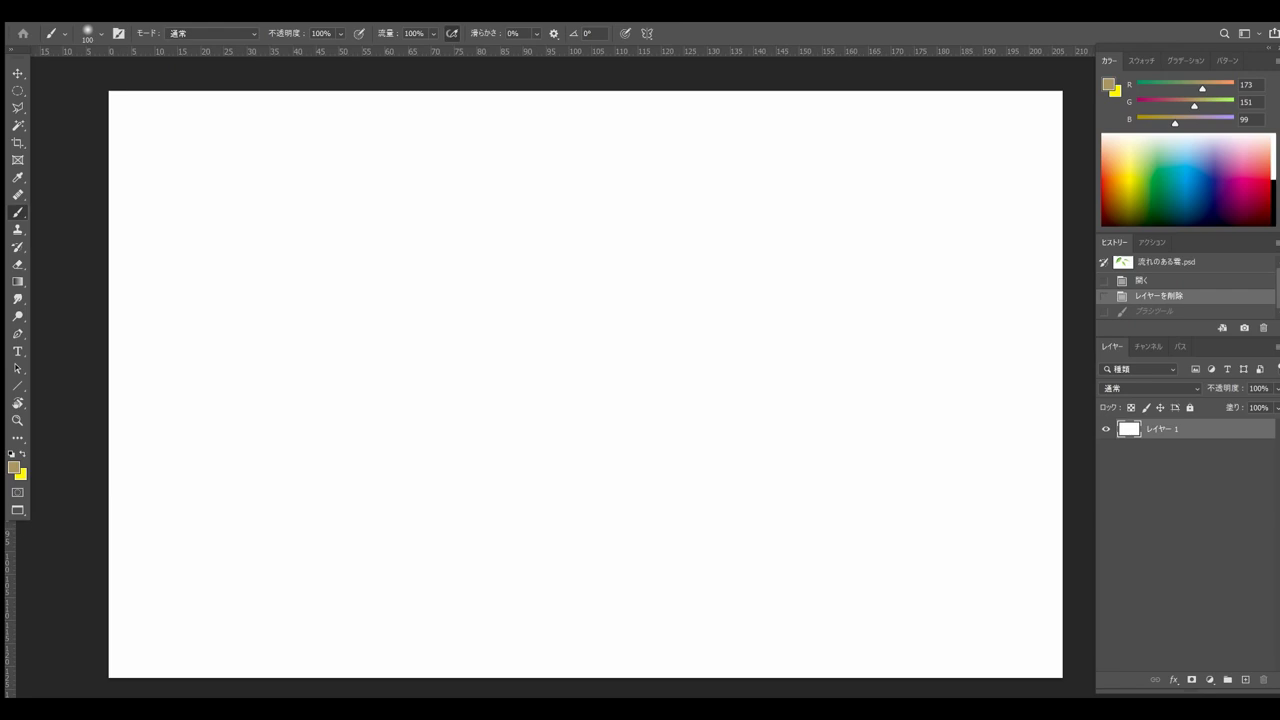
Step: Paint a dark navy cloud mass across the upper canvas with broad diagonal strokes, adding a tail downward near the middle
{"action": "key", "text": "F5"}
{"action": "key", "text": "F5"}
{"action": "mouse_move", "coordinate": [768, 186]}
{"action": "left_mouse_down"}
{"action": "mouse_move", "coordinate": [652, 304]}
{"action": "mouse_move", "coordinate": [452, 300]}
{"action": "left_mouse_up"}
{"action": "left_click_drag", "start_coordinate": [834, 168], "coordinate": [352, 330]}
{"action": "mouse_move", "coordinate": [655, 114]}
{"action": "left_mouse_down"}
{"action": "mouse_move", "coordinate": [282, 244]}
{"action": "mouse_move", "coordinate": [254, 318]}
{"action": "left_mouse_up"}
{"action": "left_click_drag", "start_coordinate": [900, 142], "coordinate": [300, 220]}
{"action": "left_click_drag", "start_coordinate": [905, 200], "coordinate": [540, 320]}
{"action": "left_click_drag", "start_coordinate": [820, 220], "coordinate": [425, 335]}
{"action": "left_click_drag", "start_coordinate": [890, 225], "coordinate": [678, 465]}
{"action": "left_click_drag", "start_coordinate": [912, 195], "coordinate": [700, 400]}
{"action": "left_click_drag", "start_coordinate": [760, 390], "coordinate": [632, 435]}
{"action": "left_click_drag", "start_coordinate": [700, 410], "coordinate": [675, 515]}
{"action": "left_click_drag", "start_coordinate": [325, 300], "coordinate": [870, 525]}
{"action": "mouse_move", "coordinate": [545, 570]}
{"action": "left_mouse_down"}
{"action": "mouse_move", "coordinate": [810, 615]}
{"action": "mouse_move", "coordinate": [390, 460]}
{"action": "left_mouse_up"}
{"action": "left_click_drag", "start_coordinate": [600, 400], "coordinate": [592, 380]}
{"action": "left_click_drag", "start_coordinate": [310, 350], "coordinate": [805, 610]}
{"action": "key", "text": "ctrl+z"}
{"action": "key", "text": "ctrl+z"}
{"action": "key", "text": "ctrl+z"}
Step: Fill out the upper-left part of the navy cloud with more diagonal strokes
{"action": "left_click_drag", "start_coordinate": [550, 105], "coordinate": [290, 245]}
{"action": "left_click_drag", "start_coordinate": [510, 115], "coordinate": [325, 265]}
{"action": "left_click_drag", "start_coordinate": [820, 160], "coordinate": [300, 300]}
{"action": "left_click_drag", "start_coordinate": [650, 95], "coordinate": [390, 265]}
Step: Choose a muted teal around #568285 and test strokes along the navy cloud's left edge, undoing the unwanted ones
{"action": "left_click", "coordinate": [14, 467]}
{"action": "left_click", "coordinate": [924, 180]}
{"action": "left_click", "coordinate": [800, 177]}
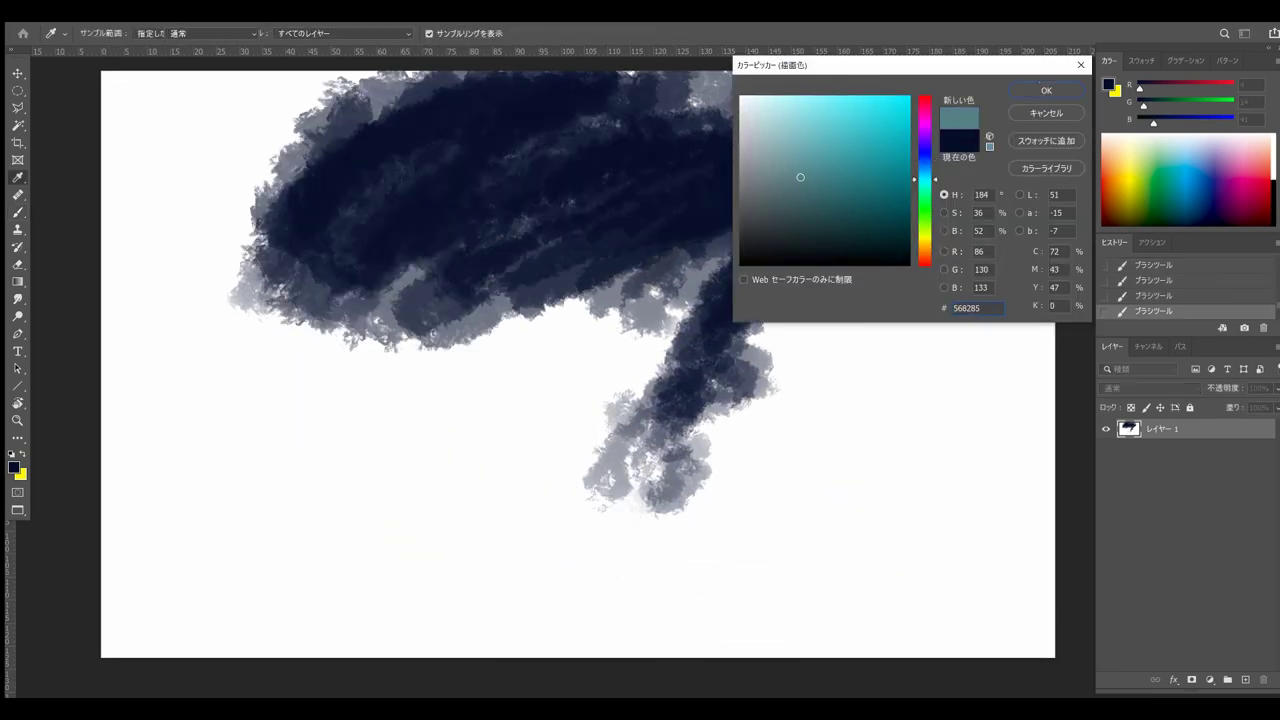
{"action": "left_click", "coordinate": [1046, 89]}
{"action": "left_click_drag", "start_coordinate": [355, 95], "coordinate": [245, 245]}
{"action": "left_click", "coordinate": [14, 467]}
{"action": "left_click", "coordinate": [1046, 89]}
{"action": "left_click_drag", "start_coordinate": [275, 110], "coordinate": [215, 285]}
{"action": "key", "text": "ctrl+z"}
{"action": "key", "text": "ctrl+z"}
{"action": "key", "text": "ctrl+z"}
Step: Paint grey-teal strokes below the navy cloud, in the upper-right sky and horizontally across the middle of the canvas
{"action": "left_click_drag", "start_coordinate": [260, 215], "coordinate": [390, 335]}
{"action": "left_click_drag", "start_coordinate": [345, 340], "coordinate": [550, 350]}
{"action": "left_click_drag", "start_coordinate": [935, 190], "coordinate": [805, 345]}
{"action": "mouse_move", "coordinate": [1010, 115]}
{"action": "left_mouse_down"}
{"action": "mouse_move", "coordinate": [835, 340]}
{"action": "mouse_move", "coordinate": [865, 200]}
{"action": "left_mouse_up"}
{"action": "left_click_drag", "start_coordinate": [392, 415], "coordinate": [885, 415]}
{"action": "left_click_drag", "start_coordinate": [480, 430], "coordinate": [895, 410]}
Step: Set the foreground colour to #eee3bd and paint a pale yellow band across the middle, extending it up the right side
{"action": "left_click", "coordinate": [14, 467]}
{"action": "left_click", "coordinate": [763, 114]}
{"action": "left_click", "coordinate": [924, 244]}
{"action": "left_click", "coordinate": [800, 105]}
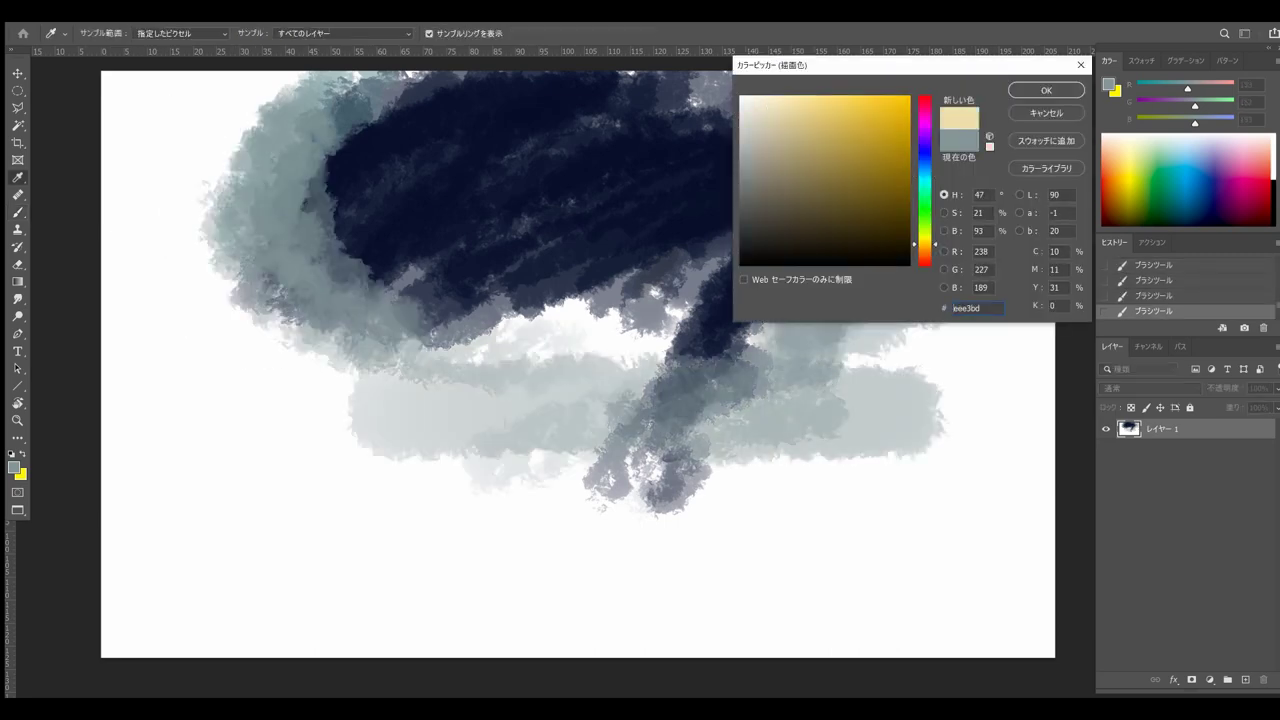
{"action": "left_click", "coordinate": [1046, 89]}
{"action": "left_click_drag", "start_coordinate": [405, 420], "coordinate": [900, 418]}
{"action": "left_click_drag", "start_coordinate": [295, 490], "coordinate": [990, 445]}
{"action": "left_click_drag", "start_coordinate": [420, 450], "coordinate": [925, 465]}
{"action": "left_click_drag", "start_coordinate": [335, 425], "coordinate": [800, 400]}
{"action": "left_click_drag", "start_coordinate": [970, 375], "coordinate": [815, 385]}
{"action": "left_click_drag", "start_coordinate": [915, 265], "coordinate": [785, 350]}
{"action": "left_click_drag", "start_coordinate": [950, 320], "coordinate": [735, 360]}
{"action": "left_click", "coordinate": [780, 240], "text": "alt"}
{"action": "left_click_drag", "start_coordinate": [775, 280], "coordinate": [698, 395]}
{"action": "key", "text": "ctrl+z"}
Step: Sample the grey-teal from the upper-right sky and blend it over the yellow beside the navy tail and below the left cloud
{"action": "left_click", "coordinate": [900, 215], "text": "alt"}
{"action": "left_click_drag", "start_coordinate": [815, 270], "coordinate": [785, 300]}
{"action": "left_click_drag", "start_coordinate": [1000, 260], "coordinate": [790, 300]}
{"action": "left_click_drag", "start_coordinate": [940, 290], "coordinate": [780, 330]}
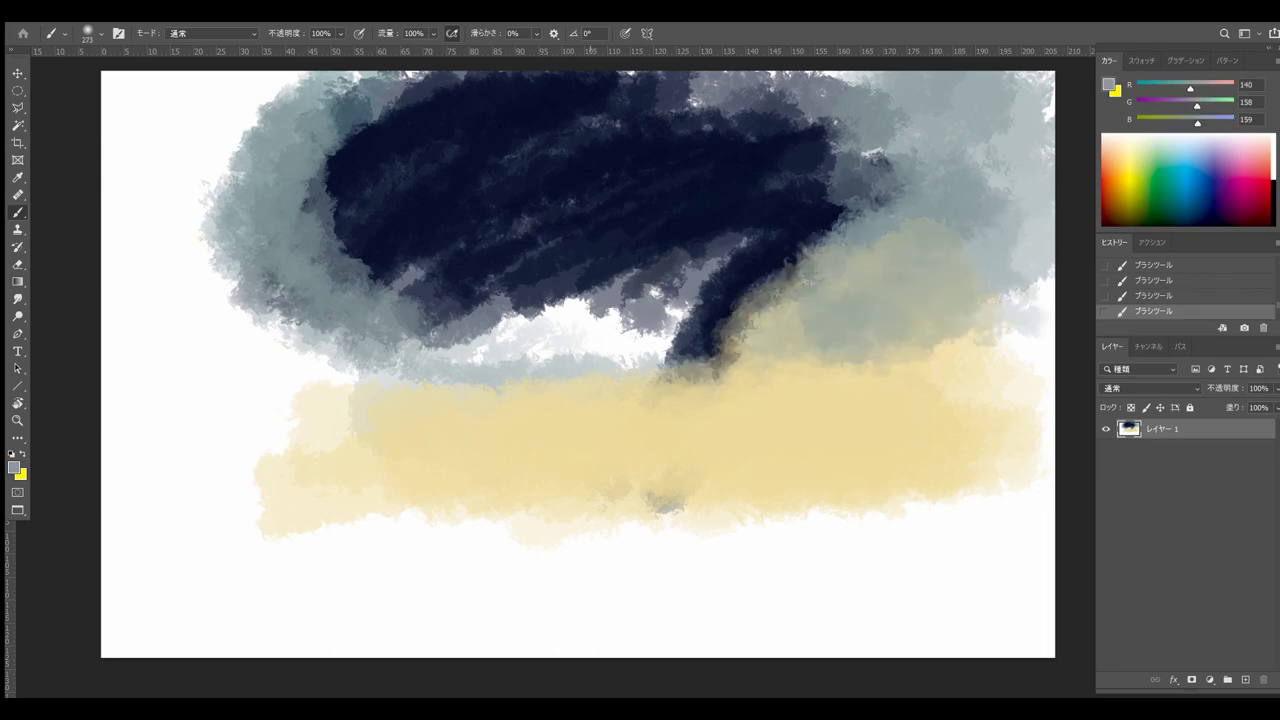
{"action": "left_click_drag", "start_coordinate": [270, 320], "coordinate": [470, 385]}
Step: Mix a dusty pink of RGB 183, 130, 126 and paint a warm cloud to the right of the navy tail
{"action": "left_click", "coordinate": [854, 420], "text": "alt"}
{"action": "left_click", "coordinate": [14, 467]}
{"action": "left_click", "coordinate": [14, 467]}
{"action": "left_click", "coordinate": [790, 143]}
{"action": "left_click", "coordinate": [1046, 89]}
{"action": "left_click_drag", "start_coordinate": [930, 265], "coordinate": [770, 350]}
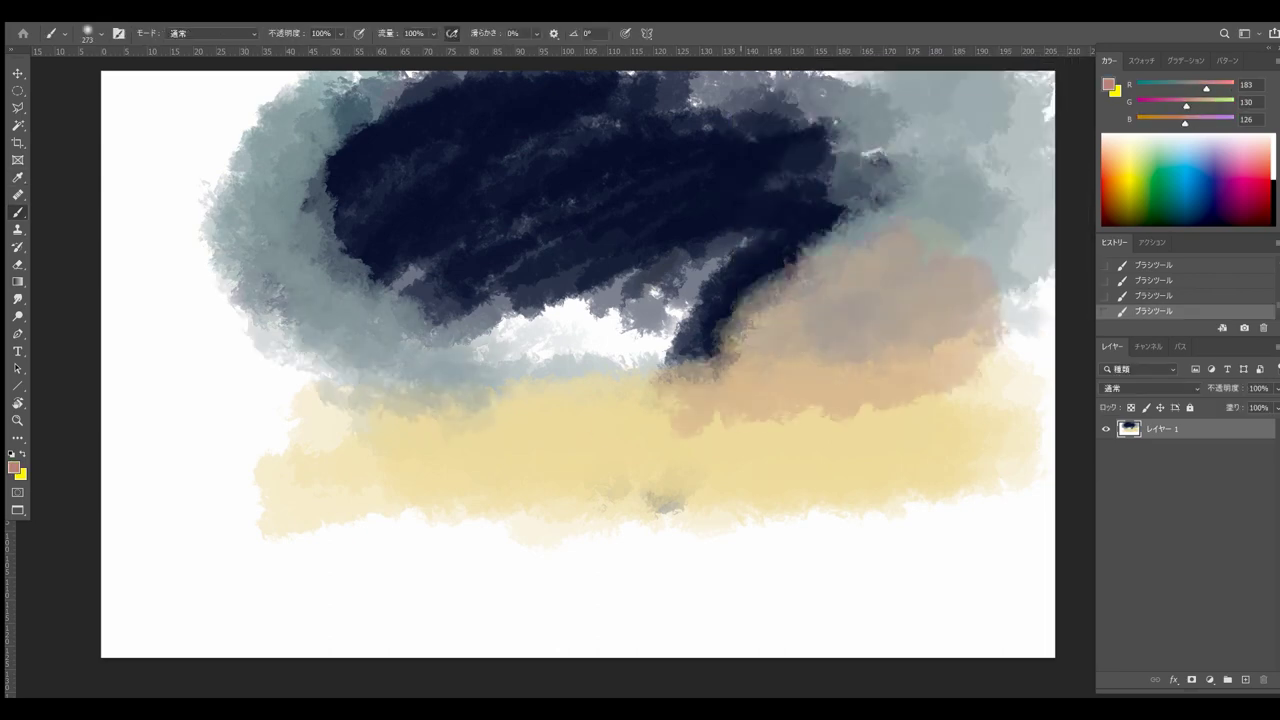
{"action": "left_click_drag", "start_coordinate": [980, 345], "coordinate": [620, 410]}
Step: Sample the pale yellow and extend it through the lower middle and out under the left cloud
{"action": "left_click", "coordinate": [800, 450], "text": "alt"}
{"action": "left_click_drag", "start_coordinate": [410, 510], "coordinate": [690, 520]}
{"action": "left_click_drag", "start_coordinate": [430, 385], "coordinate": [610, 370]}
{"action": "left_click_drag", "start_coordinate": [310, 385], "coordinate": [215, 415]}
{"action": "left_click_drag", "start_coordinate": [480, 365], "coordinate": [330, 360]}
Step: Mix a mid blue by adjusting the RGB values and paint a rounded sky opening in the middle of the navy cloud
{"action": "left_click", "coordinate": [650, 285], "text": "alt"}
{"action": "left_click_drag", "start_coordinate": [550, 310], "coordinate": [635, 260]}
{"action": "left_click_drag", "start_coordinate": [1206, 89], "coordinate": [1166, 89]}
{"action": "left_click_drag", "start_coordinate": [520, 290], "coordinate": [690, 235]}
{"action": "left_click_drag", "start_coordinate": [530, 325], "coordinate": [625, 255]}
{"action": "left_click_drag", "start_coordinate": [1166, 89], "coordinate": [1191, 89]}
{"action": "left_click_drag", "start_coordinate": [1198, 106], "coordinate": [1217, 106]}
{"action": "left_click_drag", "start_coordinate": [545, 305], "coordinate": [665, 240]}
{"action": "left_click_drag", "start_coordinate": [505, 280], "coordinate": [690, 250]}
{"action": "left_click_drag", "start_coordinate": [545, 335], "coordinate": [620, 345]}
Step: Choose a very pale cyan and paint a bright glow inside the opening, running down into the yellow band
{"action": "left_click", "coordinate": [14, 467]}
{"action": "left_click", "coordinate": [757, 108]}
{"action": "left_click", "coordinate": [1046, 89]}
{"action": "left_click_drag", "start_coordinate": [600, 250], "coordinate": [560, 345]}
{"action": "left_click_drag", "start_coordinate": [635, 265], "coordinate": [560, 440]}
{"action": "left_click_drag", "start_coordinate": [665, 290], "coordinate": [625, 375]}
{"action": "mouse_move", "coordinate": [510, 330]}
{"action": "left_mouse_down"}
{"action": "mouse_move", "coordinate": [675, 260]}
{"action": "mouse_move", "coordinate": [685, 335]}
{"action": "mouse_move", "coordinate": [670, 415]}
{"action": "left_mouse_up"}
Step: Sample a slate blue near the opening's right edge and paint a curved cloud bank sweeping under the yellow from the left
{"action": "left_click", "coordinate": [718, 235], "text": "alt"}
{"action": "left_click_drag", "start_coordinate": [365, 390], "coordinate": [910, 560]}
{"action": "left_click_drag", "start_coordinate": [340, 510], "coordinate": [850, 595]}
{"action": "left_click_drag", "start_coordinate": [480, 525], "coordinate": [855, 565]}
{"action": "left_click_drag", "start_coordinate": [225, 335], "coordinate": [460, 475]}
Step: Sample the light tone below the left cloud and blend it along the cloud's lower-left edge
{"action": "left_click", "coordinate": [410, 355], "text": "alt"}
{"action": "left_click_drag", "start_coordinate": [240, 295], "coordinate": [400, 380]}
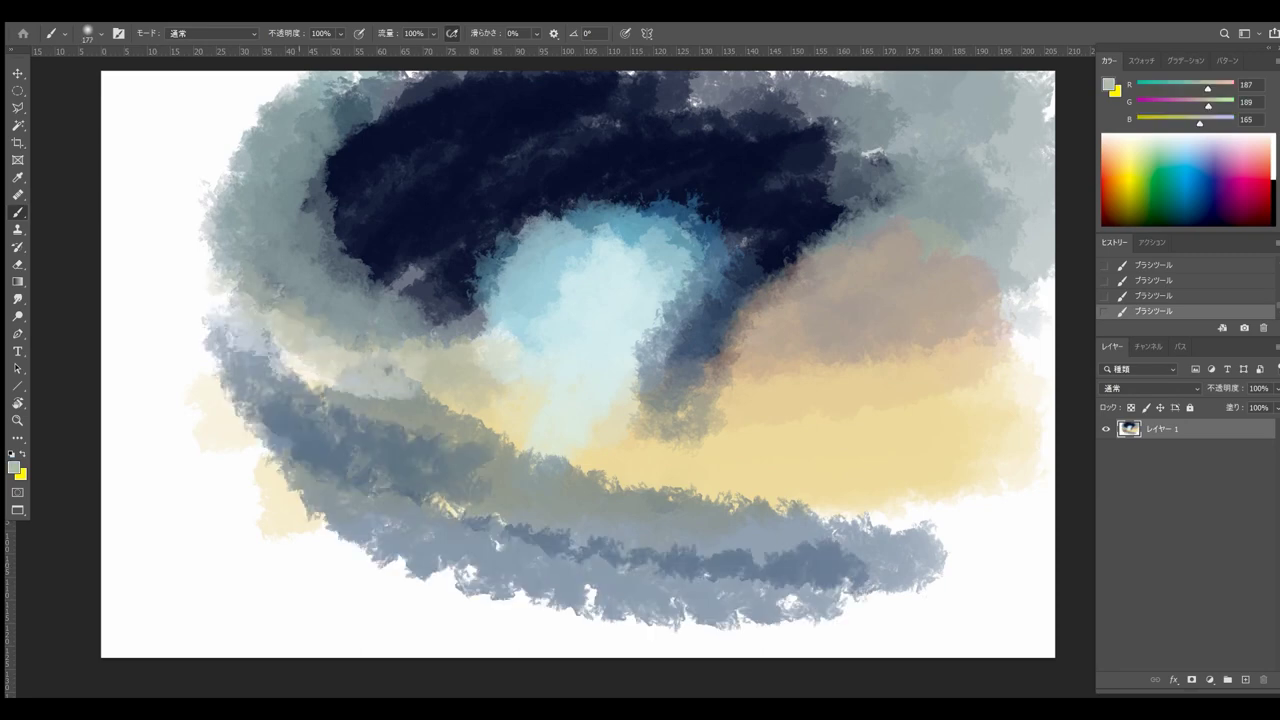
{"action": "left_click_drag", "start_coordinate": [250, 215], "coordinate": [430, 350]}
Step: Sample a new tone from the opening's edge and brush cloud texture over the upper-left cloud and the top of the sky
{"action": "left_click", "coordinate": [520, 265], "text": "alt"}
{"action": "left_click_drag", "start_coordinate": [330, 110], "coordinate": [290, 250]}
{"action": "left_click_drag", "start_coordinate": [325, 150], "coordinate": [310, 250]}
{"action": "left_click_drag", "start_coordinate": [790, 85], "coordinate": [665, 115]}
{"action": "left_click_drag", "start_coordinate": [360, 145], "coordinate": [430, 300]}
{"action": "left_click_drag", "start_coordinate": [460, 100], "coordinate": [400, 290]}
{"action": "left_click_drag", "start_coordinate": [490, 150], "coordinate": [450, 310]}
{"action": "left_click_drag", "start_coordinate": [470, 100], "coordinate": [440, 240]}
{"action": "left_click_drag", "start_coordinate": [420, 90], "coordinate": [320, 165]}
Step: Sample a dark tone from the navy cloud and deepen the upper-left cloud, curving strokes down its lower-left edge
{"action": "left_click", "coordinate": [521, 145], "text": "alt"}
{"action": "left_click_drag", "start_coordinate": [460, 100], "coordinate": [270, 230]}
{"action": "left_click_drag", "start_coordinate": [310, 100], "coordinate": [260, 240]}
{"action": "left_click_drag", "start_coordinate": [390, 130], "coordinate": [300, 210]}
{"action": "left_click_drag", "start_coordinate": [255, 250], "coordinate": [375, 385]}
{"action": "left_click_drag", "start_coordinate": [350, 340], "coordinate": [465, 400]}
Step: Set a slate grey-blue and build up a broad cloud bank in the lower right of the canvas
{"action": "left_click", "coordinate": [960, 515], "text": "alt"}
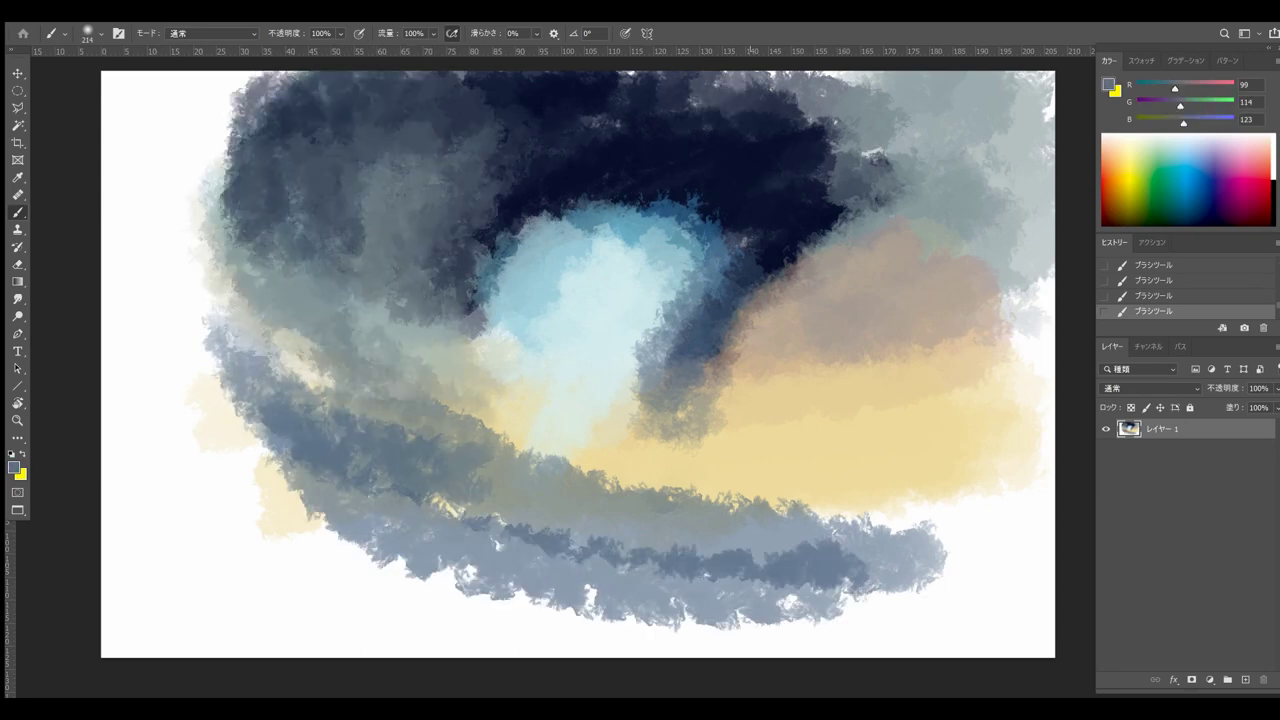
{"action": "left_click_drag", "start_coordinate": [965, 510], "coordinate": [755, 530]}
{"action": "left_click_drag", "start_coordinate": [800, 600], "coordinate": [940, 560]}
{"action": "left_click_drag", "start_coordinate": [760, 540], "coordinate": [955, 490]}
{"action": "left_click_drag", "start_coordinate": [840, 500], "coordinate": [960, 570]}
{"action": "left_click_drag", "start_coordinate": [700, 520], "coordinate": [870, 460]}
{"action": "left_click_drag", "start_coordinate": [930, 490], "coordinate": [960, 590]}
Step: Sample yellow and light blue to soften the navy tail, reshape the glow and lay a blue patch in the yellow band
{"action": "left_click", "coordinate": [770, 400], "text": "alt"}
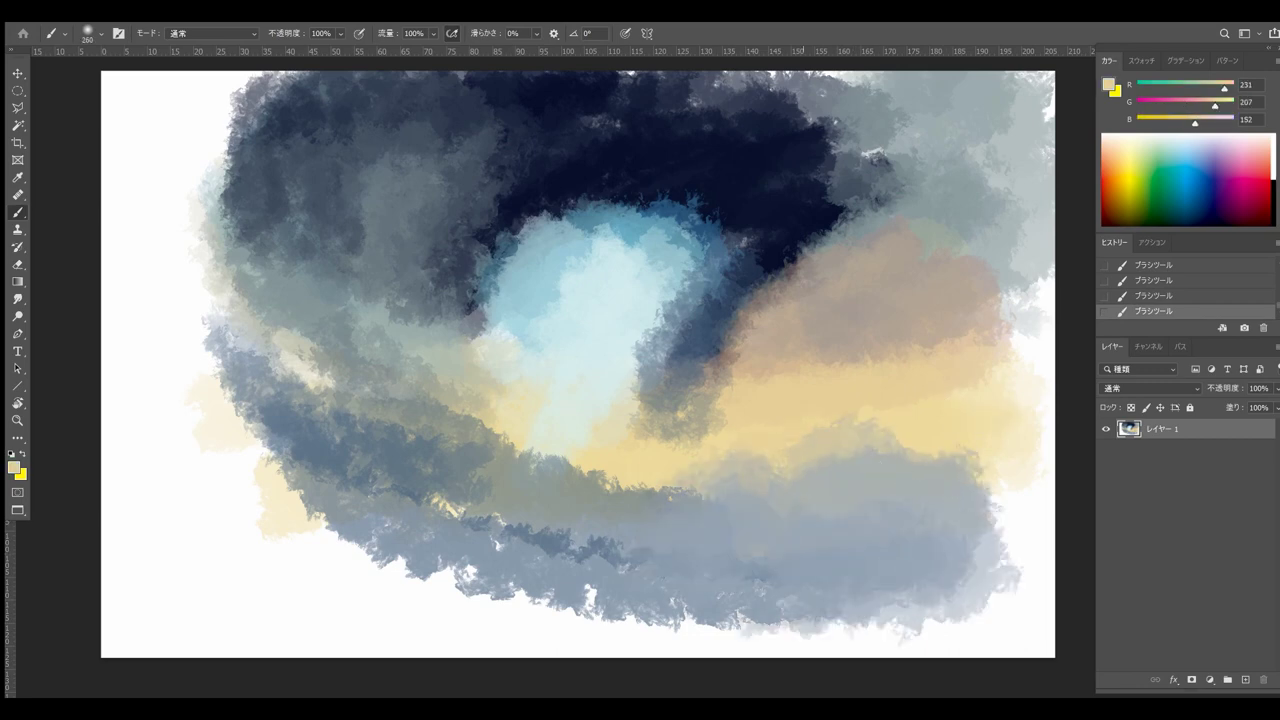
{"action": "left_click_drag", "start_coordinate": [770, 335], "coordinate": [700, 410]}
{"action": "left_click", "coordinate": [690, 265], "text": "alt"}
{"action": "left_click_drag", "start_coordinate": [690, 285], "coordinate": [605, 395]}
{"action": "left_click_drag", "start_coordinate": [740, 430], "coordinate": [960, 415]}
Step: Set the foreground colour to #cae6ee and lighten the sky right of the navy tail, the yellow band and the right edge
{"action": "left_click", "coordinate": [14, 467]}
{"action": "left_click", "coordinate": [766, 107]}
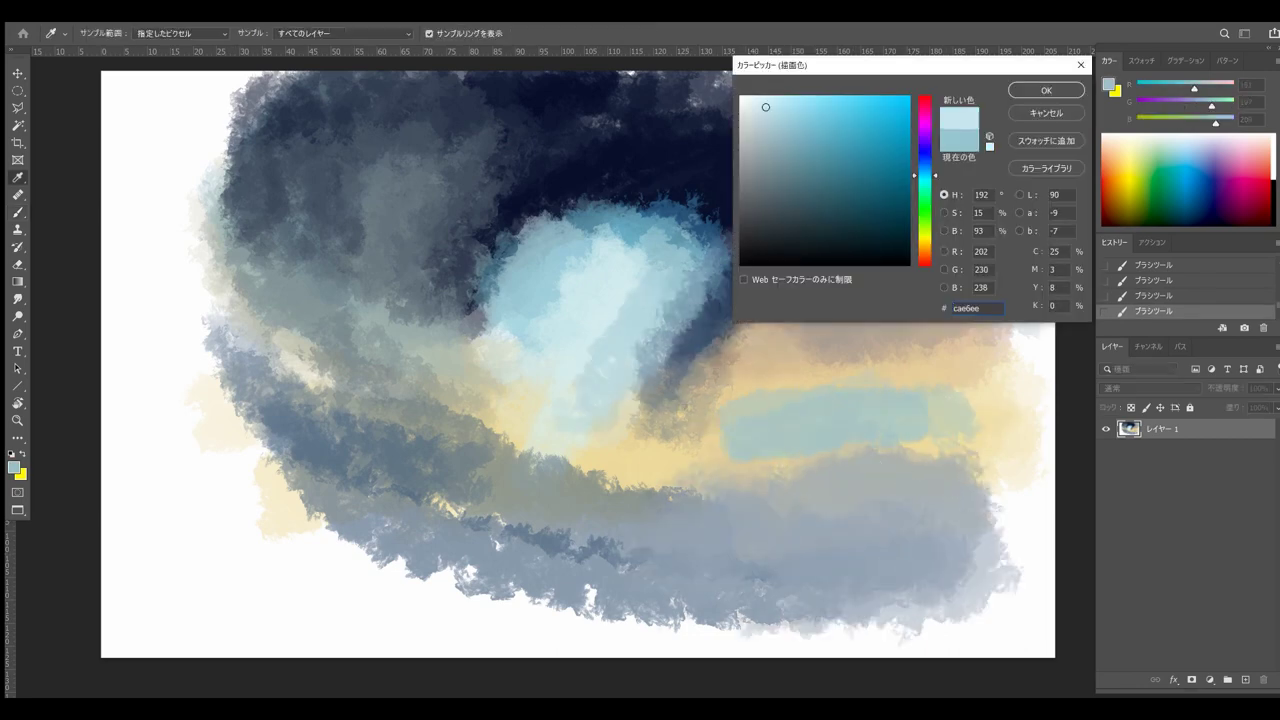
{"action": "left_click", "coordinate": [1046, 90]}
{"action": "left_click_drag", "start_coordinate": [760, 370], "coordinate": [675, 420]}
{"action": "left_click_drag", "start_coordinate": [750, 400], "coordinate": [930, 375]}
{"action": "left_click_drag", "start_coordinate": [750, 430], "coordinate": [890, 425]}
{"action": "left_click_drag", "start_coordinate": [800, 325], "coordinate": [955, 325]}
{"action": "left_click_drag", "start_coordinate": [795, 460], "coordinate": [970, 455]}
{"action": "left_click_drag", "start_coordinate": [1015, 345], "coordinate": [1025, 455]}
Step: Sample the warm yellow below the glow and paint it along the top of the lower cloud bank and beside the tail
{"action": "left_click", "coordinate": [640, 465], "text": "alt"}
{"action": "left_click_drag", "start_coordinate": [660, 485], "coordinate": [925, 480]}
{"action": "mouse_move", "coordinate": [725, 335]}
{"action": "left_mouse_down"}
{"action": "mouse_move", "coordinate": [835, 315]}
{"action": "mouse_move", "coordinate": [905, 275]}
{"action": "mouse_move", "coordinate": [640, 435]}
{"action": "left_mouse_up"}
Step: Choose a dark navy-based colour and repaint the cloud's tail wider and the area over the top of the opening
{"action": "left_click", "coordinate": [790, 210], "text": "alt"}
{"action": "left_click", "coordinate": [14, 467]}
{"action": "left_click", "coordinate": [834, 214]}
{"action": "left_click", "coordinate": [1046, 90]}
{"action": "key", "text": "ctrl+z"}
{"action": "left_click_drag", "start_coordinate": [815, 295], "coordinate": [710, 350]}
{"action": "left_click_drag", "start_coordinate": [800, 345], "coordinate": [700, 385]}
{"action": "mouse_move", "coordinate": [845, 240]}
{"action": "left_mouse_down"}
{"action": "mouse_move", "coordinate": [725, 225]}
{"action": "mouse_move", "coordinate": [650, 235]}
{"action": "left_mouse_up"}
Step: Sample the blue at the top of the opening and paint it down over the opening's right half
{"action": "left_click", "coordinate": [672, 208], "text": "alt"}
{"action": "left_click_drag", "start_coordinate": [740, 210], "coordinate": [630, 260]}
{"action": "left_click_drag", "start_coordinate": [690, 235], "coordinate": [600, 310]}
{"action": "mouse_move", "coordinate": [730, 235]}
{"action": "left_mouse_down"}
{"action": "mouse_move", "coordinate": [665, 300]}
{"action": "mouse_move", "coordinate": [635, 385]}
{"action": "left_mouse_up"}
Step: Sample tones around the navy tail and blend its lower-right edge with a diagonal stroke
{"action": "left_click", "coordinate": [745, 310], "text": "alt"}
{"action": "left_click", "coordinate": [799, 391], "text": "alt"}
{"action": "left_click_drag", "start_coordinate": [815, 342], "coordinate": [690, 395]}
Step: Sample the colour beside the navy cloud's right edge and blend it over the warm cloud on the right
{"action": "left_click", "coordinate": [850, 265], "text": "alt"}
{"action": "left_click_drag", "start_coordinate": [825, 325], "coordinate": [925, 285]}
{"action": "left_click_drag", "start_coordinate": [870, 345], "coordinate": [970, 315]}
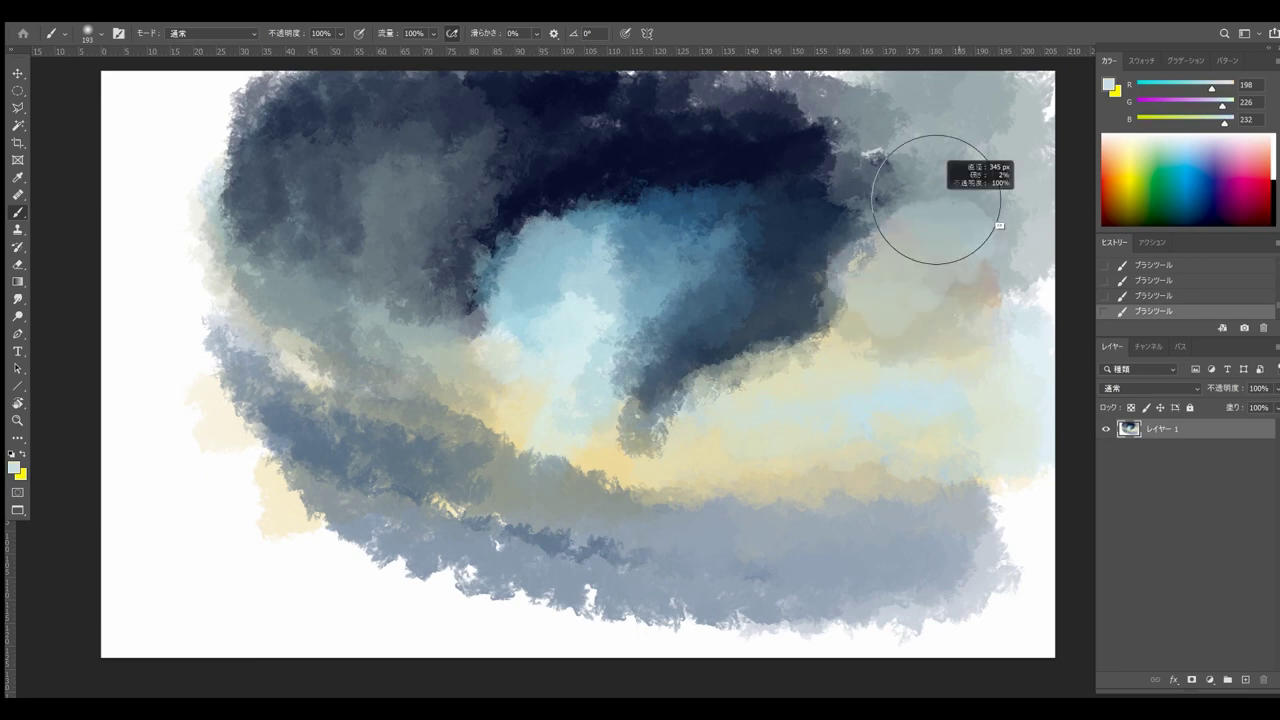
Step: Brush the pale blue-grey over the light cloud area to the right of the navy cloud
{"action": "left_click_drag", "start_coordinate": [870, 235], "coordinate": [1000, 150]}
{"action": "left_click_drag", "start_coordinate": [860, 200], "coordinate": [1010, 320]}
Step: Choose a very dark green (RGB 24, 45, 45), soften the brush in its settings, and darken the sky right of the opening
{"action": "left_click", "coordinate": [14, 467]}
{"action": "left_click", "coordinate": [820, 236]}
{"action": "left_click", "coordinate": [1046, 90]}
{"action": "key", "text": "F5"}
{"action": "left_click", "coordinate": [832, 175]}
{"action": "key", "text": "F5"}
{"action": "left_click_drag", "start_coordinate": [860, 160], "coordinate": [900, 270]}
{"action": "left_click_drag", "start_coordinate": [850, 130], "coordinate": [1000, 110]}
{"action": "left_click_drag", "start_coordinate": [860, 210], "coordinate": [990, 180]}
{"action": "left_click_drag", "start_coordinate": [860, 240], "coordinate": [980, 270]}
{"action": "left_click_drag", "start_coordinate": [800, 140], "coordinate": [970, 150]}
{"action": "left_click_drag", "start_coordinate": [850, 300], "coordinate": [940, 370]}
Step: Paint the dark green over the clouds left of the opening and out past their white outer edge
{"action": "left_click_drag", "start_coordinate": [450, 120], "coordinate": [350, 180]}
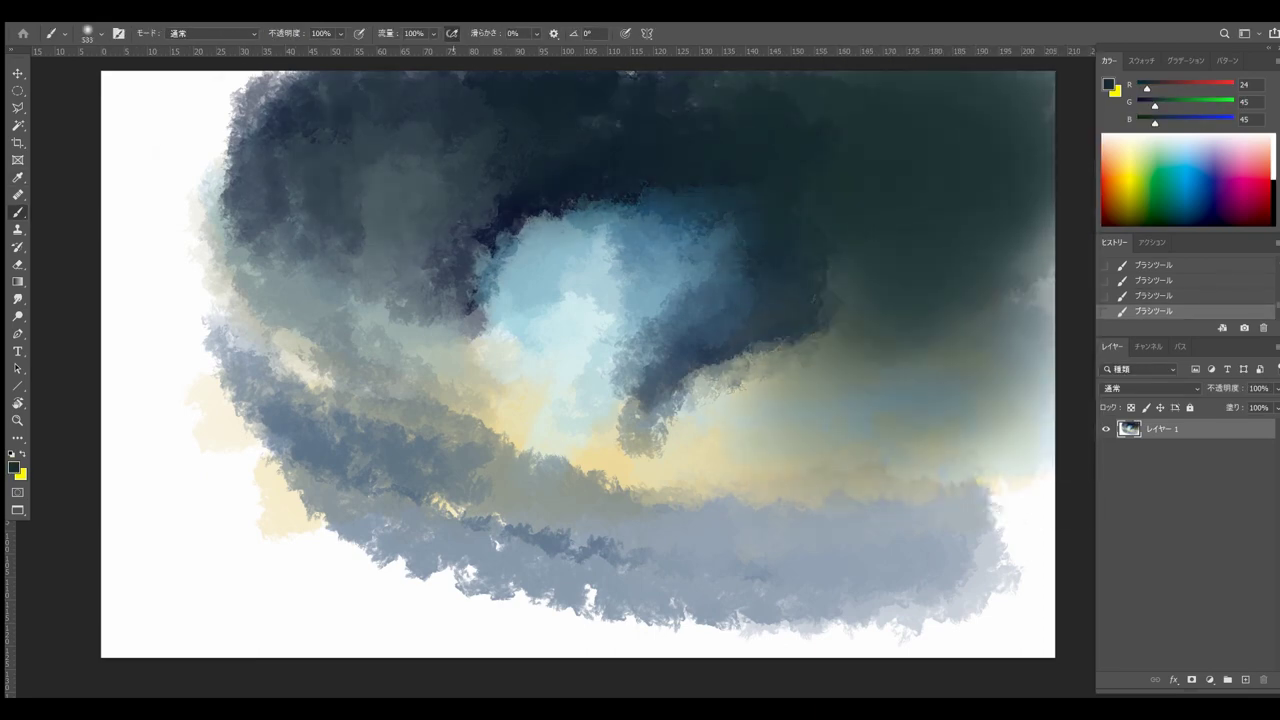
{"action": "left_click_drag", "start_coordinate": [400, 140], "coordinate": [260, 200]}
{"action": "left_click_drag", "start_coordinate": [330, 130], "coordinate": [240, 220]}
{"action": "left_click_drag", "start_coordinate": [320, 210], "coordinate": [220, 250]}
{"action": "left_click_drag", "start_coordinate": [210, 110], "coordinate": [230, 160]}
{"action": "left_click_drag", "start_coordinate": [400, 300], "coordinate": [520, 255]}
Step: Sample the tone at the opening's upper edge and blend it softly over the opening's left half
{"action": "left_click", "coordinate": [545, 225], "text": "alt"}
{"action": "right_click", "coordinate": [562, 227]}
{"action": "mouse_move", "coordinate": [470, 210]}
{"action": "left_mouse_down"}
{"action": "mouse_move", "coordinate": [420, 270]}
{"action": "mouse_move", "coordinate": [530, 260]}
{"action": "left_mouse_up"}
{"action": "left_click_drag", "start_coordinate": [555, 270], "coordinate": [577, 297]}
{"action": "right_click", "coordinate": [578, 299]}
Step: Sample the warm beige above the grey-blue band and paint it over the bright area beneath the right dark cloud
{"action": "left_click_drag", "start_coordinate": [820, 308], "coordinate": [780, 308]}
{"action": "left_click", "coordinate": [811, 492], "text": "alt"}
{"action": "mouse_move", "coordinate": [770, 375]}
{"action": "left_mouse_down"}
{"action": "mouse_move", "coordinate": [670, 450]}
{"action": "mouse_move", "coordinate": [860, 430]}
{"action": "left_mouse_up"}
{"action": "left_click_drag", "start_coordinate": [830, 420], "coordinate": [950, 400]}
Step: Pick a light lavender (RGB 182, 180, 255) and paint it in broad horizontal strokes over the warm area on the right
{"action": "left_click", "coordinate": [1215, 148]}
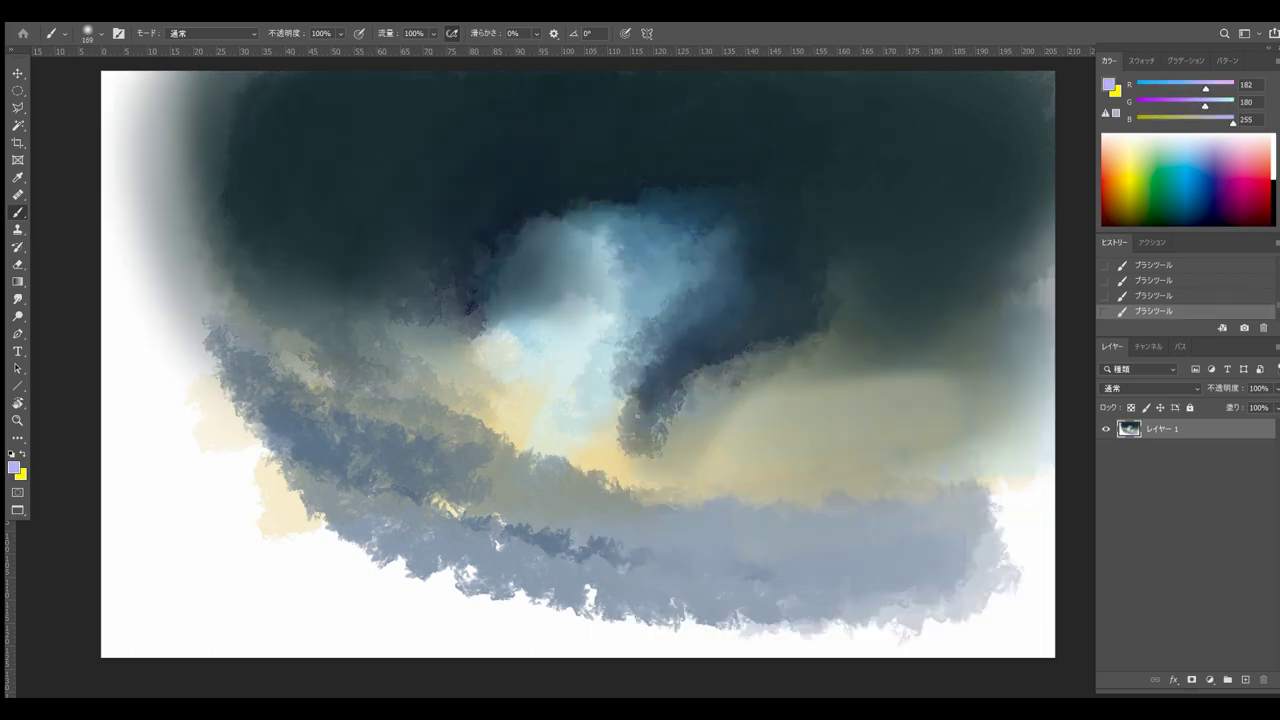
{"action": "left_click_drag", "start_coordinate": [840, 375], "coordinate": [950, 430]}
{"action": "left_click_drag", "start_coordinate": [850, 430], "coordinate": [745, 430]}
{"action": "left_click_drag", "start_coordinate": [835, 425], "coordinate": [975, 405]}
{"action": "left_click_drag", "start_coordinate": [820, 400], "coordinate": [990, 392]}
{"action": "left_click_drag", "start_coordinate": [820, 355], "coordinate": [1045, 340]}
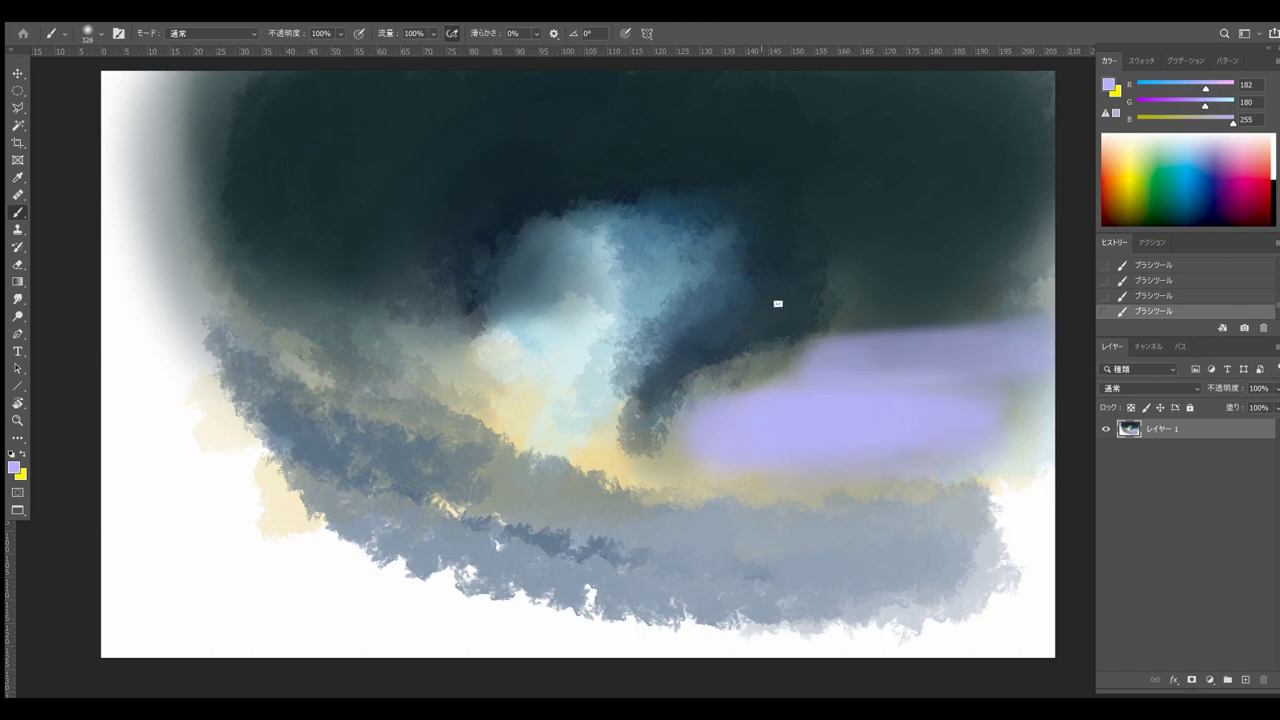
Step: Sample the dark navy right of the opening and brush it over the opening's upper edge and the right-hand sky
{"action": "left_click", "coordinate": [777, 303], "text": "alt"}
{"action": "left_click_drag", "start_coordinate": [640, 200], "coordinate": [530, 245]}
{"action": "left_click_drag", "start_coordinate": [910, 150], "coordinate": [1010, 270]}
{"action": "mouse_move", "coordinate": [940, 310]}
{"action": "left_mouse_down"}
{"action": "mouse_move", "coordinate": [780, 330]}
{"action": "mouse_move", "coordinate": [1040, 245]}
{"action": "left_mouse_up"}
Step: Undo the last strokes and paint purple from the lavender patch up into the dark sky, blending it with a sampled tone
{"action": "left_click", "coordinate": [1208, 158]}
{"action": "left_click_drag", "start_coordinate": [790, 320], "coordinate": [1000, 290]}
{"action": "key", "text": "ctrl+z"}
{"action": "key", "text": "ctrl+z"}
{"action": "key", "text": "ctrl+z"}
{"action": "left_click_drag", "start_coordinate": [1035, 340], "coordinate": [790, 310]}
{"action": "left_click_drag", "start_coordinate": [800, 290], "coordinate": [927, 240]}
{"action": "left_click", "coordinate": [960, 180], "text": "alt"}
{"action": "mouse_move", "coordinate": [840, 285]}
{"action": "left_mouse_down"}
{"action": "mouse_move", "coordinate": [1030, 310]}
{"action": "mouse_move", "coordinate": [800, 330]}
{"action": "left_mouse_up"}
Step: Adjust the sampled lavender in the colour picker and paint it diagonally up into the dark sky on the right
{"action": "left_click", "coordinate": [951, 392], "text": "alt"}
{"action": "left_click", "coordinate": [14, 467]}
{"action": "left_click", "coordinate": [788, 160]}
{"action": "left_click", "coordinate": [1046, 89]}
{"action": "left_click_drag", "start_coordinate": [800, 290], "coordinate": [969, 190]}
Step: Choose a light blue and paint a horizontal glowing band inside the lavender patch
{"action": "mouse_move", "coordinate": [950, 387]}
{"action": "left_mouse_down"}
{"action": "mouse_move", "coordinate": [750, 390]}
{"action": "mouse_move", "coordinate": [870, 425]}
{"action": "left_mouse_up"}
{"action": "left_click", "coordinate": [1188, 168]}
{"action": "left_click", "coordinate": [14, 467]}
{"action": "left_click", "coordinate": [804, 99]}
{"action": "left_click", "coordinate": [1046, 89]}
{"action": "key", "text": "ctrl+z"}
{"action": "left_click_drag", "start_coordinate": [725, 420], "coordinate": [930, 428]}
Step: Choose a pale cream and add bright horizontal streaks along the light blue band
{"action": "left_click", "coordinate": [14, 467]}
{"action": "left_click", "coordinate": [758, 100]}
{"action": "left_click", "coordinate": [923, 242]}
{"action": "left_click", "coordinate": [1046, 89]}
{"action": "left_click_drag", "start_coordinate": [734, 417], "coordinate": [840, 403]}
{"action": "mouse_move", "coordinate": [785, 406]}
{"action": "left_mouse_down"}
{"action": "mouse_move", "coordinate": [968, 424]}
{"action": "mouse_move", "coordinate": [732, 422]}
{"action": "mouse_move", "coordinate": [965, 389]}
{"action": "left_mouse_up"}
Step: Sample the muted blue-purple, sweep it from the band's left end up into the right sky, and sample the dark sky tone
{"action": "left_click", "coordinate": [964, 430], "text": "alt"}
{"action": "left_click", "coordinate": [900, 330], "text": "alt"}
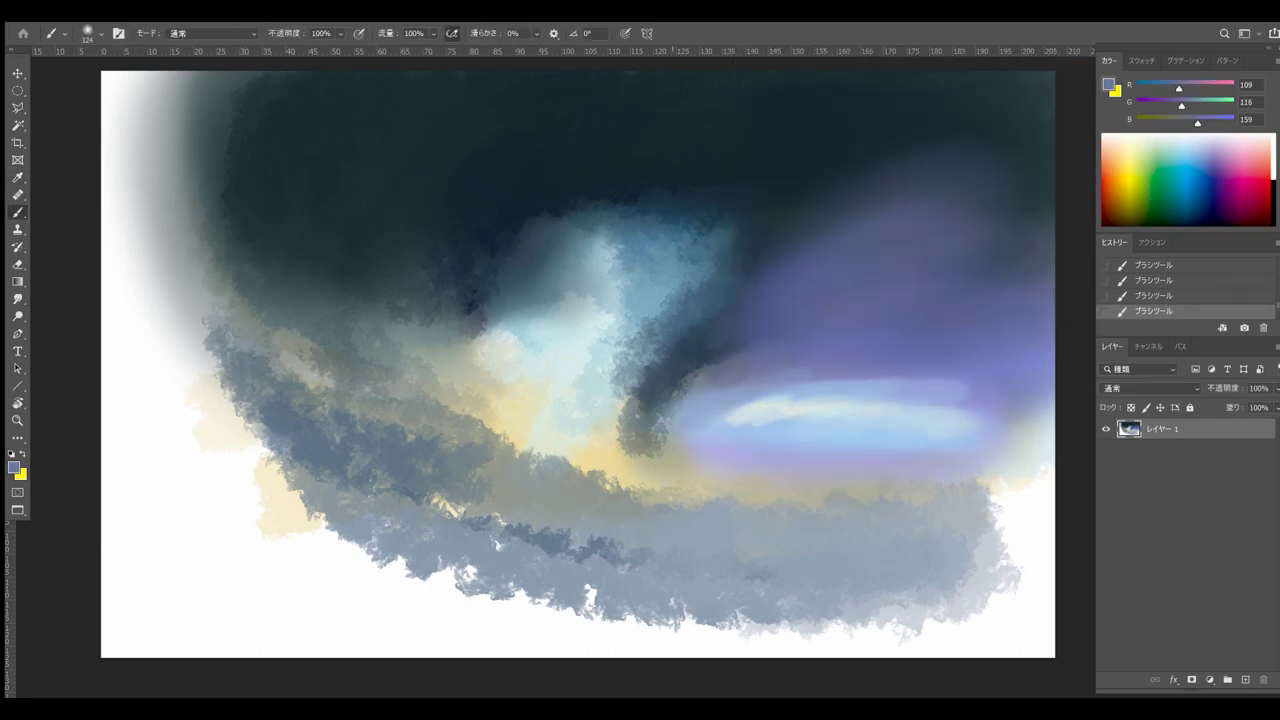
{"action": "left_click_drag", "start_coordinate": [675, 430], "coordinate": [780, 345]}
{"action": "left_click_drag", "start_coordinate": [745, 285], "coordinate": [1035, 165]}
{"action": "left_click_drag", "start_coordinate": [825, 190], "coordinate": [1005, 145]}
{"action": "left_click", "coordinate": [880, 130], "text": "alt"}
{"action": "left_click", "coordinate": [14, 467]}
{"action": "key", "text": "Return"}
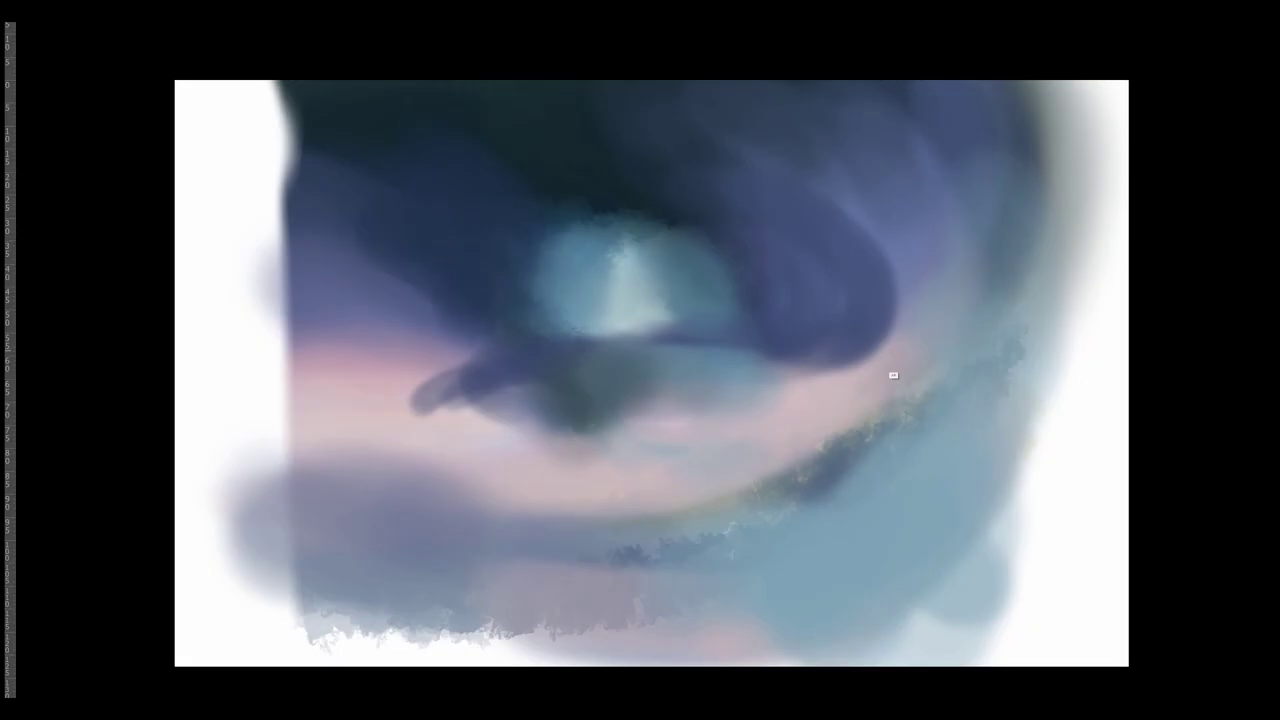
Step: Paint mauve and pink bands across both ends of the horizon and reshape the indigo cloud's lower-right edge
{"action": "mouse_move", "coordinate": [1068, 428]}
{"action": "left_mouse_down"}
{"action": "mouse_move", "coordinate": [850, 430]}
{"action": "mouse_move", "coordinate": [840, 415]}
{"action": "left_mouse_up"}
{"action": "left_click_drag", "start_coordinate": [385, 385], "coordinate": [320, 402]}
{"action": "mouse_move", "coordinate": [985, 410]}
{"action": "left_mouse_down"}
{"action": "mouse_move", "coordinate": [890, 395]}
{"action": "mouse_move", "coordinate": [1010, 380]}
{"action": "left_mouse_up"}
{"action": "left_click_drag", "start_coordinate": [960, 320], "coordinate": [1030, 240]}
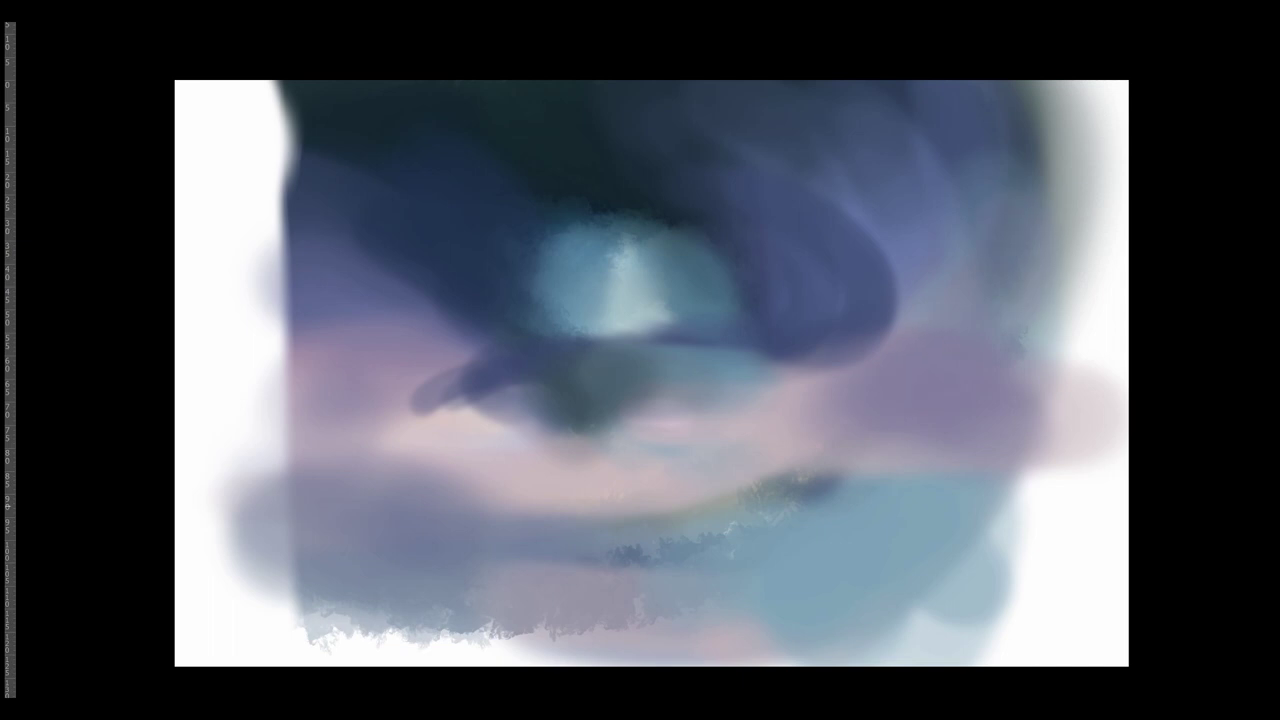
{"action": "left_click_drag", "start_coordinate": [885, 310], "coordinate": [845, 350]}
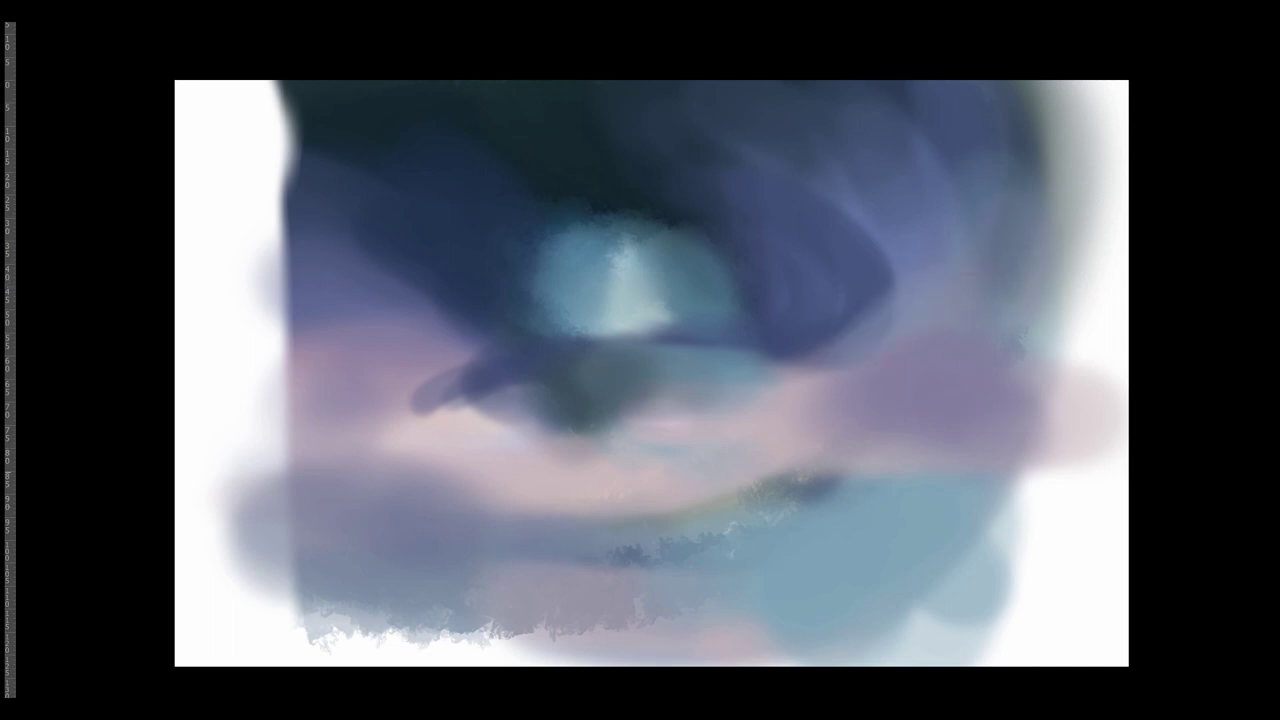
Step: Paint dusty pink over the teal area at the lower right and extend a slate-blue cloud band across the lower left
{"action": "left_click_drag", "start_coordinate": [1040, 480], "coordinate": [770, 615]}
{"action": "left_click_drag", "start_coordinate": [930, 530], "coordinate": [650, 605]}
{"action": "mouse_move", "coordinate": [800, 488]}
{"action": "left_mouse_down"}
{"action": "mouse_move", "coordinate": [880, 415]}
{"action": "mouse_move", "coordinate": [815, 483]}
{"action": "left_mouse_up"}
{"action": "left_click_drag", "start_coordinate": [699, 558], "coordinate": [578, 580]}
{"action": "mouse_move", "coordinate": [725, 500]}
{"action": "left_mouse_down"}
{"action": "mouse_move", "coordinate": [535, 512]}
{"action": "mouse_move", "coordinate": [410, 545]}
{"action": "left_mouse_up"}
{"action": "key", "text": "f"}
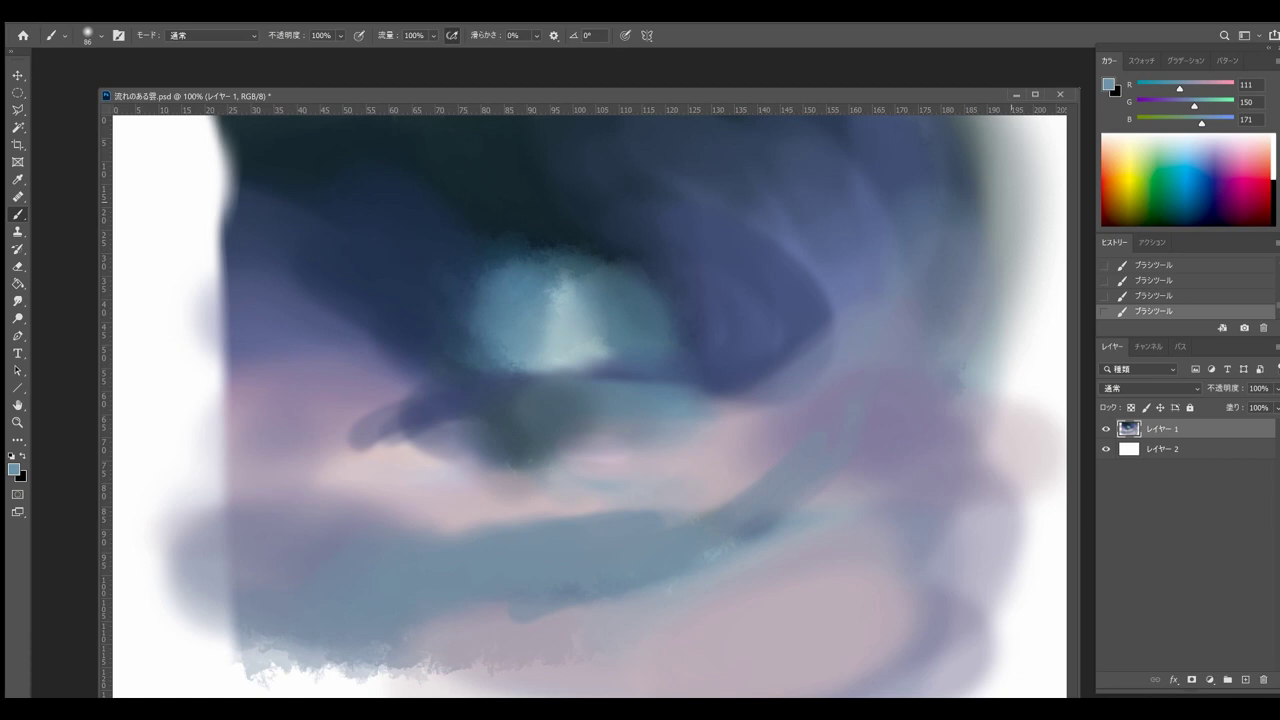
Step: Adjust the brush settings and paint an indigo cloud strip beneath the opening with a thin tail reaching left
{"action": "key", "text": "ctrl+z"}
{"action": "mouse_move", "coordinate": [490, 388]}
{"action": "left_mouse_down"}
{"action": "mouse_move", "coordinate": [562, 352]}
{"action": "mouse_move", "coordinate": [622, 347]}
{"action": "left_mouse_up"}
{"action": "left_click", "coordinate": [489, 392], "text": "alt"}
{"action": "key", "text": "ctrl+z"}
{"action": "key", "text": "F5"}
{"action": "mouse_move", "coordinate": [514, 367]}
{"action": "left_mouse_down"}
{"action": "mouse_move", "coordinate": [560, 348]}
{"action": "mouse_move", "coordinate": [370, 430]}
{"action": "mouse_move", "coordinate": [296, 431]}
{"action": "left_mouse_up"}
{"action": "left_click_drag", "start_coordinate": [405, 426], "coordinate": [460, 455]}
{"action": "mouse_move", "coordinate": [556, 362]}
{"action": "left_mouse_down"}
{"action": "mouse_move", "coordinate": [684, 371]}
{"action": "mouse_move", "coordinate": [680, 397]}
{"action": "mouse_move", "coordinate": [570, 348]}
{"action": "left_mouse_up"}
Step: Sample the dark tones around the opening and darken its left and upper edges and the cloud at its right end
{"action": "right_click", "coordinate": [476, 361], "text": "alt"}
{"action": "left_click", "coordinate": [566, 318], "text": "alt"}
{"action": "left_click", "coordinate": [490, 225], "text": "alt"}
{"action": "mouse_move", "coordinate": [515, 245]}
{"action": "left_mouse_down"}
{"action": "mouse_move", "coordinate": [428, 295]}
{"action": "mouse_move", "coordinate": [450, 368]}
{"action": "left_mouse_up"}
{"action": "right_click", "coordinate": [603, 266], "text": "alt"}
{"action": "mouse_move", "coordinate": [472, 300]}
{"action": "left_mouse_down"}
{"action": "mouse_move", "coordinate": [540, 265]}
{"action": "mouse_move", "coordinate": [604, 258]}
{"action": "left_mouse_up"}
{"action": "left_click_drag", "start_coordinate": [707, 336], "coordinate": [734, 326]}
{"action": "right_click", "coordinate": [720, 330], "text": "alt"}
Step: Sample slate tones, paint a dark cloud mass over the lower-right corner, and add a short streak below the opening's right end
{"action": "key", "text": "F5"}
{"action": "key", "text": "ctrl+minus"}
{"action": "left_click_drag", "start_coordinate": [960, 530], "coordinate": [760, 630]}
{"action": "key", "text": "ctrl+z"}
{"action": "left_click", "coordinate": [850, 600], "text": "alt"}
{"action": "mouse_move", "coordinate": [900, 540]}
{"action": "left_mouse_down"}
{"action": "mouse_move", "coordinate": [850, 620]}
{"action": "mouse_move", "coordinate": [850, 580]}
{"action": "mouse_move", "coordinate": [760, 555]}
{"action": "mouse_move", "coordinate": [795, 600]}
{"action": "left_mouse_up"}
{"action": "left_click", "coordinate": [880, 520], "text": "alt"}
{"action": "left_click", "coordinate": [735, 560], "text": "alt"}
{"action": "left_click", "coordinate": [890, 530], "text": "alt"}
{"action": "mouse_move", "coordinate": [895, 465]}
{"action": "left_mouse_down"}
{"action": "mouse_move", "coordinate": [830, 480]}
{"action": "mouse_move", "coordinate": [765, 545]}
{"action": "left_mouse_up"}
{"action": "key", "text": "ctrl+z"}
{"action": "mouse_move", "coordinate": [695, 400]}
{"action": "left_mouse_down"}
{"action": "mouse_move", "coordinate": [700, 430]}
{"action": "mouse_move", "coordinate": [735, 465]}
{"action": "left_mouse_up"}
Step: Paint the slate colour across the lower-left part of the cloud band
{"action": "mouse_move", "coordinate": [520, 592]}
{"action": "left_mouse_down"}
{"action": "mouse_move", "coordinate": [550, 605]}
{"action": "mouse_move", "coordinate": [430, 635]}
{"action": "left_mouse_up"}
{"action": "key", "text": "f"}
{"action": "mouse_move", "coordinate": [565, 630]}
{"action": "left_mouse_down"}
{"action": "mouse_move", "coordinate": [375, 617]}
{"action": "mouse_move", "coordinate": [270, 635]}
{"action": "left_mouse_up"}
Step: Choose a darker navy and paint a dark cloud mass at the lower centre, blending it with a sampled tone
{"action": "left_click", "coordinate": [14, 467]}
{"action": "left_click", "coordinate": [829, 229]}
{"action": "left_click", "coordinate": [1046, 89]}
{"action": "left_click_drag", "start_coordinate": [500, 645], "coordinate": [575, 640]}
{"action": "mouse_move", "coordinate": [530, 580]}
{"action": "left_mouse_down"}
{"action": "mouse_move", "coordinate": [650, 543]}
{"action": "mouse_move", "coordinate": [435, 560]}
{"action": "left_mouse_up"}
{"action": "left_click", "coordinate": [512, 572], "text": "alt"}
{"action": "left_click_drag", "start_coordinate": [560, 555], "coordinate": [400, 655]}
{"action": "mouse_move", "coordinate": [530, 570]}
{"action": "left_mouse_down"}
{"action": "mouse_move", "coordinate": [660, 540]}
{"action": "mouse_move", "coordinate": [780, 485]}
{"action": "mouse_move", "coordinate": [873, 382]}
{"action": "mouse_move", "coordinate": [798, 492]}
{"action": "left_mouse_up"}
{"action": "key", "text": "ctrl+z"}
Step: Switch to a harder brush tip in the brush settings and draw a thin curl at the cloud band's right end
{"action": "key", "text": "F5"}
{"action": "key", "text": "ctrl+z"}
{"action": "key", "text": "F5"}
{"action": "key", "text": "F5"}
{"action": "left_click", "coordinate": [852, 126]}
{"action": "left_click", "coordinate": [1014, 118]}
{"action": "left_click", "coordinate": [1002, 164]}
{"action": "key", "text": "F5"}
{"action": "key", "text": "ctrl+z"}
{"action": "left_click_drag", "start_coordinate": [912, 364], "coordinate": [884, 289]}
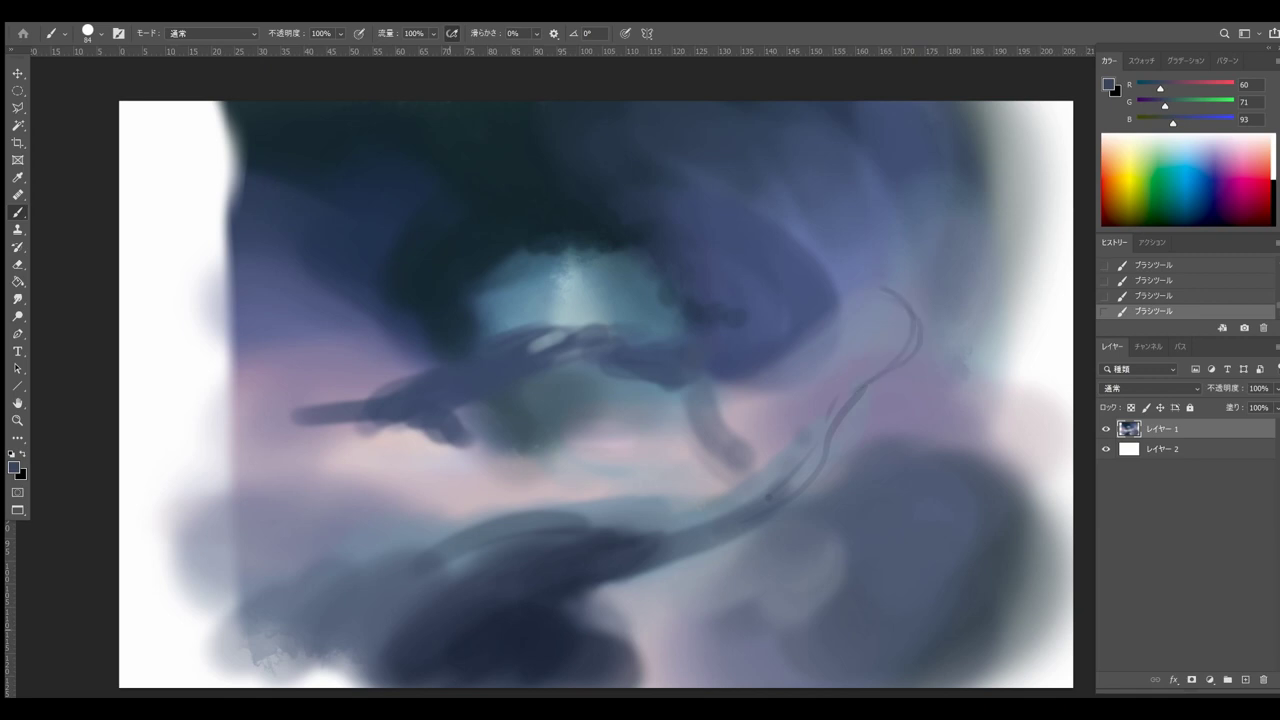
Step: Sample the cloud strip's tone, paint a short downward streak beneath the opening, and sample the pale grey beside it
{"action": "left_click", "coordinate": [516, 405], "text": "alt"}
{"action": "left_click_drag", "start_coordinate": [514, 400], "coordinate": [538, 483]}
{"action": "left_click", "coordinate": [597, 465], "text": "alt"}
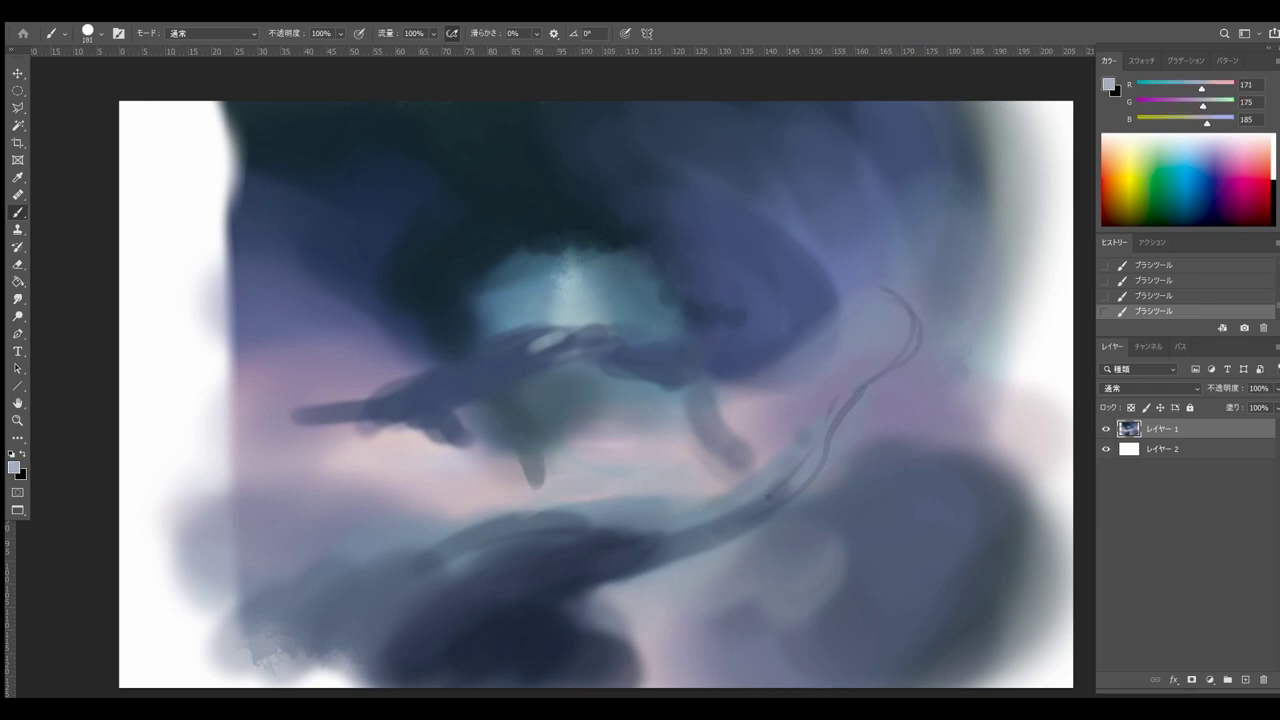
Step: Add a new layer, select another brush tip in the brush settings, and try a stroke over the lower pink area
{"action": "key", "text": "ctrl+shift+alt+n"}
{"action": "key", "text": "F5"}
{"action": "left_click", "coordinate": [832, 126]}
{"action": "left_click", "coordinate": [865, 109]}
{"action": "key", "text": "F5"}
{"action": "left_click_drag", "start_coordinate": [715, 575], "coordinate": [752, 584]}
{"action": "key", "text": "ctrl+z"}
{"action": "key", "text": "ctrl+z"}
Step: Pick a bright blue, set the new layer's blend mode to Overlay, and paint a blue glow on the lower pink area
{"action": "left_click", "coordinate": [1194, 164]}
{"action": "key", "text": "F5"}
{"action": "key", "text": "F5"}
{"action": "left_click", "coordinate": [1150, 388]}
{"action": "left_click", "coordinate": [1128, 580]}
{"action": "left_click_drag", "start_coordinate": [672, 595], "coordinate": [728, 585]}
{"action": "mouse_move", "coordinate": [735, 575]}
{"action": "left_mouse_down"}
{"action": "mouse_move", "coordinate": [690, 640]}
{"action": "mouse_move", "coordinate": [722, 622]}
{"action": "left_mouse_up"}
{"action": "key", "text": "ctrl+z"}
{"action": "key", "text": "ctrl+z"}
Step: Sample the dark blue above the opening and darken the lower-right cloud mass on the Overlay layer
{"action": "left_click", "coordinate": [690, 241], "text": "alt"}
{"action": "left_click_drag", "start_coordinate": [970, 600], "coordinate": [905, 650]}
{"action": "key", "text": "ctrl+z"}
{"action": "left_click_drag", "start_coordinate": [930, 520], "coordinate": [850, 600]}
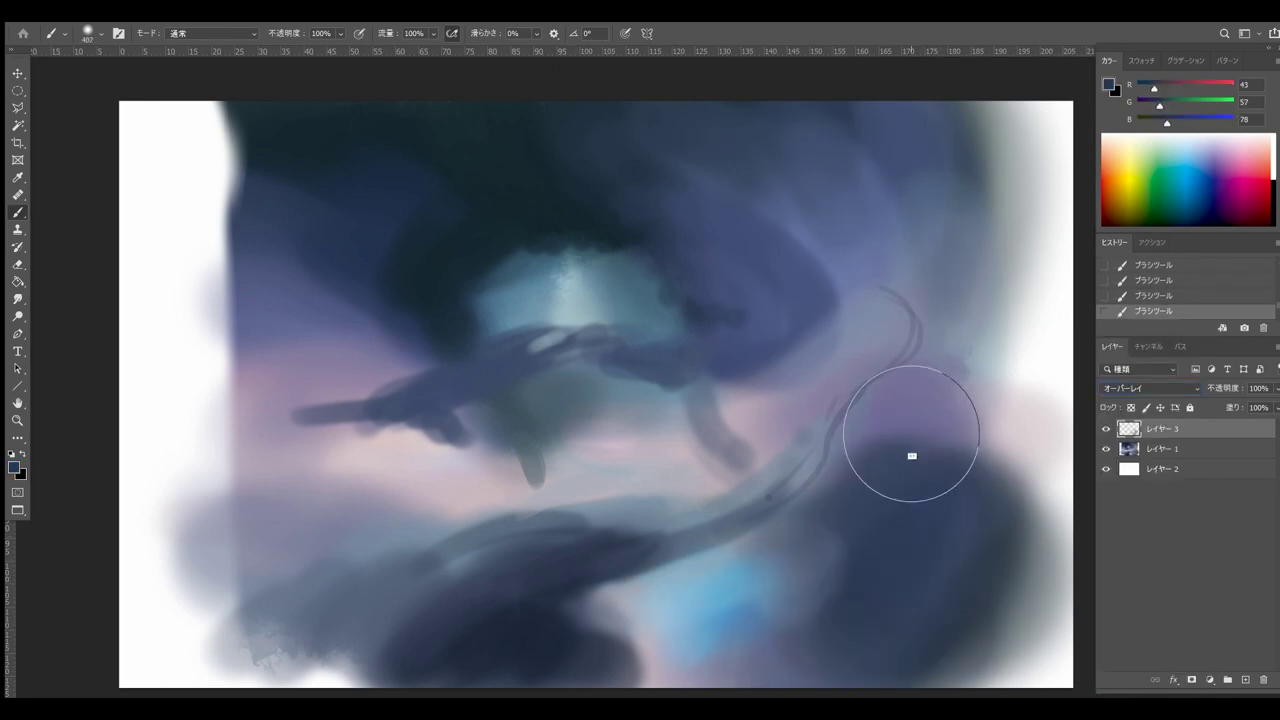
Step: Deepen the lower-right cloud mass and tint the area above it using sampled pink and blue tones on the Overlay layer
{"action": "left_click_drag", "start_coordinate": [911, 455], "coordinate": [935, 470]}
{"action": "left_click", "coordinate": [790, 405], "text": "alt"}
{"action": "left_click_drag", "start_coordinate": [830, 415], "coordinate": [945, 420]}
{"action": "left_click", "coordinate": [740, 575], "text": "alt"}
{"action": "left_click_drag", "start_coordinate": [870, 560], "coordinate": [805, 625]}
Step: Sample the pale tone beside the lower blue glow and soften the glow's left edge with it
{"action": "left_click", "coordinate": [670, 618], "text": "alt"}
{"action": "left_click_drag", "start_coordinate": [640, 648], "coordinate": [648, 662]}
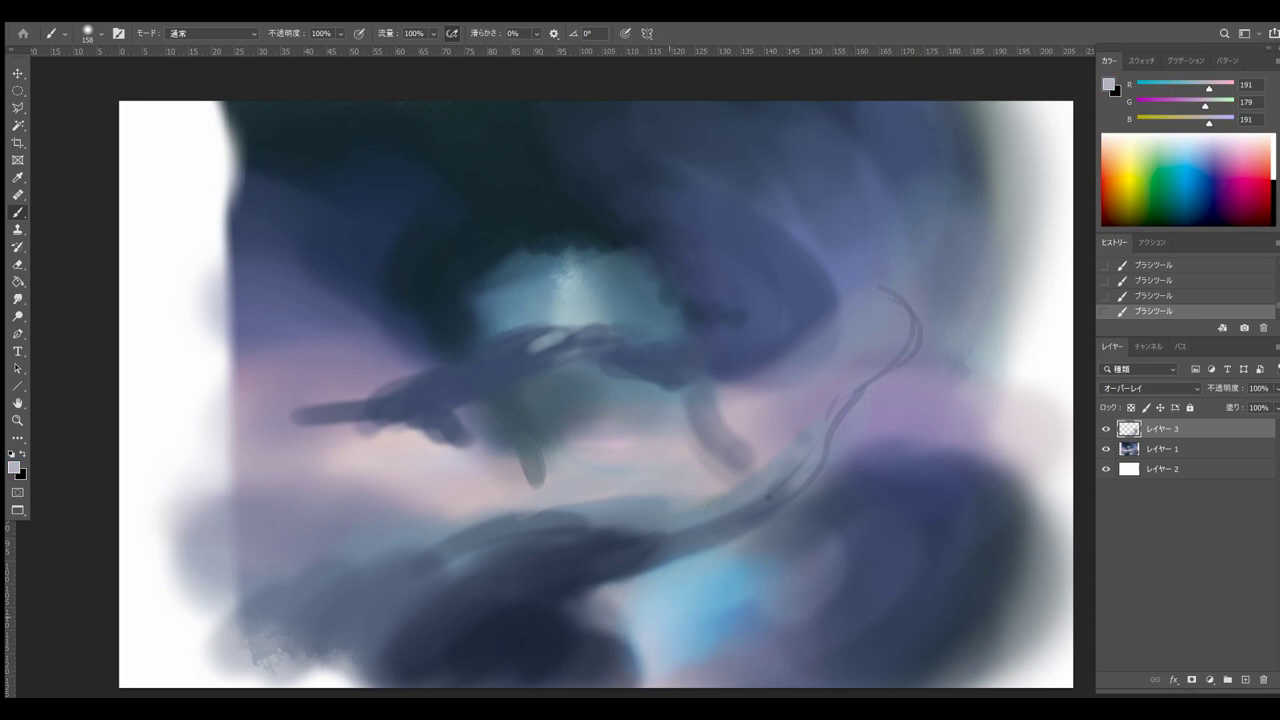
{"action": "left_click_drag", "start_coordinate": [670, 618], "coordinate": [664, 664]}
Step: Pick a vivid violet, RGB 138, 103, 226, and paint a violet glow over the lower blue patch and around the opening
{"action": "left_click", "coordinate": [688, 612], "text": "alt"}
{"action": "left_click_drag", "start_coordinate": [1203, 106], "coordinate": [1160, 106]}
{"action": "left_click", "coordinate": [1108, 85]}
{"action": "left_click", "coordinate": [832, 113]}
{"action": "left_click", "coordinate": [1052, 82]}
{"action": "key", "text": "ctrl+z"}
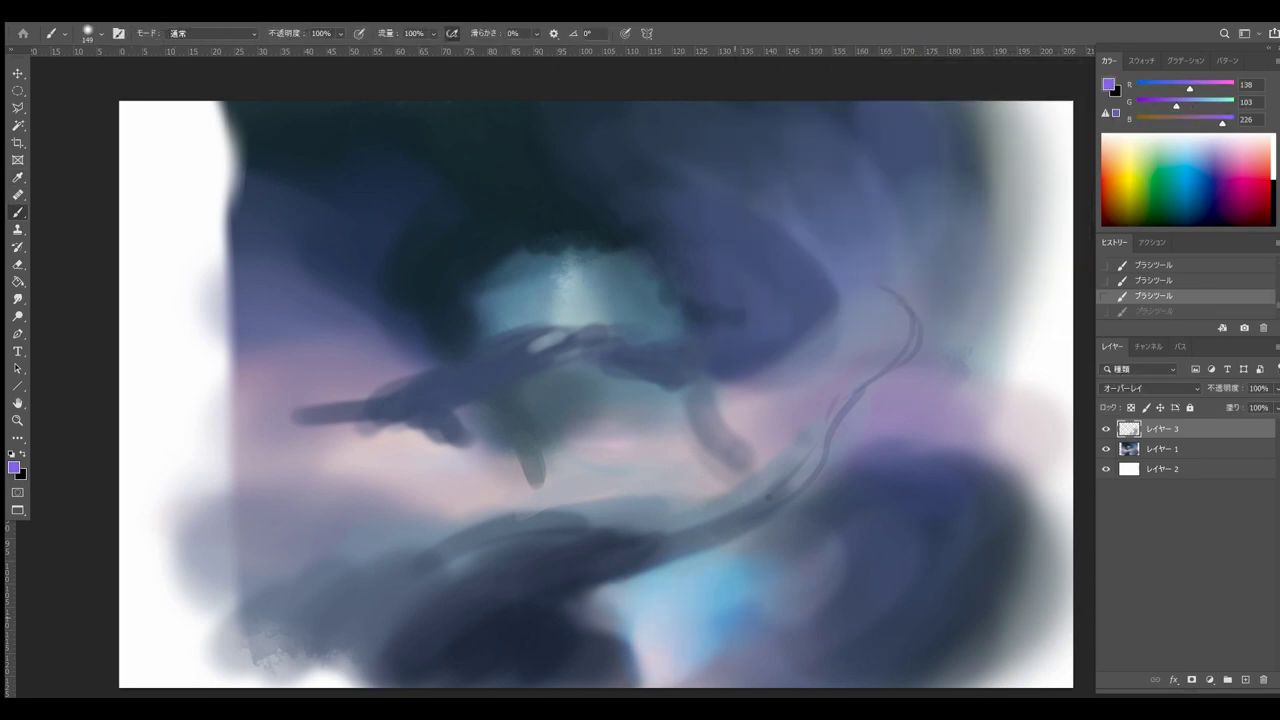
{"action": "left_click_drag", "start_coordinate": [708, 635], "coordinate": [752, 598]}
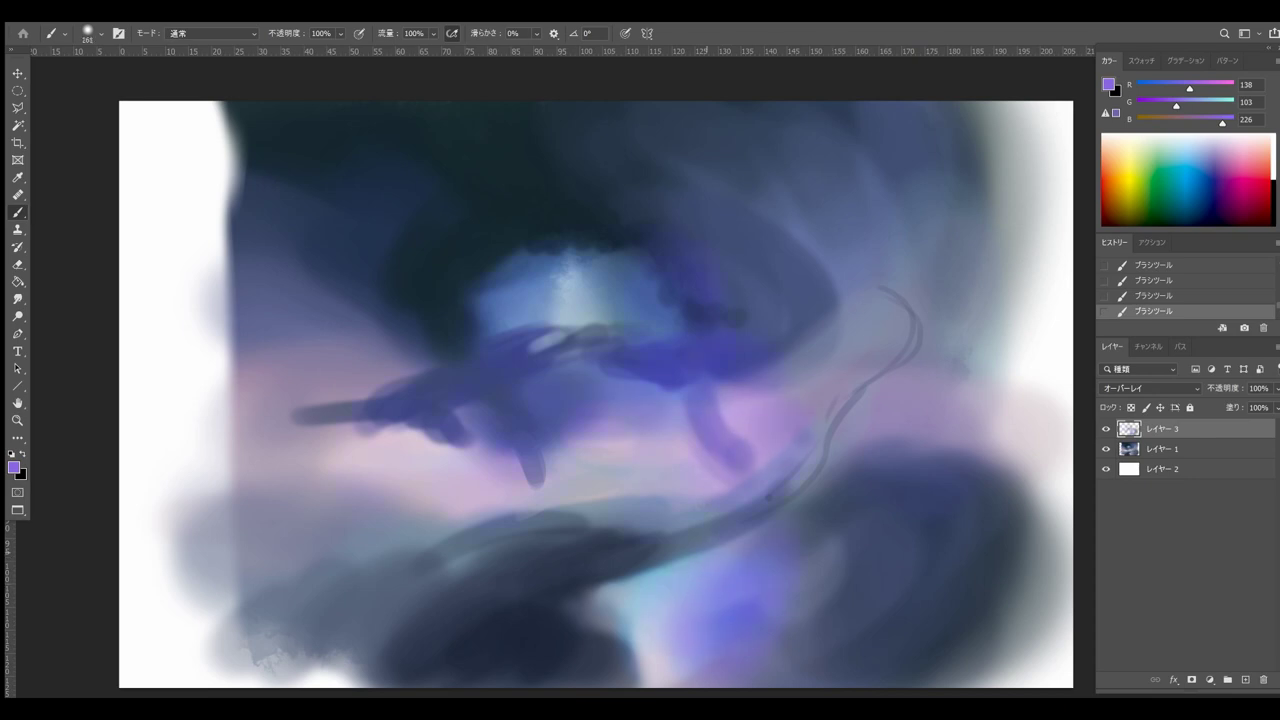
{"action": "left_click_drag", "start_coordinate": [1176, 106], "coordinate": [1206, 106]}
{"action": "left_click_drag", "start_coordinate": [700, 622], "coordinate": [742, 588]}
Step: Pick a brighter blue and paint glows on the lower-right cloud's upper edge and the lower-left cloud strip
{"action": "left_click_drag", "start_coordinate": [436, 520], "coordinate": [400, 544]}
{"action": "key", "text": "ctrl+z"}
{"action": "left_click", "coordinate": [1108, 85]}
{"action": "left_click", "coordinate": [843, 103]}
{"action": "left_click", "coordinate": [1046, 88]}
{"action": "left_click_drag", "start_coordinate": [822, 488], "coordinate": [945, 484]}
{"action": "key", "text": "ctrl+z"}
{"action": "left_click_drag", "start_coordinate": [858, 470], "coordinate": [920, 450]}
{"action": "left_click_drag", "start_coordinate": [385, 545], "coordinate": [442, 532]}
Step: Paint the bright blue over the dark cloud right of the opening and undo the unwanted strokes
{"action": "left_click_drag", "start_coordinate": [520, 450], "coordinate": [556, 434]}
{"action": "key", "text": "ctrl+z"}
{"action": "left_click_drag", "start_coordinate": [660, 370], "coordinate": [701, 306]}
{"action": "left_click_drag", "start_coordinate": [800, 334], "coordinate": [819, 352]}
{"action": "left_click_drag", "start_coordinate": [822, 352], "coordinate": [842, 338]}
{"action": "key", "text": "ctrl+z"}
{"action": "key", "text": "ctrl+z"}
{"action": "key", "text": "ctrl+z"}
Step: Sample the pinkish tone below the opening, shift it towards violet, and tint the opening and its upper rim
{"action": "left_click_drag", "start_coordinate": [545, 278], "coordinate": [605, 265]}
{"action": "left_click", "coordinate": [717, 449], "text": "alt"}
{"action": "mouse_move", "coordinate": [1186, 89]}
{"action": "left_mouse_down"}
{"action": "mouse_move", "coordinate": [1208, 89]}
{"action": "mouse_move", "coordinate": [1218, 123]}
{"action": "left_mouse_up"}
{"action": "left_click_drag", "start_coordinate": [1179, 106], "coordinate": [1161, 106]}
{"action": "key", "text": "ctrl+z"}
{"action": "key", "text": "ctrl+z"}
{"action": "key", "text": "ctrl+z"}
{"action": "mouse_move", "coordinate": [505, 308]}
{"action": "left_mouse_down"}
{"action": "mouse_move", "coordinate": [545, 275]}
{"action": "mouse_move", "coordinate": [610, 270]}
{"action": "left_mouse_up"}
Step: Try a dark green, RGB 81, 134, 13, over the upper-left dark clouds and undo the strokes
{"action": "left_click_drag", "start_coordinate": [1204, 89], "coordinate": [1174, 89]}
{"action": "left_click", "coordinate": [1109, 85]}
{"action": "left_click", "coordinate": [925, 226]}
{"action": "left_click", "coordinate": [893, 176]}
{"action": "left_click", "coordinate": [1046, 90]}
{"action": "left_click_drag", "start_coordinate": [477, 285], "coordinate": [483, 305]}
{"action": "key", "text": "ctrl+z"}
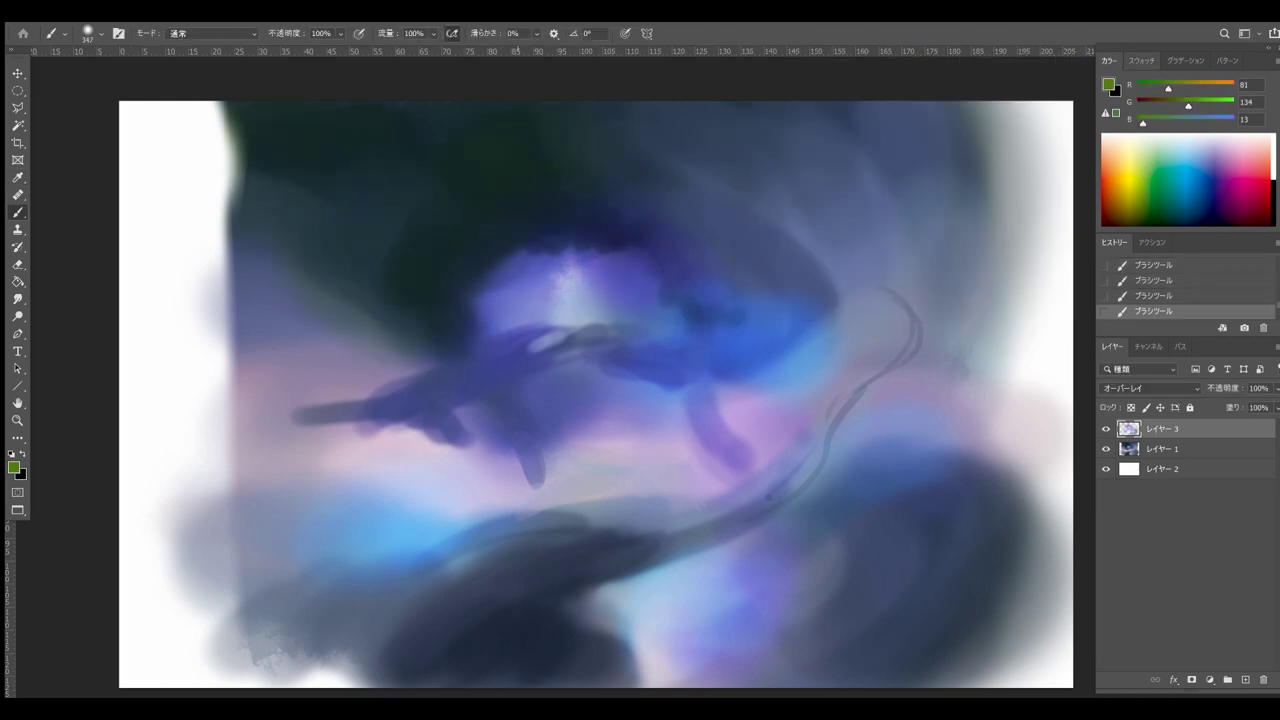
{"action": "key", "text": "ctrl+z"}
{"action": "key", "text": "ctrl+z"}
Step: Pick a brighter green, RGB 136, 210, 40, and try it over the upper-left dark cloud
{"action": "left_click", "coordinate": [1109, 85]}
{"action": "left_click", "coordinate": [877, 126]}
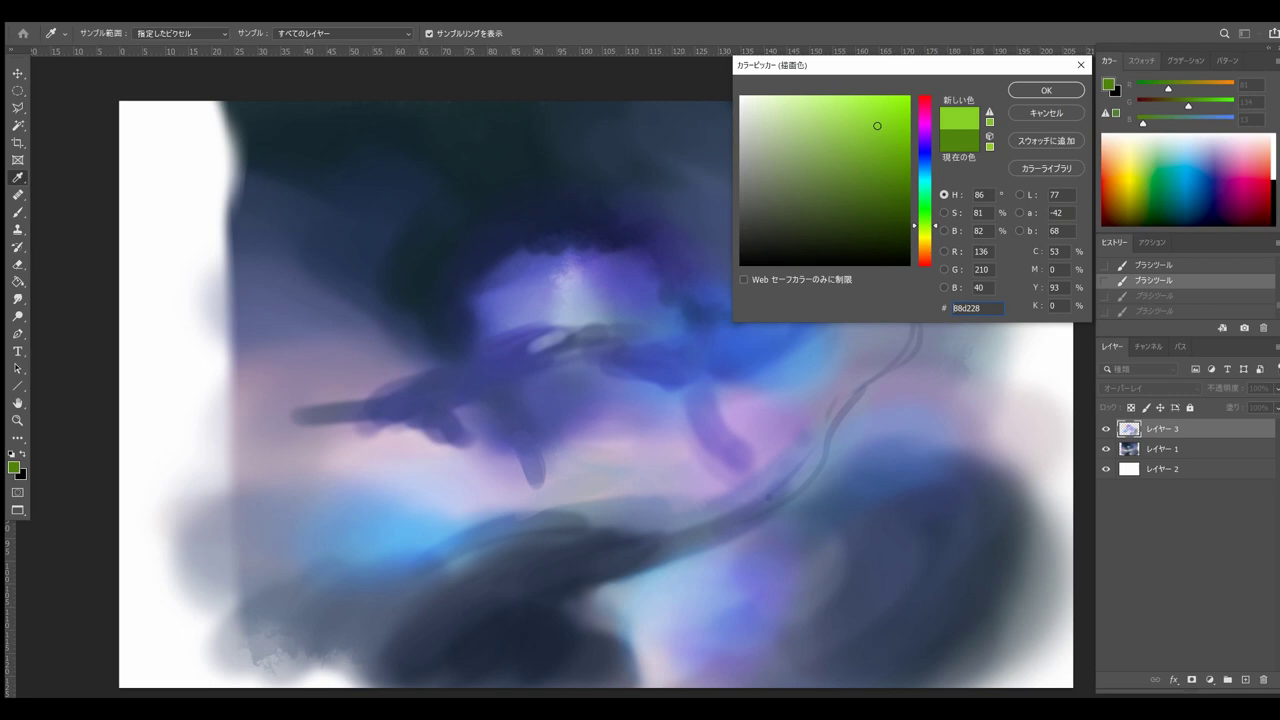
{"action": "left_click", "coordinate": [1046, 90]}
{"action": "left_click_drag", "start_coordinate": [320, 140], "coordinate": [450, 190]}
{"action": "key", "text": "F5"}
Step: Pick a cooler green, RGB 40, 210, 76, try it on the dark cloud above the opening, and undo the strokes
{"action": "left_click", "coordinate": [1109, 85]}
{"action": "left_click", "coordinate": [925, 203]}
{"action": "left_click", "coordinate": [1046, 90]}
{"action": "left_click_drag", "start_coordinate": [620, 150], "coordinate": [715, 185]}
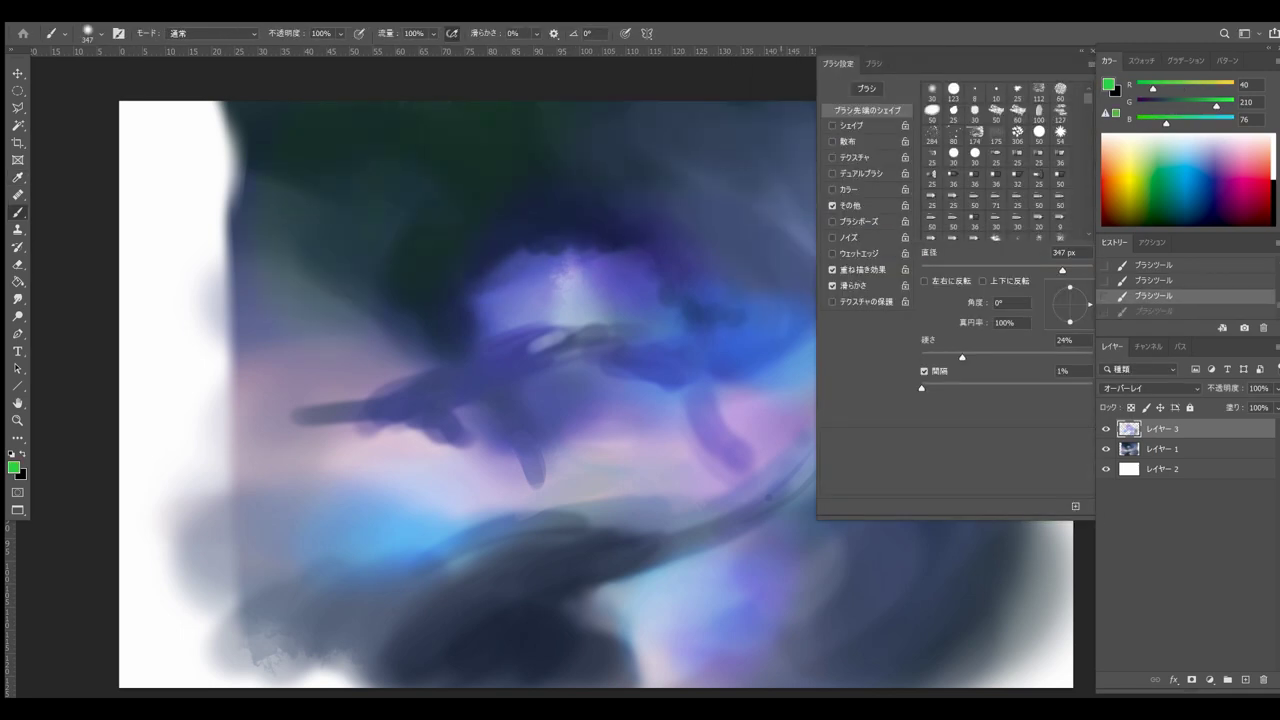
{"action": "key", "text": "F5"}
{"action": "key", "text": "ctrl+alt+z"}
{"action": "key", "text": "ctrl+alt+z"}
{"action": "left_click_drag", "start_coordinate": [640, 150], "coordinate": [715, 185]}
{"action": "key", "text": "ctrl+alt+z"}
{"action": "key", "text": "ctrl+alt+z"}
{"action": "key", "text": "ctrl+alt+z"}
Step: Try a pinkish red over the dark cloud above the opening and undo the strokes
{"action": "left_click", "coordinate": [1264, 166]}
{"action": "left_click_drag", "start_coordinate": [600, 140], "coordinate": [725, 220]}
{"action": "key", "text": "ctrl+alt+z"}
{"action": "key", "text": "ctrl+alt+z"}
{"action": "key", "text": "ctrl+alt+z"}
{"action": "key", "text": "ctrl+z"}
Step: Try a yellow-orange tone above and left of the opening and undo the strokes
{"action": "left_click", "coordinate": [1122, 163]}
{"action": "left_click", "coordinate": [1119, 181]}
{"action": "mouse_move", "coordinate": [620, 150]}
{"action": "left_mouse_down"}
{"action": "mouse_move", "coordinate": [735, 215]}
{"action": "mouse_move", "coordinate": [715, 215]}
{"action": "left_mouse_up"}
{"action": "key", "text": "ctrl+z"}
{"action": "key", "text": "ctrl+z"}
{"action": "key", "text": "ctrl+z"}
{"action": "key", "text": "ctrl+z"}
{"action": "left_click_drag", "start_coordinate": [384, 310], "coordinate": [415, 385]}
{"action": "key", "text": "ctrl+z"}
{"action": "key", "text": "ctrl+z"}
{"action": "key", "text": "ctrl+z"}
Step: Pick a muted yellow and paint a yellow glow over the clouds left of the opening
{"action": "left_click", "coordinate": [1109, 85]}
{"action": "left_click", "coordinate": [923, 236]}
{"action": "left_click", "coordinate": [850, 130]}
{"action": "left_click", "coordinate": [1046, 90]}
{"action": "left_click_drag", "start_coordinate": [375, 260], "coordinate": [434, 380]}
Step: Toggle the その他 (Transfer) setting for the Eraser and erase excess colour from the upper-left dark cloud
{"action": "key", "text": "e"}
{"action": "key", "text": "ctrl+z"}
{"action": "key", "text": "ctrl+z"}
{"action": "key", "text": "F5"}
{"action": "left_click", "coordinate": [831, 206]}
{"action": "left_click_drag", "start_coordinate": [395, 200], "coordinate": [420, 300]}
{"action": "left_click_drag", "start_coordinate": [350, 210], "coordinate": [410, 290]}
{"action": "key", "text": "F5"}
{"action": "left_click_drag", "start_coordinate": [800, 280], "coordinate": [762, 350]}
{"action": "key", "text": "ctrl+z"}
Step: Sample the blue beneath the opening, tint the cloud at its upper-right rim, and undo the stroke beneath the opening
{"action": "key", "text": "b"}
{"action": "left_click", "coordinate": [663, 357], "text": "alt"}
{"action": "left_click_drag", "start_coordinate": [690, 285], "coordinate": [655, 225]}
{"action": "left_click_drag", "start_coordinate": [680, 250], "coordinate": [635, 215]}
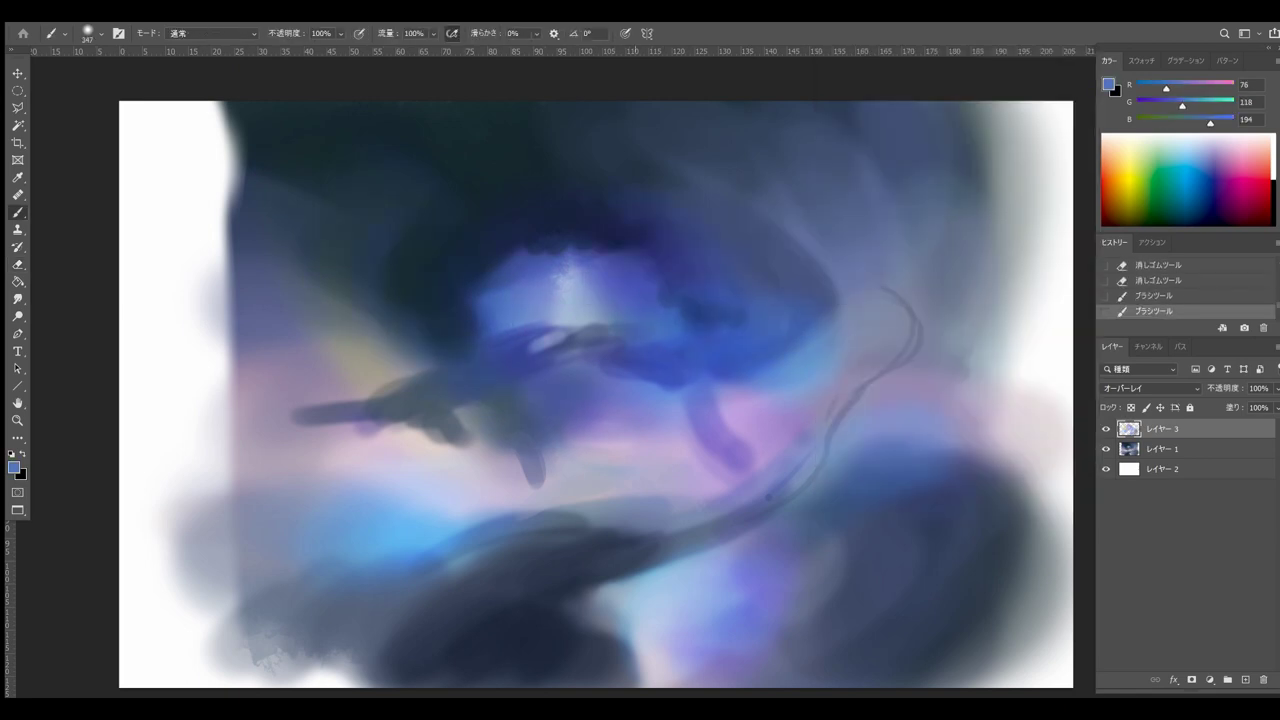
{"action": "left_click_drag", "start_coordinate": [485, 370], "coordinate": [522, 360]}
{"action": "key", "text": "ctrl+z"}
Step: Sample the dark blue at the opening's left edge, add a new layer, and paint a dark cloud hanging below the strip
{"action": "left_click", "coordinate": [475, 358], "text": "alt"}
{"action": "left_click", "coordinate": [1245, 679]}
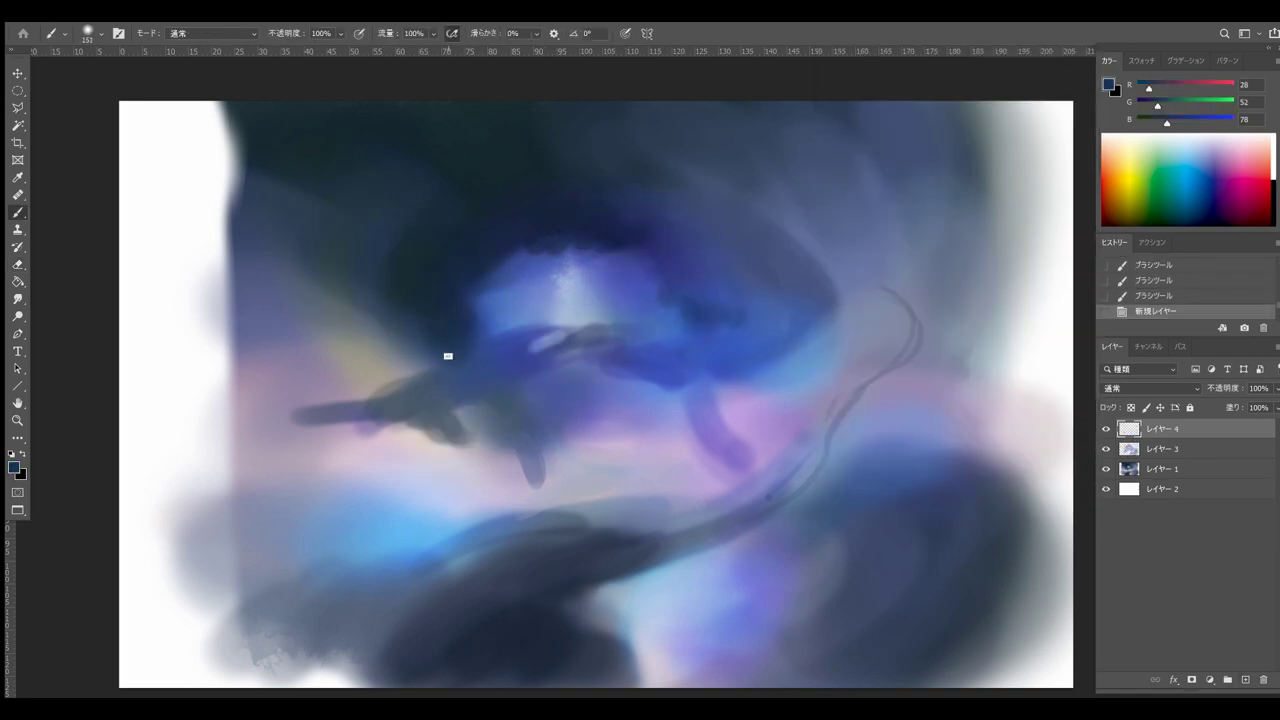
{"action": "left_click_drag", "start_coordinate": [470, 405], "coordinate": [458, 475]}
{"action": "left_click_drag", "start_coordinate": [475, 480], "coordinate": [498, 455]}
{"action": "key", "text": "ctrl+z"}
{"action": "mouse_move", "coordinate": [468, 395]}
{"action": "left_mouse_down"}
{"action": "mouse_move", "coordinate": [478, 420]}
{"action": "mouse_move", "coordinate": [462, 450]}
{"action": "left_mouse_up"}
Step: Sample nearby grey-blue and lavender tones and blend the lower edge of the hanging cloud into the pale area
{"action": "left_click", "coordinate": [440, 505], "text": "alt"}
{"action": "left_click_drag", "start_coordinate": [495, 495], "coordinate": [465, 510]}
{"action": "left_click", "coordinate": [500, 470], "text": "alt"}
{"action": "left_click_drag", "start_coordinate": [475, 458], "coordinate": [458, 448]}
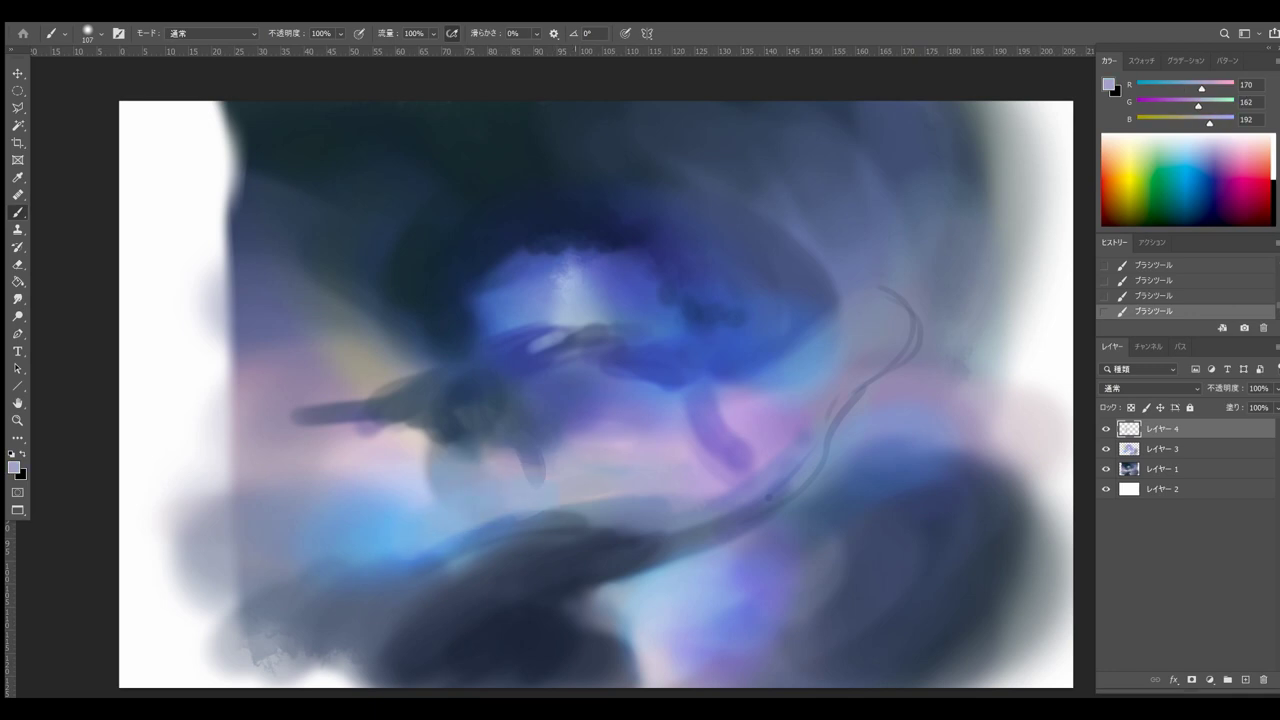
{"action": "left_click_drag", "start_coordinate": [580, 435], "coordinate": [545, 445]}
Step: Sample the dark teal left of the opening and extend it over the upper-left clouds with broad strokes
{"action": "right_click", "coordinate": [441, 320], "text": "alt"}
{"action": "left_click", "coordinate": [430, 290], "text": "alt"}
{"action": "key", "text": "ctrl+z"}
{"action": "key", "text": "ctrl+z"}
{"action": "mouse_move", "coordinate": [375, 285]}
{"action": "left_mouse_down"}
{"action": "mouse_move", "coordinate": [255, 260]}
{"action": "mouse_move", "coordinate": [310, 205]}
{"action": "mouse_move", "coordinate": [260, 235]}
{"action": "left_mouse_up"}
{"action": "mouse_move", "coordinate": [290, 250]}
{"action": "left_mouse_down"}
{"action": "mouse_move", "coordinate": [370, 300]}
{"action": "mouse_move", "coordinate": [250, 245]}
{"action": "left_mouse_up"}
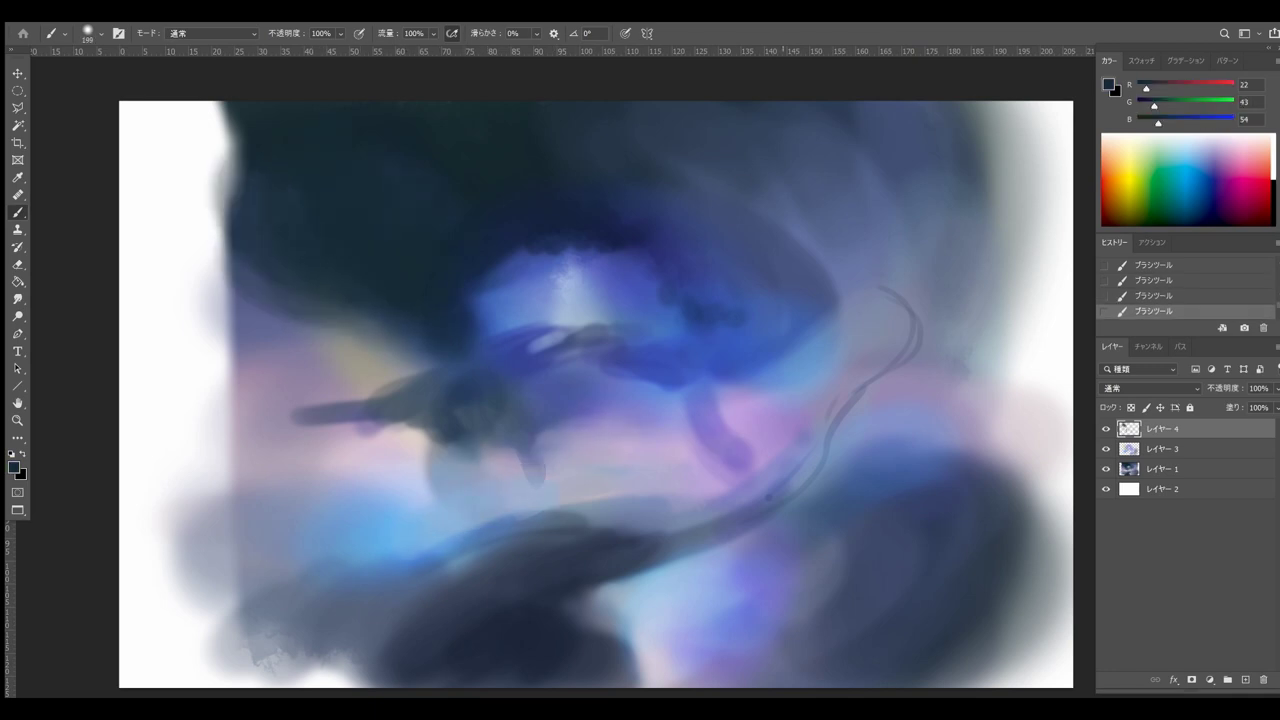
Step: Sample pale pink tones and smooth the light bands beneath and to the right of the opening
{"action": "right_click", "coordinate": [831, 382], "text": "alt"}
{"action": "left_click", "coordinate": [750, 415], "text": "alt"}
{"action": "left_click", "coordinate": [835, 400], "text": "alt"}
{"action": "key", "text": "ctrl+z"}
{"action": "mouse_move", "coordinate": [862, 388]}
{"action": "left_mouse_down"}
{"action": "mouse_move", "coordinate": [775, 402]}
{"action": "mouse_move", "coordinate": [904, 382]}
{"action": "left_mouse_up"}
{"action": "key", "text": "ctrl+z"}
{"action": "left_click", "coordinate": [600, 455], "text": "alt"}
{"action": "left_click_drag", "start_coordinate": [570, 460], "coordinate": [678, 485]}
Step: Sample blue tones from the lower-left cloud strip and paint broad soft cloud strokes across it
{"action": "left_click", "coordinate": [445, 552], "text": "alt"}
{"action": "left_click_drag", "start_coordinate": [400, 560], "coordinate": [515, 525]}
{"action": "left_click_drag", "start_coordinate": [375, 590], "coordinate": [525, 525]}
{"action": "left_click_drag", "start_coordinate": [460, 550], "coordinate": [585, 548]}
{"action": "left_click", "coordinate": [500, 535], "text": "alt"}
{"action": "left_click_drag", "start_coordinate": [530, 535], "coordinate": [260, 585]}
Step: Resample the blue within the lower-left cloud and fill out its body and underside with wide strokes
{"action": "left_click", "coordinate": [421, 608], "text": "alt"}
{"action": "left_click_drag", "start_coordinate": [420, 590], "coordinate": [235, 580]}
{"action": "left_click_drag", "start_coordinate": [370, 540], "coordinate": [250, 570]}
{"action": "left_click_drag", "start_coordinate": [490, 600], "coordinate": [420, 622]}
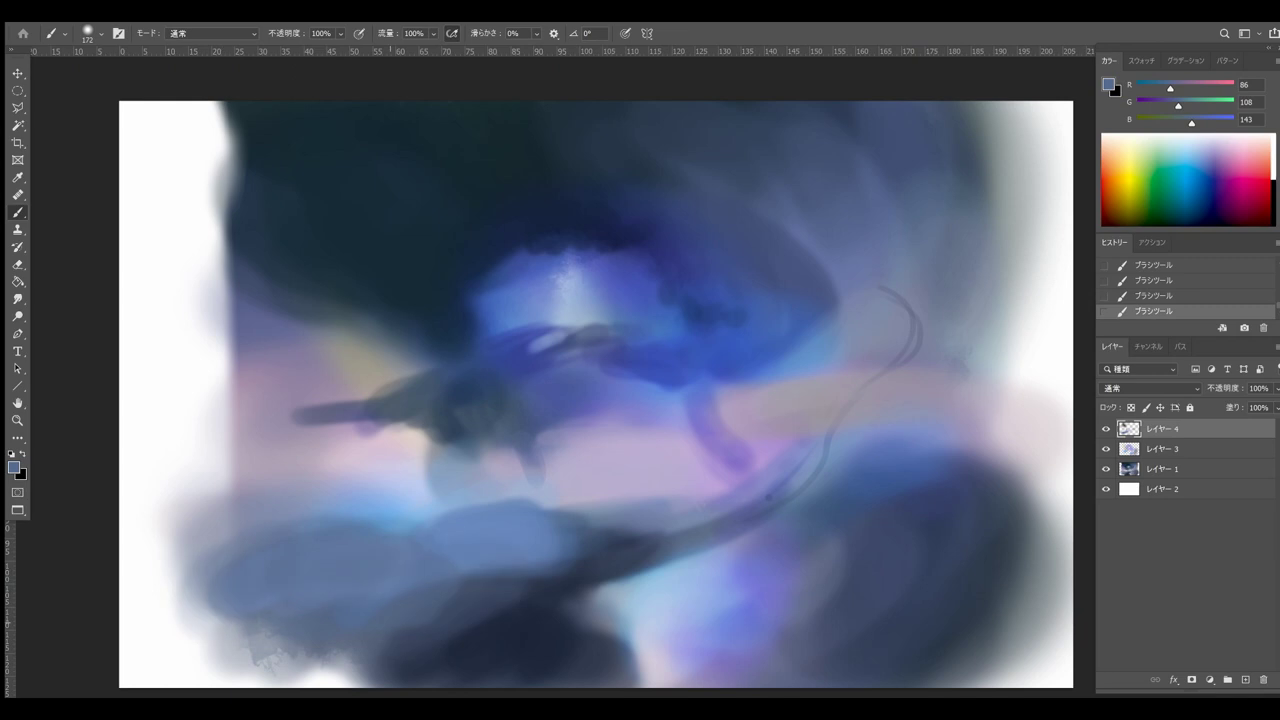
Step: Sample cloud tones from the lower centre and soften the dark strip and the pink band below the opening
{"action": "left_click", "coordinate": [655, 592], "text": "alt"}
{"action": "left_click_drag", "start_coordinate": [622, 582], "coordinate": [670, 564]}
{"action": "left_click", "coordinate": [640, 578], "text": "alt"}
{"action": "left_click_drag", "start_coordinate": [590, 490], "coordinate": [672, 500]}
{"action": "key", "text": "ctrl+z"}
{"action": "left_click_drag", "start_coordinate": [600, 480], "coordinate": [700, 485]}
Step: Choose a near-white colour and paint small bright highlights across the pink band on both sides of its centre
{"action": "left_click", "coordinate": [14, 468]}
{"action": "left_click", "coordinate": [739, 101]}
{"action": "left_click", "coordinate": [1046, 88]}
{"action": "left_click_drag", "start_coordinate": [574, 465], "coordinate": [793, 434]}
{"action": "key", "text": "ctrl+z"}
{"action": "key", "text": "ctrl+z"}
{"action": "key", "text": "ctrl+z"}
{"action": "mouse_move", "coordinate": [878, 420]}
{"action": "left_mouse_down"}
{"action": "mouse_move", "coordinate": [932, 418]}
{"action": "mouse_move", "coordinate": [872, 417]}
{"action": "left_mouse_up"}
{"action": "key", "text": "ctrl+z"}
{"action": "key", "text": "ctrl+z"}
{"action": "key", "text": "ctrl+z"}
{"action": "left_click_drag", "start_coordinate": [748, 434], "coordinate": [820, 412]}
{"action": "left_click_drag", "start_coordinate": [612, 452], "coordinate": [670, 443]}
{"action": "left_click_drag", "start_coordinate": [408, 457], "coordinate": [232, 461]}
{"action": "key", "text": "ctrl+z"}
Step: Enlarge the brush, sample blues from the lower-right cloud and fill out its body with broad strokes
{"action": "left_click", "coordinate": [907, 523], "text": "alt"}
{"action": "key", "text": "bracketright"}
{"action": "key", "text": "bracketright"}
{"action": "key", "text": "bracketright"}
{"action": "key", "text": "bracketright"}
{"action": "key", "text": "bracketright"}
{"action": "key", "text": "bracketright"}
{"action": "key", "text": "bracketright"}
{"action": "left_click_drag", "start_coordinate": [788, 582], "coordinate": [804, 610]}
{"action": "left_click", "coordinate": [880, 478], "text": "alt"}
{"action": "mouse_move", "coordinate": [900, 510]}
{"action": "left_mouse_down"}
{"action": "mouse_move", "coordinate": [885, 610]}
{"action": "mouse_move", "coordinate": [912, 588]}
{"action": "mouse_move", "coordinate": [846, 646]}
{"action": "left_mouse_up"}
Step: Sample the dark navy at the lower centre and extend the bottom cloud leftward with wider strokes
{"action": "left_click", "coordinate": [606, 584], "text": "alt"}
{"action": "left_click_drag", "start_coordinate": [604, 638], "coordinate": [365, 636]}
{"action": "key", "text": "bracketright"}
{"action": "key", "text": "bracketright"}
{"action": "key", "text": "bracketright"}
{"action": "left_click_drag", "start_coordinate": [440, 600], "coordinate": [258, 662]}
Step: Sample the dark cloud colour left of the opening and strengthen its streak and rounded underside with a smaller brush
{"action": "left_click", "coordinate": [462, 392], "text": "alt"}
{"action": "key", "text": "ctrl+z"}
{"action": "key", "text": "bracketleft"}
{"action": "key", "text": "bracketleft"}
{"action": "key", "text": "bracketleft"}
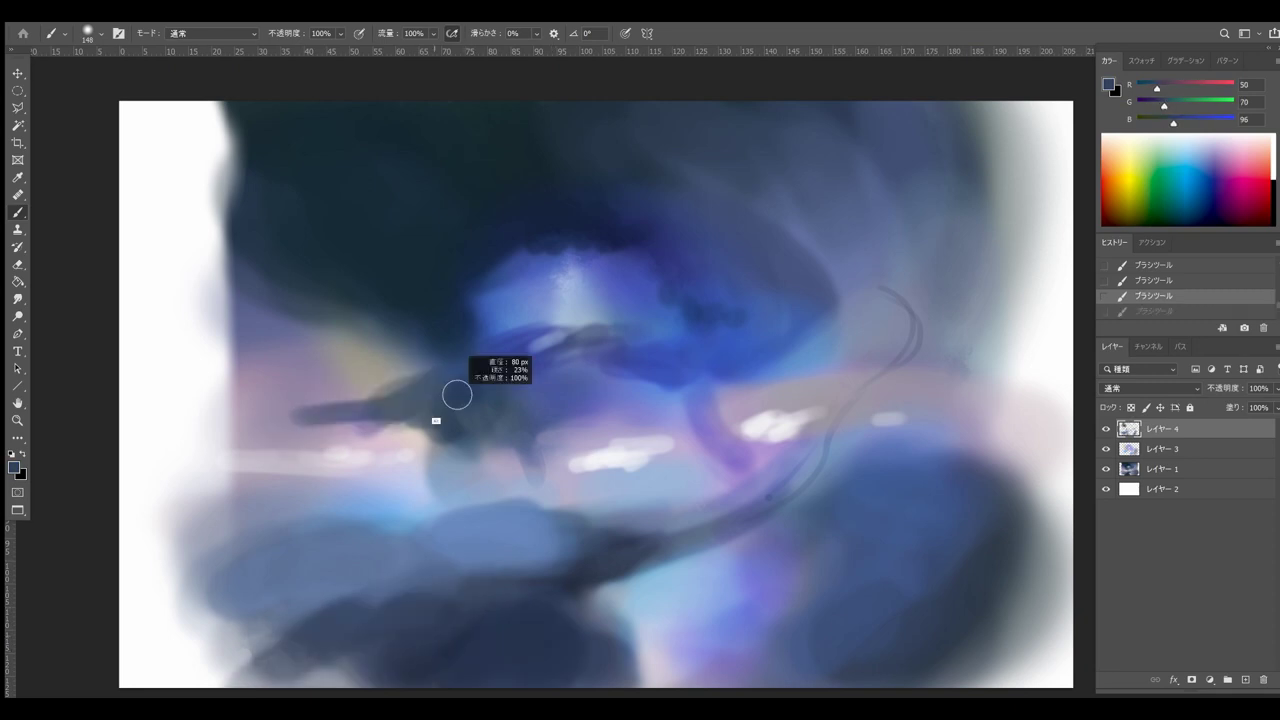
{"action": "left_click_drag", "start_coordinate": [430, 393], "coordinate": [306, 424]}
{"action": "left_click_drag", "start_coordinate": [436, 455], "coordinate": [462, 462]}
Step: Sample the pale blue inside the opening and round out its glow with small strokes along the upper edge
{"action": "left_click", "coordinate": [572, 306], "text": "alt"}
{"action": "key", "text": "bracketleft"}
{"action": "key", "text": "bracketleft"}
{"action": "key", "text": "bracketleft"}
{"action": "key", "text": "bracketleft"}
{"action": "left_click_drag", "start_coordinate": [562, 268], "coordinate": [535, 296]}
{"action": "mouse_move", "coordinate": [590, 270]}
{"action": "left_mouse_down"}
{"action": "mouse_move", "coordinate": [612, 306]}
{"action": "mouse_move", "coordinate": [642, 310]}
{"action": "left_mouse_up"}
{"action": "left_click_drag", "start_coordinate": [786, 266], "coordinate": [830, 266]}
Step: Sample the deep blue above the opening and sweep a broad arc of it across the upper-left clouds
{"action": "left_click", "coordinate": [680, 230], "text": "alt"}
{"action": "key", "text": "ctrl+z"}
{"action": "mouse_move", "coordinate": [650, 182]}
{"action": "left_mouse_down"}
{"action": "mouse_move", "coordinate": [510, 168]}
{"action": "mouse_move", "coordinate": [290, 192]}
{"action": "left_mouse_up"}
{"action": "left_click", "coordinate": [640, 130], "text": "alt"}
{"action": "key", "text": "ctrl+z"}
Step: Sample the navy above the opening and try curved strokes along its upper and right rim
{"action": "left_click", "coordinate": [622, 232], "text": "alt"}
{"action": "mouse_move", "coordinate": [606, 234]}
{"action": "left_mouse_down"}
{"action": "mouse_move", "coordinate": [522, 255]}
{"action": "mouse_move", "coordinate": [640, 260]}
{"action": "left_mouse_up"}
{"action": "mouse_move", "coordinate": [658, 236]}
{"action": "left_mouse_down"}
{"action": "mouse_move", "coordinate": [762, 335]}
{"action": "mouse_move", "coordinate": [754, 309]}
{"action": "mouse_move", "coordinate": [756, 335]}
{"action": "left_mouse_up"}
{"action": "key", "text": "ctrl+z"}
{"action": "key", "text": "ctrl+z"}
{"action": "key", "text": "ctrl+z"}
Step: Sample the blue right of the opening and paint a curved dark rim around the cloud ring's right end
{"action": "left_click", "coordinate": [780, 318], "text": "alt"}
{"action": "mouse_move", "coordinate": [800, 300]}
{"action": "left_mouse_down"}
{"action": "mouse_move", "coordinate": [755, 350]}
{"action": "mouse_move", "coordinate": [690, 345]}
{"action": "left_mouse_up"}
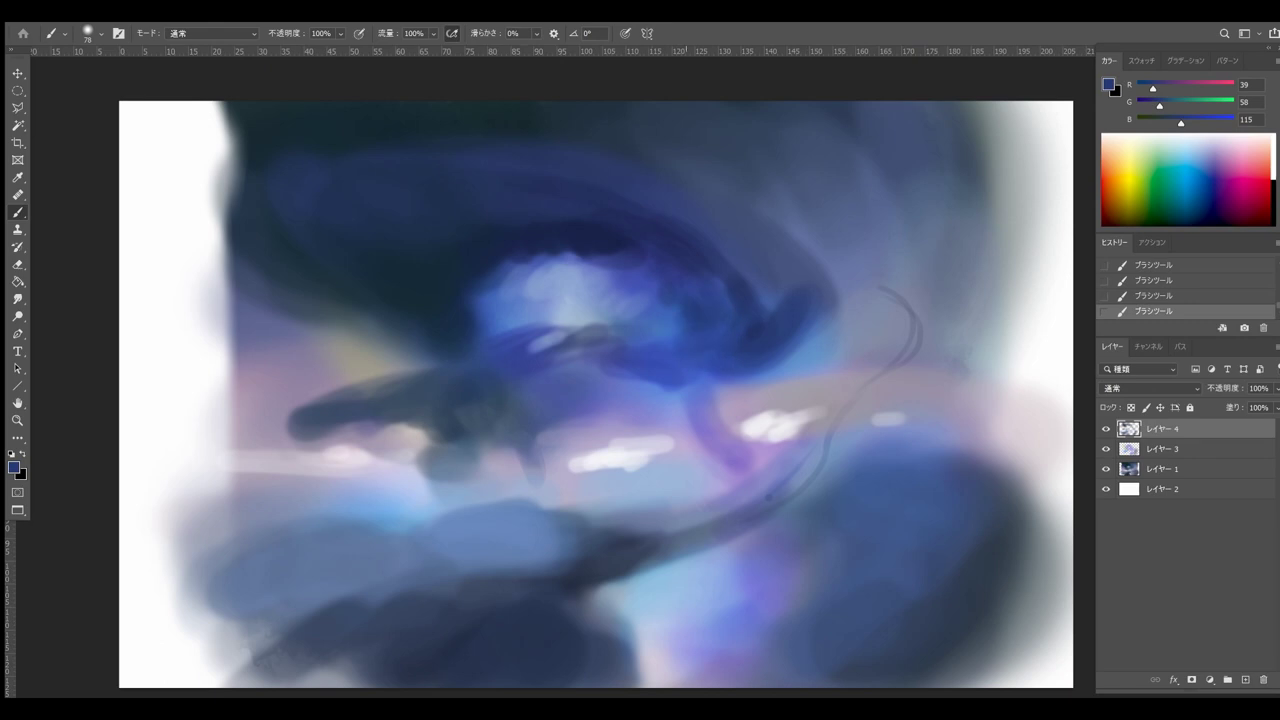
{"action": "key", "text": "ctrl+z"}
{"action": "left_click_drag", "start_coordinate": [822, 296], "coordinate": [758, 362]}
{"action": "mouse_move", "coordinate": [732, 206]}
{"action": "left_mouse_down"}
{"action": "mouse_move", "coordinate": [828, 318]}
{"action": "mouse_move", "coordinate": [748, 370]}
{"action": "left_mouse_up"}
Step: Sample lilac and pink tones and paint a diagonal band rising from the ring's lower edge toward the upper right
{"action": "left_click", "coordinate": [856, 336], "text": "alt"}
{"action": "left_click_drag", "start_coordinate": [951, 345], "coordinate": [730, 382]}
{"action": "left_click", "coordinate": [762, 452], "text": "alt"}
{"action": "mouse_move", "coordinate": [870, 368]}
{"action": "left_mouse_down"}
{"action": "mouse_move", "coordinate": [920, 355]}
{"action": "mouse_move", "coordinate": [998, 264]}
{"action": "left_mouse_up"}
{"action": "left_click_drag", "start_coordinate": [950, 320], "coordinate": [900, 350]}
{"action": "left_click", "coordinate": [345, 348], "text": "alt"}
{"action": "left_click_drag", "start_coordinate": [270, 305], "coordinate": [325, 330]}
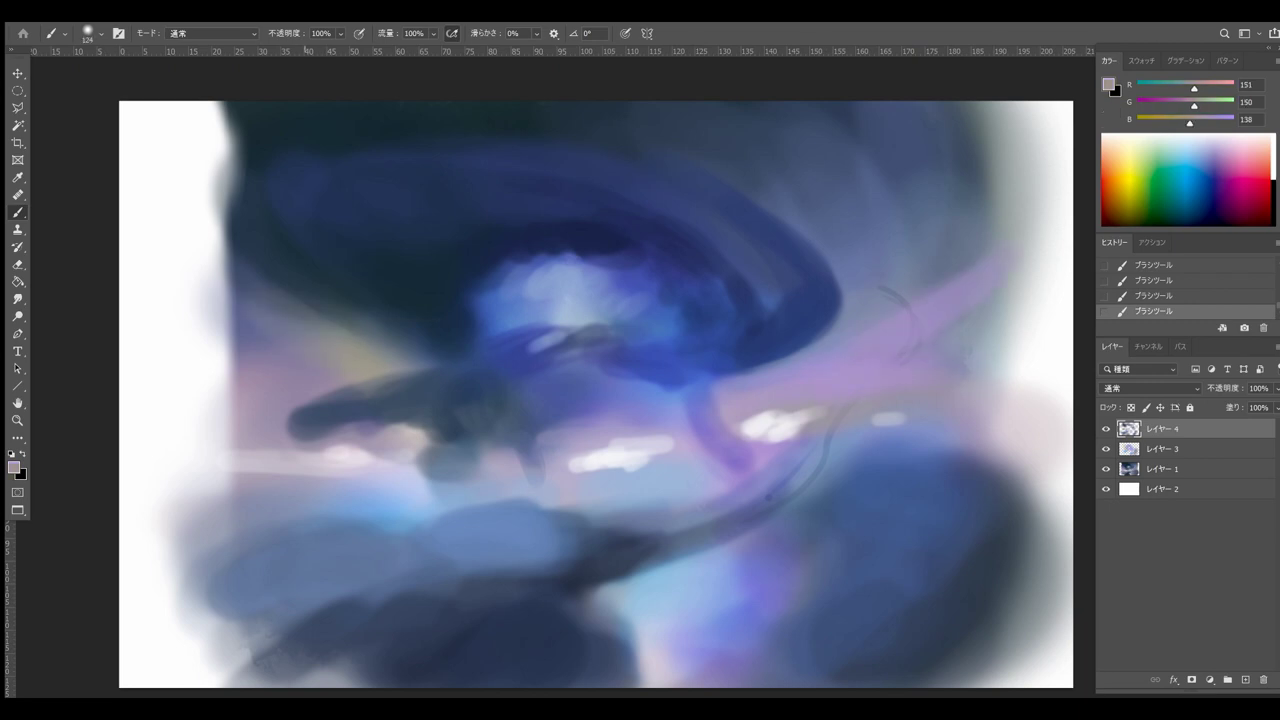
{"action": "key", "text": "ctrl+z"}
{"action": "left_click_drag", "start_coordinate": [1015, 405], "coordinate": [1025, 465]}
{"action": "key", "text": "ctrl+z"}
{"action": "key", "text": "ctrl+z"}
Step: Choose a warm beige colour and paint it beneath the diagonal lilac band at the painting's right side
{"action": "left_click", "coordinate": [14, 467]}
{"action": "left_click", "coordinate": [791, 131]}
{"action": "left_click_drag", "start_coordinate": [925, 238], "coordinate": [925, 246]}
{"action": "key", "text": "Return"}
{"action": "left_click_drag", "start_coordinate": [860, 400], "coordinate": [960, 400]}
{"action": "mouse_move", "coordinate": [940, 370]}
{"action": "left_mouse_down"}
{"action": "mouse_move", "coordinate": [1030, 350]}
{"action": "mouse_move", "coordinate": [1010, 400]}
{"action": "left_mouse_up"}
{"action": "key", "text": "ctrl+z"}
{"action": "left_click_drag", "start_coordinate": [910, 355], "coordinate": [1012, 290]}
Step: Sample blue-grey and dark blue tones and try curved strokes in the upper-right clouds
{"action": "left_click", "coordinate": [935, 290], "text": "alt"}
{"action": "left_click", "coordinate": [905, 265], "text": "alt"}
{"action": "left_click_drag", "start_coordinate": [950, 215], "coordinate": [975, 175]}
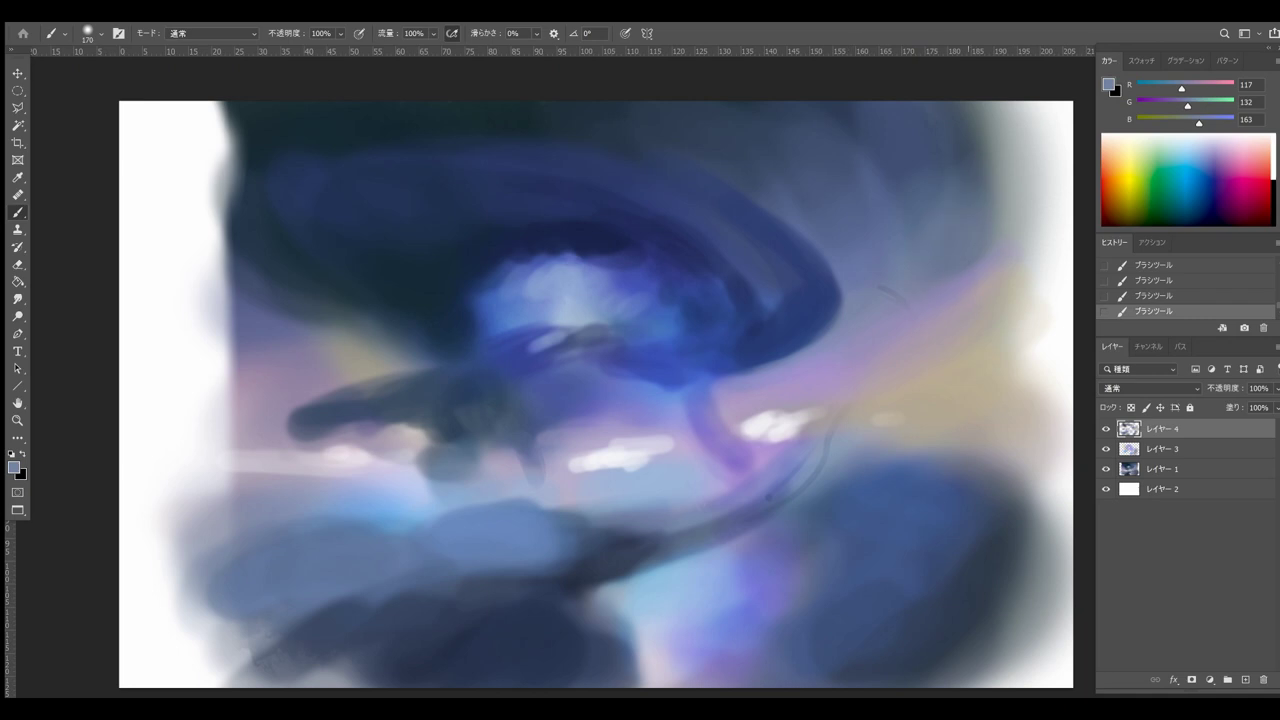
{"action": "left_click_drag", "start_coordinate": [881, 190], "coordinate": [850, 130]}
{"action": "key", "text": "ctrl+z"}
{"action": "left_click", "coordinate": [677, 203], "text": "alt"}
{"action": "right_click", "coordinate": [824, 140]}
{"action": "key", "text": "Return"}
{"action": "key", "text": "ctrl+z"}
Step: Sample the dark teal from the upper left and sweep dark curved bands down through the upper-right clouds
{"action": "left_click", "coordinate": [433, 225], "text": "alt"}
{"action": "left_click", "coordinate": [433, 125], "text": "alt"}
{"action": "left_click_drag", "start_coordinate": [652, 112], "coordinate": [806, 178]}
{"action": "key", "text": "ctrl+z"}
{"action": "mouse_move", "coordinate": [771, 137]}
{"action": "left_mouse_down"}
{"action": "mouse_move", "coordinate": [740, 160]}
{"action": "mouse_move", "coordinate": [824, 208]}
{"action": "left_mouse_up"}
{"action": "left_click_drag", "start_coordinate": [710, 108], "coordinate": [800, 166]}
{"action": "mouse_move", "coordinate": [1000, 115]}
{"action": "left_mouse_down"}
{"action": "mouse_move", "coordinate": [925, 262]}
{"action": "mouse_move", "coordinate": [915, 250]}
{"action": "left_mouse_up"}
{"action": "left_click_drag", "start_coordinate": [890, 115], "coordinate": [870, 232]}
Step: Sample lighter blue-greys, adjust the brush size and blend curved streaks between the dark upper-right bands
{"action": "left_click", "coordinate": [892, 240], "text": "alt"}
{"action": "key", "text": "ctrl+z"}
{"action": "right_click", "coordinate": [917, 195], "text": "alt"}
{"action": "left_click_drag", "start_coordinate": [912, 170], "coordinate": [893, 242]}
{"action": "left_click", "coordinate": [826, 285], "text": "alt"}
{"action": "left_click_drag", "start_coordinate": [985, 125], "coordinate": [908, 285]}
{"action": "right_click", "coordinate": [926, 137], "text": "alt"}
{"action": "key", "text": "ctrl+z"}
{"action": "left_click_drag", "start_coordinate": [890, 115], "coordinate": [872, 200]}
Step: Sample soft blue-violet tones and paint sweeping streaks from the upper-right clouds down into the lilac band
{"action": "left_click", "coordinate": [912, 265], "text": "alt"}
{"action": "left_click_drag", "start_coordinate": [895, 306], "coordinate": [852, 345]}
{"action": "key", "text": "ctrl+z"}
{"action": "key", "text": "ctrl+z"}
{"action": "key", "text": "ctrl+z"}
{"action": "right_click", "coordinate": [925, 274], "text": "alt"}
{"action": "left_click_drag", "start_coordinate": [935, 262], "coordinate": [895, 300]}
{"action": "left_click", "coordinate": [888, 298], "text": "alt"}
{"action": "left_click_drag", "start_coordinate": [900, 306], "coordinate": [848, 346]}
{"action": "left_click_drag", "start_coordinate": [938, 275], "coordinate": [908, 294]}
{"action": "left_click_drag", "start_coordinate": [902, 330], "coordinate": [800, 380]}
Step: Resample dark teal in the upper-right clouds and deepen the curved bands flanking the lighter streaks
{"action": "left_click", "coordinate": [971, 186], "text": "alt"}
{"action": "left_click", "coordinate": [866, 150], "text": "alt"}
{"action": "left_click_drag", "start_coordinate": [775, 150], "coordinate": [826, 226]}
{"action": "left_click_drag", "start_coordinate": [992, 112], "coordinate": [952, 225]}
{"action": "mouse_move", "coordinate": [888, 180]}
{"action": "left_mouse_down"}
{"action": "mouse_move", "coordinate": [864, 246]}
{"action": "mouse_move", "coordinate": [822, 272]}
{"action": "left_mouse_up"}
{"action": "right_click", "coordinate": [850, 235], "text": "alt"}
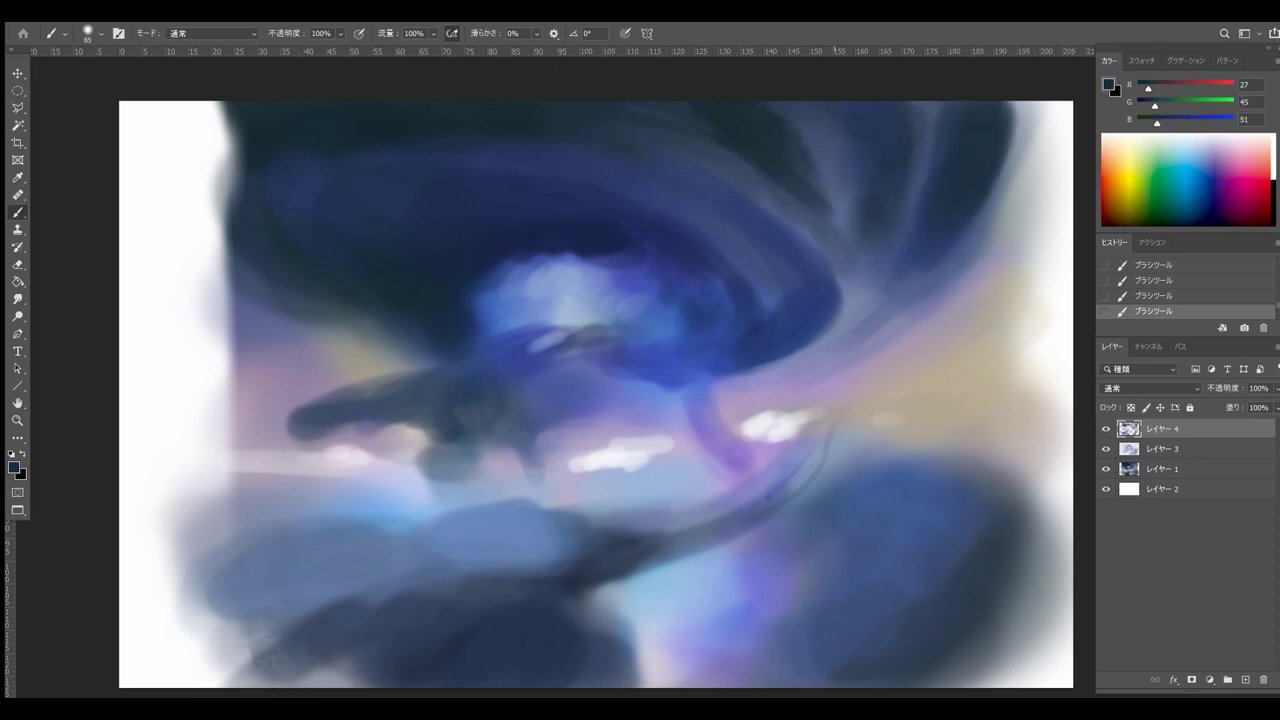
Step: Sample lilac from the diagonal band and soften the transition beneath the ring's right end
{"action": "left_click", "coordinate": [838, 262], "text": "alt"}
{"action": "left_click", "coordinate": [852, 356], "text": "alt"}
{"action": "key", "text": "ctrl+z"}
{"action": "left_click", "coordinate": [849, 397], "text": "alt"}
{"action": "left_click_drag", "start_coordinate": [880, 335], "coordinate": [805, 370]}
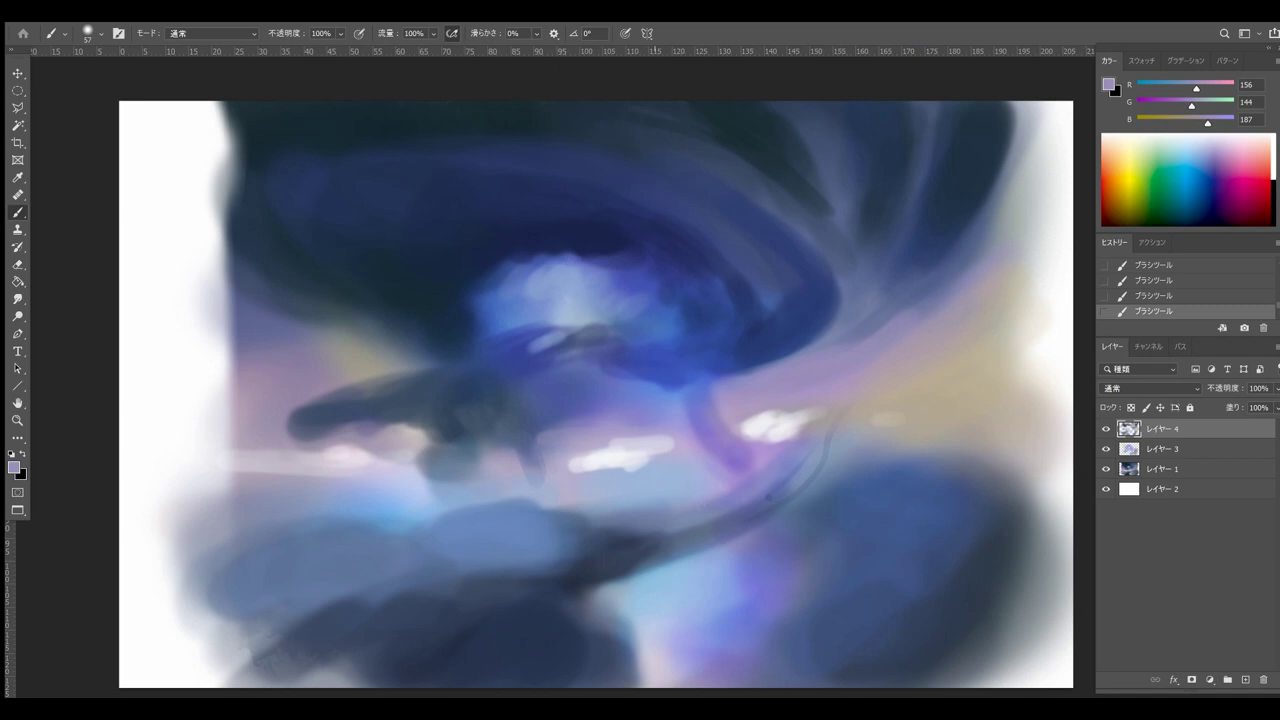
Step: Sample dark blue below the opening and reshape the left cloud into a long tapering streak with muted mauve beneath
{"action": "left_click", "coordinate": [520, 375], "text": "alt"}
{"action": "key", "text": "ctrl+z"}
{"action": "left_click_drag", "start_coordinate": [528, 382], "coordinate": [420, 385]}
{"action": "mouse_move", "coordinate": [571, 354]}
{"action": "left_mouse_down"}
{"action": "mouse_move", "coordinate": [266, 430]}
{"action": "mouse_move", "coordinate": [400, 422]}
{"action": "mouse_move", "coordinate": [410, 442]}
{"action": "left_mouse_up"}
{"action": "left_click", "coordinate": [343, 430], "text": "alt"}
{"action": "key", "text": "ctrl+z"}
{"action": "left_click", "coordinate": [356, 436], "text": "alt"}
Step: Enlarge the brush, sample violet-blue and navy tones and blend them along the bottom-centre cloud's edge
{"action": "left_click", "coordinate": [752, 592], "text": "alt"}
{"action": "key", "text": "bracketright"}
{"action": "left_click_drag", "start_coordinate": [678, 672], "coordinate": [535, 668]}
{"action": "left_click", "coordinate": [520, 642], "text": "alt"}
{"action": "left_click_drag", "start_coordinate": [540, 672], "coordinate": [635, 678]}
Step: Darken the lower-right cloud's body with navy and paint sampled light blue across its upper part
{"action": "mouse_move", "coordinate": [850, 645]}
{"action": "left_mouse_down"}
{"action": "mouse_move", "coordinate": [958, 577]}
{"action": "mouse_move", "coordinate": [930, 482]}
{"action": "mouse_move", "coordinate": [880, 488]}
{"action": "left_mouse_up"}
{"action": "left_click", "coordinate": [949, 500], "text": "alt"}
{"action": "left_click", "coordinate": [945, 432], "text": "alt"}
{"action": "mouse_move", "coordinate": [992, 486]}
{"action": "left_mouse_down"}
{"action": "mouse_move", "coordinate": [898, 472]}
{"action": "mouse_move", "coordinate": [828, 482]}
{"action": "left_mouse_up"}
{"action": "left_click", "coordinate": [690, 575], "text": "alt"}
{"action": "mouse_move", "coordinate": [905, 485]}
{"action": "left_mouse_down"}
{"action": "mouse_move", "coordinate": [918, 498]}
{"action": "mouse_move", "coordinate": [995, 500]}
{"action": "left_mouse_up"}
{"action": "mouse_move", "coordinate": [990, 475]}
{"action": "left_mouse_down"}
{"action": "mouse_move", "coordinate": [892, 472]}
{"action": "mouse_move", "coordinate": [838, 488]}
{"action": "left_mouse_up"}
Step: Sample blue-violet and lilac tones and paint a soft, light crest along the lower-right cloud's top
{"action": "left_click", "coordinate": [735, 590], "text": "alt"}
{"action": "mouse_move", "coordinate": [890, 475]}
{"action": "left_mouse_down"}
{"action": "mouse_move", "coordinate": [978, 476]}
{"action": "mouse_move", "coordinate": [950, 445]}
{"action": "left_mouse_up"}
{"action": "left_click_drag", "start_coordinate": [905, 445], "coordinate": [1000, 430]}
{"action": "left_click", "coordinate": [850, 358], "text": "alt"}
{"action": "left_click_drag", "start_coordinate": [890, 425], "coordinate": [1030, 405]}
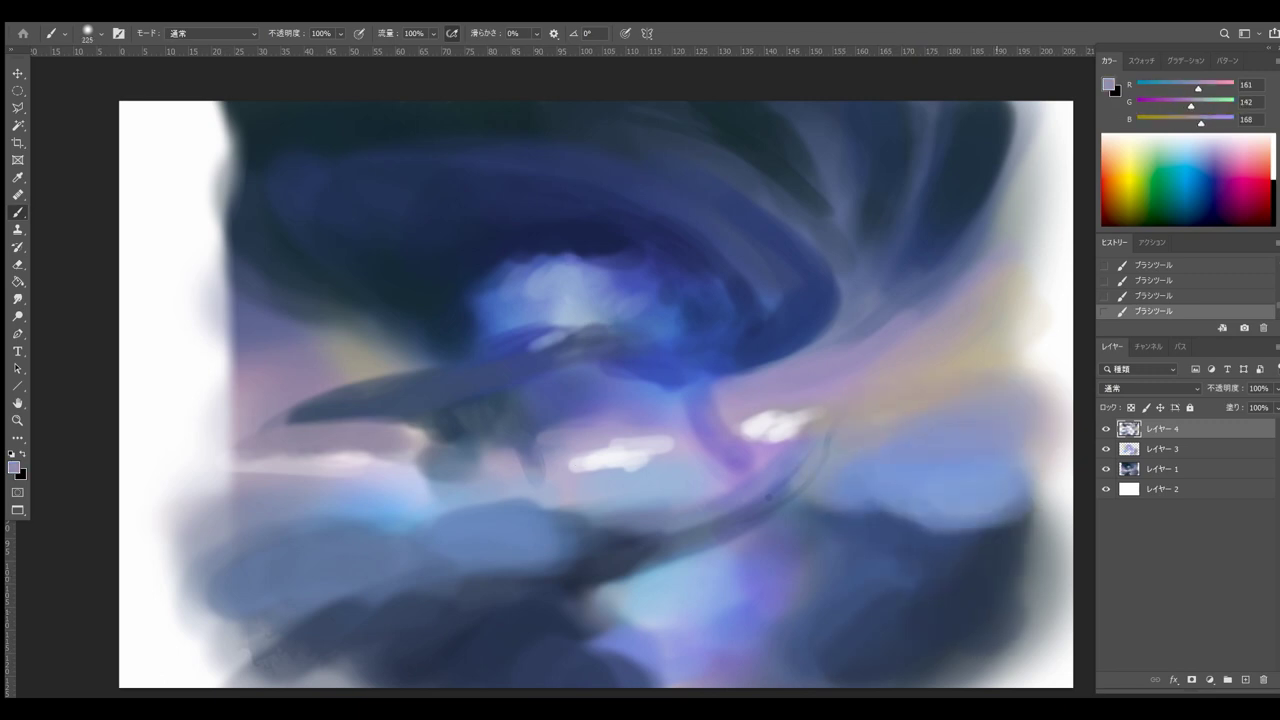
Step: Soften the warm sky above the lower-right cloud with broad strokes of muted mauve
{"action": "left_click_drag", "start_coordinate": [930, 380], "coordinate": [1020, 300]}
{"action": "left_click_drag", "start_coordinate": [1015, 350], "coordinate": [910, 395]}
Step: Set the paint colour to warm yellow (RGB 229, 202, 134) and add a new layer in Hard Light mode
{"action": "left_click", "coordinate": [14, 467]}
{"action": "left_click", "coordinate": [810, 113]}
{"action": "left_click", "coordinate": [1046, 89]}
{"action": "left_click", "coordinate": [1245, 679]}
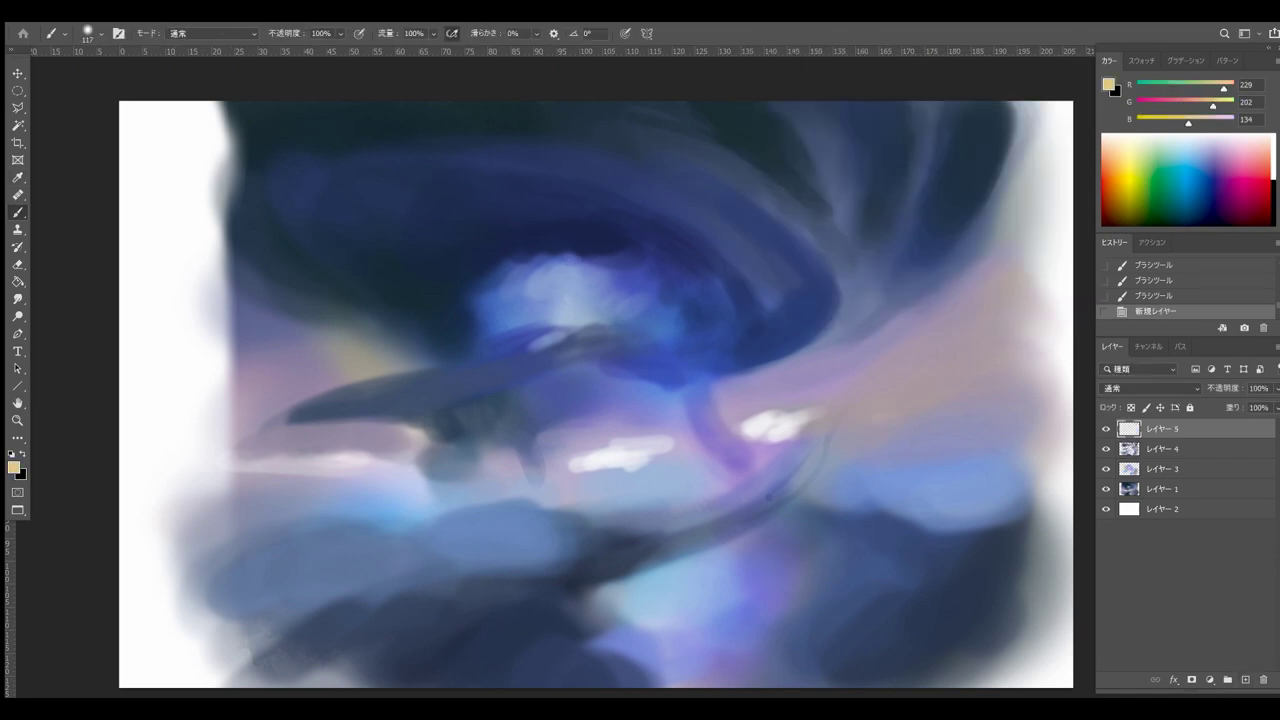
{"action": "left_click", "coordinate": [1140, 370]}
{"action": "left_click", "coordinate": [1186, 388]}
{"action": "left_click", "coordinate": [1128, 529]}
Step: Paint a soft golden glow in the sky just to the right of the right-hand white highlight
{"action": "left_click_drag", "start_coordinate": [825, 415], "coordinate": [890, 408]}
{"action": "key", "text": "ctrl+z"}
{"action": "left_click_drag", "start_coordinate": [895, 405], "coordinate": [840, 425]}
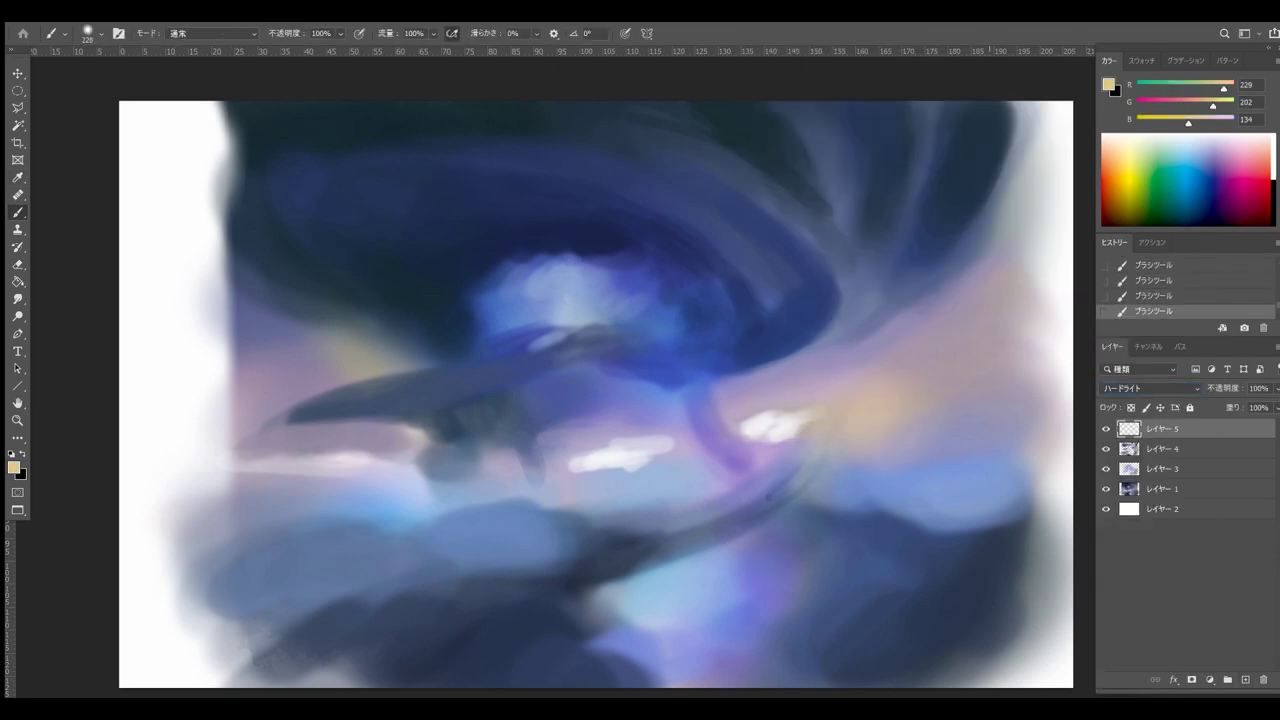
{"action": "left_click_drag", "start_coordinate": [955, 430], "coordinate": [988, 425]}
{"action": "key", "text": "ctrl+z"}
{"action": "left_click_drag", "start_coordinate": [845, 418], "coordinate": [872, 410]}
Step: Shift the colour toward pink and glaze it over the right-hand sky, the central bright opening and the left horizon
{"action": "left_click_drag", "start_coordinate": [1213, 106], "coordinate": [1204, 106]}
{"action": "left_click_drag", "start_coordinate": [1188, 123], "coordinate": [1209, 123]}
{"action": "left_click_drag", "start_coordinate": [850, 400], "coordinate": [800, 450]}
{"action": "left_click_drag", "start_coordinate": [920, 395], "coordinate": [995, 420]}
{"action": "mouse_move", "coordinate": [590, 440]}
{"action": "left_mouse_down"}
{"action": "mouse_move", "coordinate": [660, 425]}
{"action": "mouse_move", "coordinate": [560, 440]}
{"action": "left_mouse_up"}
{"action": "left_click_drag", "start_coordinate": [430, 455], "coordinate": [340, 460]}
Step: Glaze a warm orange and pale yellow glow over the left edge of the horizon
{"action": "left_click_drag", "start_coordinate": [1209, 123], "coordinate": [1169, 123]}
{"action": "left_click_drag", "start_coordinate": [245, 450], "coordinate": [270, 515]}
{"action": "key", "text": "ctrl+z"}
{"action": "key", "text": "ctrl+z"}
{"action": "key", "text": "ctrl+z"}
{"action": "left_click", "coordinate": [14, 467]}
{"action": "left_click", "coordinate": [868, 140]}
{"action": "left_click", "coordinate": [1046, 89]}
{"action": "mouse_move", "coordinate": [215, 450]}
{"action": "left_mouse_down"}
{"action": "mouse_move", "coordinate": [290, 475]}
{"action": "mouse_move", "coordinate": [210, 450]}
{"action": "left_mouse_up"}
{"action": "key", "text": "ctrl+z"}
Step: Sample blue from the right-hand cloud and brighten the cloud's upper part with it
{"action": "left_click", "coordinate": [900, 487], "text": "alt"}
{"action": "left_click_drag", "start_coordinate": [955, 465], "coordinate": [883, 440]}
{"action": "key", "text": "ctrl+z"}
Step: Sample violet-blue from the lower clouds and glaze it beneath the central bright opening
{"action": "left_click", "coordinate": [849, 429], "text": "alt"}
{"action": "left_click", "coordinate": [757, 620], "text": "alt"}
{"action": "mouse_move", "coordinate": [580, 480]}
{"action": "left_mouse_down"}
{"action": "mouse_move", "coordinate": [617, 425]}
{"action": "mouse_move", "coordinate": [610, 520]}
{"action": "left_mouse_up"}
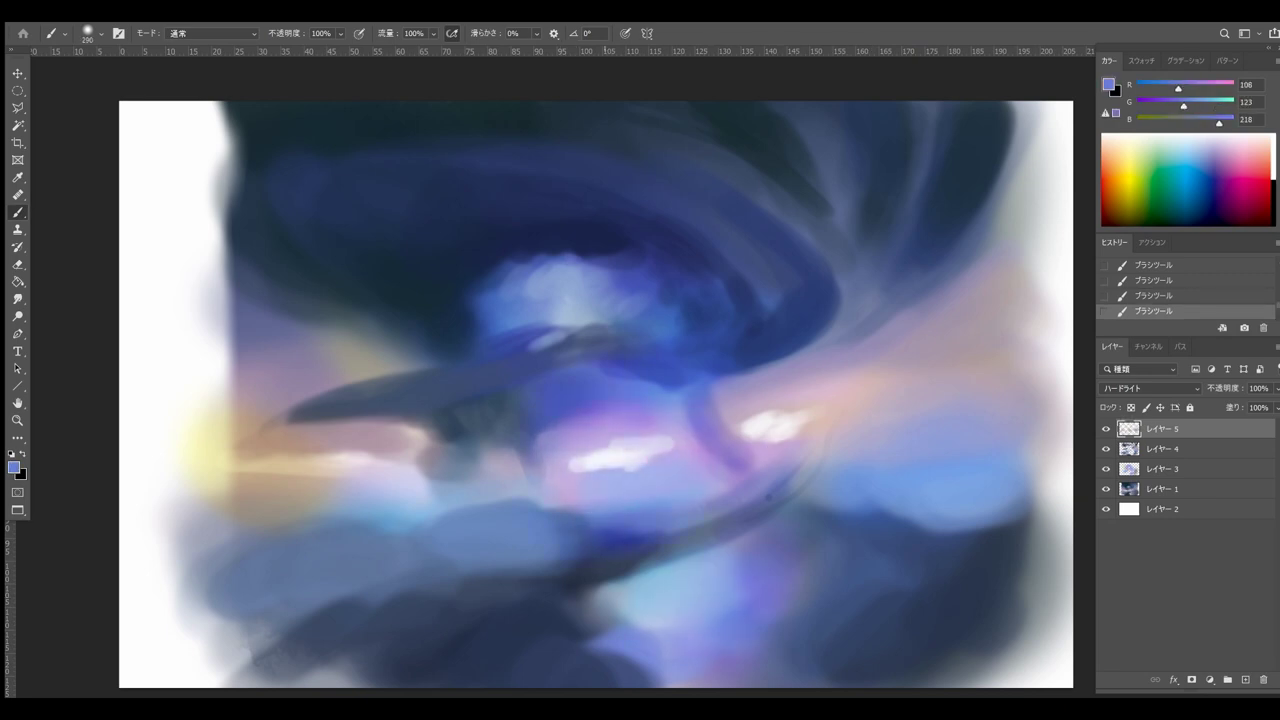
{"action": "key", "text": "ctrl+z"}
Step: Sample violet tones above the central highlight and spread them leftward under the dark streak
{"action": "left_click", "coordinate": [610, 415], "text": "alt"}
{"action": "mouse_move", "coordinate": [580, 400]}
{"action": "left_mouse_down"}
{"action": "mouse_move", "coordinate": [495, 430]}
{"action": "mouse_move", "coordinate": [455, 425]}
{"action": "left_mouse_up"}
{"action": "left_click", "coordinate": [635, 415], "text": "alt"}
{"action": "left_click", "coordinate": [600, 405], "text": "alt"}
{"action": "key", "text": "ctrl+z"}
{"action": "key", "text": "ctrl+z"}
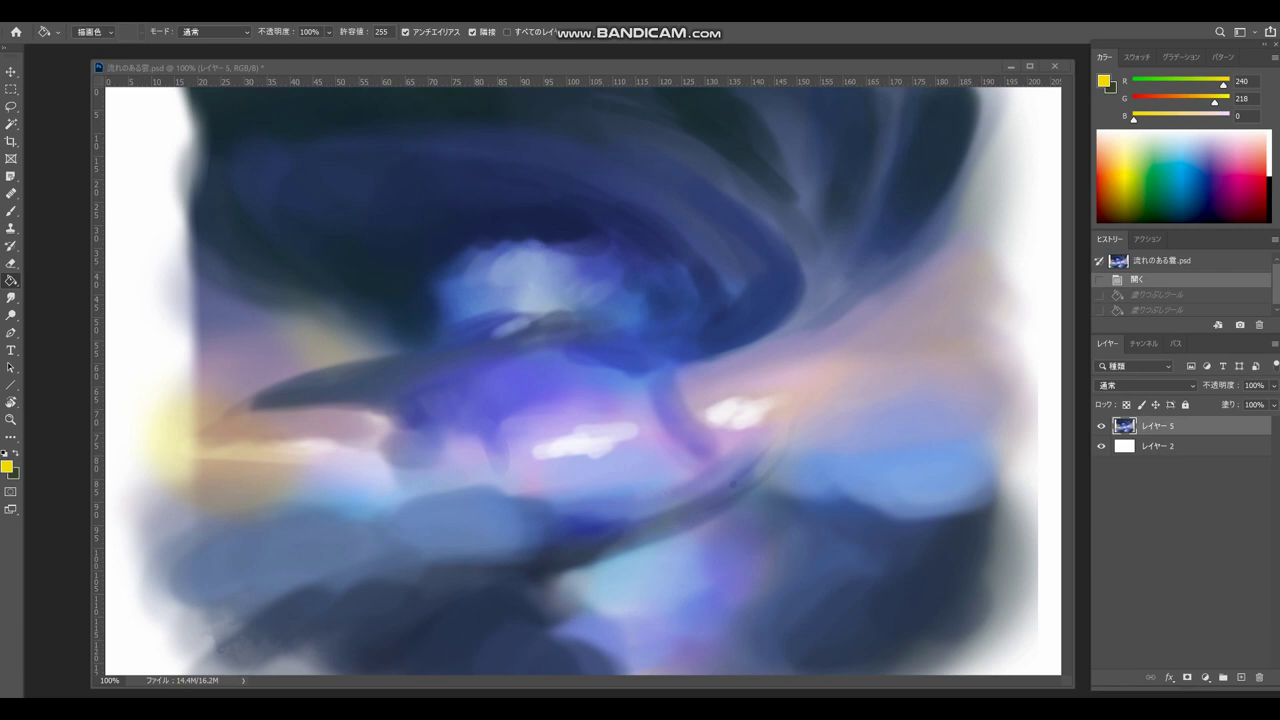
Step: Add a new empty layer above the painting and activate the Brush tool
{"action": "key", "text": "ctrl+shift+alt+n"}
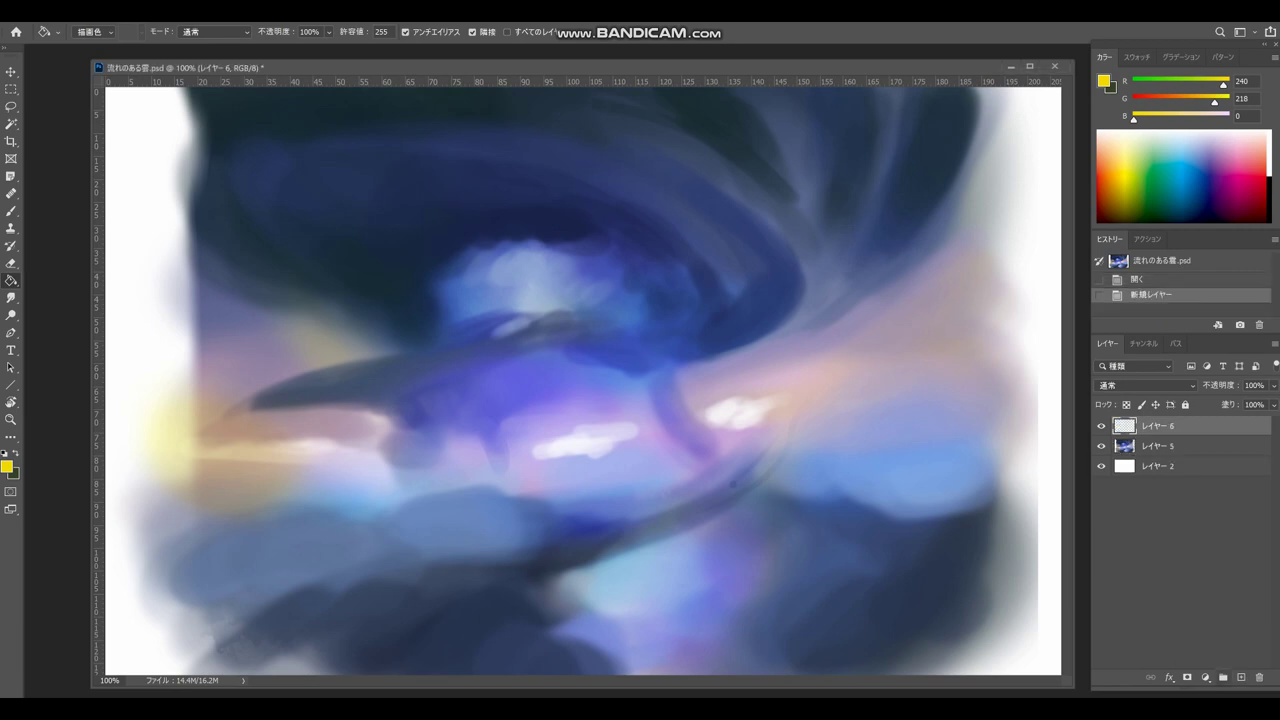
{"action": "key", "text": "b"}
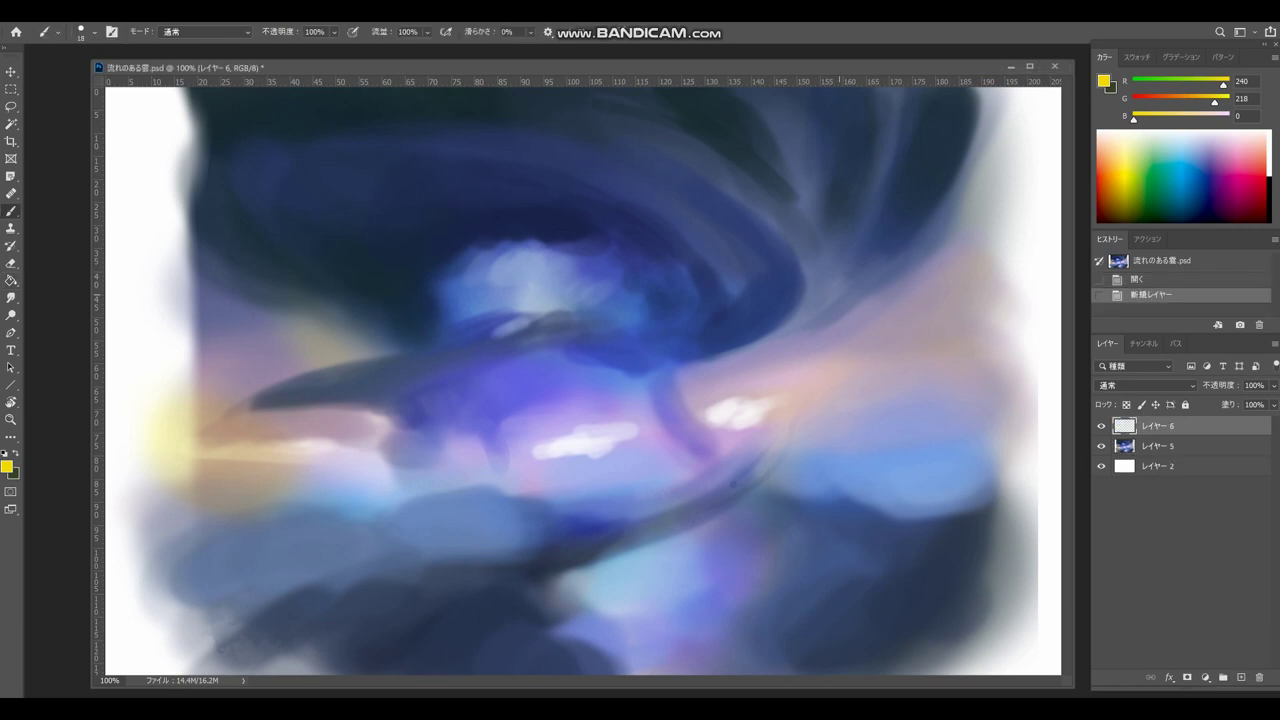
Step: Toggle the brush's Transfer option on and off to compare the stroke preview
{"action": "key", "text": "F5"}
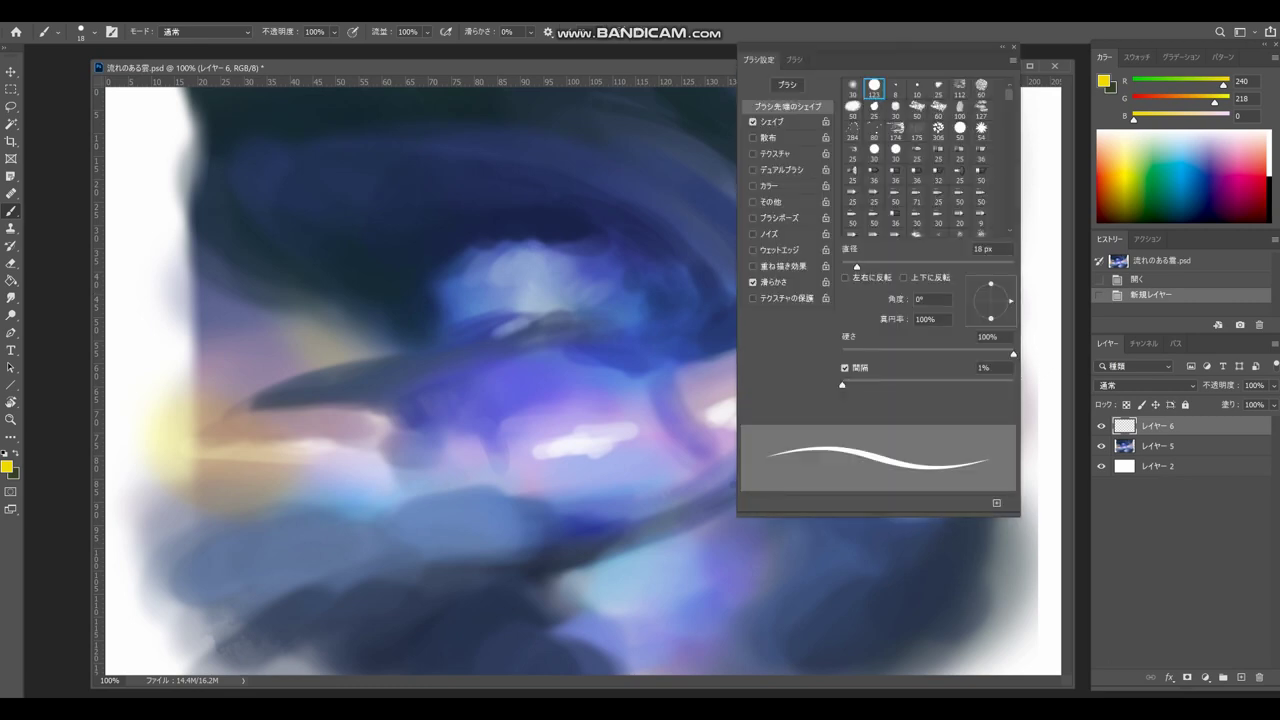
{"action": "left_click", "coordinate": [753, 202]}
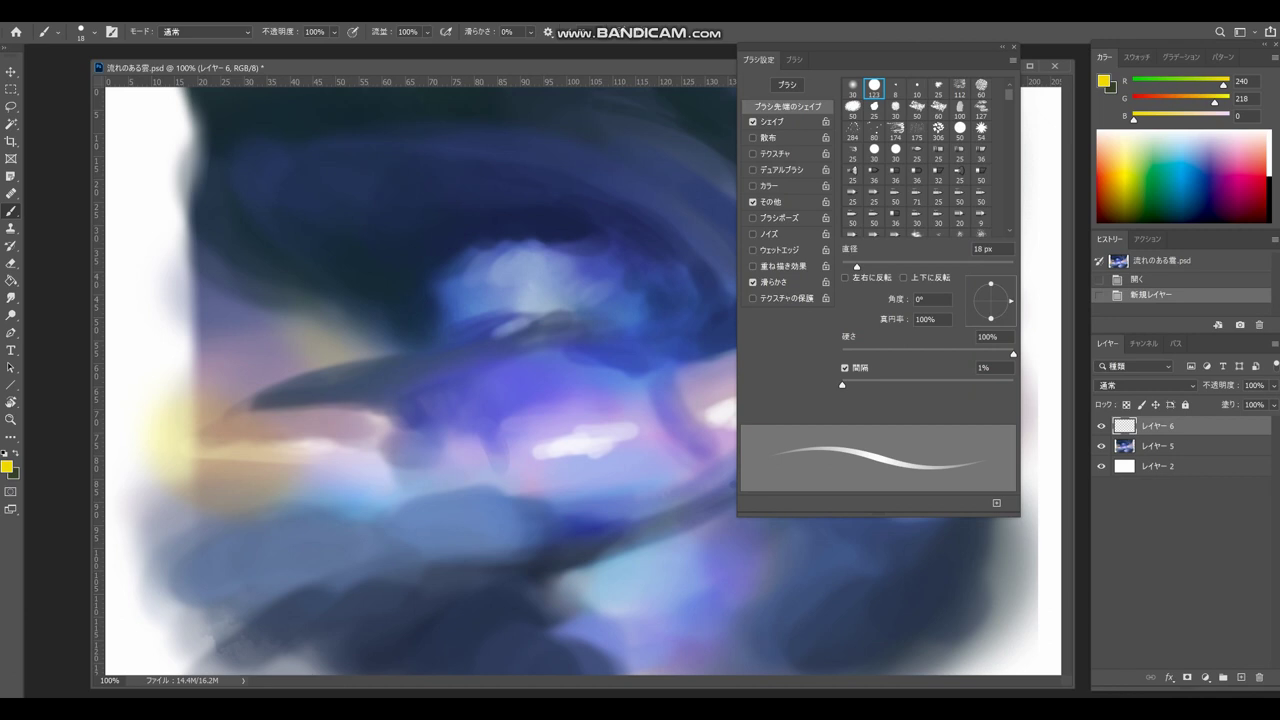
{"action": "left_click", "coordinate": [752, 201]}
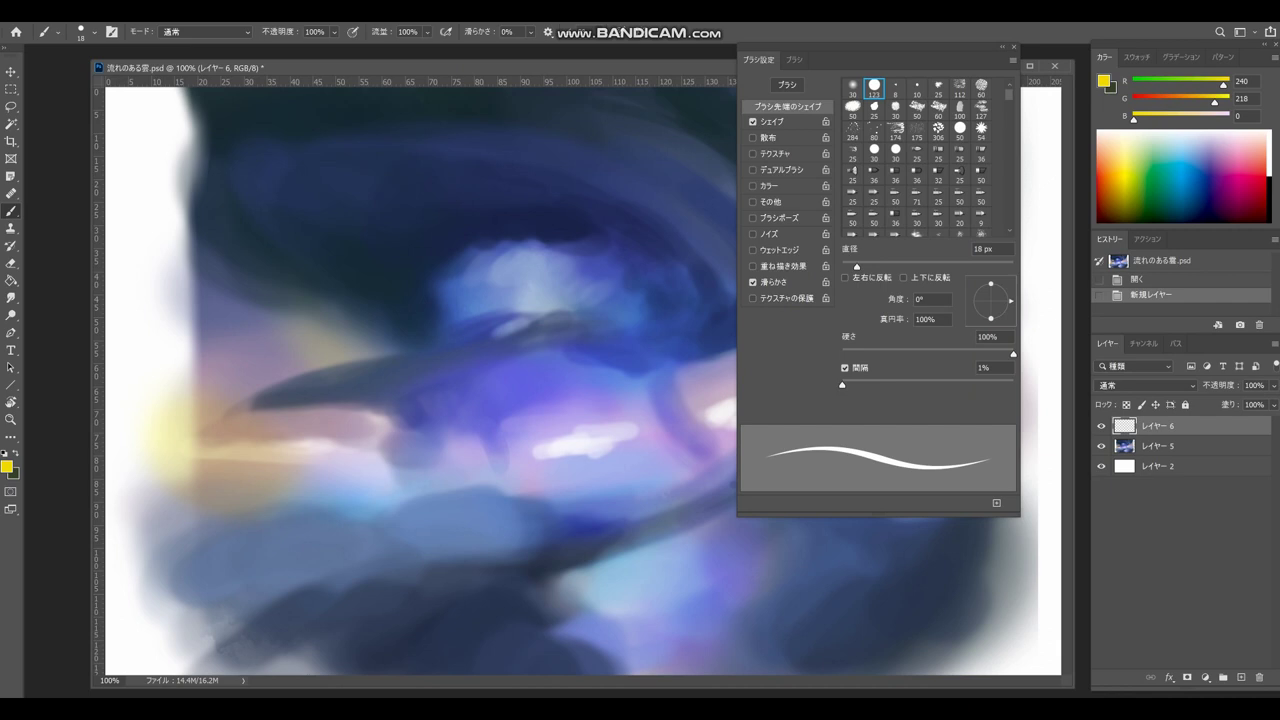
{"action": "key", "text": "F5"}
Step: Set the colour to red (RGB 240, 0, 0) and draw guide curves along the upper cloud's right and left undersides
{"action": "mouse_move", "coordinate": [984, 174]}
{"action": "left_mouse_down"}
{"action": "mouse_move", "coordinate": [786, 322]}
{"action": "mouse_move", "coordinate": [640, 372]}
{"action": "left_mouse_up"}
{"action": "left_click_drag", "start_coordinate": [1215, 102], "coordinate": [1132, 102]}
{"action": "mouse_move", "coordinate": [958, 170]}
{"action": "left_mouse_down"}
{"action": "mouse_move", "coordinate": [737, 340]}
{"action": "mouse_move", "coordinate": [690, 357]}
{"action": "left_mouse_up"}
{"action": "left_click_drag", "start_coordinate": [952, 243], "coordinate": [750, 350]}
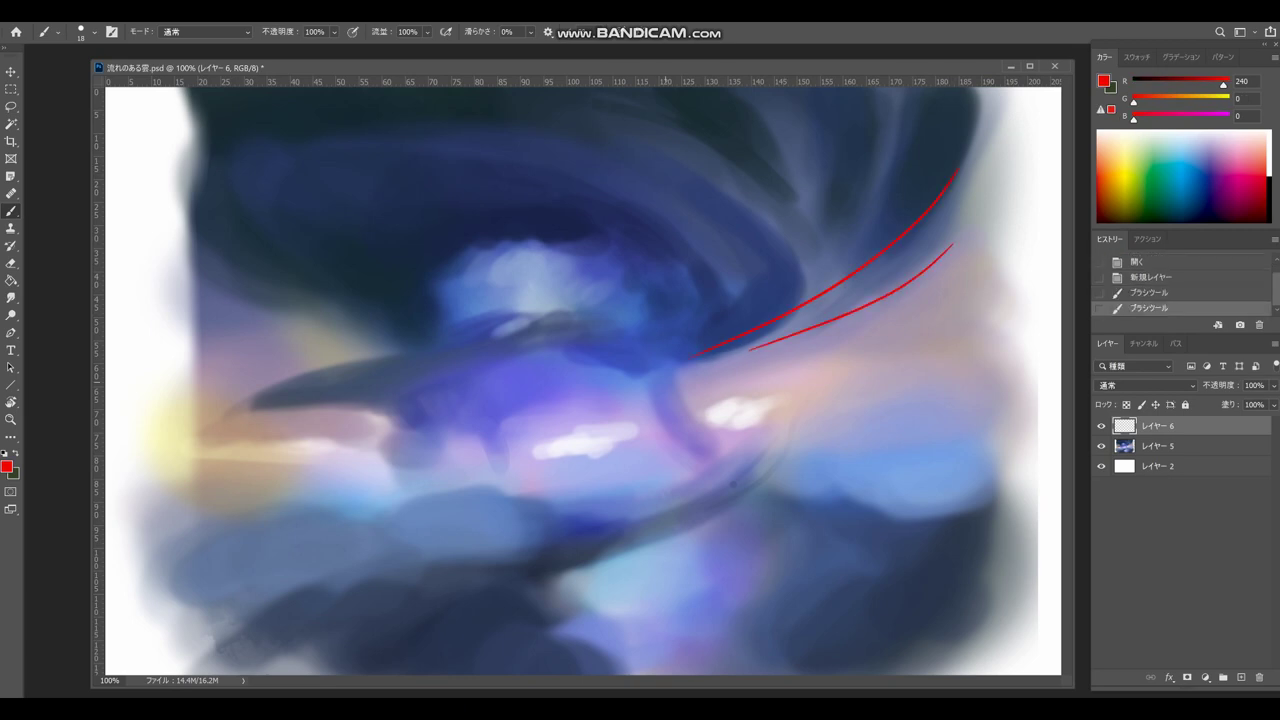
{"action": "left_click_drag", "start_coordinate": [235, 277], "coordinate": [420, 365]}
Step: Draw a tall red oval guide around the central opening with short marks beside its edges
{"action": "mouse_move", "coordinate": [505, 294]}
{"action": "left_mouse_down"}
{"action": "mouse_move", "coordinate": [572, 377]}
{"action": "mouse_move", "coordinate": [467, 366]}
{"action": "mouse_move", "coordinate": [607, 276]}
{"action": "mouse_move", "coordinate": [470, 482]}
{"action": "mouse_move", "coordinate": [485, 284]}
{"action": "mouse_move", "coordinate": [620, 497]}
{"action": "mouse_move", "coordinate": [445, 440]}
{"action": "mouse_move", "coordinate": [600, 260]}
{"action": "mouse_move", "coordinate": [615, 267]}
{"action": "mouse_move", "coordinate": [477, 449]}
{"action": "mouse_move", "coordinate": [618, 450]}
{"action": "mouse_move", "coordinate": [525, 510]}
{"action": "left_mouse_up"}
{"action": "key", "text": "ctrl+z"}
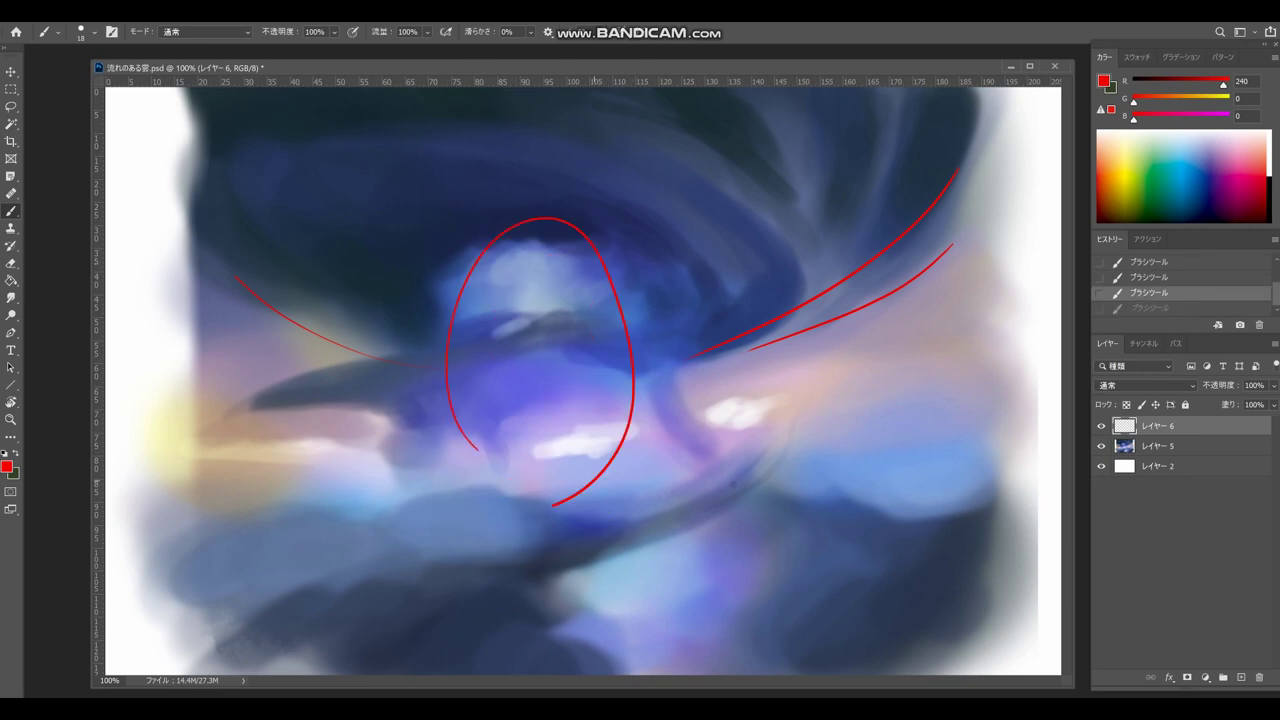
{"action": "left_click_drag", "start_coordinate": [485, 422], "coordinate": [492, 452]}
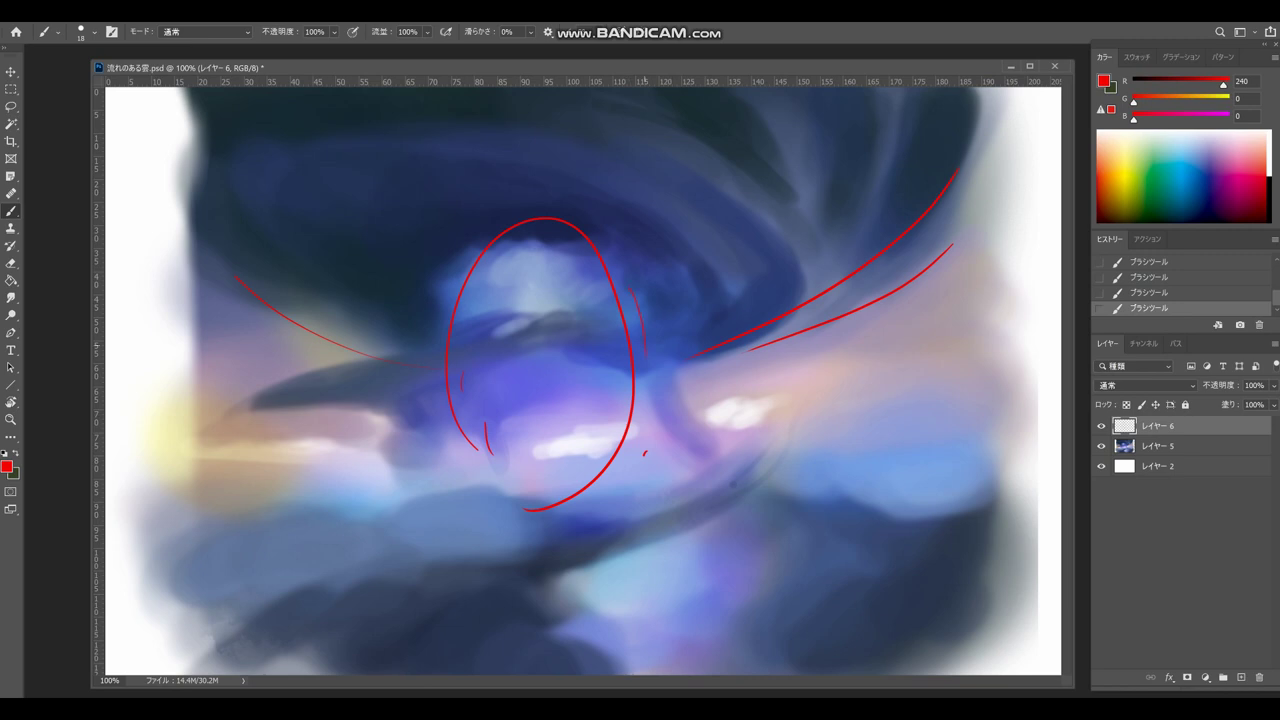
{"action": "key", "text": "ctrl+z"}
Step: Draw red flow curves along the central dark streak, the upper cloud bands and the top of the blue opening
{"action": "mouse_move", "coordinate": [330, 424]}
{"action": "left_mouse_down"}
{"action": "mouse_move", "coordinate": [624, 322]}
{"action": "mouse_move", "coordinate": [622, 358]}
{"action": "left_mouse_up"}
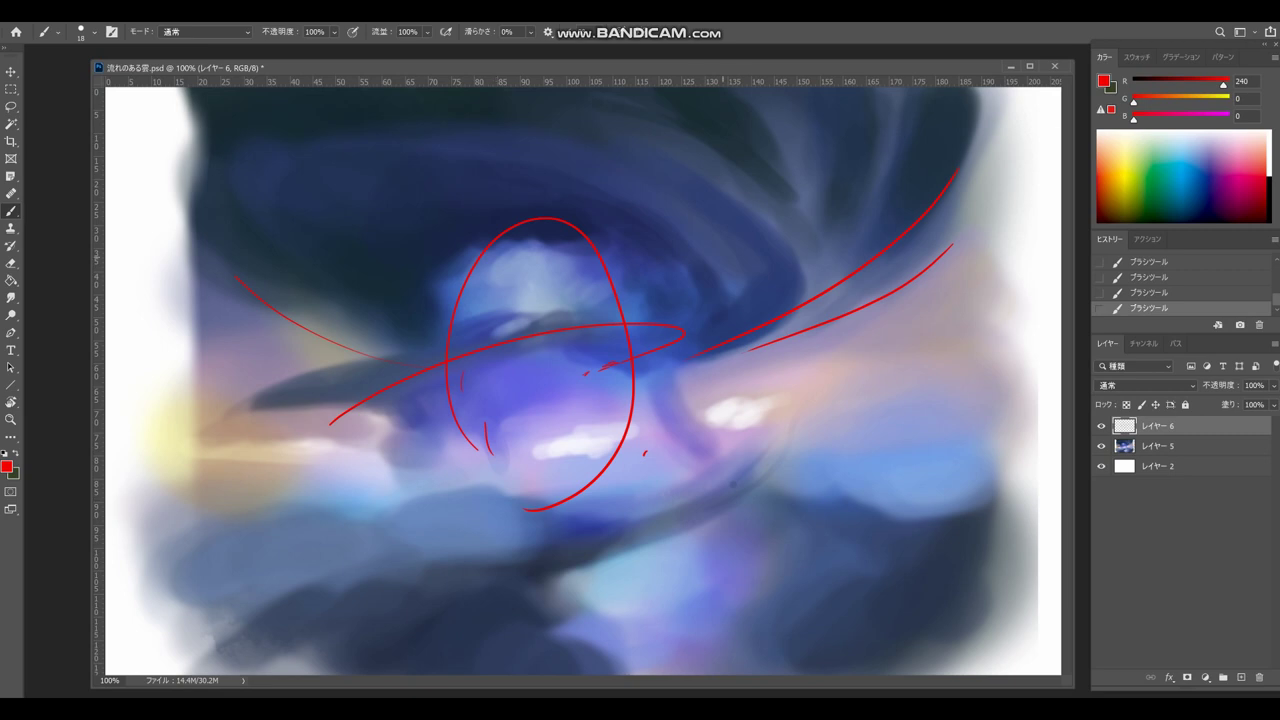
{"action": "mouse_move", "coordinate": [370, 135]}
{"action": "left_mouse_down"}
{"action": "mouse_move", "coordinate": [584, 106]}
{"action": "mouse_move", "coordinate": [830, 290]}
{"action": "left_mouse_up"}
{"action": "key", "text": "ctrl+z"}
{"action": "mouse_move", "coordinate": [550, 110]}
{"action": "left_mouse_down"}
{"action": "mouse_move", "coordinate": [610, 110]}
{"action": "mouse_move", "coordinate": [795, 285]}
{"action": "left_mouse_up"}
{"action": "mouse_move", "coordinate": [385, 150]}
{"action": "left_mouse_down"}
{"action": "mouse_move", "coordinate": [540, 136]}
{"action": "mouse_move", "coordinate": [738, 298]}
{"action": "left_mouse_up"}
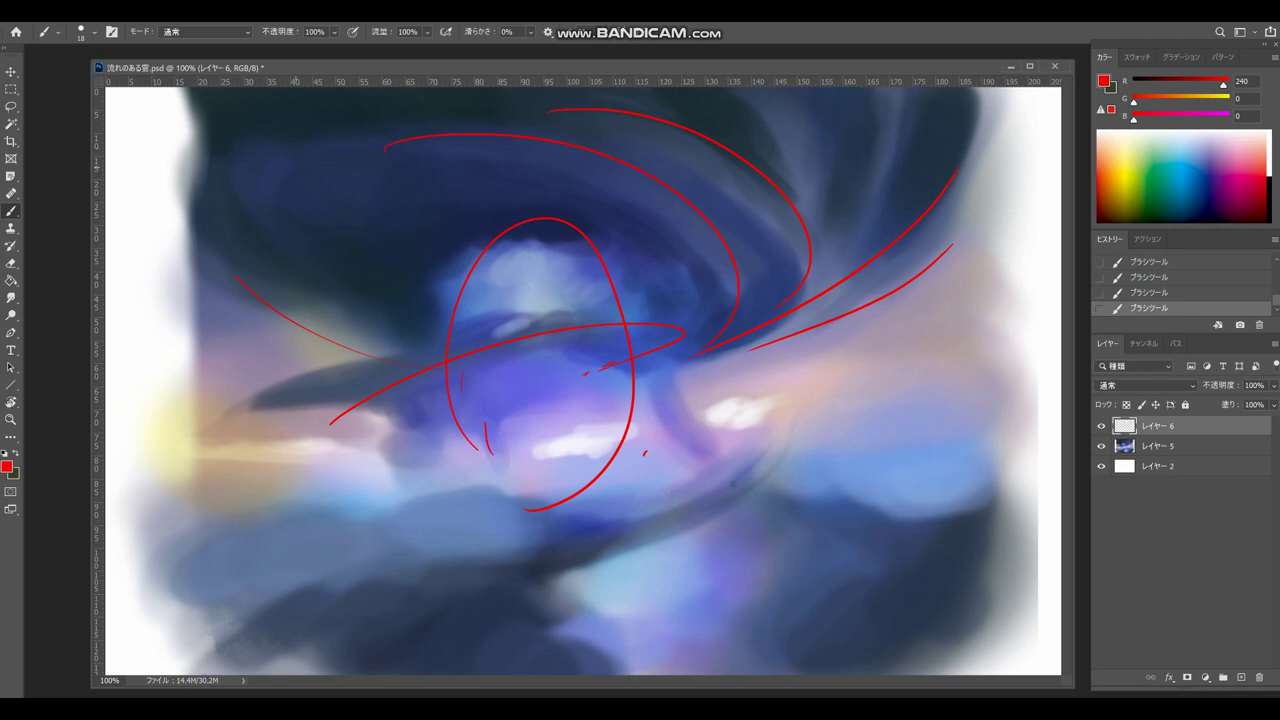
{"action": "mouse_move", "coordinate": [220, 232]}
{"action": "left_mouse_down"}
{"action": "mouse_move", "coordinate": [366, 289]}
{"action": "mouse_move", "coordinate": [392, 340]}
{"action": "left_mouse_up"}
{"action": "left_click_drag", "start_coordinate": [462, 248], "coordinate": [615, 310]}
Step: Outline the lower cloud mass in red, from its hooked right tip down to the canvas bottom and along its left top
{"action": "mouse_move", "coordinate": [266, 568]}
{"action": "left_mouse_down"}
{"action": "mouse_move", "coordinate": [458, 568]}
{"action": "mouse_move", "coordinate": [701, 502]}
{"action": "mouse_move", "coordinate": [792, 416]}
{"action": "mouse_move", "coordinate": [756, 385]}
{"action": "mouse_move", "coordinate": [711, 397]}
{"action": "mouse_move", "coordinate": [761, 392]}
{"action": "mouse_move", "coordinate": [721, 470]}
{"action": "mouse_move", "coordinate": [594, 512]}
{"action": "left_mouse_up"}
{"action": "key", "text": "ctrl+z"}
{"action": "mouse_move", "coordinate": [716, 388]}
{"action": "left_mouse_down"}
{"action": "mouse_move", "coordinate": [794, 424]}
{"action": "mouse_move", "coordinate": [726, 515]}
{"action": "mouse_move", "coordinate": [558, 588]}
{"action": "mouse_move", "coordinate": [546, 625]}
{"action": "mouse_move", "coordinate": [643, 675]}
{"action": "left_mouse_up"}
{"action": "mouse_move", "coordinate": [558, 515]}
{"action": "left_mouse_down"}
{"action": "mouse_move", "coordinate": [502, 490]}
{"action": "mouse_move", "coordinate": [330, 508]}
{"action": "mouse_move", "coordinate": [160, 665]}
{"action": "left_mouse_up"}
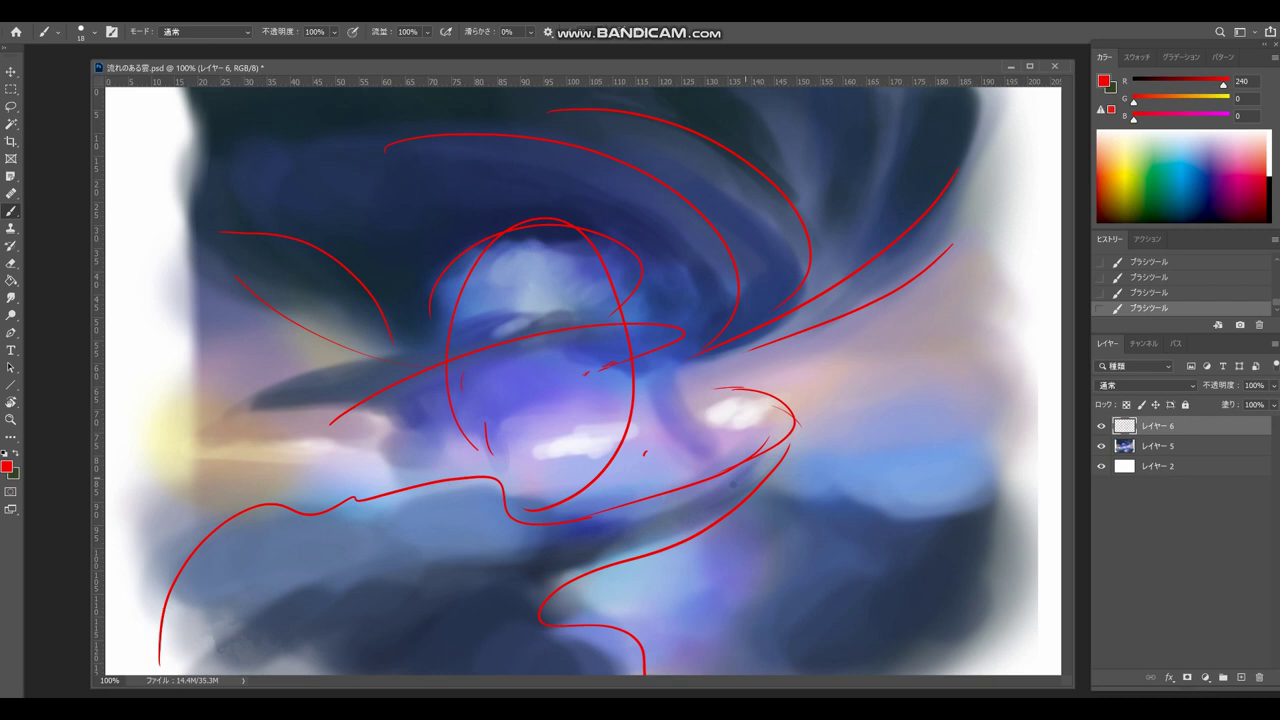
Step: Hatch the outlined lower cloud with short red strokes and reinforce the bend at its right tip
{"action": "left_click_drag", "start_coordinate": [740, 470], "coordinate": [702, 508]}
{"action": "left_click_drag", "start_coordinate": [707, 498], "coordinate": [667, 528]}
{"action": "mouse_move", "coordinate": [368, 458]}
{"action": "left_mouse_down"}
{"action": "mouse_move", "coordinate": [222, 218]}
{"action": "mouse_move", "coordinate": [848, 430]}
{"action": "mouse_move", "coordinate": [690, 444]}
{"action": "left_mouse_up"}
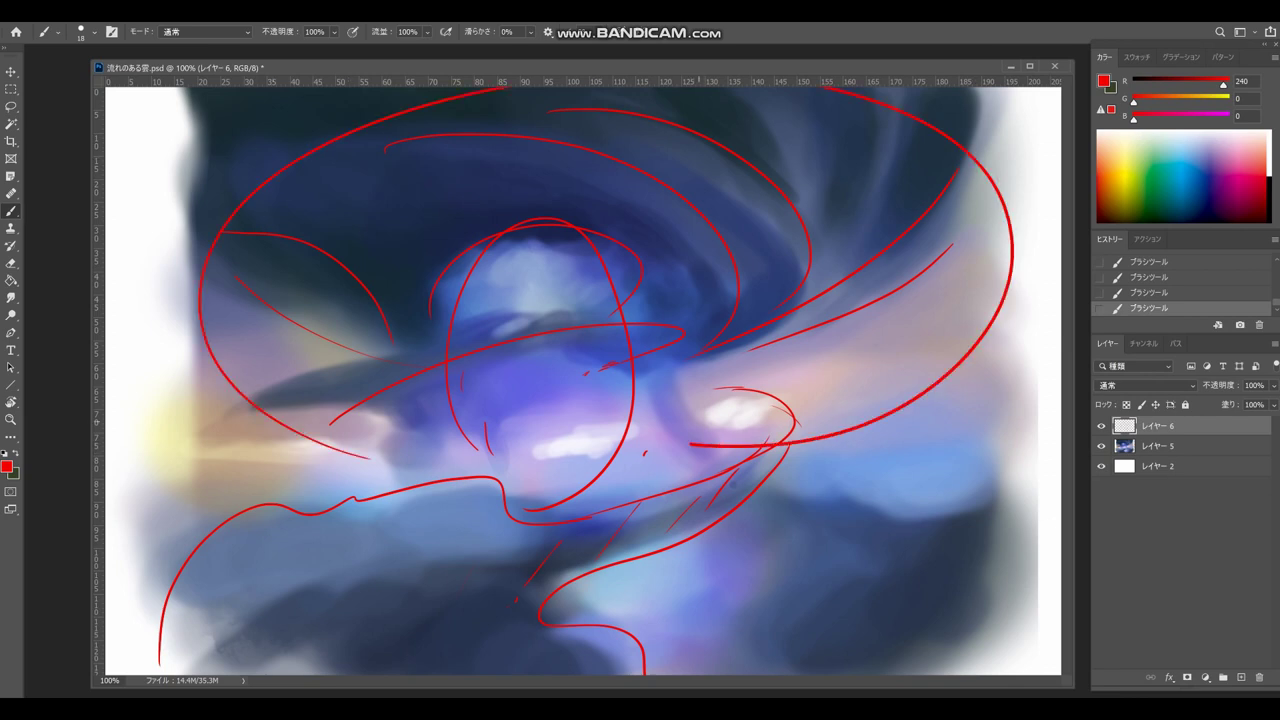
{"action": "key", "text": "ctrl+z"}
{"action": "mouse_move", "coordinate": [798, 424]}
{"action": "left_mouse_down"}
{"action": "mouse_move", "coordinate": [790, 456]}
{"action": "mouse_move", "coordinate": [748, 500]}
{"action": "left_mouse_up"}
{"action": "left_click_drag", "start_coordinate": [460, 538], "coordinate": [418, 578]}
{"action": "left_click_drag", "start_coordinate": [462, 590], "coordinate": [446, 620]}
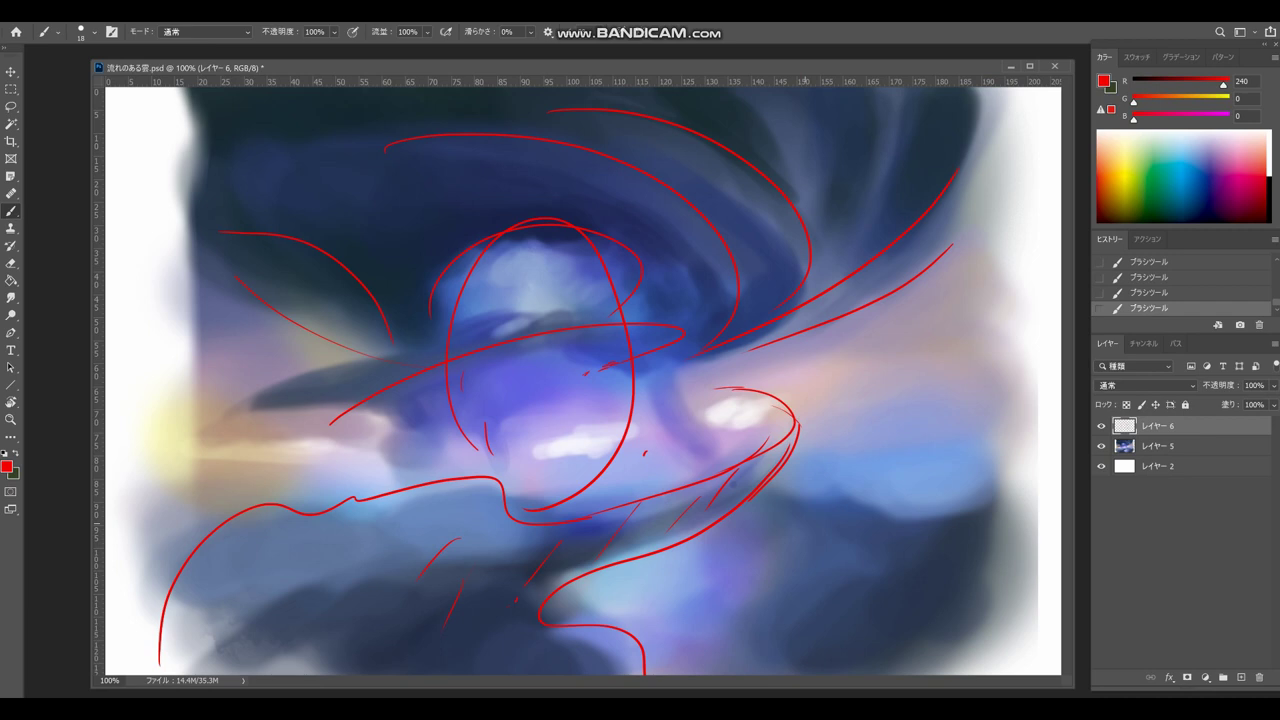
Step: Trace the upper cloud's lower silhouette in red on both sides of the central opening
{"action": "mouse_move", "coordinate": [348, 406]}
{"action": "left_mouse_down"}
{"action": "mouse_move", "coordinate": [230, 412]}
{"action": "mouse_move", "coordinate": [335, 368]}
{"action": "left_mouse_up"}
{"action": "mouse_move", "coordinate": [944, 228]}
{"action": "left_mouse_down"}
{"action": "mouse_move", "coordinate": [738, 348]}
{"action": "mouse_move", "coordinate": [718, 442]}
{"action": "left_mouse_up"}
{"action": "mouse_move", "coordinate": [212, 258]}
{"action": "left_mouse_down"}
{"action": "mouse_move", "coordinate": [365, 348]}
{"action": "mouse_move", "coordinate": [225, 418]}
{"action": "mouse_move", "coordinate": [410, 458]}
{"action": "mouse_move", "coordinate": [338, 520]}
{"action": "left_mouse_up"}
Step: Hatch the upper cloud mass and the central opening with long diagonal red lines
{"action": "left_click_drag", "start_coordinate": [462, 138], "coordinate": [337, 252]}
{"action": "mouse_move", "coordinate": [660, 112]}
{"action": "left_mouse_down"}
{"action": "mouse_move", "coordinate": [384, 312]}
{"action": "mouse_move", "coordinate": [342, 360]}
{"action": "left_mouse_up"}
{"action": "mouse_move", "coordinate": [857, 142]}
{"action": "left_mouse_down"}
{"action": "mouse_move", "coordinate": [608, 276]}
{"action": "mouse_move", "coordinate": [432, 410]}
{"action": "left_mouse_up"}
{"action": "left_click_drag", "start_coordinate": [602, 362], "coordinate": [426, 520]}
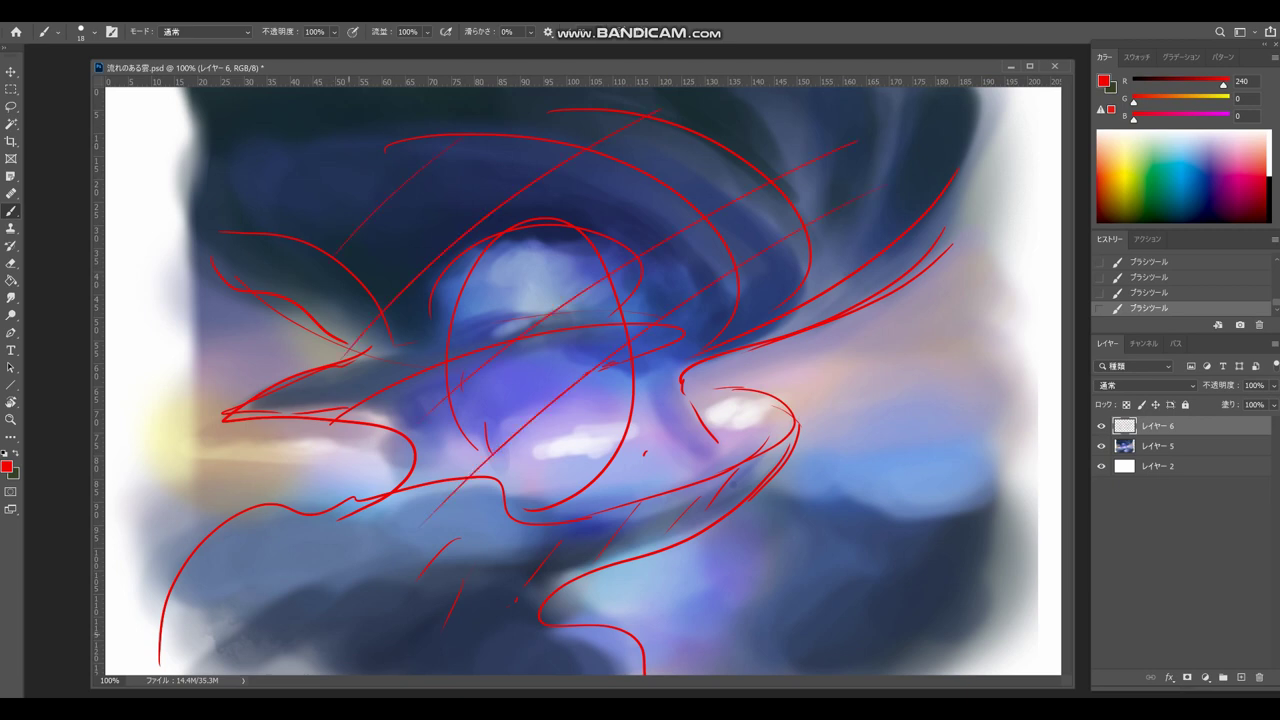
{"action": "left_click_drag", "start_coordinate": [698, 420], "coordinate": [600, 490]}
Step: Change the colour to teal (RGB 0, 167, 133) and hatch the open sky on the right with diagonal lines
{"action": "left_click", "coordinate": [1165, 173]}
{"action": "left_click_drag", "start_coordinate": [864, 318], "coordinate": [716, 410]}
{"action": "left_click_drag", "start_coordinate": [922, 316], "coordinate": [763, 423]}
{"action": "left_click_drag", "start_coordinate": [977, 331], "coordinate": [780, 484]}
{"action": "left_click_drag", "start_coordinate": [987, 399], "coordinate": [826, 478]}
Step: Hatch the bright area inside the oval and the bright left-hand sky with teal diagonal lines
{"action": "left_click_drag", "start_coordinate": [598, 392], "coordinate": [532, 468]}
{"action": "left_click_drag", "start_coordinate": [612, 420], "coordinate": [544, 492]}
{"action": "left_click_drag", "start_coordinate": [302, 432], "coordinate": [264, 482]}
{"action": "left_click_drag", "start_coordinate": [348, 428], "coordinate": [312, 496]}
{"action": "left_click_drag", "start_coordinate": [362, 446], "coordinate": [342, 468]}
{"action": "left_click_drag", "start_coordinate": [258, 420], "coordinate": [224, 464]}
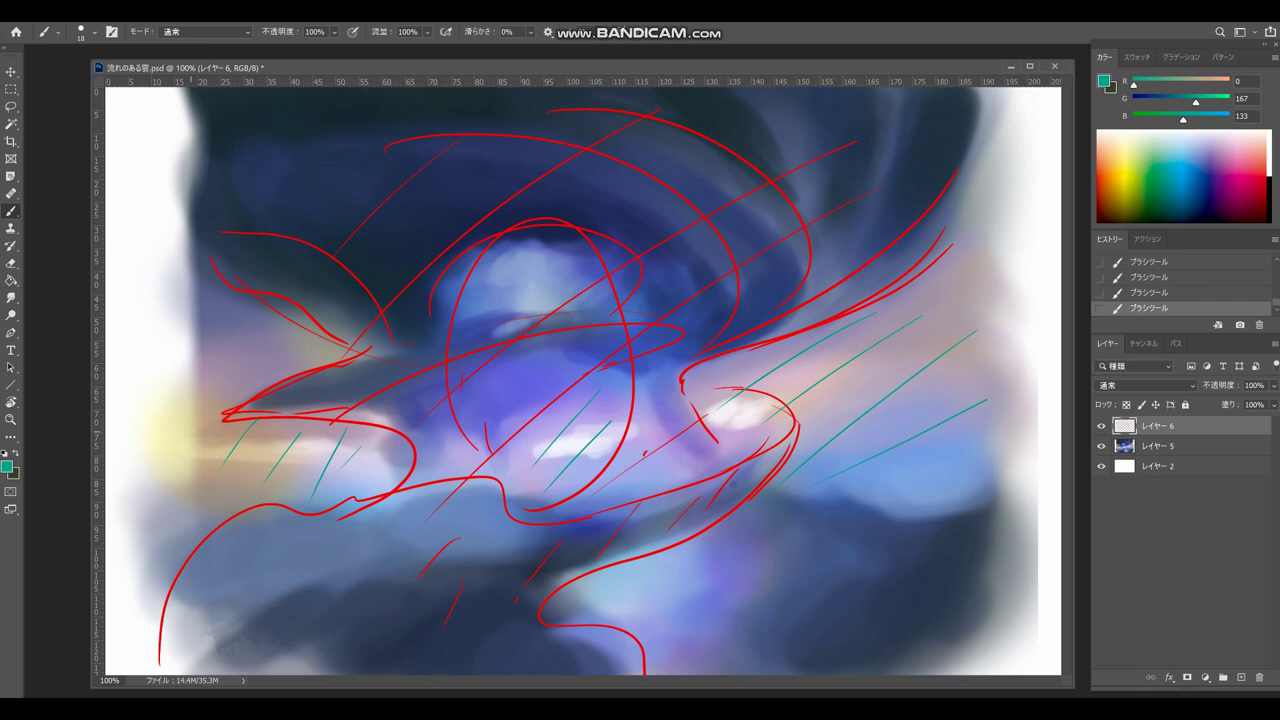
Step: Delete the layer with the red and teal markings and add a fresh empty layer
{"action": "left_click", "coordinate": [1101, 426]}
{"action": "left_click_drag", "start_coordinate": [1160, 426], "coordinate": [1259, 677]}
{"action": "key", "text": "ctrl+shift+alt+n"}
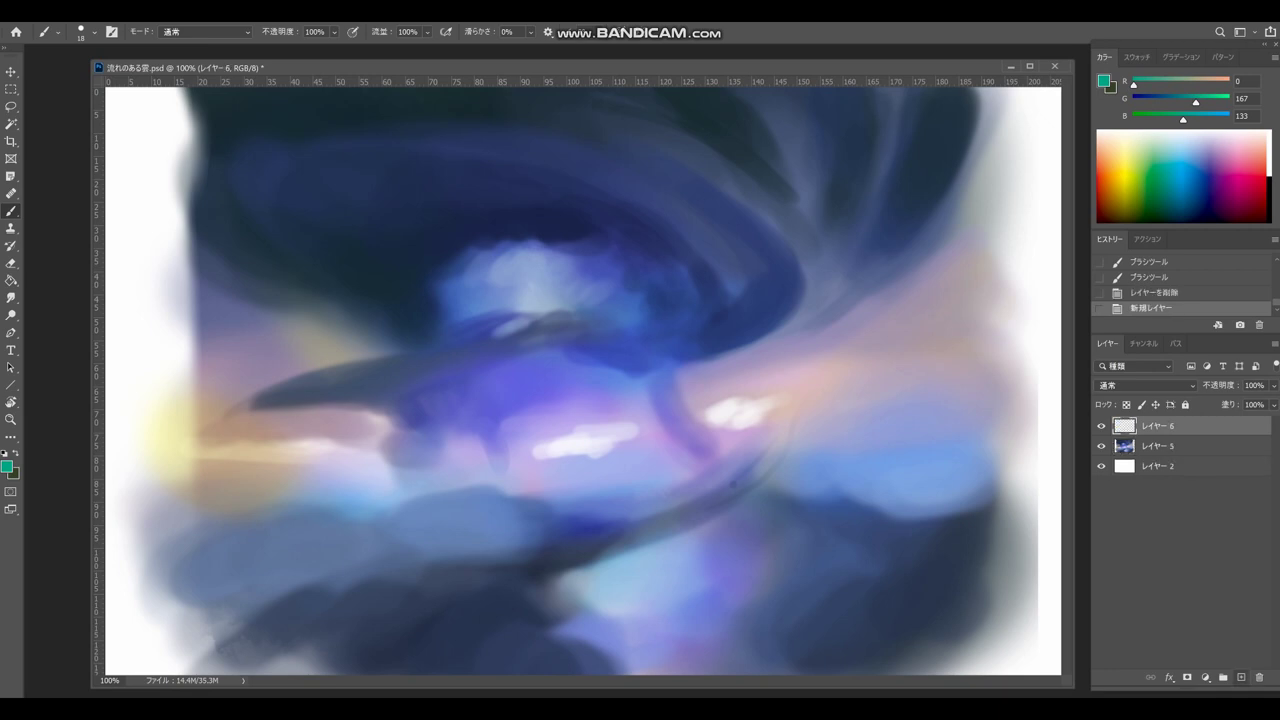
Step: Draw teal flow curves around the central streak's tip, in the upper-right cloud and across the right-hand sky
{"action": "left_click_drag", "start_coordinate": [515, 345], "coordinate": [697, 339]}
{"action": "left_click_drag", "start_coordinate": [697, 343], "coordinate": [594, 362]}
{"action": "left_click_drag", "start_coordinate": [896, 150], "coordinate": [877, 225]}
{"action": "mouse_move", "coordinate": [1010, 116]}
{"action": "left_mouse_down"}
{"action": "mouse_move", "coordinate": [965, 215]}
{"action": "mouse_move", "coordinate": [665, 348]}
{"action": "left_mouse_up"}
{"action": "key", "text": "ctrl+z"}
{"action": "mouse_move", "coordinate": [1030, 314]}
{"action": "left_mouse_down"}
{"action": "mouse_move", "coordinate": [840, 318]}
{"action": "mouse_move", "coordinate": [730, 366]}
{"action": "left_mouse_up"}
Step: Draw a teal flow curve across the left-hand sky and try further curves rising from the lower left
{"action": "mouse_move", "coordinate": [150, 318]}
{"action": "left_mouse_down"}
{"action": "mouse_move", "coordinate": [340, 350]}
{"action": "mouse_move", "coordinate": [436, 314]}
{"action": "left_mouse_up"}
{"action": "left_click_drag", "start_coordinate": [190, 508], "coordinate": [430, 428]}
{"action": "mouse_move", "coordinate": [178, 618]}
{"action": "left_mouse_down"}
{"action": "mouse_move", "coordinate": [438, 436]}
{"action": "mouse_move", "coordinate": [472, 388]}
{"action": "left_mouse_up"}
{"action": "key", "text": "ctrl+z"}
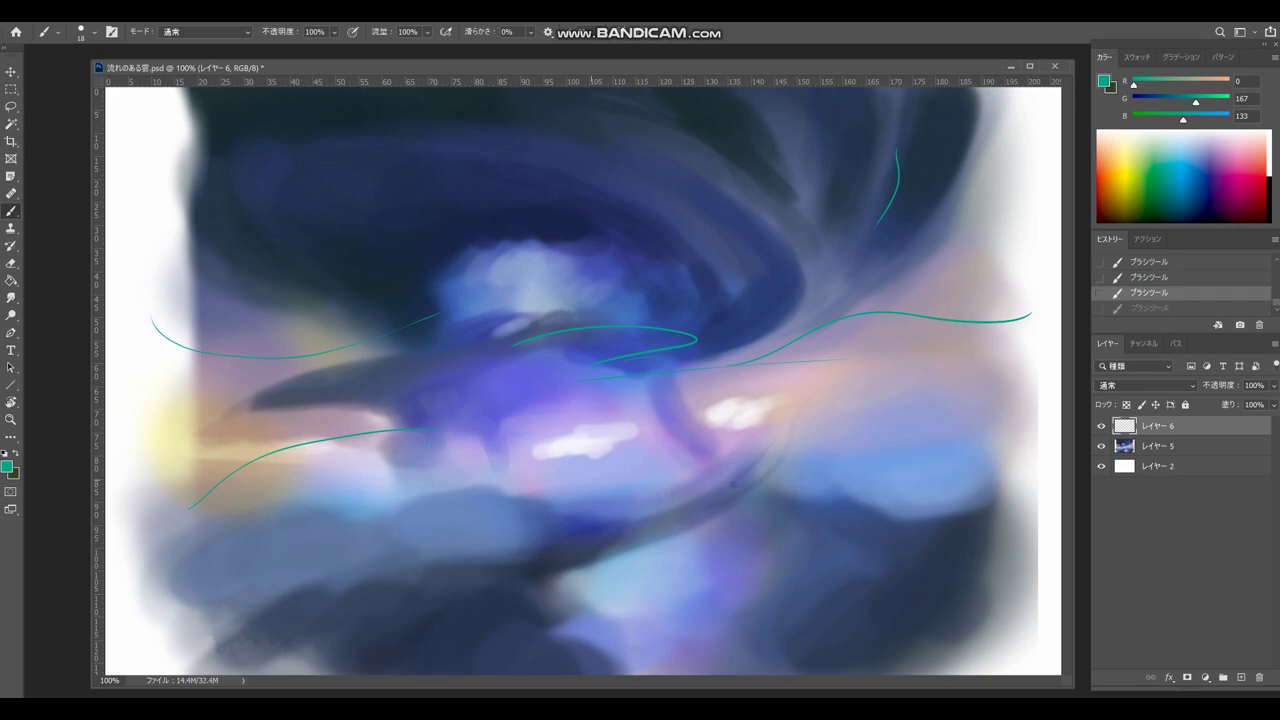
{"action": "key", "text": "ctrl+z"}
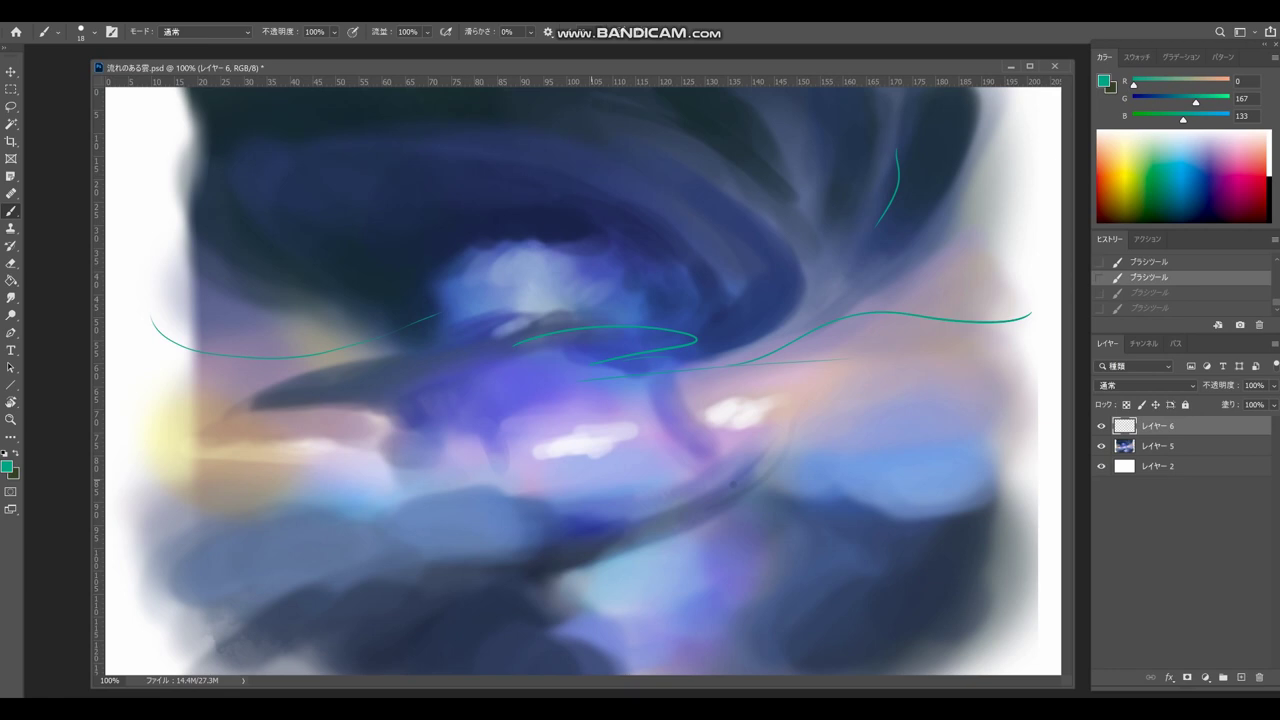
Step: Delete the layer holding the teal guide curves
{"action": "left_click_drag", "start_coordinate": [1150, 426], "coordinate": [1150, 677]}
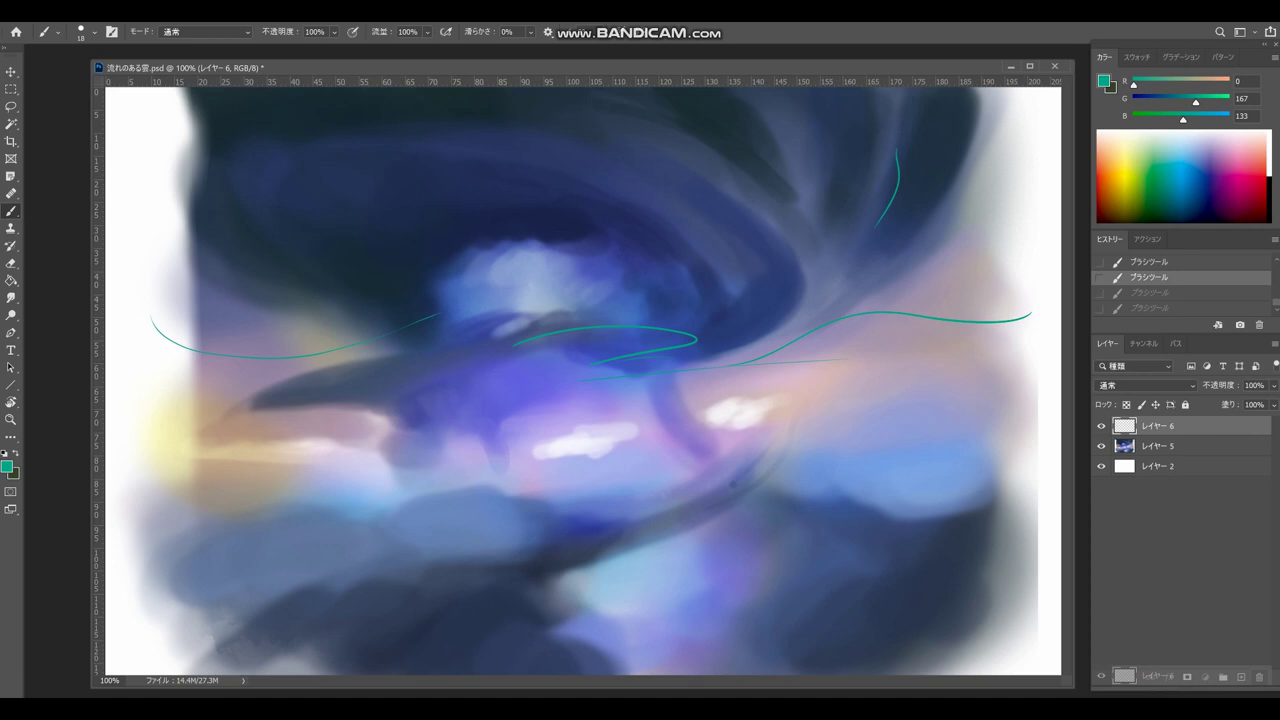
{"action": "left_click_drag", "start_coordinate": [1150, 677], "coordinate": [1259, 677]}
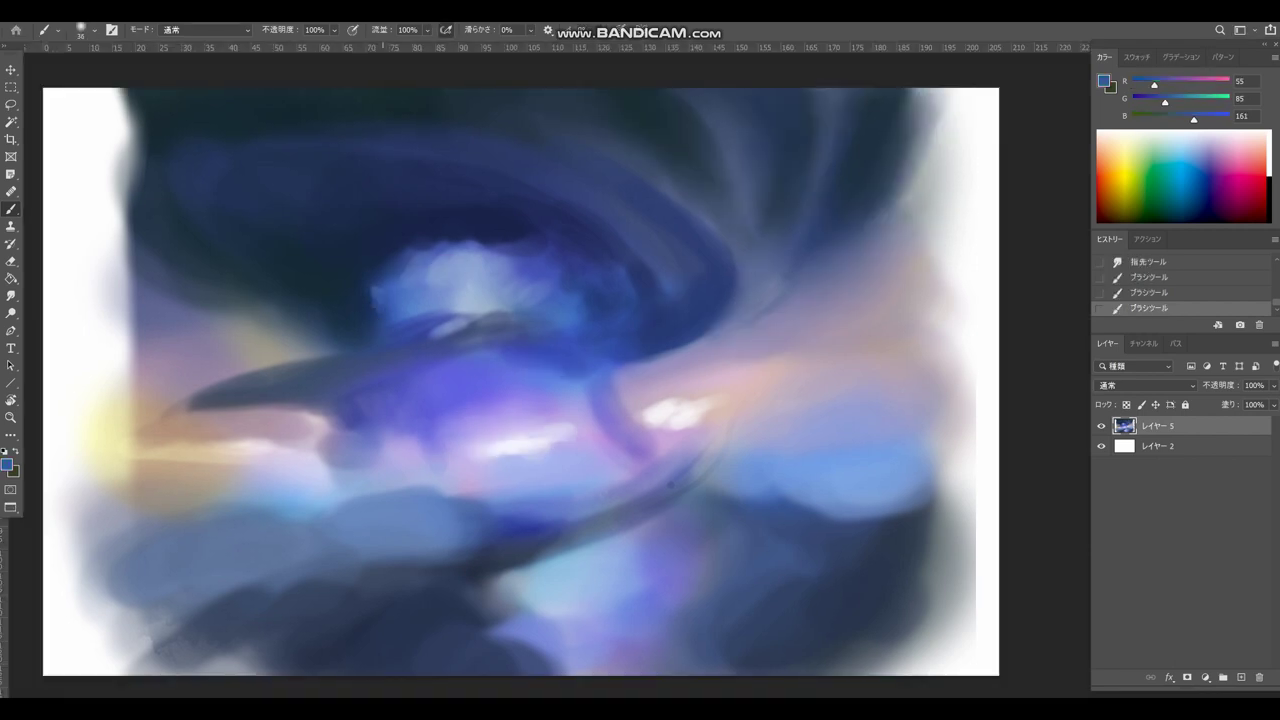
Step: Reduce the brush size, sample light blues and paint a fluffy cloud edge along the top of the blue opening
{"action": "key", "text": "["}
{"action": "left_click", "coordinate": [414, 282], "text": "alt"}
{"action": "left_click", "coordinate": [436, 272], "text": "alt"}
{"action": "left_click_drag", "start_coordinate": [427, 267], "coordinate": [463, 248]}
{"action": "left_click", "coordinate": [470, 262], "text": "alt"}
{"action": "left_click", "coordinate": [468, 284], "text": "alt"}
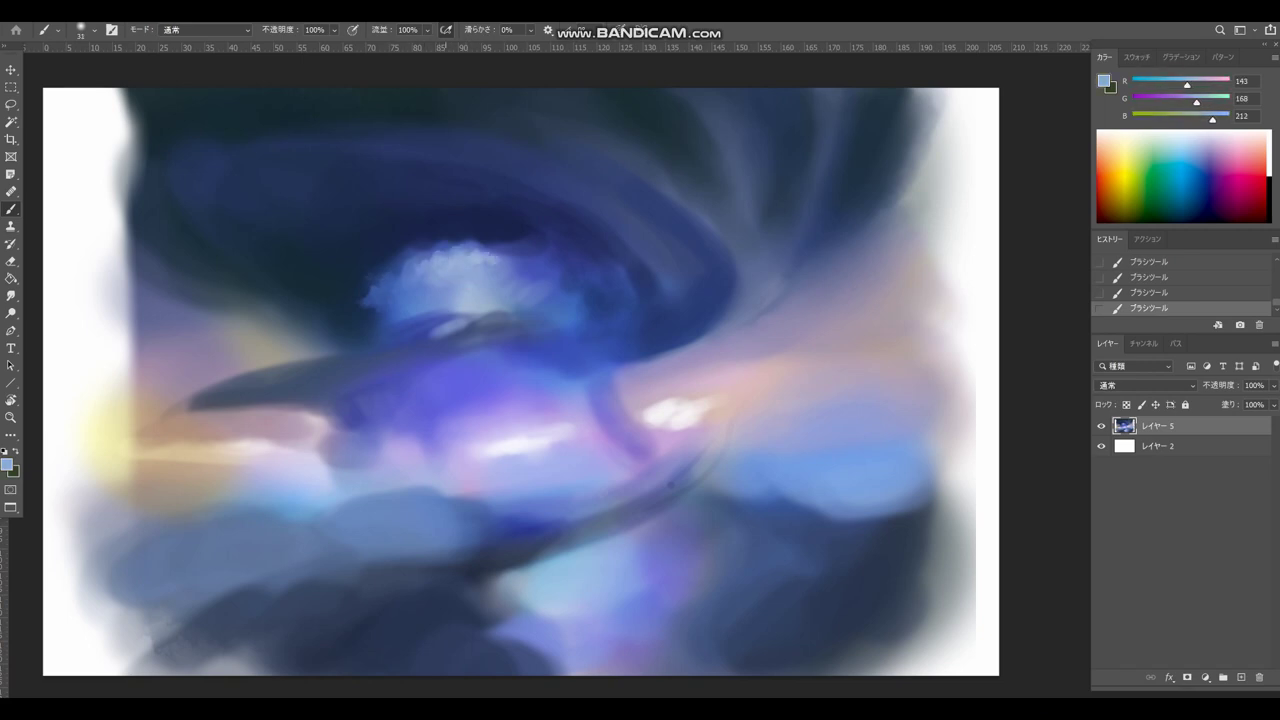
Step: Sample blue tones and paint small ragged wisps along the lower-left part of the light cloud in the opening
{"action": "left_click", "coordinate": [398, 304], "text": "alt"}
{"action": "left_click", "coordinate": [400, 308], "text": "alt"}
{"action": "key", "text": "ctrl+z"}
{"action": "key", "text": "ctrl+z"}
{"action": "key", "text": "ctrl+z"}
{"action": "mouse_move", "coordinate": [420, 325]}
{"action": "left_mouse_down"}
{"action": "mouse_move", "coordinate": [398, 295]}
{"action": "mouse_move", "coordinate": [447, 317]}
{"action": "left_mouse_up"}
{"action": "left_click", "coordinate": [392, 306], "text": "alt"}
{"action": "left_click", "coordinate": [447, 317], "text": "alt"}
{"action": "left_click_drag", "start_coordinate": [456, 315], "coordinate": [476, 307]}
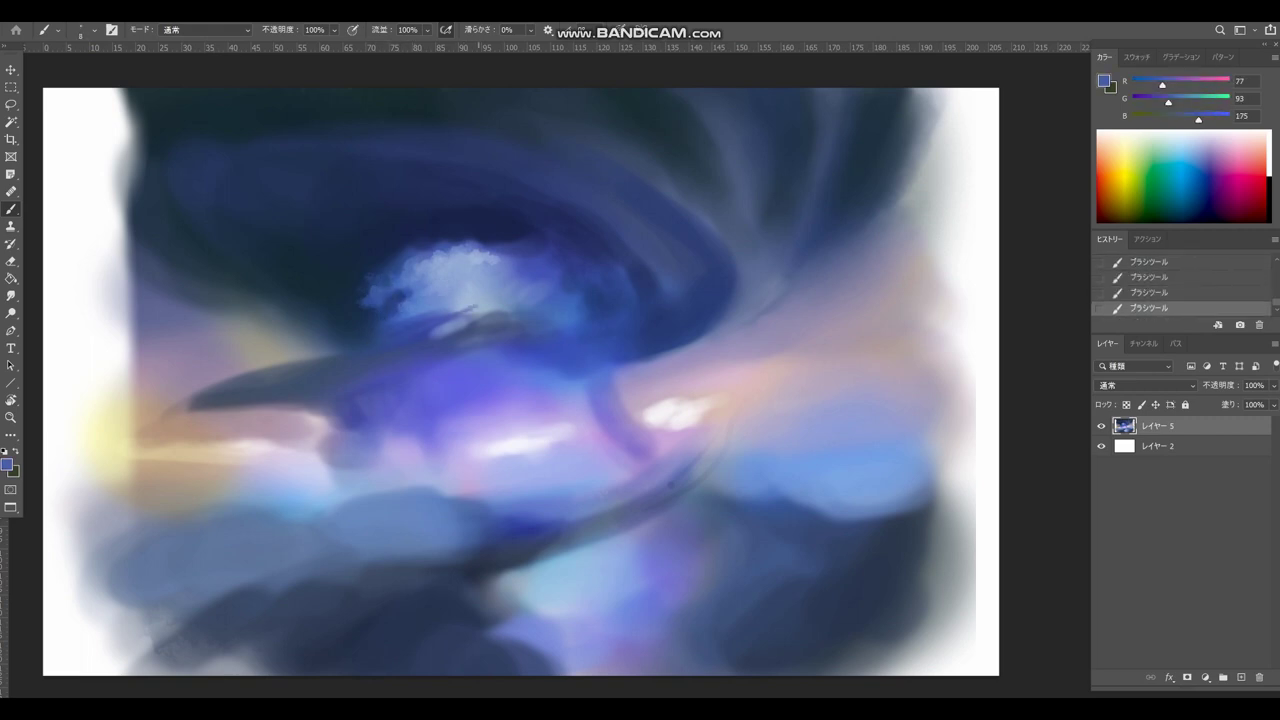
Step: Sample pale blue and add fine slanted streaks between the wisps at the light cloud's base
{"action": "left_click", "coordinate": [482, 331], "text": "alt"}
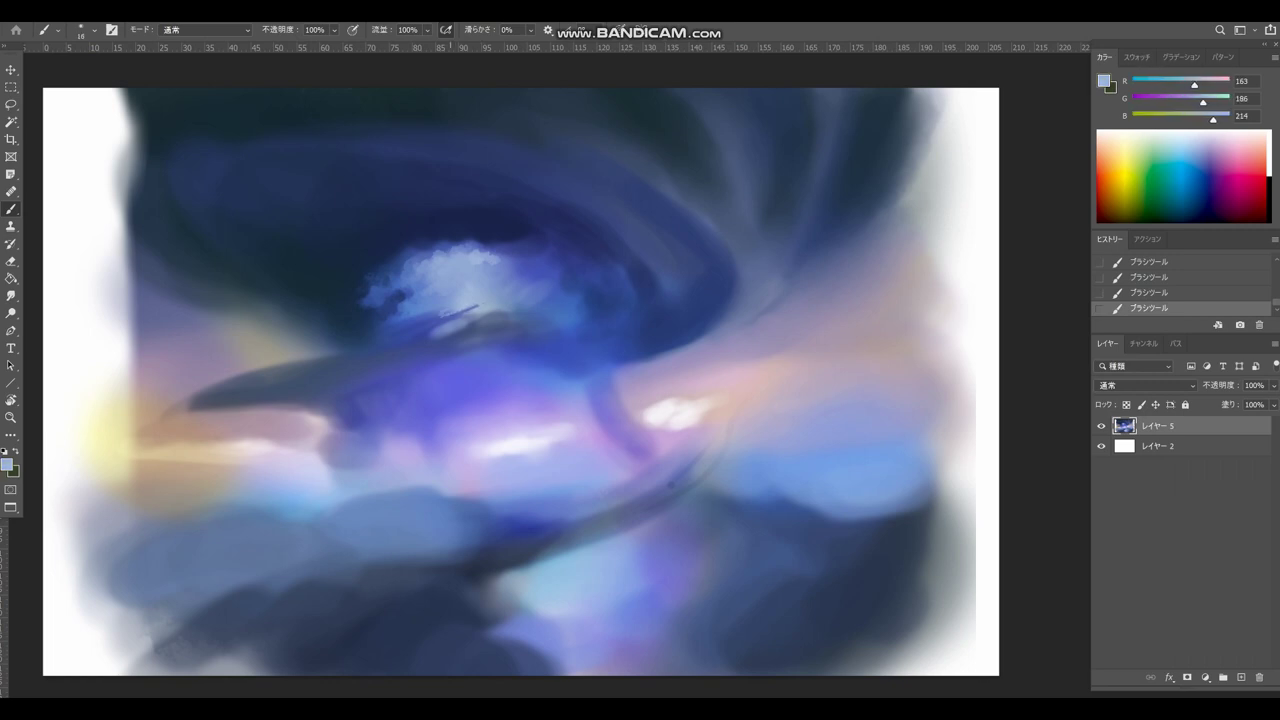
{"action": "left_click", "coordinate": [444, 319], "text": "alt"}
{"action": "left_click_drag", "start_coordinate": [420, 315], "coordinate": [441, 309]}
{"action": "left_click_drag", "start_coordinate": [435, 309], "coordinate": [460, 298]}
Step: Undo and restore the last three strokes to compare the light cloud before and after
{"action": "key", "text": "ctrl+z"}
{"action": "key", "text": "ctrl+z"}
{"action": "key", "text": "ctrl+z"}
{"action": "key", "text": "ctrl+shift+z"}
{"action": "key", "text": "ctrl+shift+z"}
{"action": "key", "text": "ctrl+shift+z"}
Step: Sample mid-blue, adjust the brush size and extend the light cloud's left edge down toward the dark streak
{"action": "left_click", "coordinate": [431, 311], "text": "alt"}
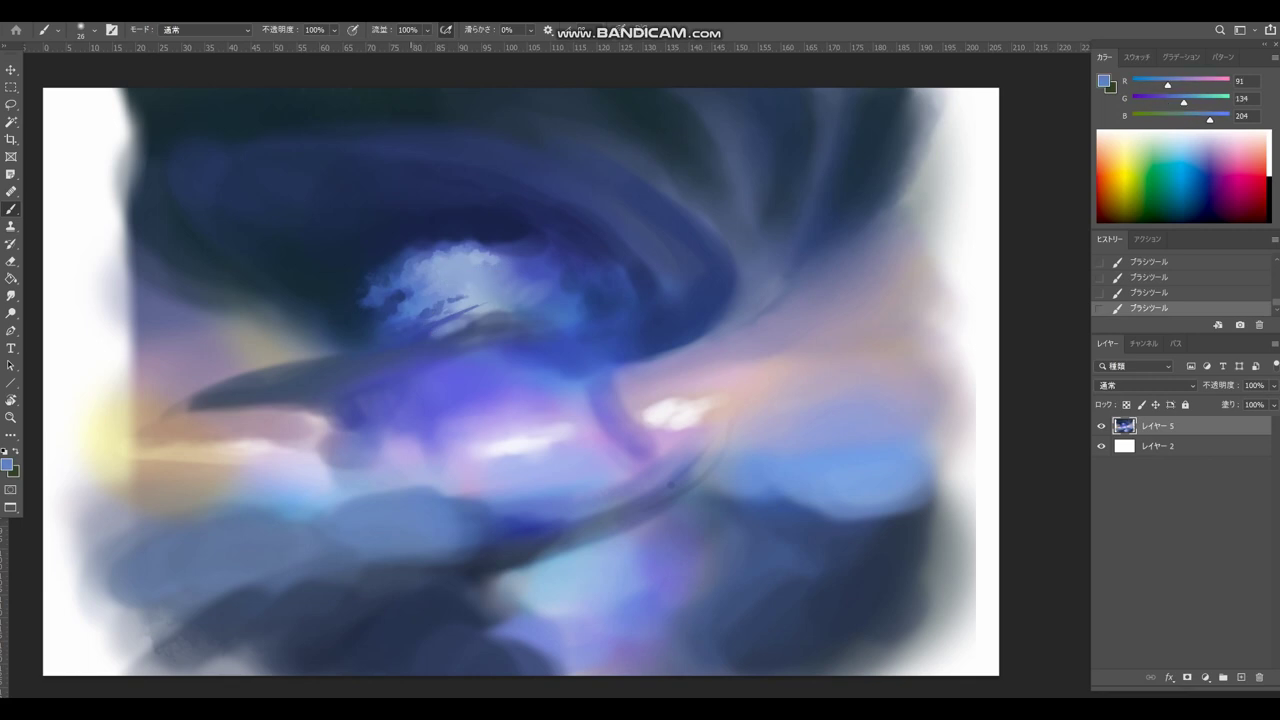
{"action": "left_click", "coordinate": [400, 325], "text": "alt"}
{"action": "right_click", "coordinate": [444, 323], "text": "alt"}
{"action": "left_click_drag", "start_coordinate": [370, 318], "coordinate": [355, 343]}
Step: Resize the brush, sample dark blues and paint ragged wisps trailing left from the opening toward the pale sky
{"action": "right_click", "coordinate": [401, 310], "text": "alt"}
{"action": "mouse_move", "coordinate": [368, 294]}
{"action": "left_mouse_down"}
{"action": "mouse_move", "coordinate": [344, 319]}
{"action": "mouse_move", "coordinate": [261, 345]}
{"action": "left_mouse_up"}
{"action": "left_click", "coordinate": [330, 352], "text": "alt"}
{"action": "left_click", "coordinate": [288, 335], "text": "alt"}
{"action": "left_click_drag", "start_coordinate": [324, 320], "coordinate": [288, 331]}
{"action": "right_click", "coordinate": [338, 322], "text": "alt"}
{"action": "key", "text": "ctrl+z"}
{"action": "key", "text": "ctrl+z"}
Step: Sample dark blues, resize the brush and extend the ragged dark wisps from the light cloud's left edge toward the pale sky
{"action": "left_click", "coordinate": [385, 303], "text": "alt"}
{"action": "right_click", "coordinate": [385, 305], "text": "alt"}
{"action": "mouse_move", "coordinate": [366, 276]}
{"action": "left_mouse_down"}
{"action": "mouse_move", "coordinate": [342, 286]}
{"action": "mouse_move", "coordinate": [364, 300]}
{"action": "left_mouse_up"}
{"action": "left_click", "coordinate": [362, 290], "text": "alt"}
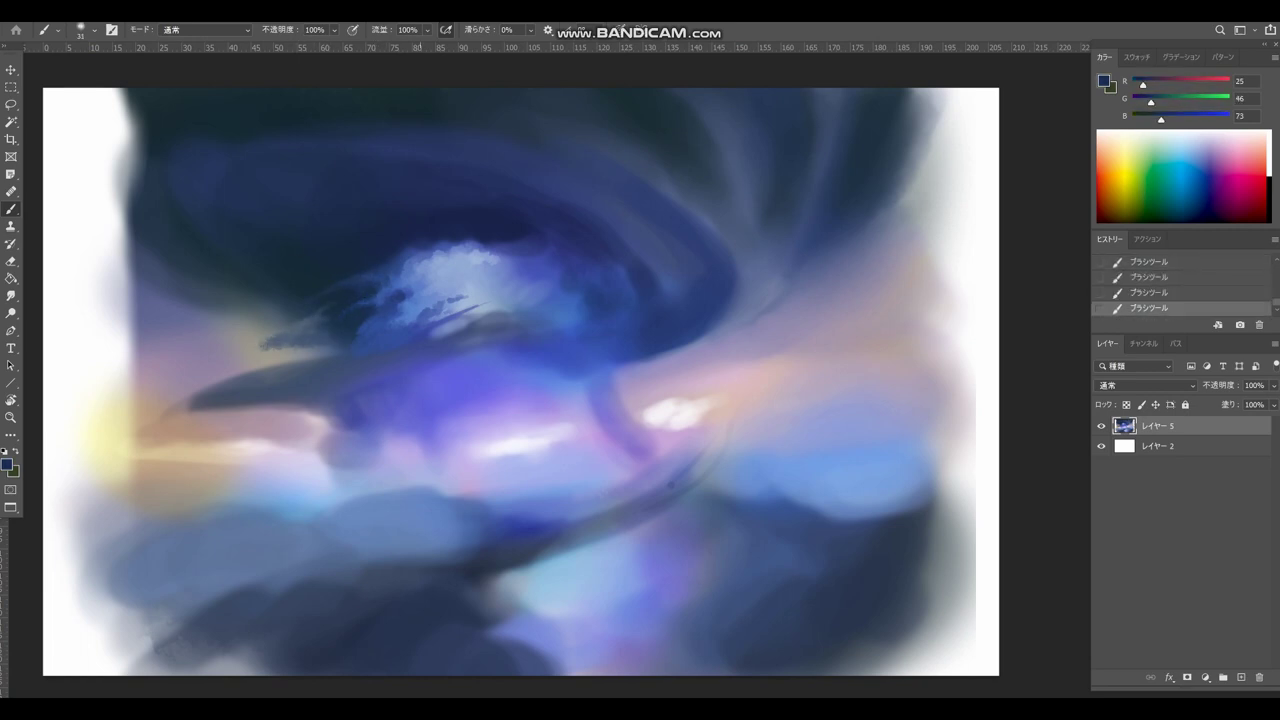
Step: Sample blues along the light cloud's upper edge and refine its upper-left outline with small ragged strokes
{"action": "left_click", "coordinate": [447, 244], "text": "alt"}
{"action": "left_click_drag", "start_coordinate": [418, 247], "coordinate": [396, 264]}
{"action": "left_click", "coordinate": [408, 250], "text": "alt"}
{"action": "left_click", "coordinate": [358, 282], "text": "alt"}
Step: Sample dark tones, paint feathered strokes at the far left tips of the dark wisps and undo the unwanted ones
{"action": "left_click", "coordinate": [292, 335], "text": "alt"}
{"action": "mouse_move", "coordinate": [271, 315]}
{"action": "left_mouse_down"}
{"action": "mouse_move", "coordinate": [220, 343]}
{"action": "mouse_move", "coordinate": [236, 341]}
{"action": "left_mouse_up"}
{"action": "key", "text": "ctrl+z"}
{"action": "key", "text": "ctrl+z"}
{"action": "left_click", "coordinate": [270, 332], "text": "alt"}
{"action": "left_click_drag", "start_coordinate": [274, 324], "coordinate": [238, 344]}
{"action": "key", "text": "ctrl+z"}
{"action": "key", "text": "ctrl+z"}
{"action": "key", "text": "ctrl+z"}
{"action": "key", "text": "ctrl+z"}
Step: Sample dark blues, adjust the foreground colour and darken the base of the wisps below the light cloud's left side
{"action": "left_click", "coordinate": [344, 327], "text": "alt"}
{"action": "left_click_drag", "start_coordinate": [344, 327], "coordinate": [338, 342]}
{"action": "left_click", "coordinate": [348, 340], "text": "alt"}
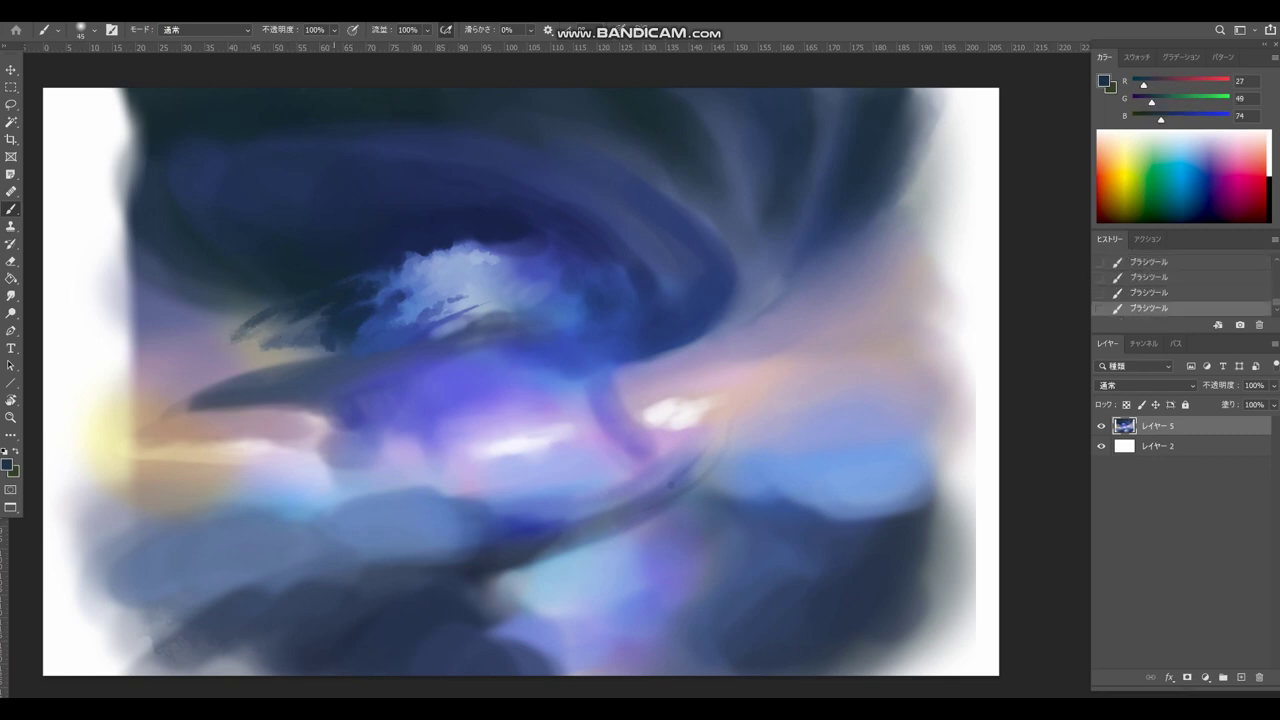
{"action": "left_click", "coordinate": [337, 345], "text": "alt"}
{"action": "left_click", "coordinate": [7, 465]}
{"action": "left_click", "coordinate": [571, 311]}
{"action": "key", "text": "Return"}
{"action": "left_click", "coordinate": [326, 334], "text": "alt"}
Step: Sample blues and greys and paint slanted streaks between the light cloud's base and the dark streak, undoing one stroke
{"action": "left_click", "coordinate": [396, 322], "text": "alt"}
{"action": "mouse_move", "coordinate": [410, 301]}
{"action": "left_mouse_down"}
{"action": "mouse_move", "coordinate": [400, 311]}
{"action": "mouse_move", "coordinate": [413, 318]}
{"action": "mouse_move", "coordinate": [380, 336]}
{"action": "mouse_move", "coordinate": [391, 332]}
{"action": "mouse_move", "coordinate": [256, 372]}
{"action": "left_mouse_up"}
{"action": "key", "text": "ctrl+z"}
{"action": "left_click", "coordinate": [426, 325], "text": "alt"}
{"action": "left_click", "coordinate": [398, 340], "text": "alt"}
{"action": "left_click", "coordinate": [375, 335], "text": "alt"}
{"action": "left_click", "coordinate": [357, 339], "text": "alt"}
{"action": "left_click", "coordinate": [316, 352], "text": "alt"}
{"action": "left_click", "coordinate": [308, 354], "text": "alt"}
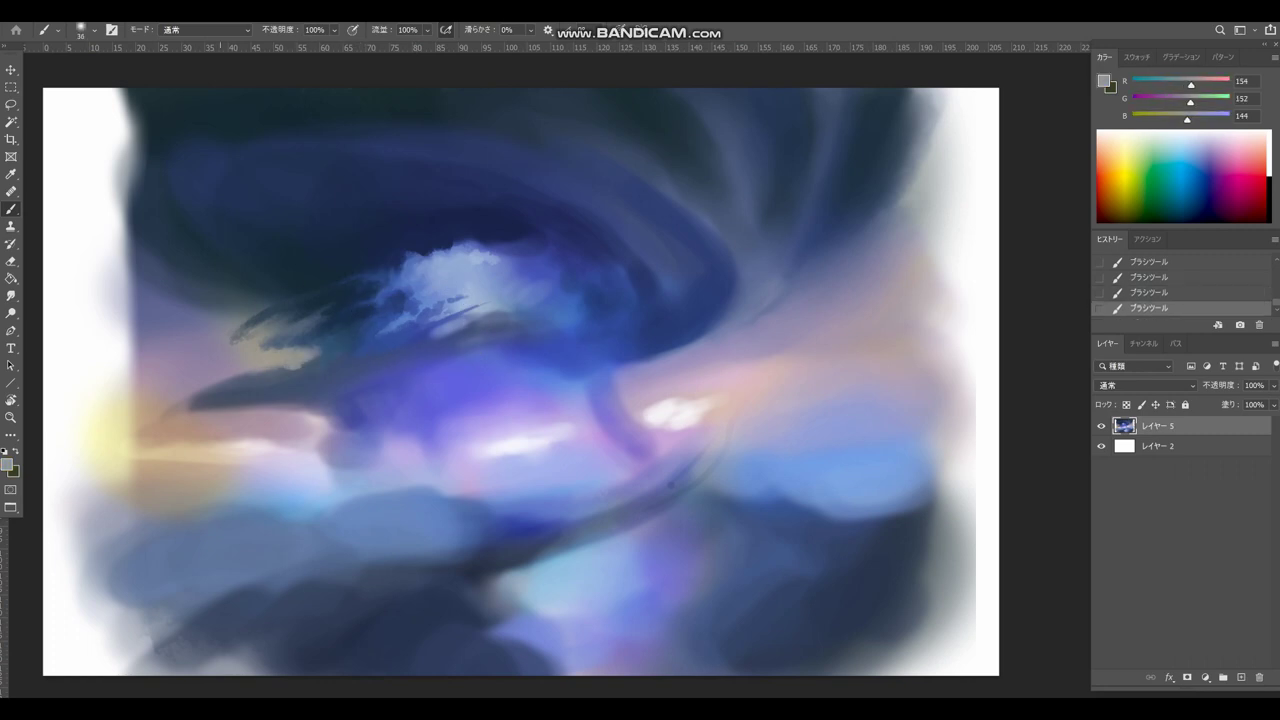
Step: Sample nearby tones, brush the dark cloud's lower-left edge and roughen the left end of the dark streak
{"action": "left_click", "coordinate": [230, 302], "text": "alt"}
{"action": "left_click_drag", "start_coordinate": [238, 306], "coordinate": [182, 294]}
{"action": "left_click", "coordinate": [236, 312], "text": "alt"}
{"action": "left_click_drag", "start_coordinate": [308, 361], "coordinate": [214, 379]}
{"action": "left_click", "coordinate": [288, 366], "text": "alt"}
{"action": "left_click", "coordinate": [440, 294], "text": "alt"}
Step: Undo and restore the last three strokes to compare the dark streak before and after
{"action": "key", "text": "ctrl+z"}
{"action": "key", "text": "ctrl+z"}
{"action": "key", "text": "ctrl+z"}
{"action": "key", "text": "ctrl+shift+z"}
{"action": "key", "text": "ctrl+shift+z"}
{"action": "key", "text": "ctrl+shift+z"}
Step: Sample muted purples and paint a ragged lower edge under the left part of the dark streak, redoing one stroke
{"action": "left_click", "coordinate": [322, 438], "text": "alt"}
{"action": "mouse_move", "coordinate": [316, 428]}
{"action": "left_mouse_down"}
{"action": "mouse_move", "coordinate": [312, 441]}
{"action": "mouse_move", "coordinate": [284, 408]}
{"action": "mouse_move", "coordinate": [242, 401]}
{"action": "left_mouse_up"}
{"action": "left_click", "coordinate": [310, 412], "text": "alt"}
{"action": "key", "text": "ctrl+z"}
{"action": "left_click", "coordinate": [324, 412], "text": "alt"}
{"action": "left_click_drag", "start_coordinate": [316, 422], "coordinate": [304, 410]}
{"action": "left_click", "coordinate": [300, 407], "text": "alt"}
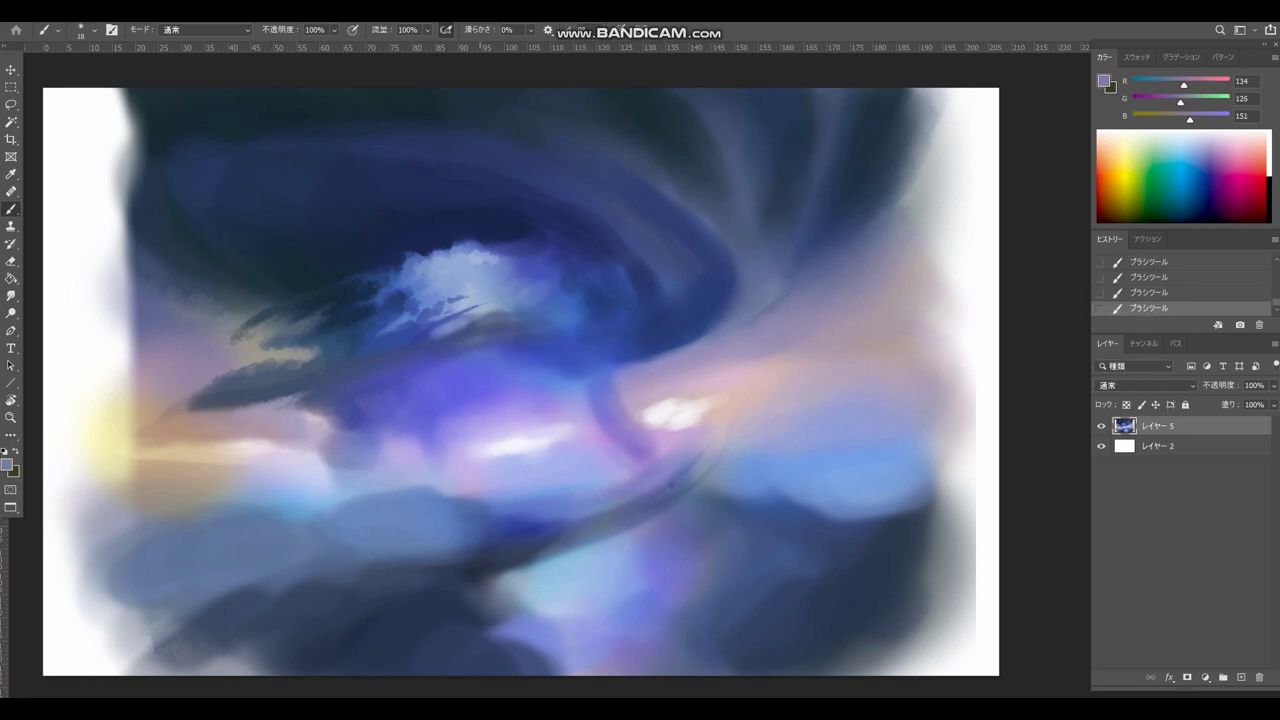
Step: Sample purples and pale lilac and reshape the purple cloud hanging below the dark streak beside the glowing horizon
{"action": "left_click", "coordinate": [343, 424], "text": "alt"}
{"action": "left_click", "coordinate": [332, 444], "text": "alt"}
{"action": "key", "text": "ctrl+z"}
{"action": "left_click_drag", "start_coordinate": [332, 440], "coordinate": [332, 411]}
{"action": "left_click", "coordinate": [348, 406], "text": "alt"}
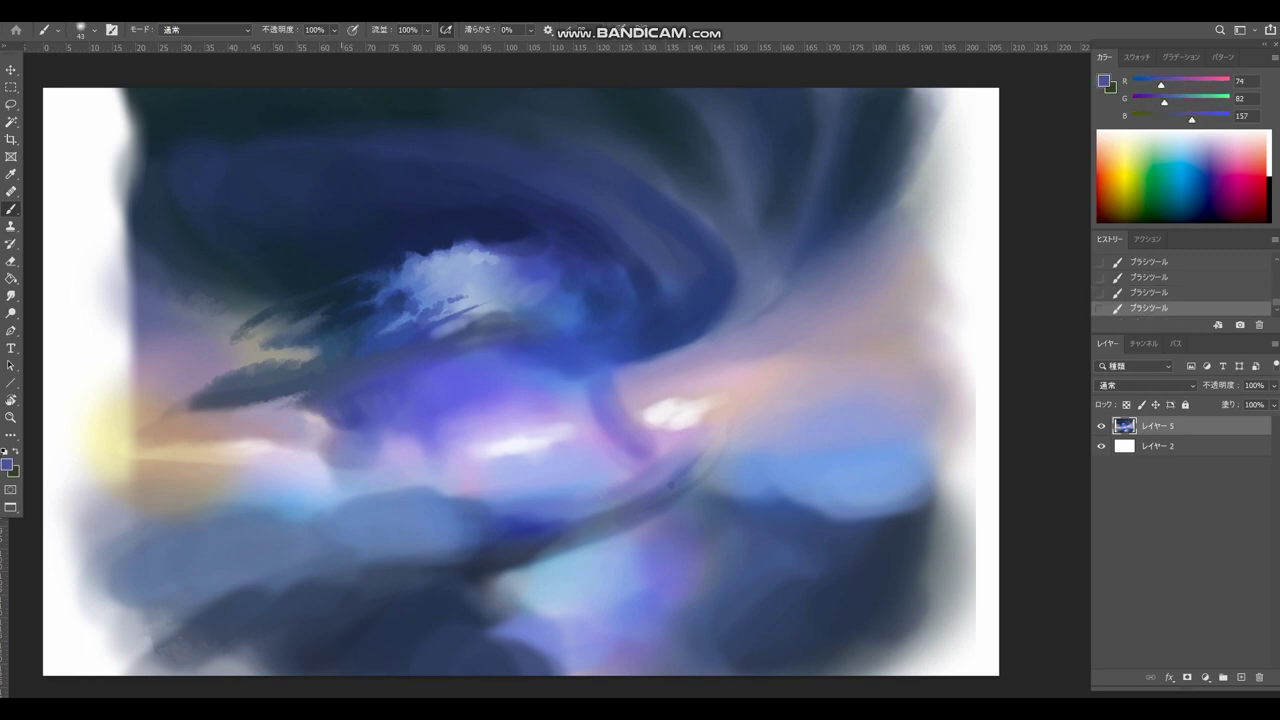
{"action": "left_click", "coordinate": [328, 436], "text": "alt"}
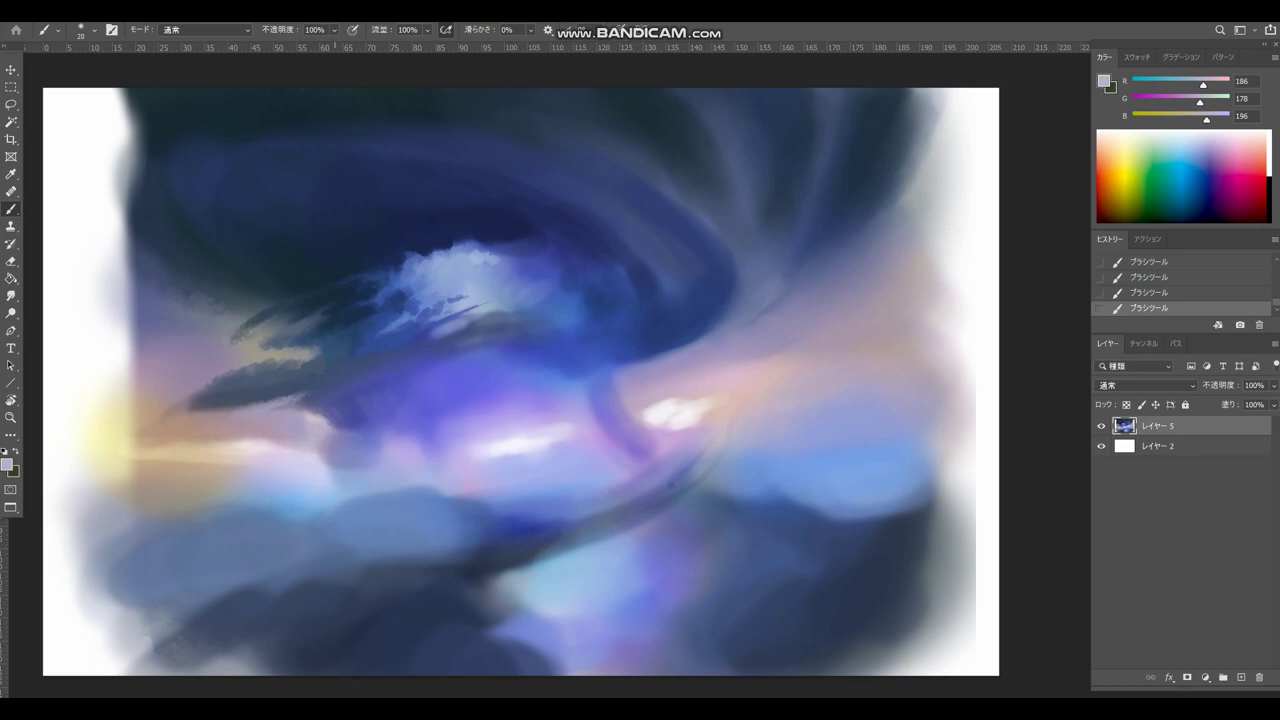
Step: Sample blues, adjust the foreground colour and paint slanted streaks along the light cloud's lower right side
{"action": "left_click", "coordinate": [462, 328], "text": "alt"}
{"action": "left_click_drag", "start_coordinate": [530, 313], "coordinate": [524, 313]}
{"action": "left_click", "coordinate": [423, 329], "text": "alt"}
{"action": "left_click", "coordinate": [7, 465]}
{"action": "left_click", "coordinate": [549, 235]}
{"action": "left_click", "coordinate": [777, 213]}
{"action": "left_click", "coordinate": [497, 308], "text": "alt"}
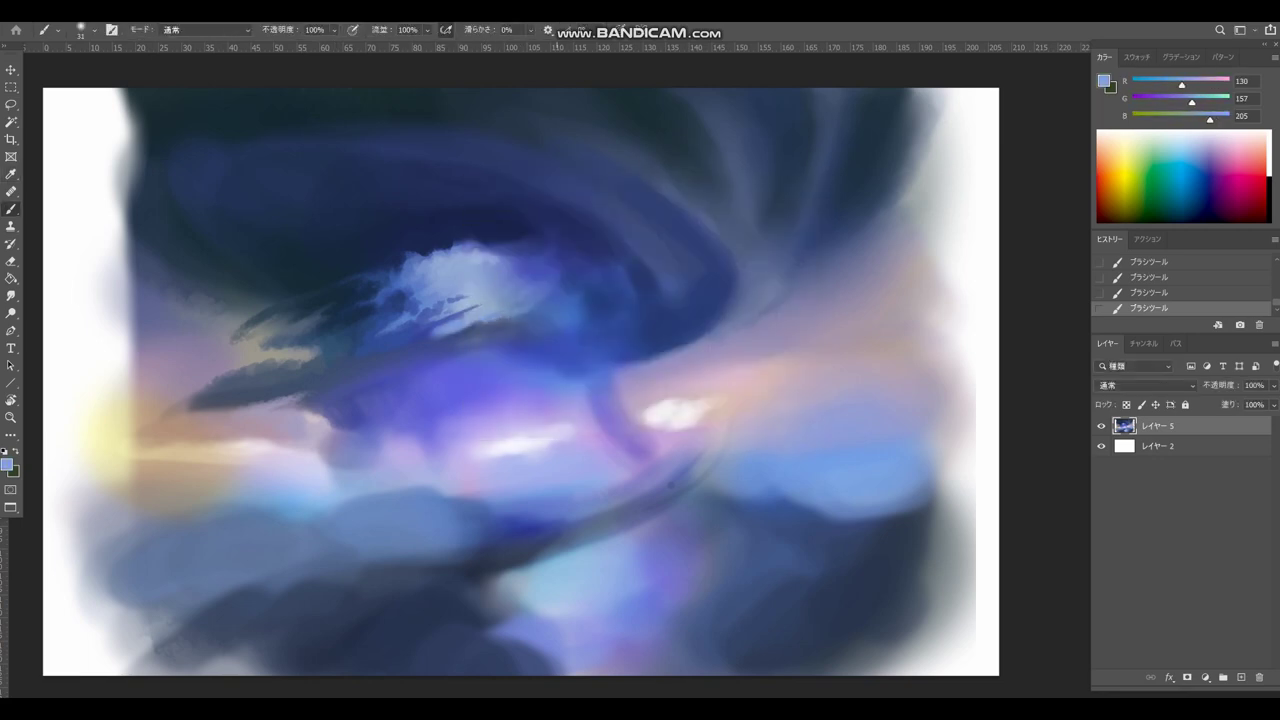
Step: Sample deeper blue and carve the light cloud's right side, comparing the last stroke before and after
{"action": "left_click", "coordinate": [540, 284], "text": "alt"}
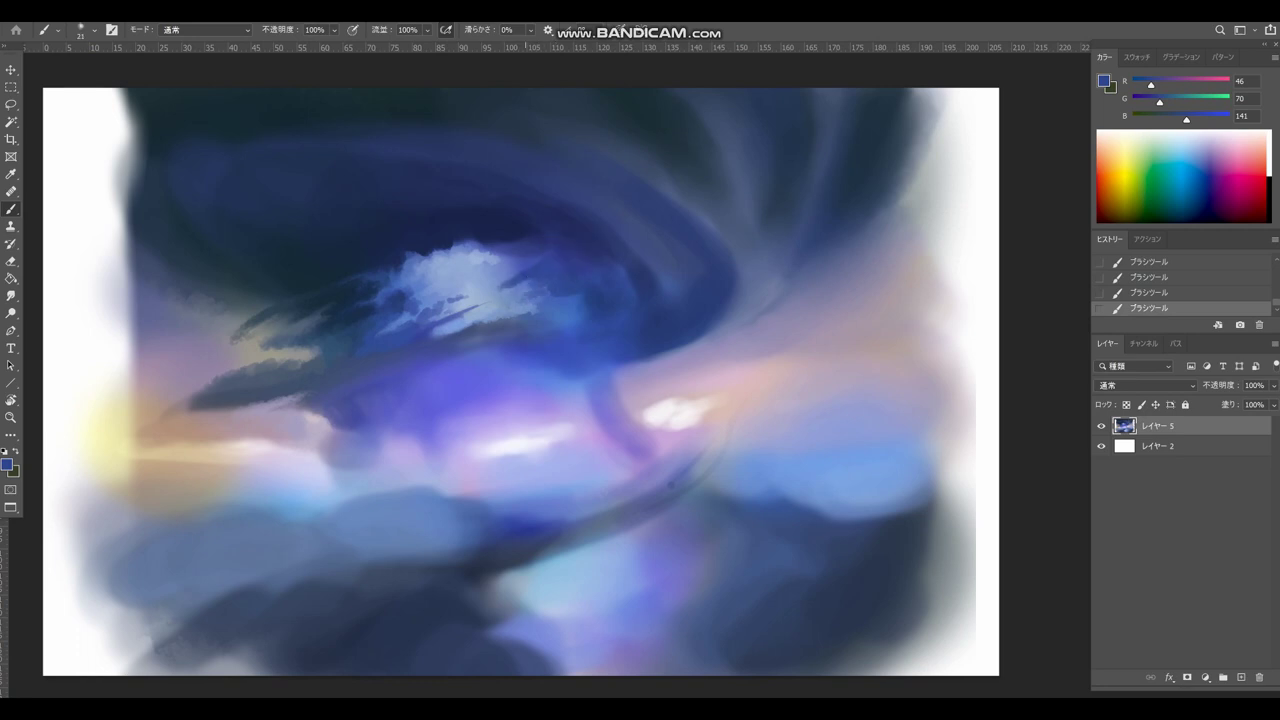
{"action": "left_click_drag", "start_coordinate": [527, 284], "coordinate": [533, 284]}
{"action": "left_click", "coordinate": [535, 255], "text": "alt"}
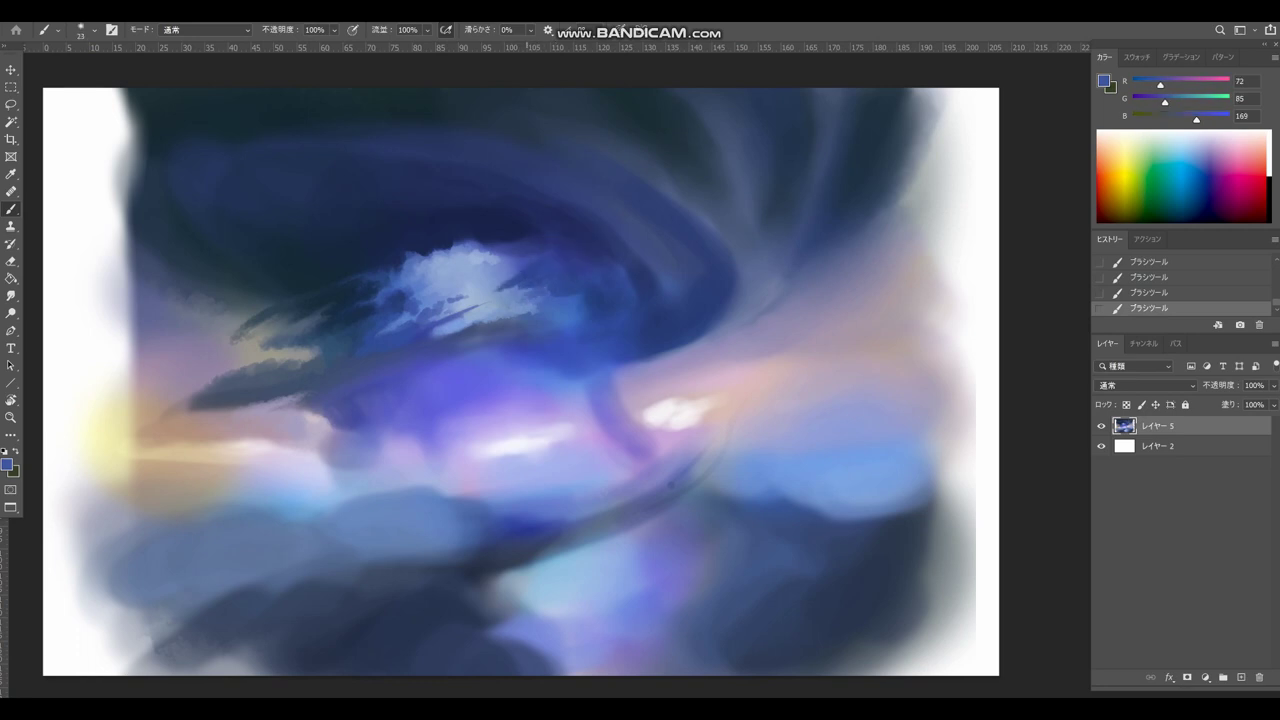
{"action": "key", "text": "ctrl+z"}
{"action": "key", "text": "ctrl+shift+z"}
Step: Enlarge the brush, sample mid and pale blues and refine the light cloud's upper right edge and bright top
{"action": "left_click", "coordinate": [543, 252], "text": "alt"}
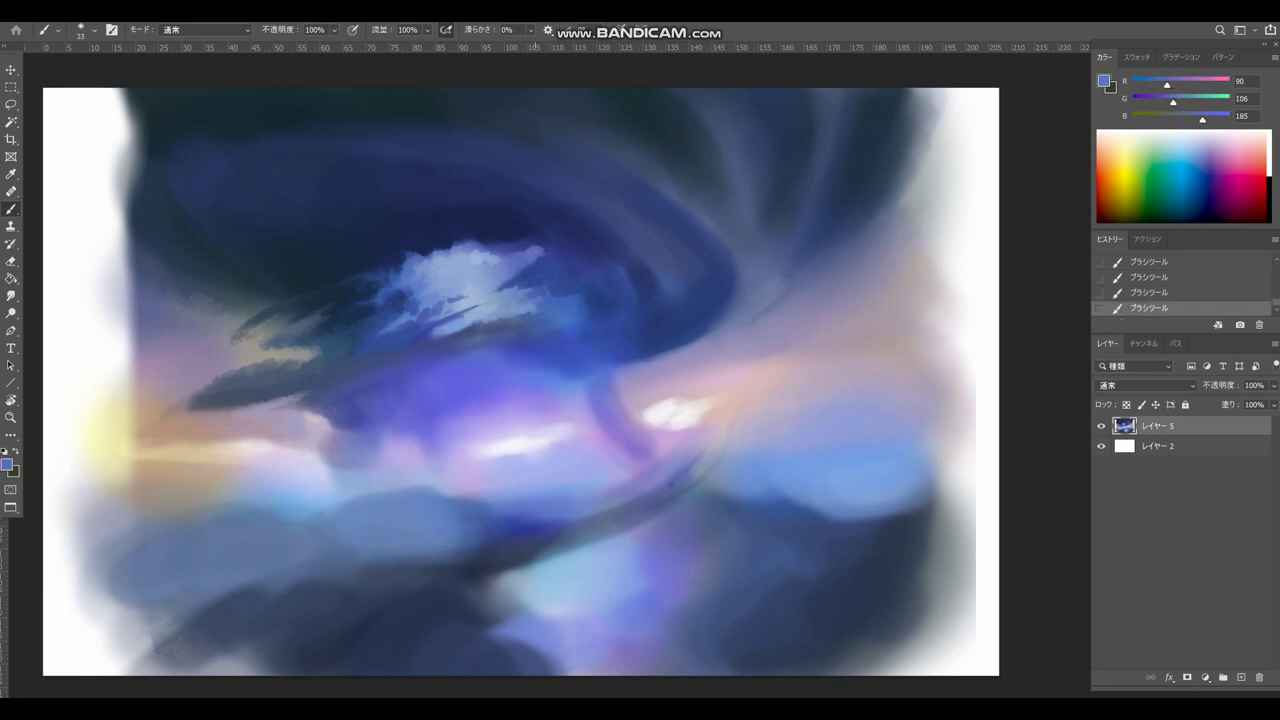
{"action": "key", "text": "bracketright"}
{"action": "left_click", "coordinate": [469, 254], "text": "alt"}
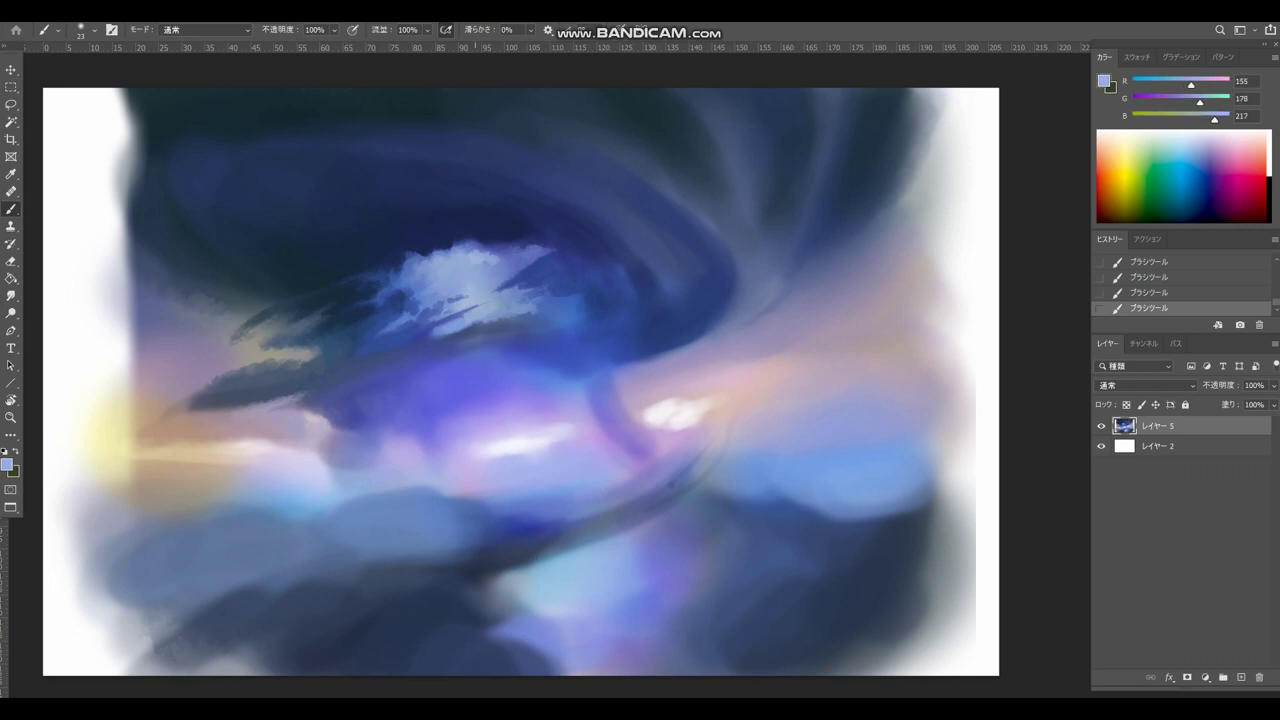
{"action": "left_click", "coordinate": [472, 252], "text": "alt"}
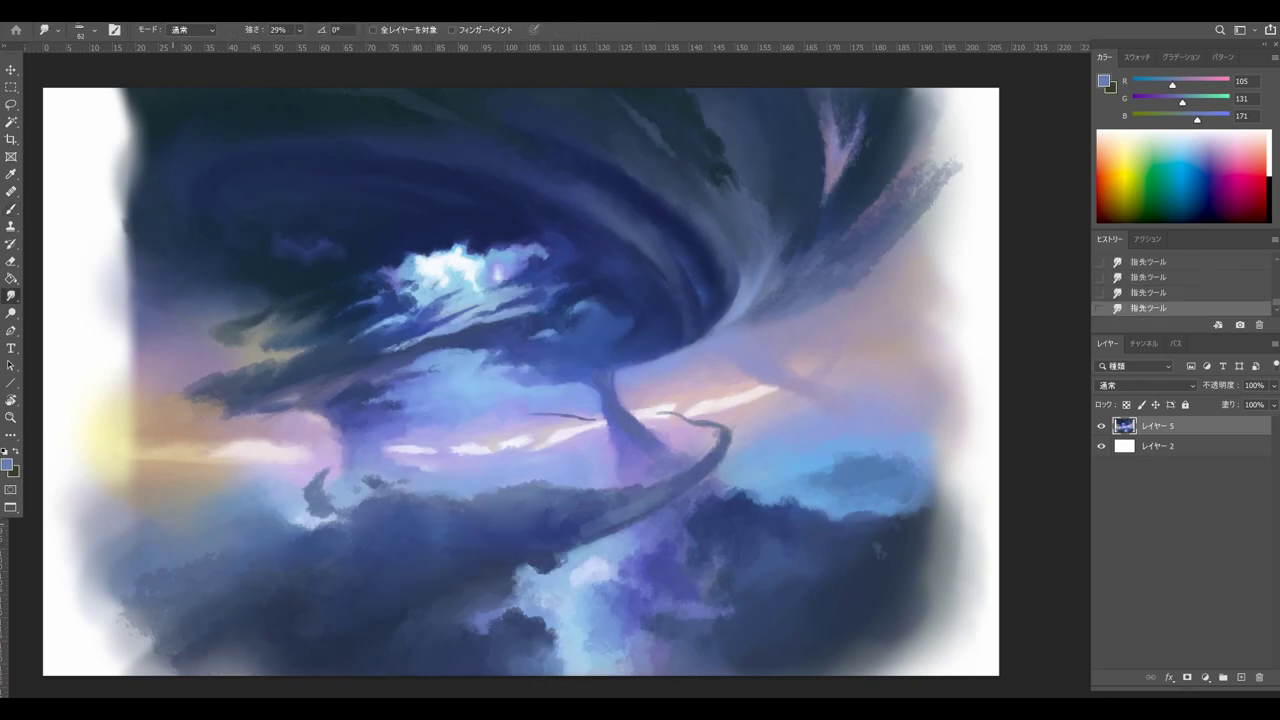
Step: Smudge the lower dark cloud's edge and the bright gap beside it, comparing the strokes before and after
{"action": "key", "text": "ctrl+z"}
{"action": "key", "text": "ctrl+z"}
{"action": "left_click_drag", "start_coordinate": [560, 546], "coordinate": [482, 582]}
{"action": "key", "text": "ctrl+z"}
{"action": "key", "text": "ctrl+shift+z"}
{"action": "left_click_drag", "start_coordinate": [632, 599], "coordinate": [608, 599]}
{"action": "key", "text": "ctrl+z"}
{"action": "key", "text": "ctrl+shift+z"}
{"action": "key", "text": "ctrl+z"}
{"action": "key", "text": "b"}
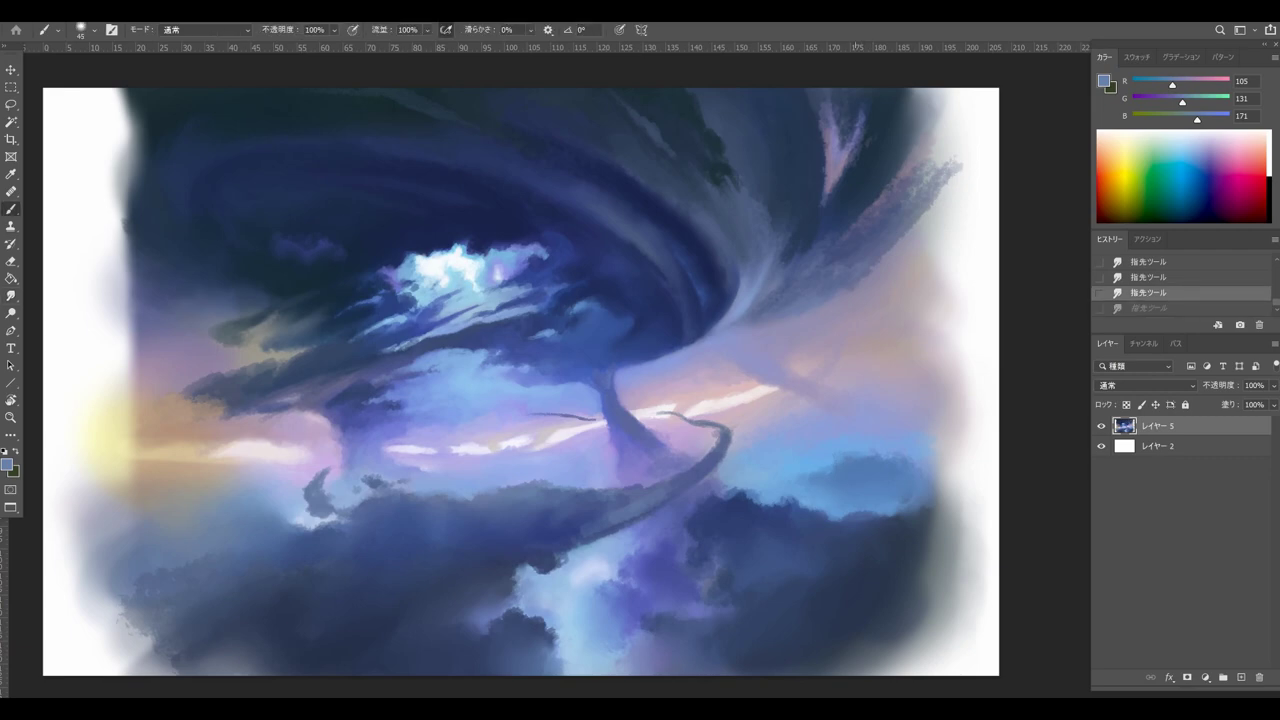
{"action": "key", "text": "ctrl+shift+z"}
Step: Sample the pale lilac sky and brush soft horizontal strokes left of the right-hand funnel's base
{"action": "left_click", "coordinate": [603, 461], "text": "alt"}
{"action": "left_click_drag", "start_coordinate": [600, 462], "coordinate": [575, 468]}
{"action": "left_click_drag", "start_coordinate": [590, 464], "coordinate": [540, 470]}
Step: Paint sampled pink and lilac haze across the horizon left of the left-hand funnel, comparing the strokes before and after
{"action": "mouse_move", "coordinate": [360, 414]}
{"action": "left_mouse_down"}
{"action": "mouse_move", "coordinate": [334, 458]}
{"action": "mouse_move", "coordinate": [232, 445]}
{"action": "left_mouse_up"}
{"action": "left_click", "coordinate": [345, 450], "text": "alt"}
{"action": "left_click", "coordinate": [337, 453], "text": "alt"}
{"action": "left_click", "coordinate": [297, 457], "text": "alt"}
{"action": "key", "text": "ctrl+z"}
{"action": "key", "text": "ctrl+z"}
{"action": "key", "text": "ctrl+shift+z"}
{"action": "key", "text": "ctrl+shift+z"}
{"action": "left_click", "coordinate": [270, 465], "text": "alt"}
{"action": "key", "text": "ctrl+z"}
{"action": "key", "text": "ctrl+shift+z"}
Step: Sample purples and lilacs and shape the left-hand funnel cloud down to the lower cloud bank with vertical strokes
{"action": "left_click", "coordinate": [340, 448], "text": "alt"}
{"action": "left_click_drag", "start_coordinate": [350, 453], "coordinate": [343, 465]}
{"action": "mouse_move", "coordinate": [350, 438]}
{"action": "left_mouse_down"}
{"action": "mouse_move", "coordinate": [352, 468]}
{"action": "mouse_move", "coordinate": [343, 445]}
{"action": "mouse_move", "coordinate": [363, 428]}
{"action": "mouse_move", "coordinate": [358, 470]}
{"action": "left_mouse_up"}
{"action": "left_click", "coordinate": [302, 446], "text": "alt"}
{"action": "left_click", "coordinate": [341, 456], "text": "alt"}
{"action": "left_click", "coordinate": [348, 408], "text": "alt"}
{"action": "left_click", "coordinate": [366, 430], "text": "alt"}
{"action": "left_click", "coordinate": [423, 435], "text": "alt"}
{"action": "left_click", "coordinate": [366, 456], "text": "alt"}
{"action": "left_click", "coordinate": [348, 466], "text": "alt"}
Step: Smudge the upper left edge of the left-hand funnel where it meets the dark streak
{"action": "key", "text": "r"}
{"action": "left_click_drag", "start_coordinate": [338, 408], "coordinate": [328, 412]}
{"action": "left_click_drag", "start_coordinate": [326, 404], "coordinate": [330, 412]}
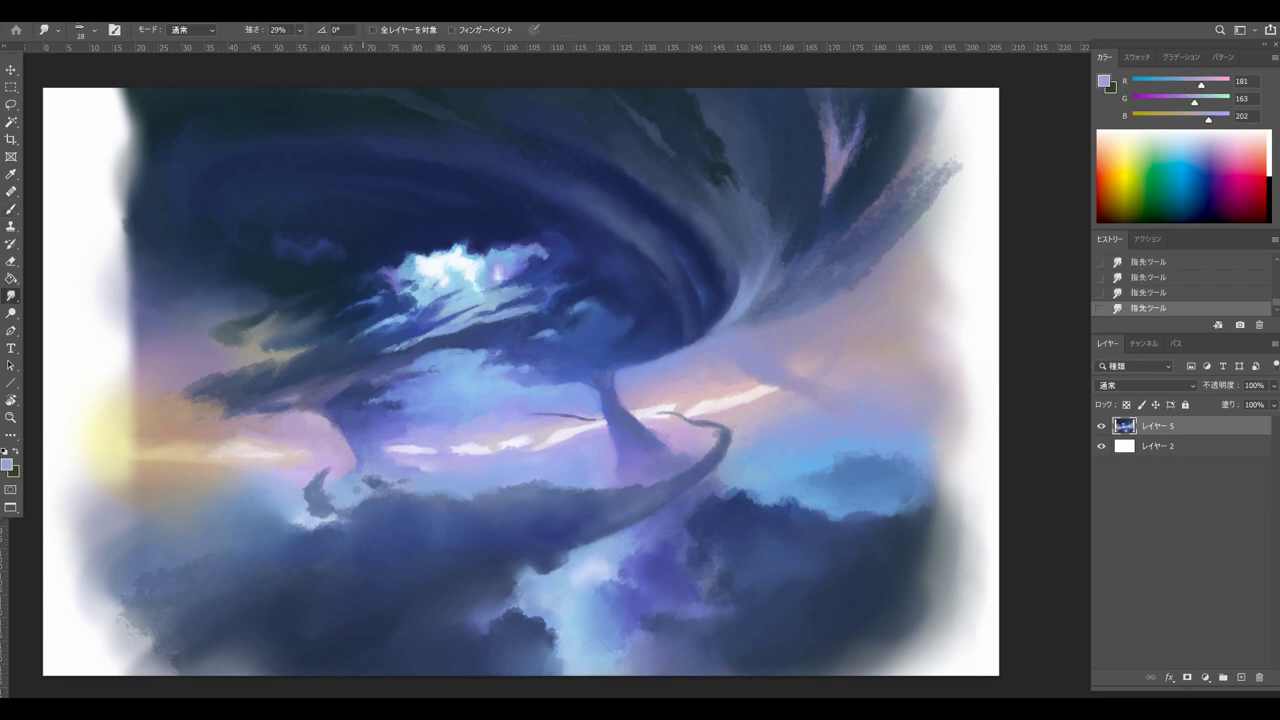
Step: Sample light blue and purple and paint soft strokes on the cloud underside between the left funnel and the blue opening
{"action": "key", "text": "b"}
{"action": "left_click", "coordinate": [512, 352], "text": "alt"}
{"action": "left_click_drag", "start_coordinate": [462, 370], "coordinate": [436, 378]}
{"action": "left_click", "coordinate": [404, 392], "text": "alt"}
{"action": "left_click_drag", "start_coordinate": [440, 372], "coordinate": [418, 405]}
Step: Undo and restore the latest strokes to compare the cloud underside and left funnel before and after
{"action": "key", "text": "ctrl+z"}
{"action": "key", "text": "ctrl+z"}
{"action": "key", "text": "ctrl+z"}
{"action": "key", "text": "r"}
{"action": "key", "text": "ctrl+shift+z"}
{"action": "key", "text": "ctrl+shift+z"}
{"action": "key", "text": "ctrl+shift+z"}
{"action": "key", "text": "ctrl+shift+z"}
{"action": "key", "text": "ctrl+shift+z"}
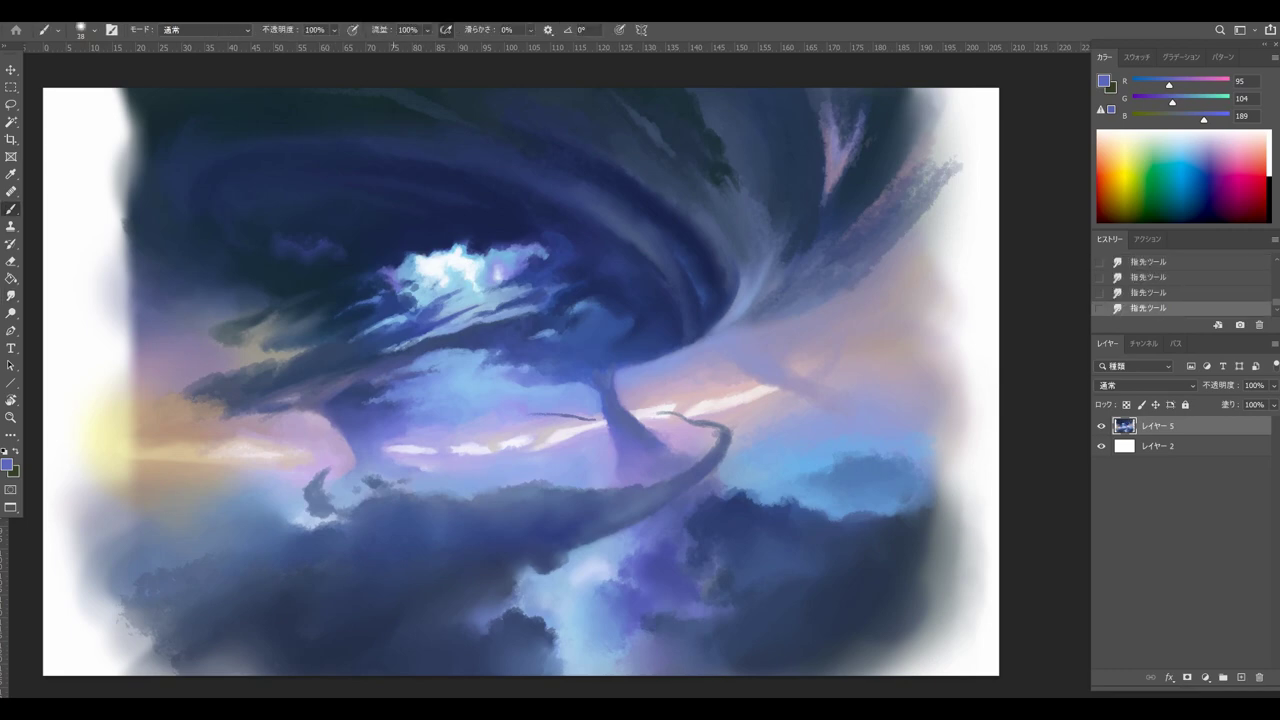
Step: Sample the opening's blue, retouch the lower blue opening beside the left-hand funnel, and paint a short stroke beneath the cloud underside
{"action": "key", "text": "b"}
{"action": "left_click", "coordinate": [468, 372], "text": "alt"}
{"action": "left_click_drag", "start_coordinate": [446, 376], "coordinate": [436, 386]}
{"action": "key", "text": "ctrl+z"}
{"action": "key", "text": "ctrl+z"}
{"action": "key", "text": "ctrl+z"}
{"action": "key", "text": "ctrl+z"}
{"action": "left_click_drag", "start_coordinate": [532, 372], "coordinate": [543, 378]}
Step: Sample lilac and blue tones and paint soft horizontal strokes just above the glowing horizon clouds beside the left-hand funnel
{"action": "left_click", "coordinate": [404, 426], "text": "alt"}
{"action": "mouse_move", "coordinate": [410, 430]}
{"action": "left_mouse_down"}
{"action": "mouse_move", "coordinate": [522, 431]}
{"action": "mouse_move", "coordinate": [500, 432]}
{"action": "left_mouse_up"}
{"action": "key", "text": "ctrl+z"}
{"action": "key", "text": "ctrl+z"}
{"action": "right_click", "coordinate": [520, 434], "text": "alt"}
{"action": "left_click", "coordinate": [392, 423], "text": "alt"}
{"action": "left_click", "coordinate": [457, 419], "text": "alt"}
{"action": "right_click", "coordinate": [457, 419], "text": "alt"}
{"action": "left_click", "coordinate": [440, 426], "text": "alt"}
{"action": "left_click", "coordinate": [412, 424], "text": "alt"}
{"action": "right_click", "coordinate": [557, 431], "text": "alt"}
{"action": "right_click", "coordinate": [462, 430], "text": "alt"}
Step: Paint soft strokes across the horizon haze between the two funnels, comparing before and after, and sample the opening's light blue
{"action": "left_click", "coordinate": [472, 404], "text": "alt"}
{"action": "key", "text": "ctrl+z"}
{"action": "mouse_move", "coordinate": [477, 437]}
{"action": "left_mouse_down"}
{"action": "mouse_move", "coordinate": [548, 446]}
{"action": "mouse_move", "coordinate": [535, 441]}
{"action": "left_mouse_up"}
{"action": "key", "text": "ctrl+z"}
{"action": "key", "text": "ctrl+z"}
{"action": "key", "text": "ctrl+shift+z"}
{"action": "key", "text": "ctrl+shift+z"}
{"action": "left_click", "coordinate": [520, 434], "text": "alt"}
{"action": "right_click", "coordinate": [503, 435], "text": "alt"}
{"action": "key", "text": "ctrl+z"}
{"action": "left_click", "coordinate": [477, 410], "text": "alt"}
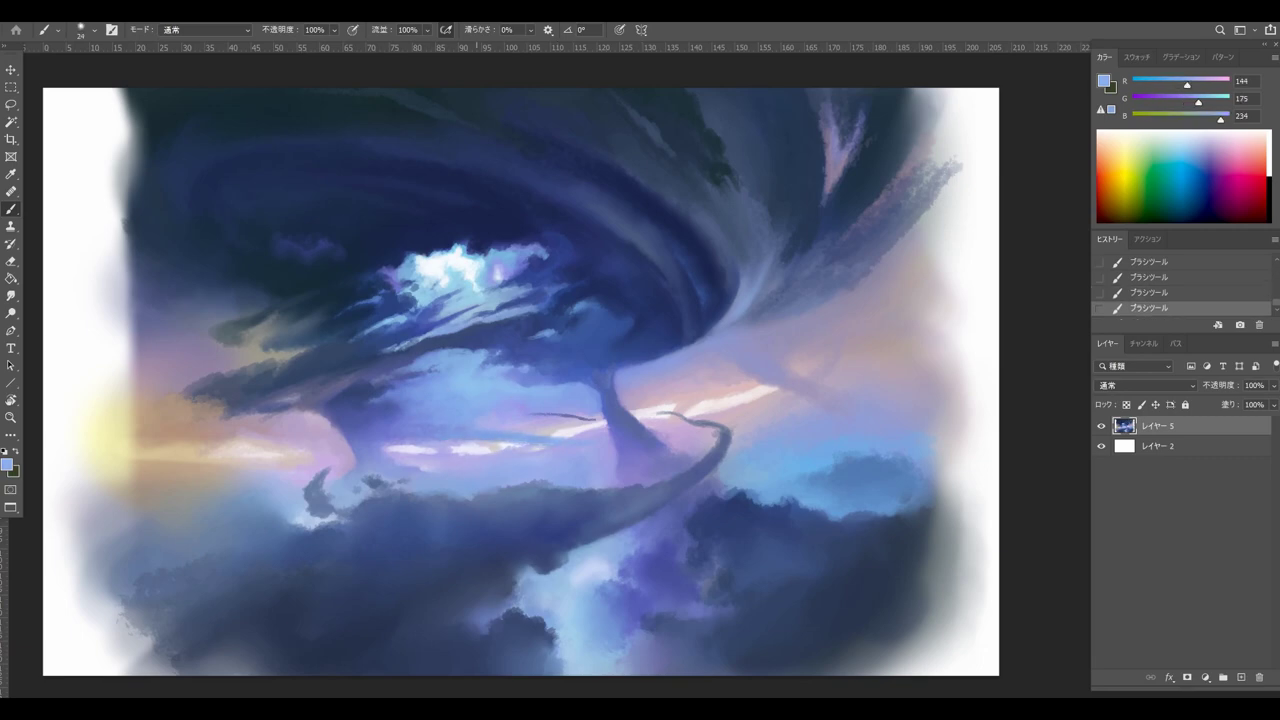
Step: Sample purples around the central funnel and extend the thin dark streak beside it towards the left-hand funnel
{"action": "left_click", "coordinate": [600, 432], "text": "alt"}
{"action": "right_click", "coordinate": [568, 434], "text": "alt"}
{"action": "left_click", "coordinate": [572, 433], "text": "alt"}
{"action": "left_click", "coordinate": [540, 440], "text": "alt"}
{"action": "left_click", "coordinate": [508, 447], "text": "alt"}
{"action": "mouse_move", "coordinate": [506, 443]}
{"action": "left_mouse_down"}
{"action": "mouse_move", "coordinate": [531, 445]}
{"action": "mouse_move", "coordinate": [490, 412]}
{"action": "mouse_move", "coordinate": [598, 423]}
{"action": "mouse_move", "coordinate": [532, 404]}
{"action": "mouse_move", "coordinate": [540, 380]}
{"action": "left_mouse_up"}
{"action": "left_click", "coordinate": [543, 446], "text": "alt"}
{"action": "right_click", "coordinate": [554, 428], "text": "alt"}
{"action": "left_click", "coordinate": [552, 425], "text": "alt"}
{"action": "left_click", "coordinate": [545, 413], "text": "alt"}
Step: Sample blues from the lower opening and touch up its edge beneath the dark cloud beside the central funnel
{"action": "key", "text": "ctrl+z"}
{"action": "left_click", "coordinate": [558, 390], "text": "alt"}
{"action": "key", "text": "ctrl+z"}
{"action": "key", "text": "ctrl+z"}
{"action": "left_click", "coordinate": [548, 388], "text": "alt"}
{"action": "key", "text": "ctrl+z"}
{"action": "right_click", "coordinate": [533, 404], "text": "alt"}
{"action": "left_click", "coordinate": [540, 386], "text": "alt"}
{"action": "right_click", "coordinate": [536, 379], "text": "alt"}
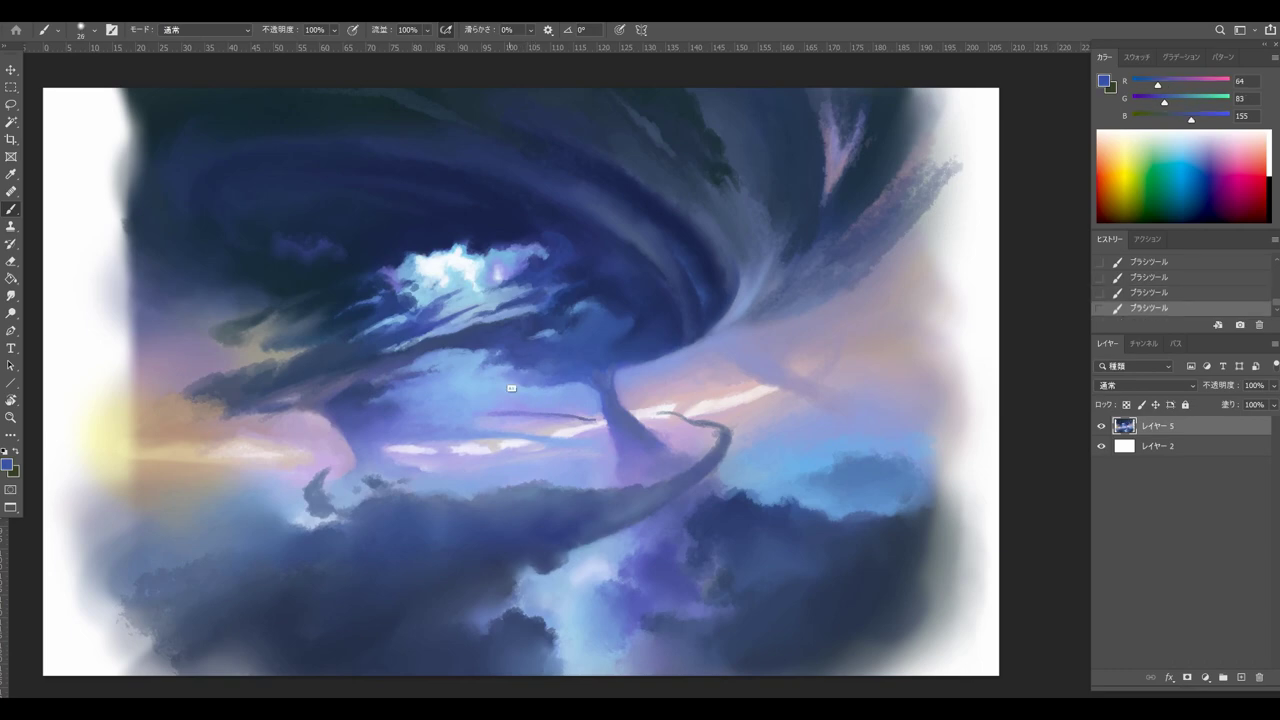
{"action": "left_click", "coordinate": [529, 374], "text": "alt"}
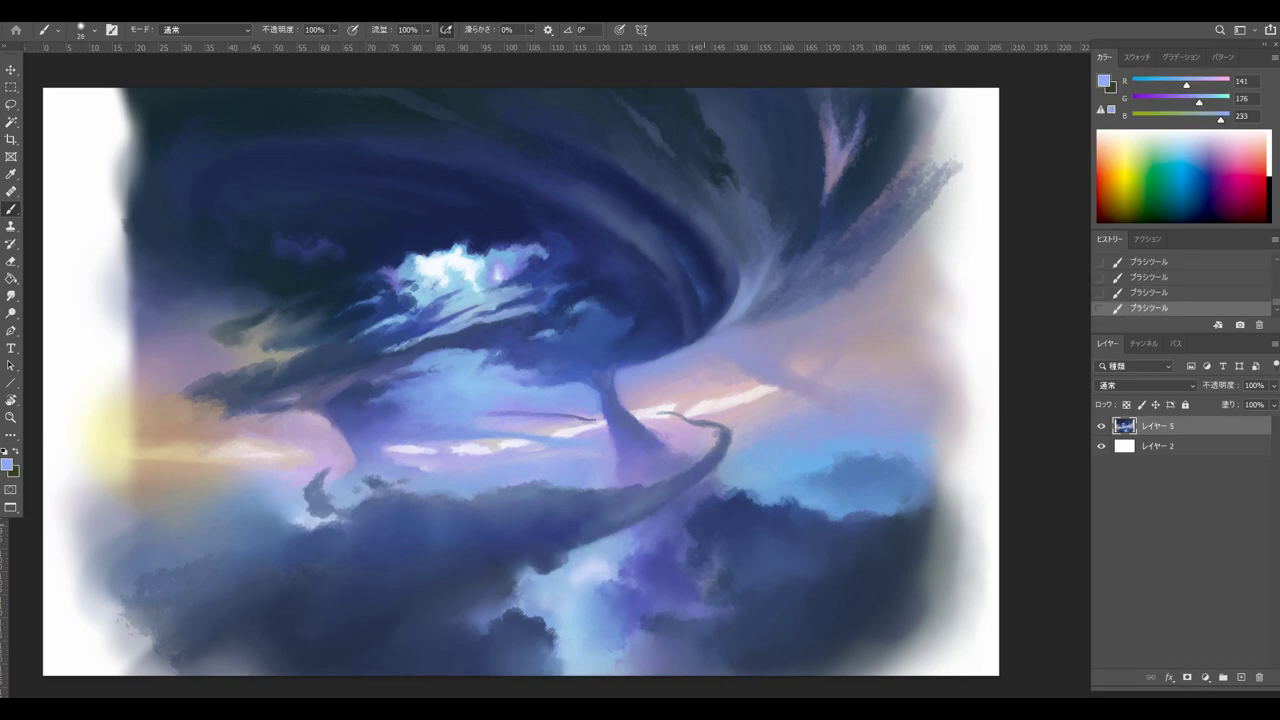
{"action": "left_click", "coordinate": [386, 303], "text": "alt"}
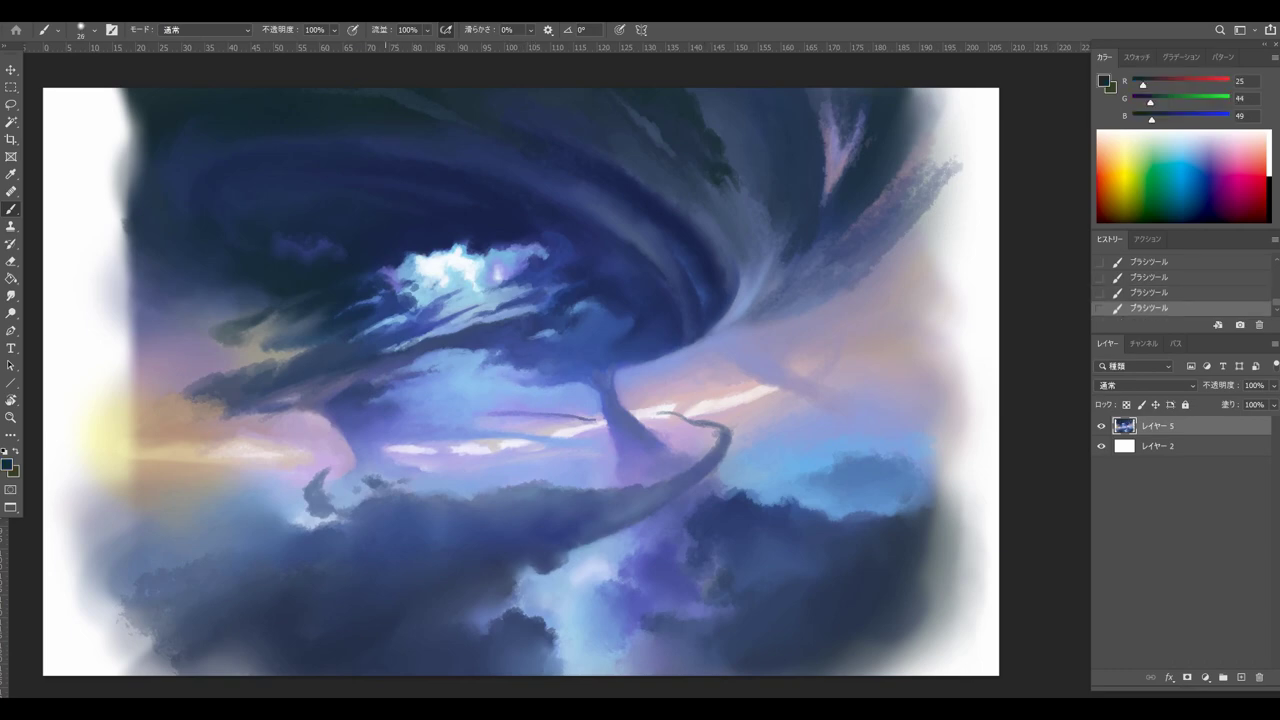
Step: Refine the dark cloud's lower edge between the blue opening and the top of the central funnel with sampled blues
{"action": "left_click", "coordinate": [545, 382], "text": "alt"}
{"action": "key", "text": "ctrl+z"}
{"action": "key", "text": "ctrl+z"}
{"action": "left_click_drag", "start_coordinate": [542, 382], "coordinate": [588, 366]}
{"action": "left_click", "coordinate": [535, 374], "text": "alt"}
{"action": "right_click", "coordinate": [562, 376], "text": "alt"}
{"action": "left_click", "coordinate": [600, 343], "text": "alt"}
{"action": "key", "text": "ctrl+z"}
{"action": "key", "text": "ctrl+shift+z"}
Step: Sample light blues with a larger brush and soften the lower opening, the thin streak's end and the haze above the cloud bank
{"action": "key", "text": "bracketright"}
{"action": "left_click", "coordinate": [390, 425], "text": "alt"}
{"action": "key", "text": "ctrl+z"}
{"action": "key", "text": "ctrl+shift+z"}
{"action": "left_click", "coordinate": [455, 414], "text": "alt"}
{"action": "key", "text": "ctrl+z"}
{"action": "key", "text": "ctrl+shift+z"}
{"action": "left_click", "coordinate": [431, 429], "text": "alt"}
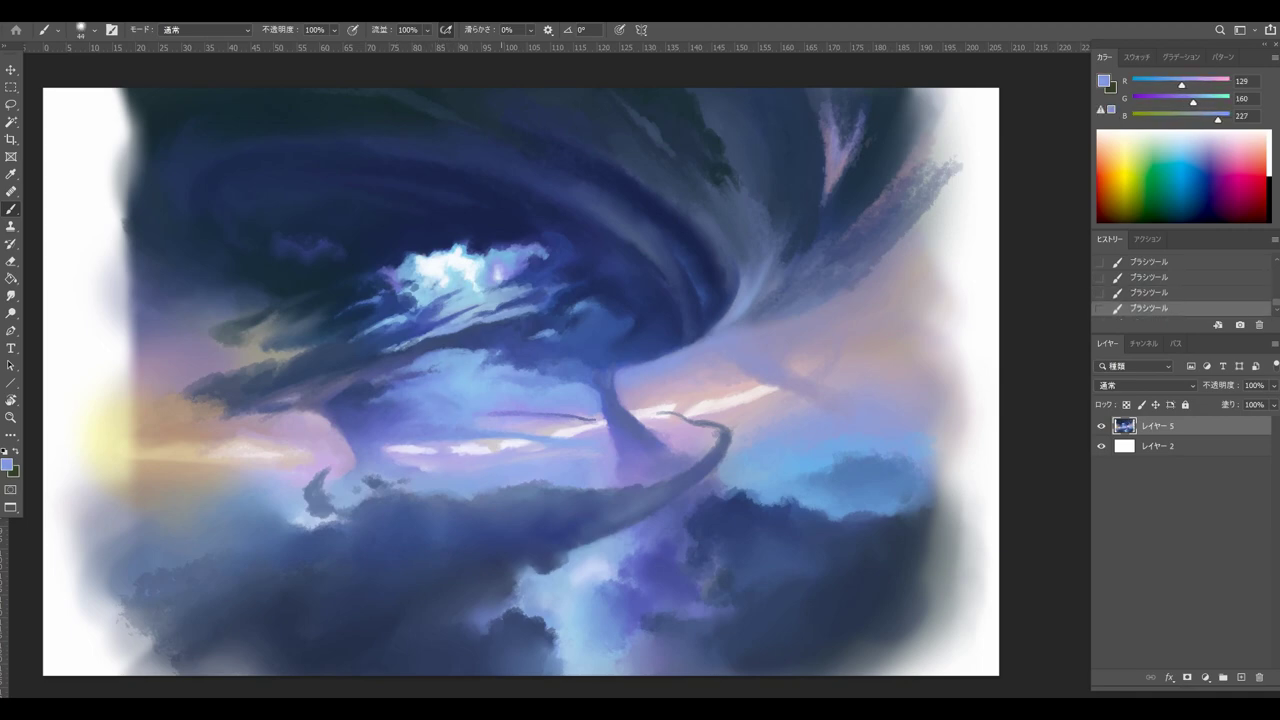
{"action": "left_click_drag", "start_coordinate": [432, 472], "coordinate": [584, 472]}
{"action": "left_click_drag", "start_coordinate": [490, 411], "coordinate": [530, 413]}
Step: Sample near-white with a smaller brush and paint a bright highlight at the foot of the small curled cloud
{"action": "key", "text": "bracketleft"}
{"action": "left_click", "coordinate": [450, 268], "text": "alt"}
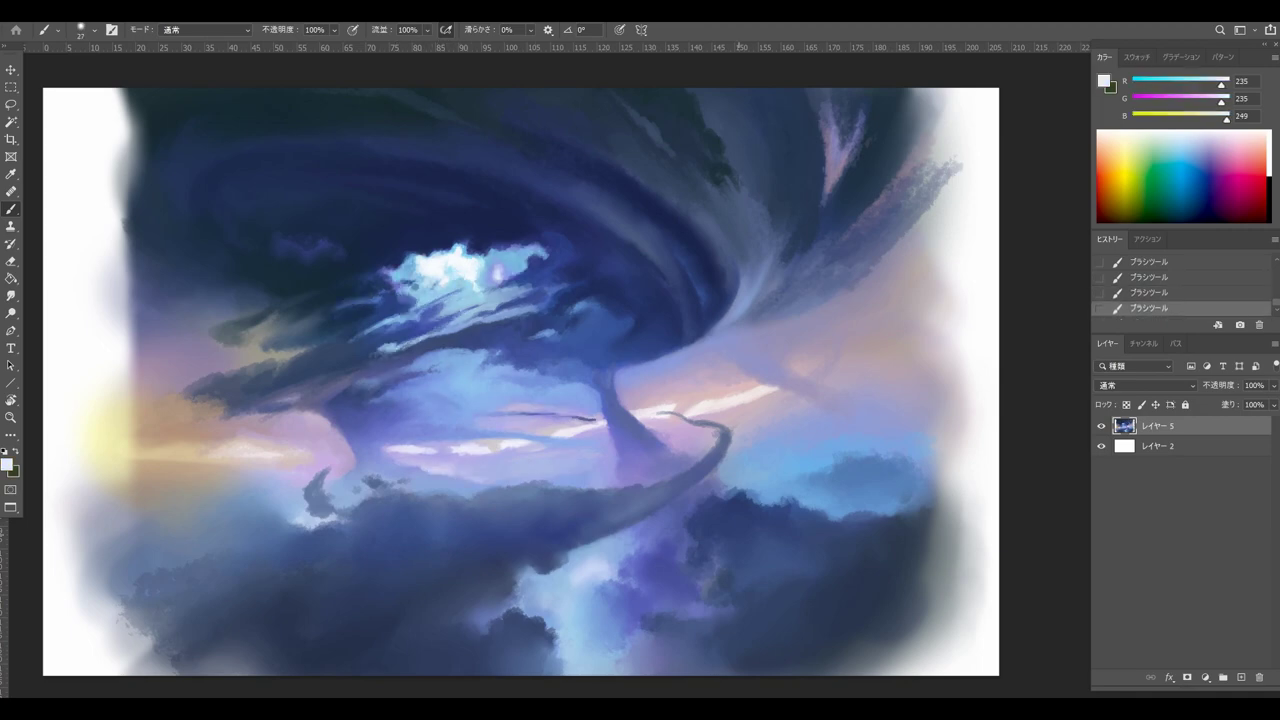
{"action": "left_click", "coordinate": [538, 666], "text": "alt"}
{"action": "left_click", "coordinate": [299, 522], "text": "alt"}
{"action": "key", "text": "bracketleft"}
{"action": "left_click_drag", "start_coordinate": [312, 525], "coordinate": [298, 528]}
{"action": "left_click", "coordinate": [447, 266], "text": "alt"}
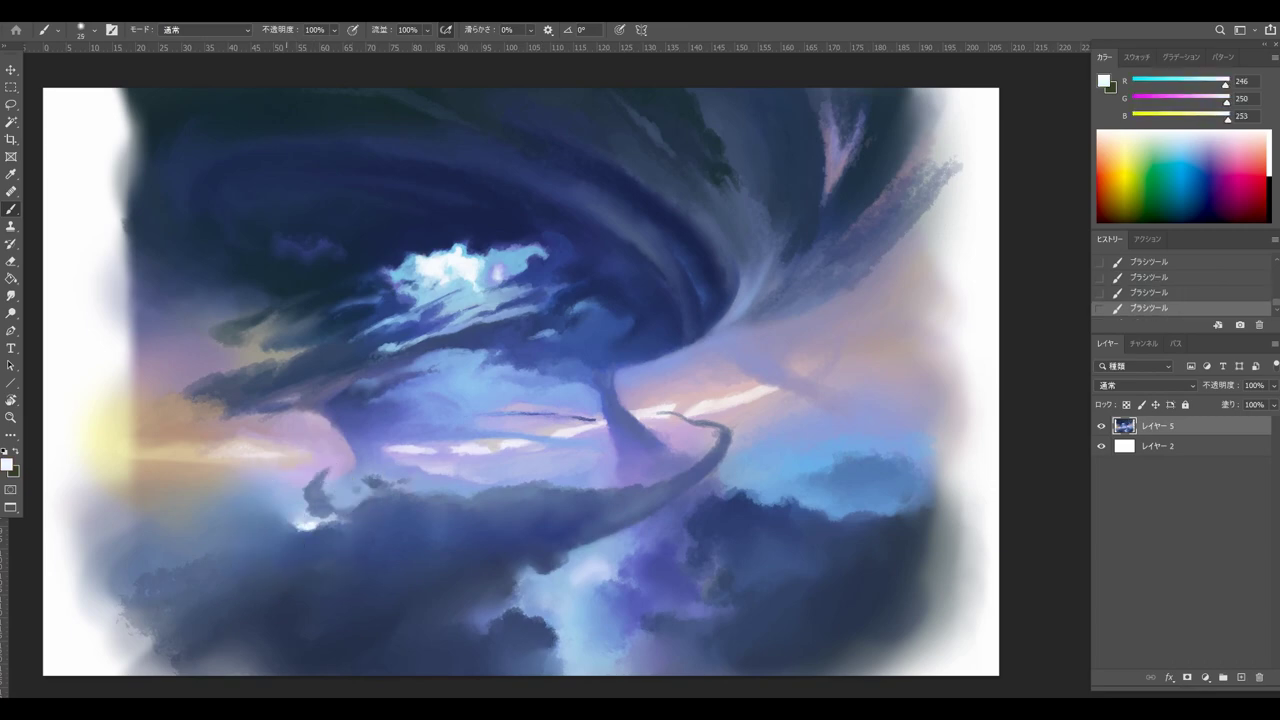
Step: Enlarge the brush, widen the white highlight below the small curled cloud with sampled pale blues, and smudge its edges
{"action": "key", "text": "bracketright"}
{"action": "key", "text": "bracketright"}
{"action": "left_click", "coordinate": [280, 522], "text": "alt"}
{"action": "left_click", "coordinate": [298, 526], "text": "alt"}
{"action": "right_click", "coordinate": [278, 526], "text": "alt"}
{"action": "left_click", "coordinate": [272, 522], "text": "alt"}
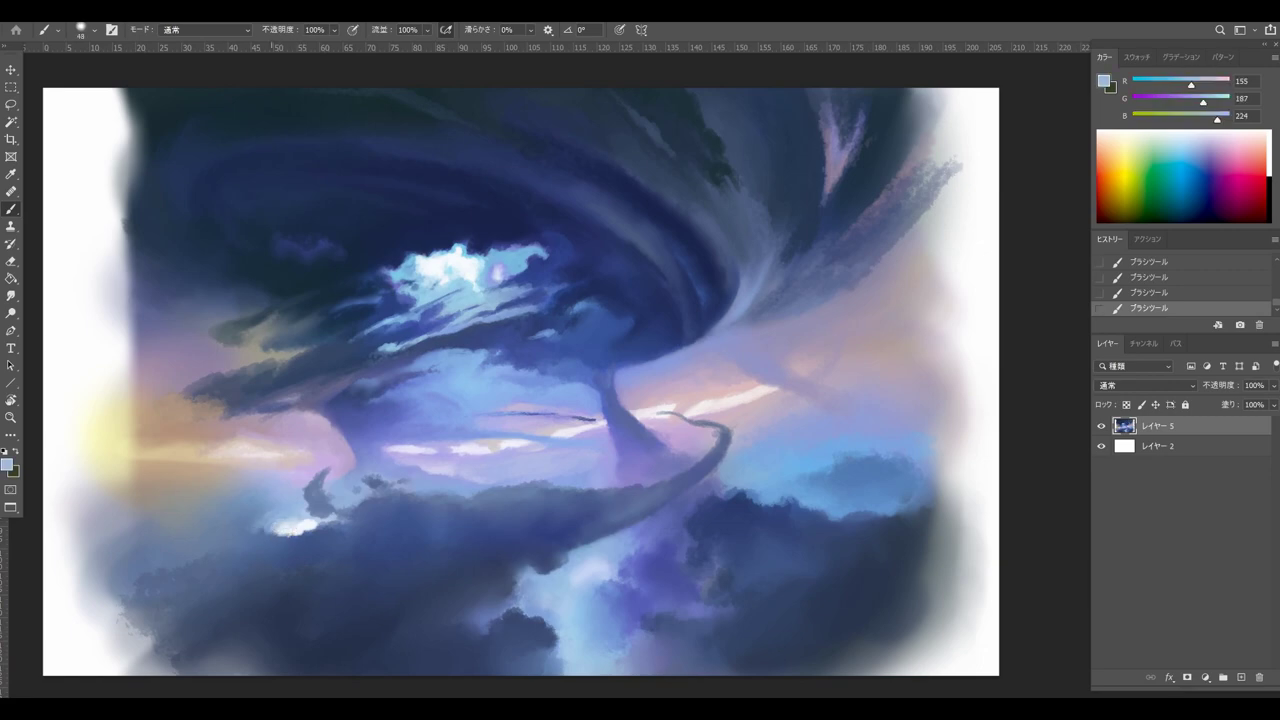
{"action": "key", "text": "r"}
{"action": "key", "text": "b"}
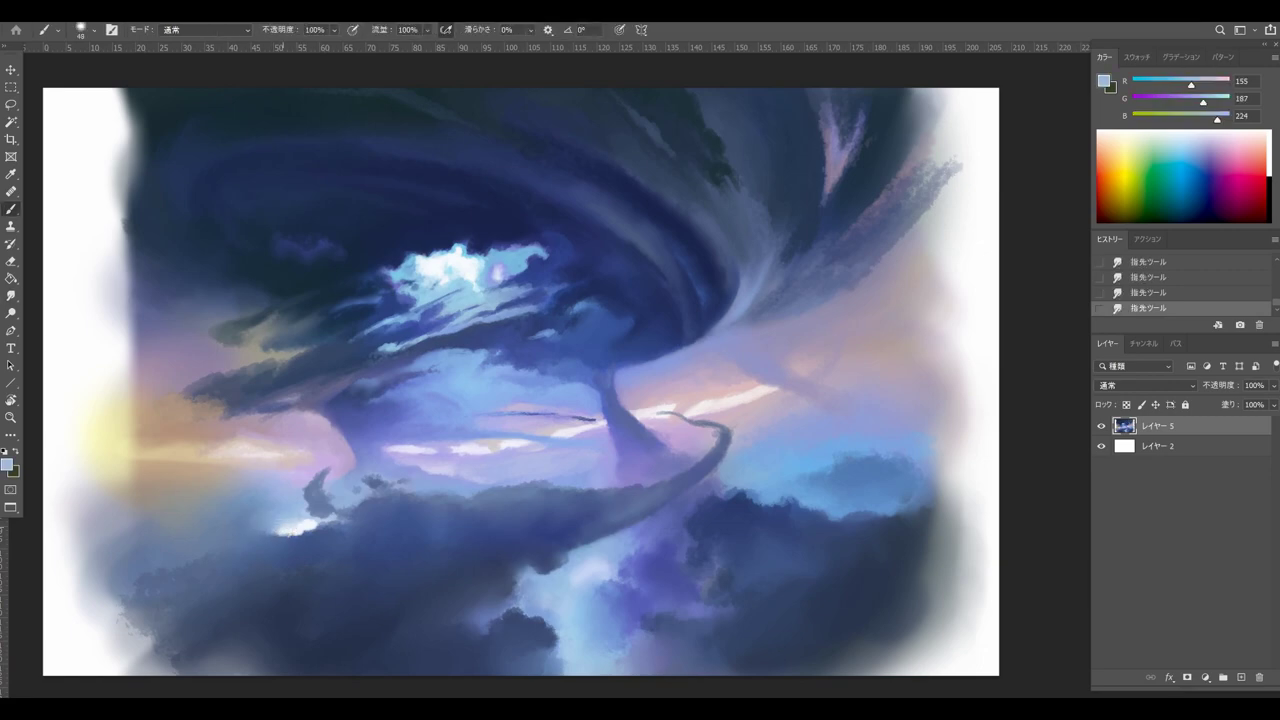
Step: Sample the pale highlight and paint a bright glow behind the right-hand cloud bank beside the curved tail, smudging its edge
{"action": "left_click", "coordinate": [298, 524], "text": "alt"}
{"action": "mouse_move", "coordinate": [745, 487]}
{"action": "left_mouse_down"}
{"action": "mouse_move", "coordinate": [755, 492]}
{"action": "mouse_move", "coordinate": [746, 478]}
{"action": "left_mouse_up"}
{"action": "left_click", "coordinate": [296, 527], "text": "alt"}
{"action": "mouse_move", "coordinate": [744, 479]}
{"action": "left_mouse_down"}
{"action": "mouse_move", "coordinate": [754, 488]}
{"action": "mouse_move", "coordinate": [726, 486]}
{"action": "mouse_move", "coordinate": [747, 475]}
{"action": "mouse_move", "coordinate": [719, 479]}
{"action": "left_mouse_up"}
{"action": "key", "text": "r"}
{"action": "key", "text": "b"}
{"action": "left_click", "coordinate": [757, 482], "text": "alt"}
{"action": "right_click", "coordinate": [740, 488], "text": "alt"}
{"action": "left_click", "coordinate": [736, 490], "text": "alt"}
{"action": "left_click", "coordinate": [749, 491], "text": "alt"}
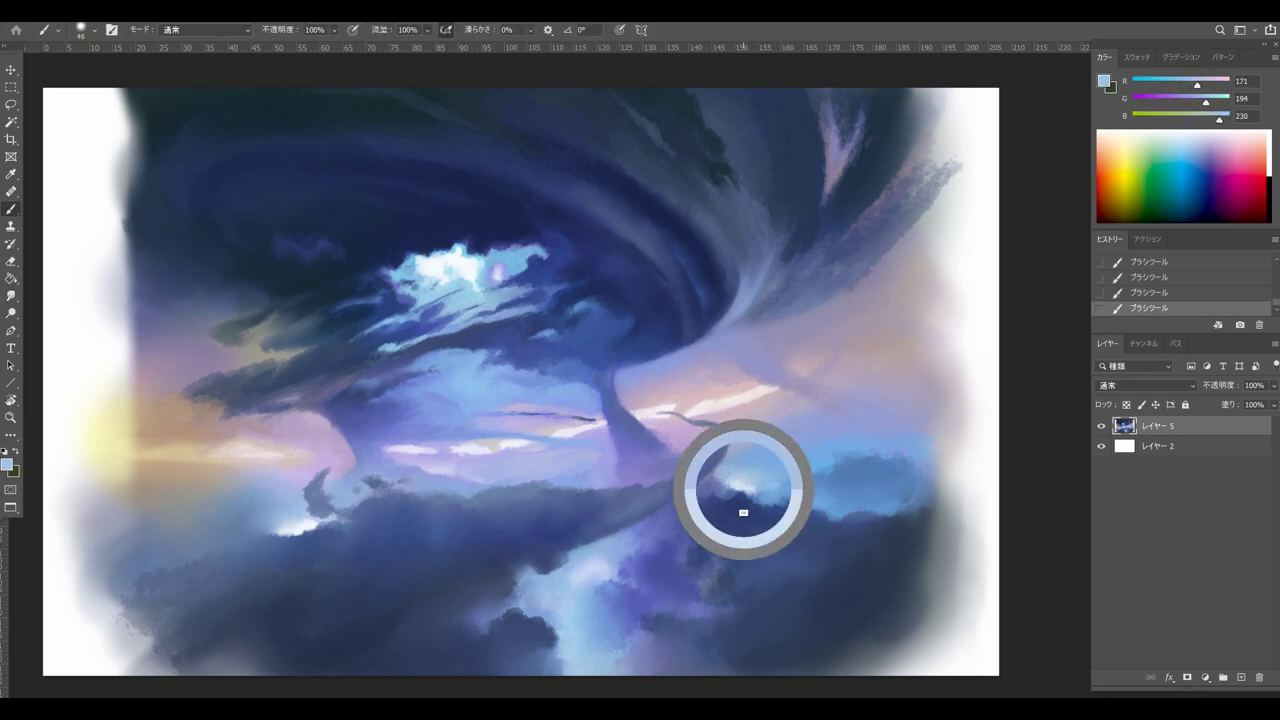
Step: Pick a lighter blue in the color picker and extend the pale glow along the top of the right-hand cloud bank
{"action": "key", "text": "ctrl+z"}
{"action": "right_click", "coordinate": [770, 490], "text": "alt"}
{"action": "left_click_drag", "start_coordinate": [760, 484], "coordinate": [826, 506]}
{"action": "key", "text": "ctrl+z"}
{"action": "left_click", "coordinate": [762, 486], "text": "alt"}
{"action": "left_click", "coordinate": [7, 465]}
{"action": "left_click", "coordinate": [514, 219]}
{"action": "left_click", "coordinate": [777, 211]}
{"action": "left_click", "coordinate": [737, 508], "text": "alt"}
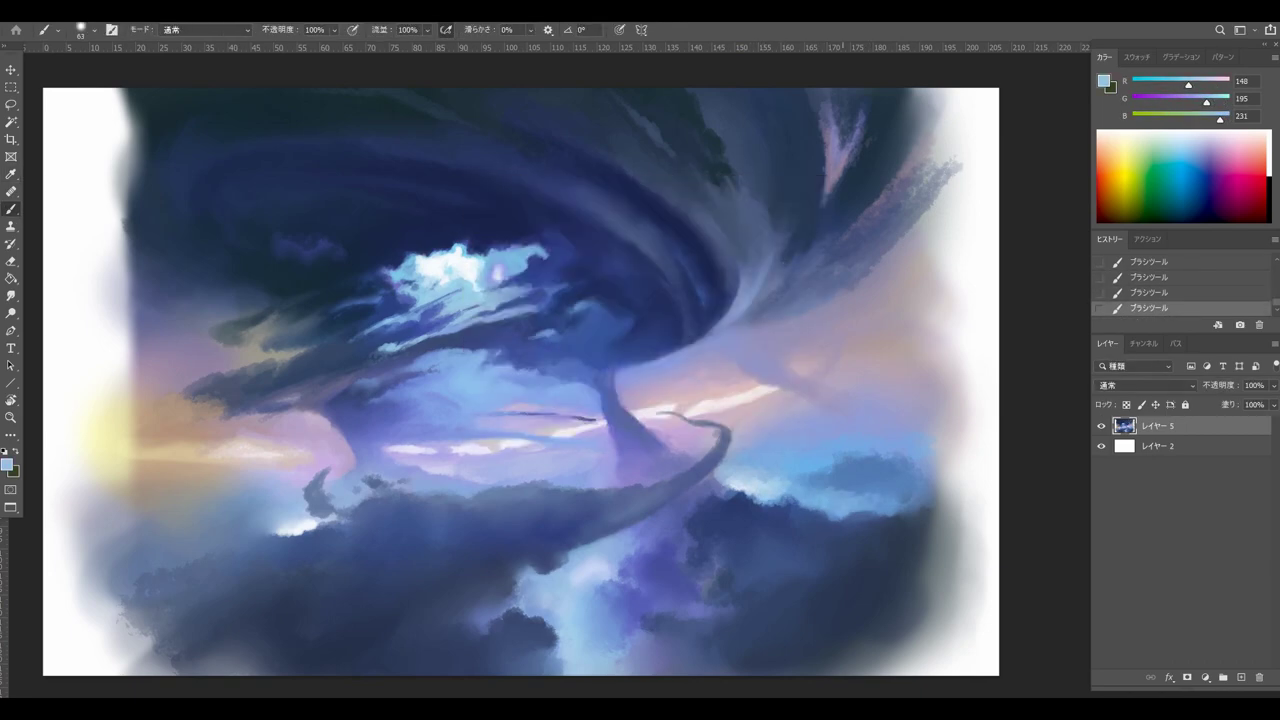
Step: Sample blues and soften the pale glow and blue patch above the right-hand cloud bank with brushed and smudged strokes
{"action": "key", "text": "r"}
{"action": "mouse_move", "coordinate": [840, 488]}
{"action": "left_mouse_down"}
{"action": "mouse_move", "coordinate": [812, 480]}
{"action": "mouse_move", "coordinate": [838, 476]}
{"action": "left_mouse_up"}
{"action": "key", "text": "ctrl+z"}
{"action": "key", "text": "b"}
{"action": "left_click", "coordinate": [800, 480], "text": "alt"}
{"action": "mouse_move", "coordinate": [800, 482]}
{"action": "left_mouse_down"}
{"action": "mouse_move", "coordinate": [822, 490]}
{"action": "mouse_move", "coordinate": [775, 492]}
{"action": "left_mouse_up"}
{"action": "key", "text": "ctrl+z"}
{"action": "left_click", "coordinate": [777, 496], "text": "alt"}
{"action": "key", "text": "ctrl+z"}
{"action": "key", "text": "ctrl+z"}
{"action": "left_click", "coordinate": [742, 482], "text": "alt"}
{"action": "key", "text": "ctrl+z"}
{"action": "left_click", "coordinate": [742, 470], "text": "alt"}
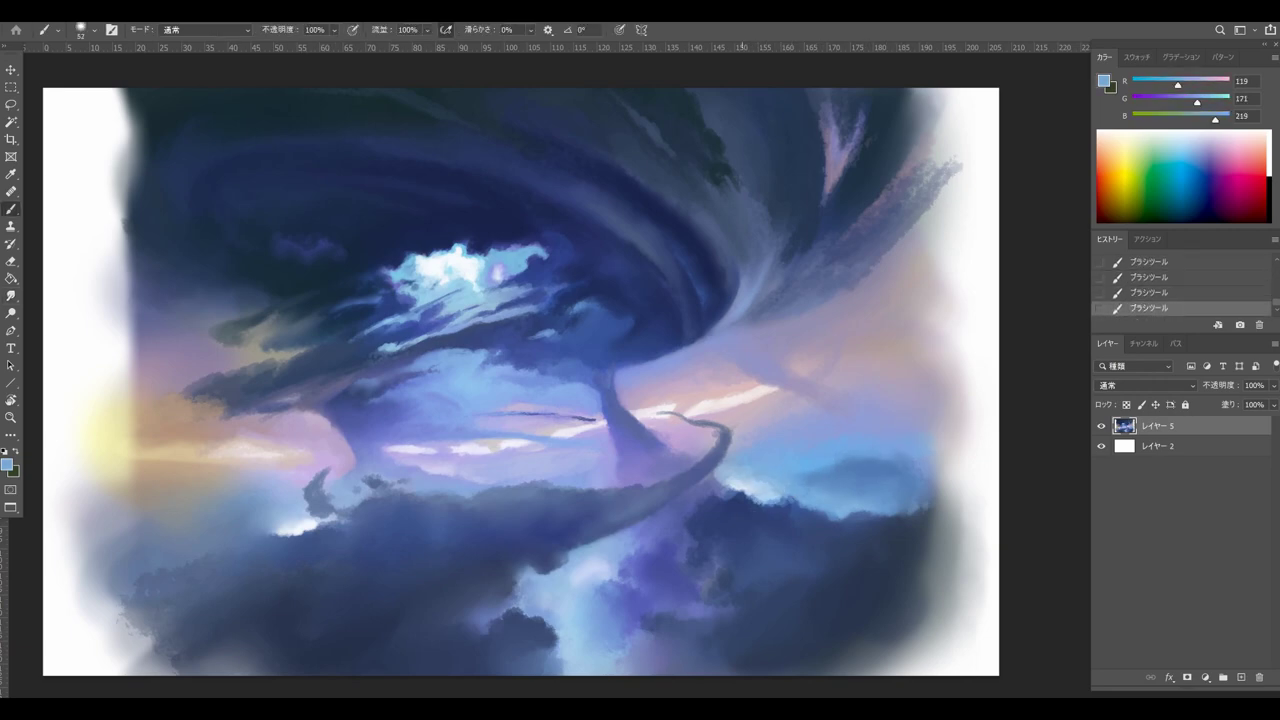
Step: Sample the surrounding sky tones and soften the upper edge of the right-hand blue patch
{"action": "left_click", "coordinate": [833, 419], "text": "alt"}
{"action": "left_click", "coordinate": [768, 448], "text": "alt"}
{"action": "mouse_move", "coordinate": [833, 442]}
{"action": "left_mouse_down"}
{"action": "mouse_move", "coordinate": [780, 448]}
{"action": "mouse_move", "coordinate": [800, 438]}
{"action": "left_mouse_up"}
{"action": "key", "text": "ctrl+z"}
{"action": "left_click", "coordinate": [765, 420], "text": "alt"}
Step: Smudge the wispy outer edge of the swirling cloud at the upper right, undoing the last strokes
{"action": "key", "text": "r"}
{"action": "left_click_drag", "start_coordinate": [876, 264], "coordinate": [850, 282]}
{"action": "mouse_move", "coordinate": [880, 256]}
{"action": "left_mouse_down"}
{"action": "mouse_move", "coordinate": [856, 276]}
{"action": "mouse_move", "coordinate": [874, 258]}
{"action": "left_mouse_up"}
{"action": "key", "text": "ctrl+z"}
{"action": "key", "text": "ctrl+z"}
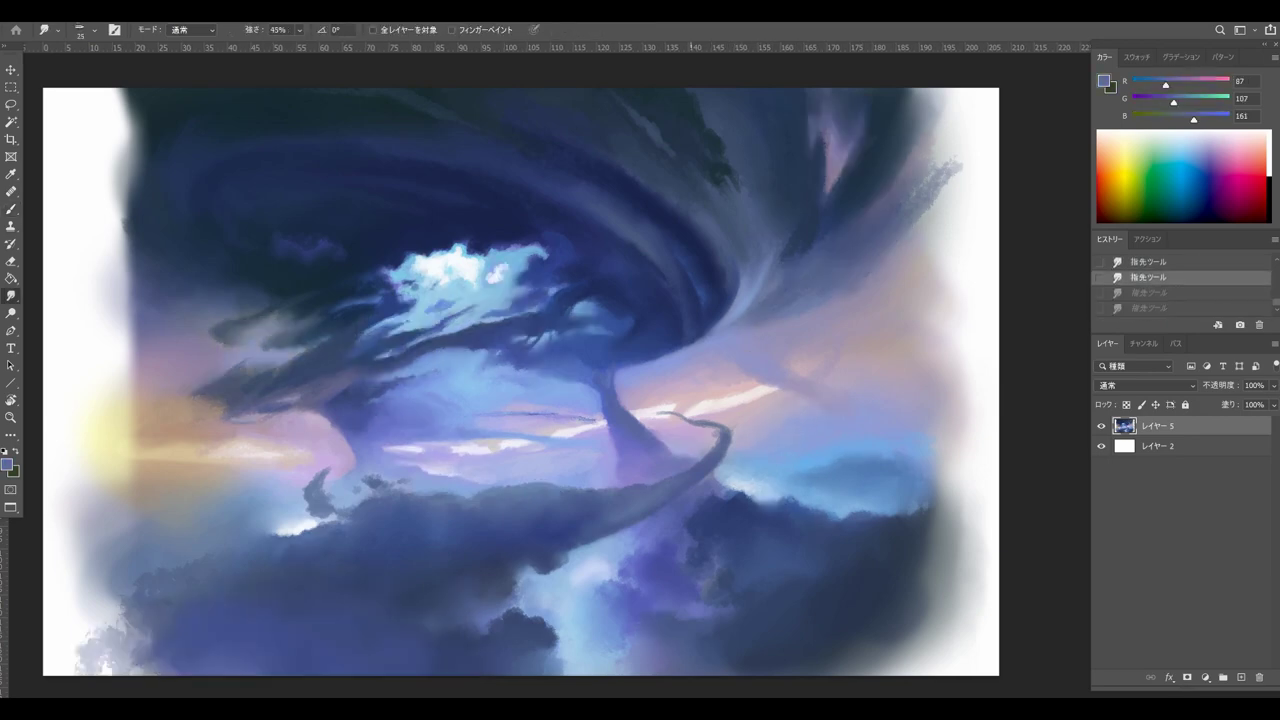
Step: Smudge the lower edge of the curved cloud tail and paint short pale blue strokes along it
{"action": "mouse_move", "coordinate": [700, 492]}
{"action": "left_mouse_down"}
{"action": "mouse_move", "coordinate": [691, 505]}
{"action": "mouse_move", "coordinate": [708, 486]}
{"action": "left_mouse_up"}
{"action": "key", "text": "b"}
{"action": "left_click", "coordinate": [736, 486], "text": "alt"}
{"action": "left_click_drag", "start_coordinate": [716, 480], "coordinate": [702, 490]}
{"action": "left_click_drag", "start_coordinate": [712, 478], "coordinate": [698, 488]}
{"action": "left_click_drag", "start_coordinate": [708, 482], "coordinate": [696, 491]}
{"action": "key", "text": "ctrl+z"}
{"action": "left_click", "coordinate": [709, 484], "text": "alt"}
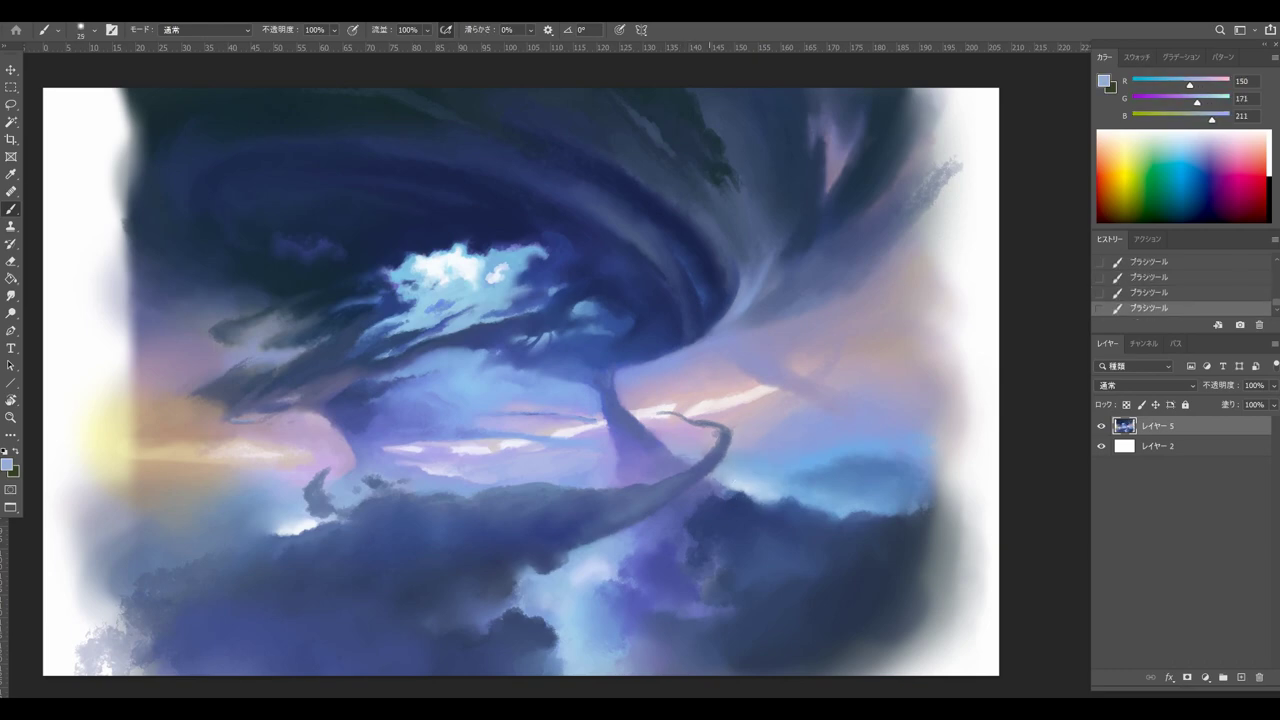
Step: Sample purples and blues and refine the top of the left-hand funnel where it joins the cloud, reducing the brush size
{"action": "left_click", "coordinate": [372, 408], "text": "alt"}
{"action": "key", "text": "ctrl+z"}
{"action": "left_click", "coordinate": [378, 414], "text": "alt"}
{"action": "mouse_move", "coordinate": [386, 402]}
{"action": "left_mouse_down"}
{"action": "mouse_move", "coordinate": [376, 418]}
{"action": "mouse_move", "coordinate": [440, 386]}
{"action": "mouse_move", "coordinate": [320, 402]}
{"action": "left_mouse_up"}
{"action": "left_click", "coordinate": [370, 410], "text": "alt"}
{"action": "left_click", "coordinate": [379, 418], "text": "alt"}
{"action": "left_click", "coordinate": [379, 408], "text": "alt"}
{"action": "key", "text": "bracketleft"}
{"action": "key", "text": "ctrl+z"}
{"action": "key", "text": "bracketleft"}
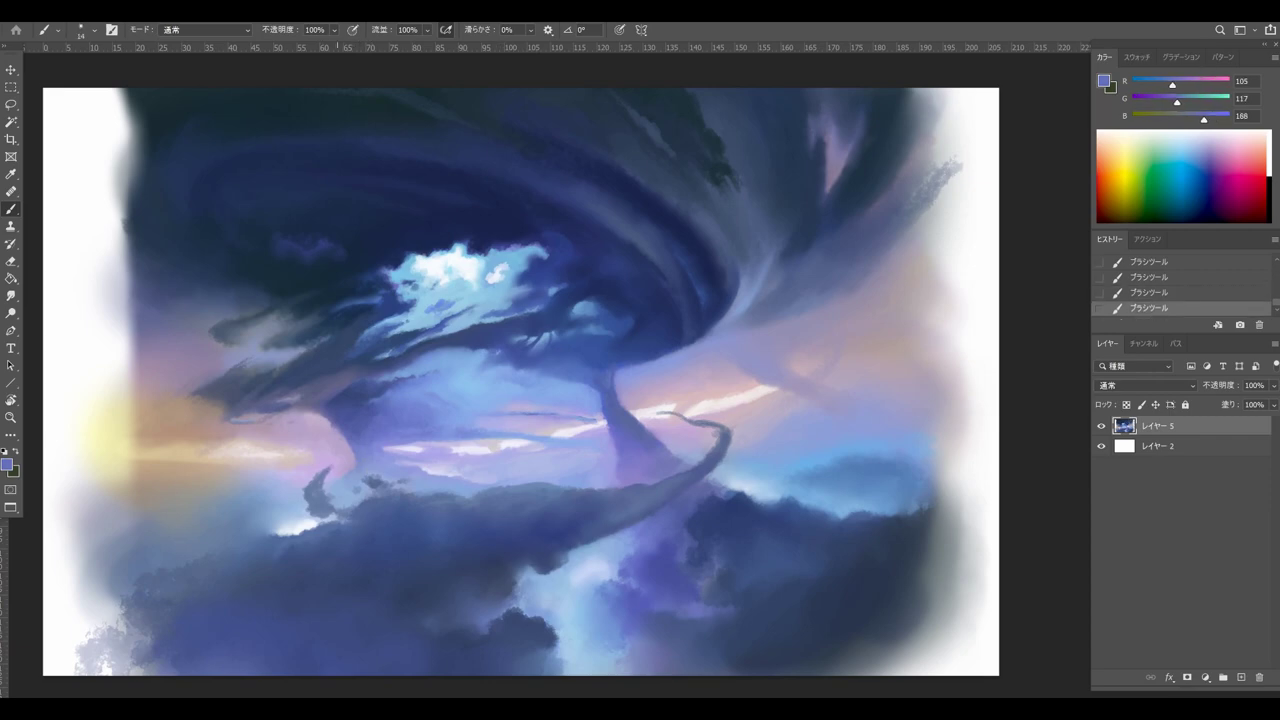
Step: Sample the lilac haze and paint a thin stroke down the small curled cloud towards its highlight
{"action": "left_click", "coordinate": [296, 524], "text": "alt"}
{"action": "left_click", "coordinate": [300, 518], "text": "alt"}
{"action": "left_click_drag", "start_coordinate": [300, 526], "coordinate": [312, 530]}
{"action": "key", "text": "ctrl+z"}
{"action": "left_click", "coordinate": [338, 478], "text": "alt"}
{"action": "left_click_drag", "start_coordinate": [332, 476], "coordinate": [292, 530]}
Step: Smudge the bright highlight at the foot of the small curled cloud into the lower cloud bank
{"action": "key", "text": "r"}
{"action": "left_click_drag", "start_coordinate": [300, 522], "coordinate": [286, 530]}
{"action": "left_click_drag", "start_coordinate": [310, 520], "coordinate": [296, 528]}
{"action": "left_click_drag", "start_coordinate": [302, 526], "coordinate": [290, 532]}
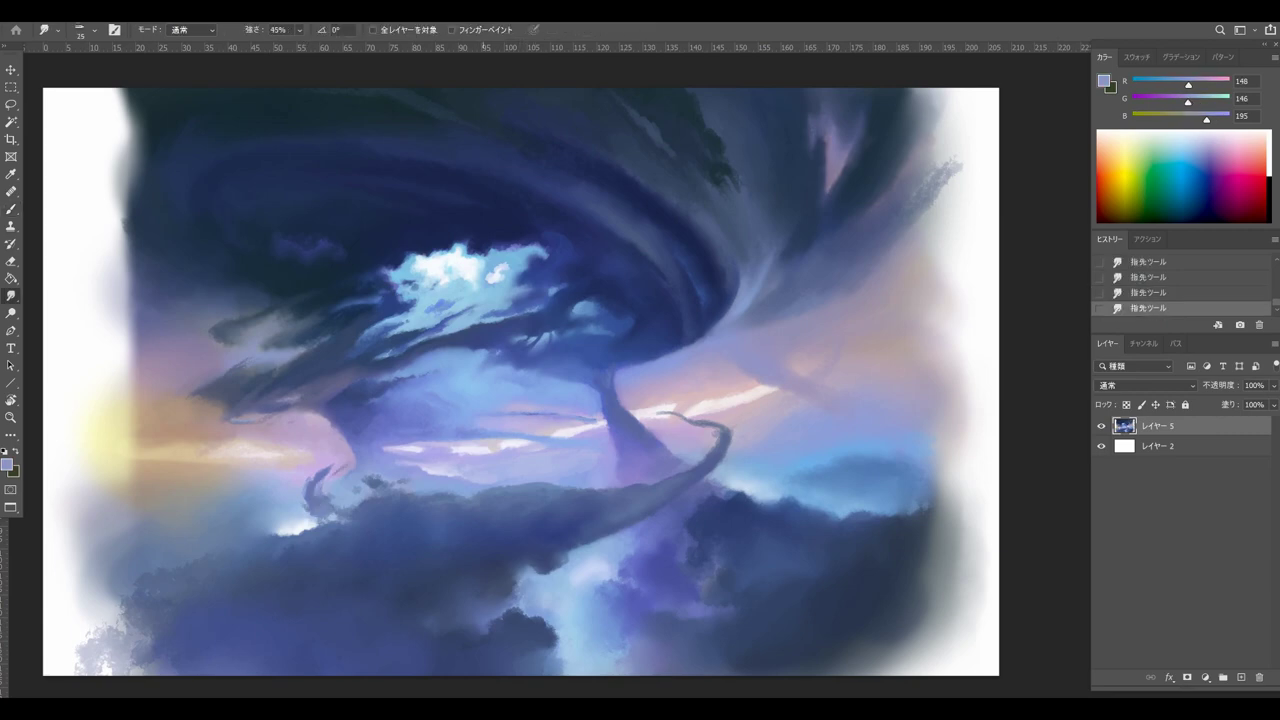
Step: Brush over the upper right part of the bright opening, undo a stray stroke and sample the dark blue beside it
{"action": "key", "text": "b"}
{"action": "left_click_drag", "start_coordinate": [514, 242], "coordinate": [476, 278]}
{"action": "left_click", "coordinate": [506, 236], "text": "alt"}
{"action": "key", "text": "ctrl+z"}
{"action": "left_click", "coordinate": [520, 280], "text": "alt"}
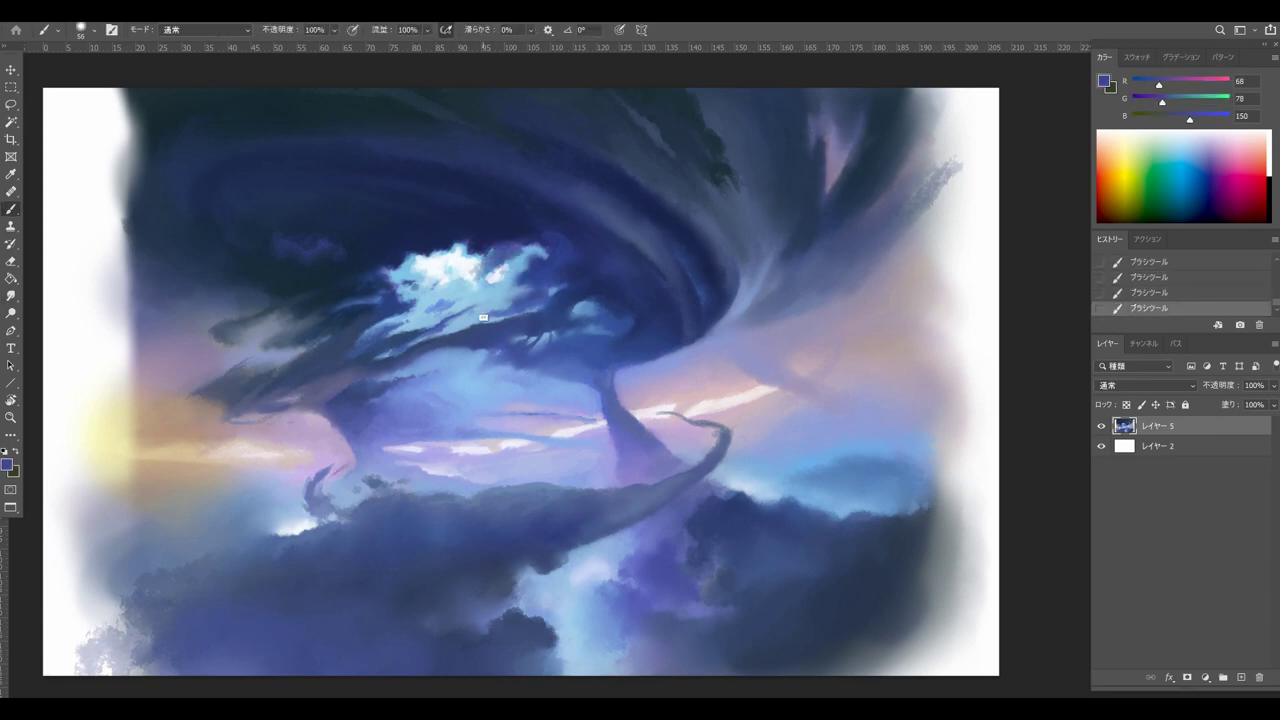
Step: Sample blues within the bright opening and paint down the small white highlight beside its main core, undoing the last stroke
{"action": "left_click", "coordinate": [448, 272], "text": "alt"}
{"action": "left_click", "coordinate": [492, 300], "text": "alt"}
{"action": "mouse_move", "coordinate": [489, 293]}
{"action": "left_mouse_down"}
{"action": "mouse_move", "coordinate": [479, 301]}
{"action": "mouse_move", "coordinate": [486, 269]}
{"action": "left_mouse_up"}
{"action": "left_click", "coordinate": [484, 290], "text": "alt"}
{"action": "left_click", "coordinate": [508, 262], "text": "alt"}
{"action": "left_click", "coordinate": [486, 286], "text": "alt"}
{"action": "left_click", "coordinate": [496, 236], "text": "alt"}
{"action": "key", "text": "ctrl+z"}
Step: Sample the surrounding dark blue and the opening's light blues to refine the wisps in its right half
{"action": "left_click", "coordinate": [534, 268], "text": "alt"}
{"action": "left_click", "coordinate": [507, 249], "text": "alt"}
{"action": "mouse_move", "coordinate": [512, 248]}
{"action": "left_mouse_down"}
{"action": "mouse_move", "coordinate": [486, 250]}
{"action": "mouse_move", "coordinate": [492, 280]}
{"action": "left_mouse_up"}
{"action": "left_click", "coordinate": [510, 272], "text": "alt"}
{"action": "left_click", "coordinate": [506, 248], "text": "alt"}
{"action": "left_click", "coordinate": [512, 268], "text": "alt"}
{"action": "left_click", "coordinate": [506, 248], "text": "alt"}
{"action": "left_click", "coordinate": [482, 288], "text": "alt"}
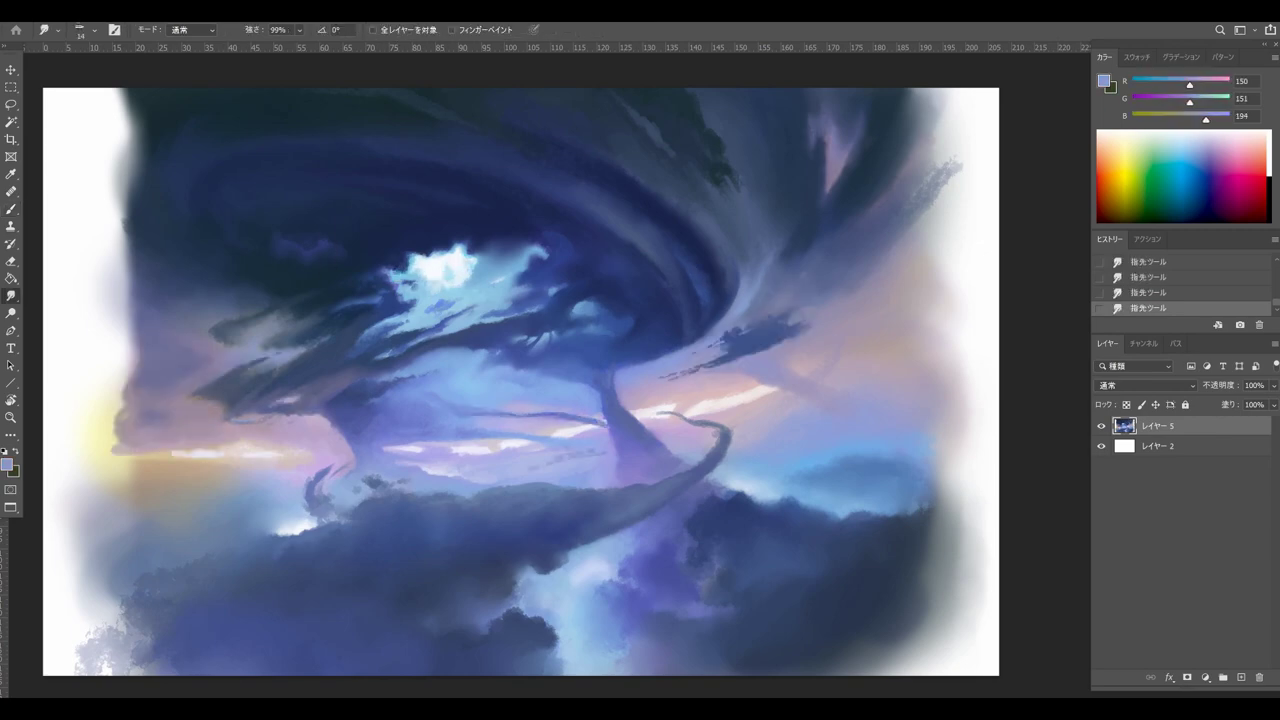
Step: Add a new layer above the painting and set the foreground colour to bright red, RGB 255, 0, 33
{"action": "left_click", "coordinate": [1241, 678]}
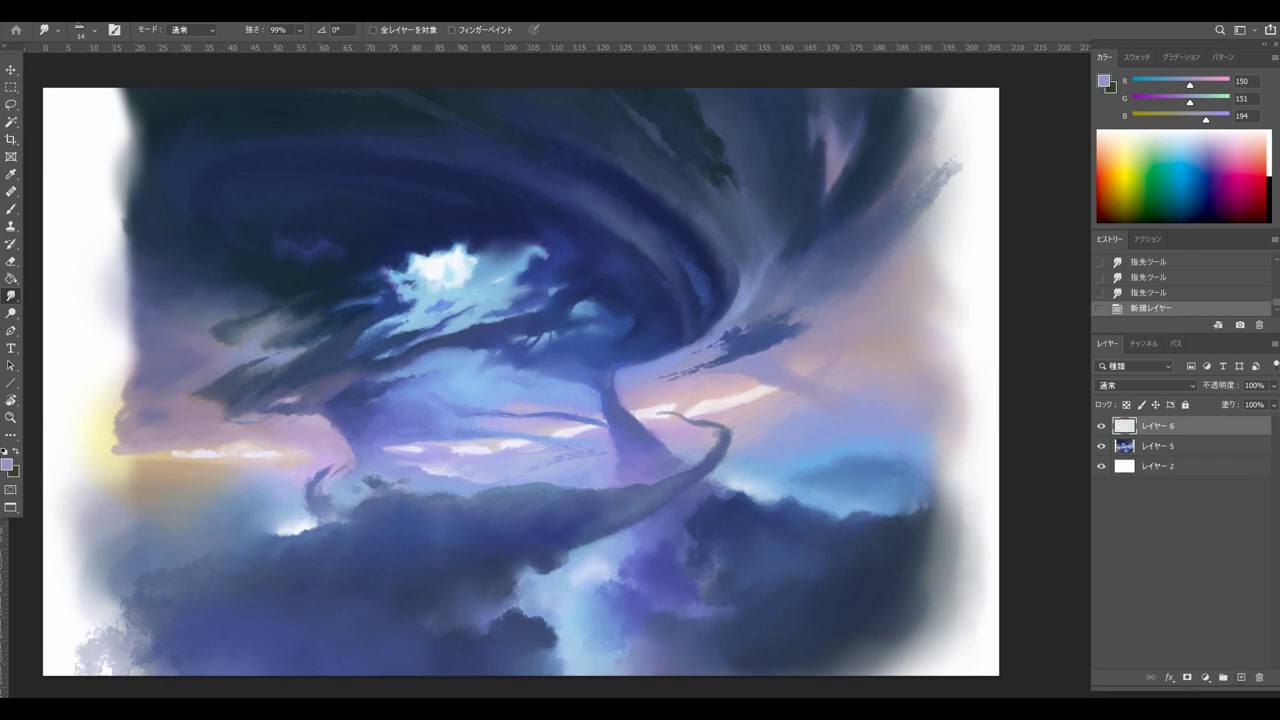
{"action": "left_click", "coordinate": [1100, 194]}
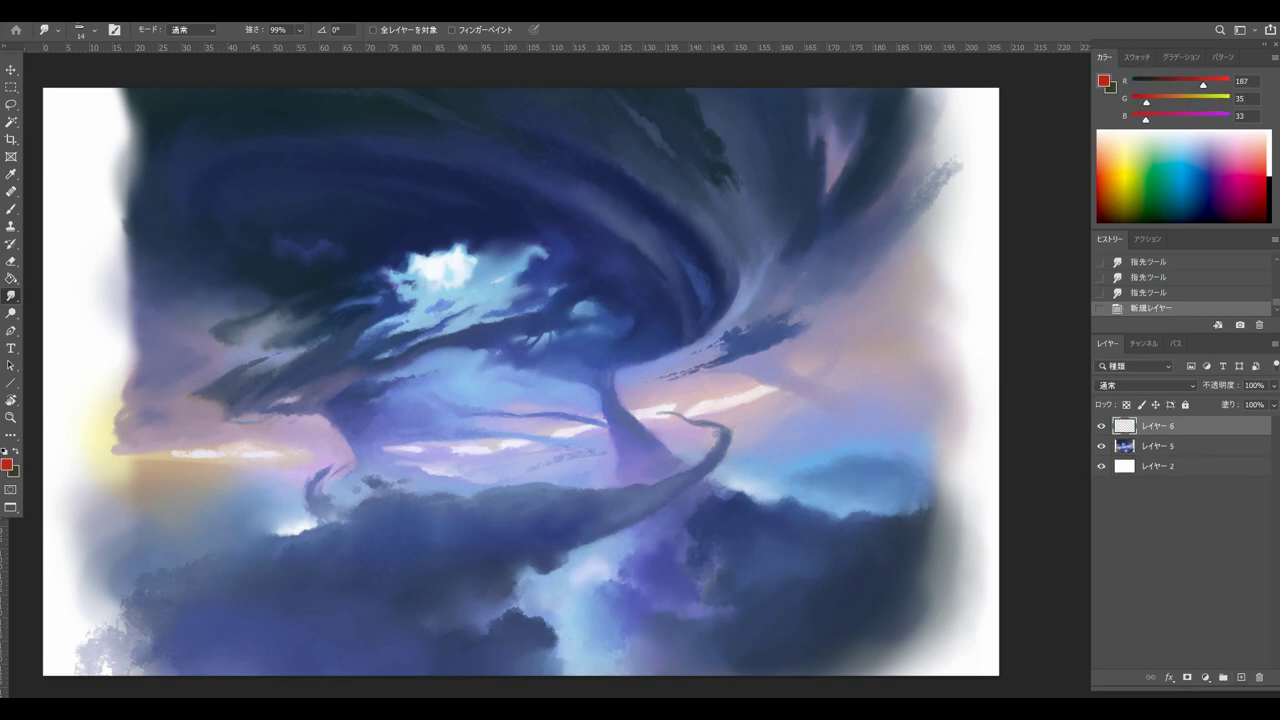
{"action": "left_click", "coordinate": [1104, 194]}
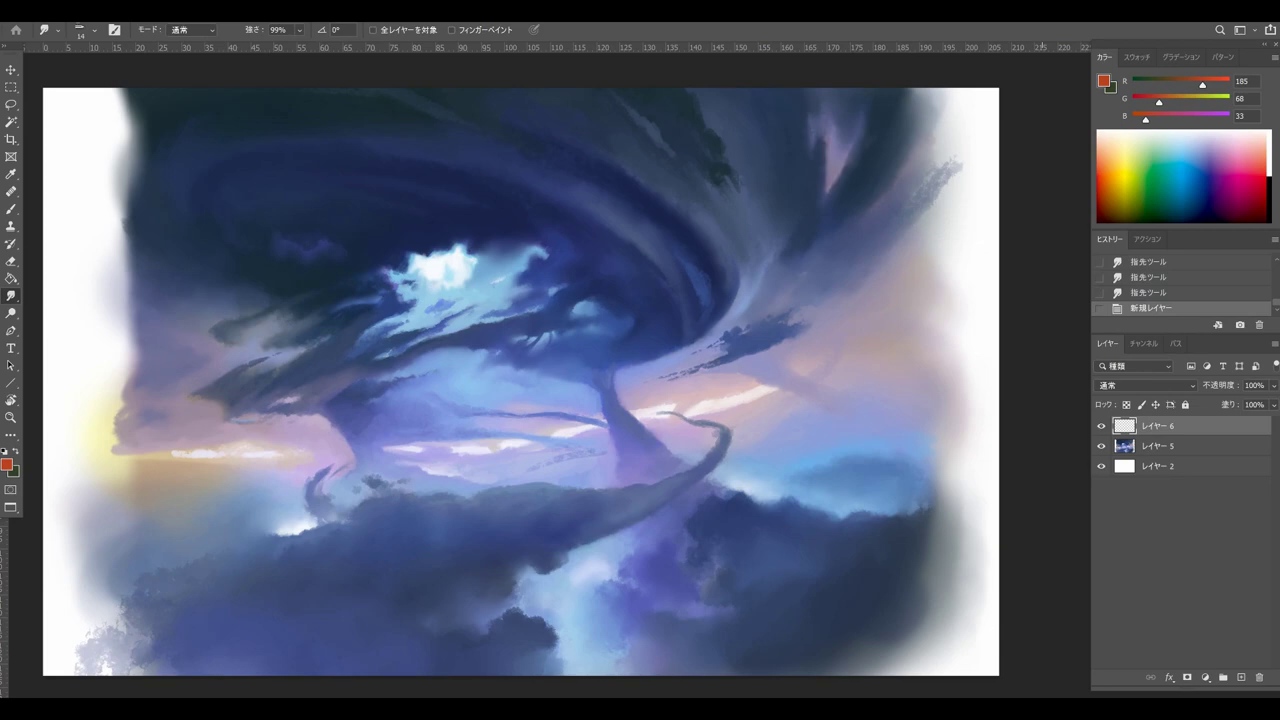
{"action": "left_click_drag", "start_coordinate": [1202, 85], "coordinate": [1230, 85]}
{"action": "left_click_drag", "start_coordinate": [1152, 102], "coordinate": [1133, 102]}
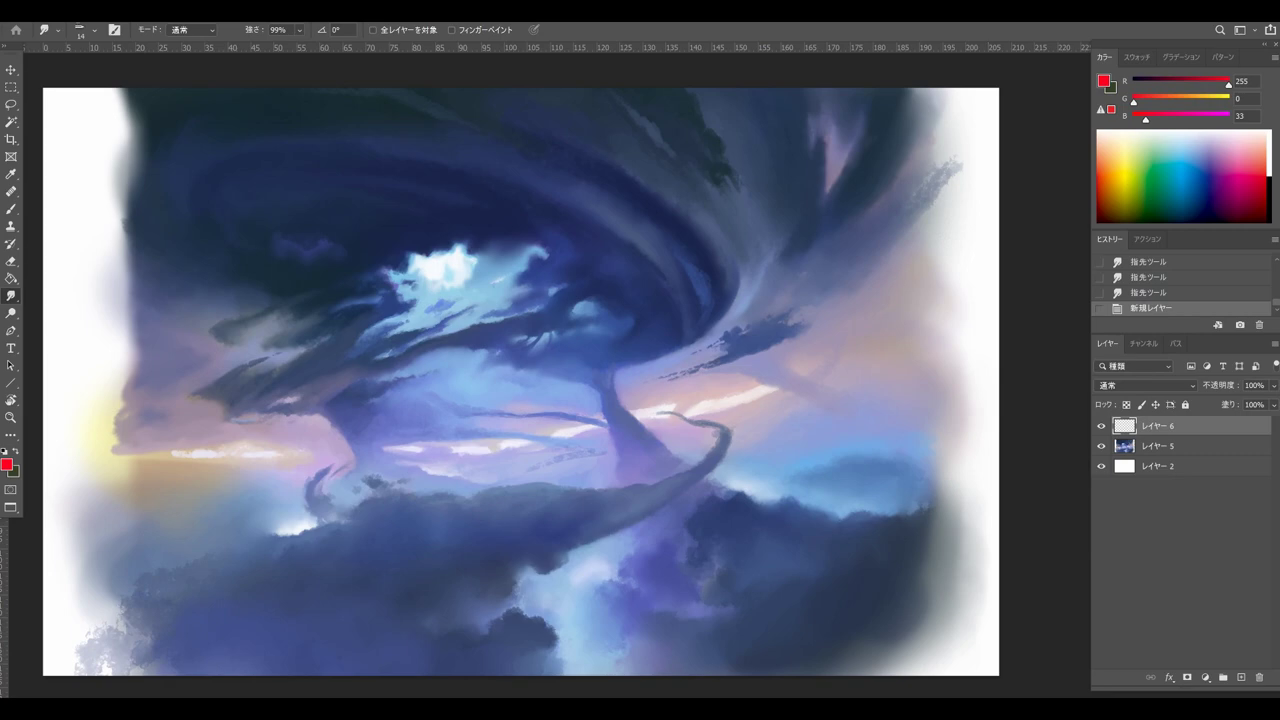
{"action": "key", "text": "F5"}
{"action": "key", "text": "F5"}
{"action": "left_click", "coordinate": [1101, 426]}
{"action": "left_click", "coordinate": [1101, 446]}
{"action": "left_click", "coordinate": [1101, 446]}
{"action": "left_click", "coordinate": [1101, 426]}
{"action": "key", "text": "ctrl+comma"}
{"action": "key", "text": "ctrl+comma"}
Step: Brush a thick red outline around the main cloud masses, covering the vortex, both funnels and the lower cloud bank with its tail
{"action": "key", "text": "b"}
{"action": "left_click_drag", "start_coordinate": [790, 315], "coordinate": [905, 232]}
{"action": "key", "text": "ctrl+z"}
{"action": "mouse_move", "coordinate": [947, 176]}
{"action": "left_mouse_down"}
{"action": "mouse_move", "coordinate": [870, 267]}
{"action": "mouse_move", "coordinate": [640, 368]}
{"action": "mouse_move", "coordinate": [626, 398]}
{"action": "mouse_move", "coordinate": [691, 458]}
{"action": "left_mouse_up"}
{"action": "mouse_move", "coordinate": [602, 398]}
{"action": "left_mouse_down"}
{"action": "mouse_move", "coordinate": [617, 490]}
{"action": "mouse_move", "coordinate": [490, 370]}
{"action": "left_mouse_up"}
{"action": "left_click", "coordinate": [483, 427]}
{"action": "mouse_move", "coordinate": [327, 413]}
{"action": "left_mouse_down"}
{"action": "mouse_move", "coordinate": [300, 533]}
{"action": "mouse_move", "coordinate": [176, 410]}
{"action": "mouse_move", "coordinate": [255, 350]}
{"action": "mouse_move", "coordinate": [116, 205]}
{"action": "mouse_move", "coordinate": [142, 95]}
{"action": "left_mouse_up"}
{"action": "mouse_move", "coordinate": [166, 551]}
{"action": "left_mouse_down"}
{"action": "mouse_move", "coordinate": [355, 489]}
{"action": "mouse_move", "coordinate": [612, 485]}
{"action": "mouse_move", "coordinate": [720, 432]}
{"action": "mouse_move", "coordinate": [660, 410]}
{"action": "left_mouse_up"}
{"action": "mouse_move", "coordinate": [722, 450]}
{"action": "left_mouse_down"}
{"action": "mouse_move", "coordinate": [578, 552]}
{"action": "mouse_move", "coordinate": [560, 672]}
{"action": "left_mouse_up"}
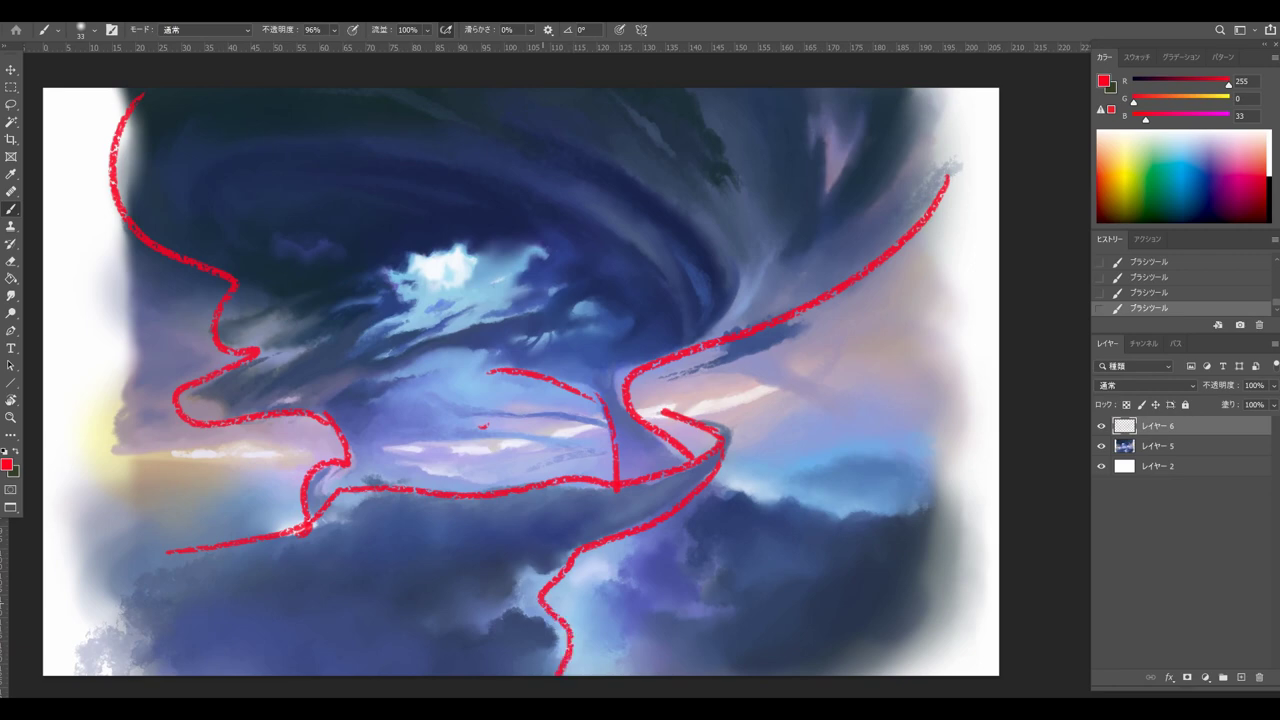
{"action": "mouse_move", "coordinate": [745, 497]}
{"action": "left_mouse_down"}
{"action": "mouse_move", "coordinate": [943, 534]}
{"action": "mouse_move", "coordinate": [962, 553]}
{"action": "left_mouse_up"}
{"action": "left_click_drag", "start_coordinate": [724, 615], "coordinate": [625, 675]}
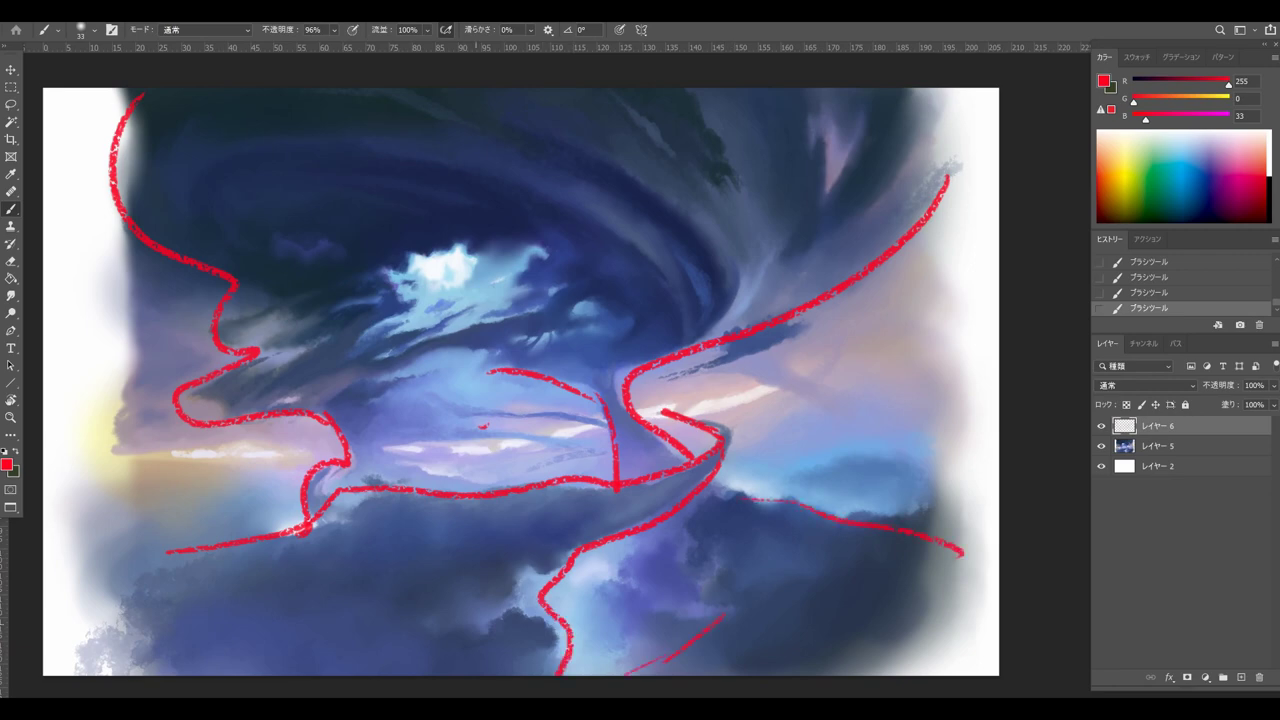
{"action": "key", "text": "ctrl+z"}
{"action": "key", "text": "ctrl+z"}
{"action": "key", "text": "ctrl+z"}
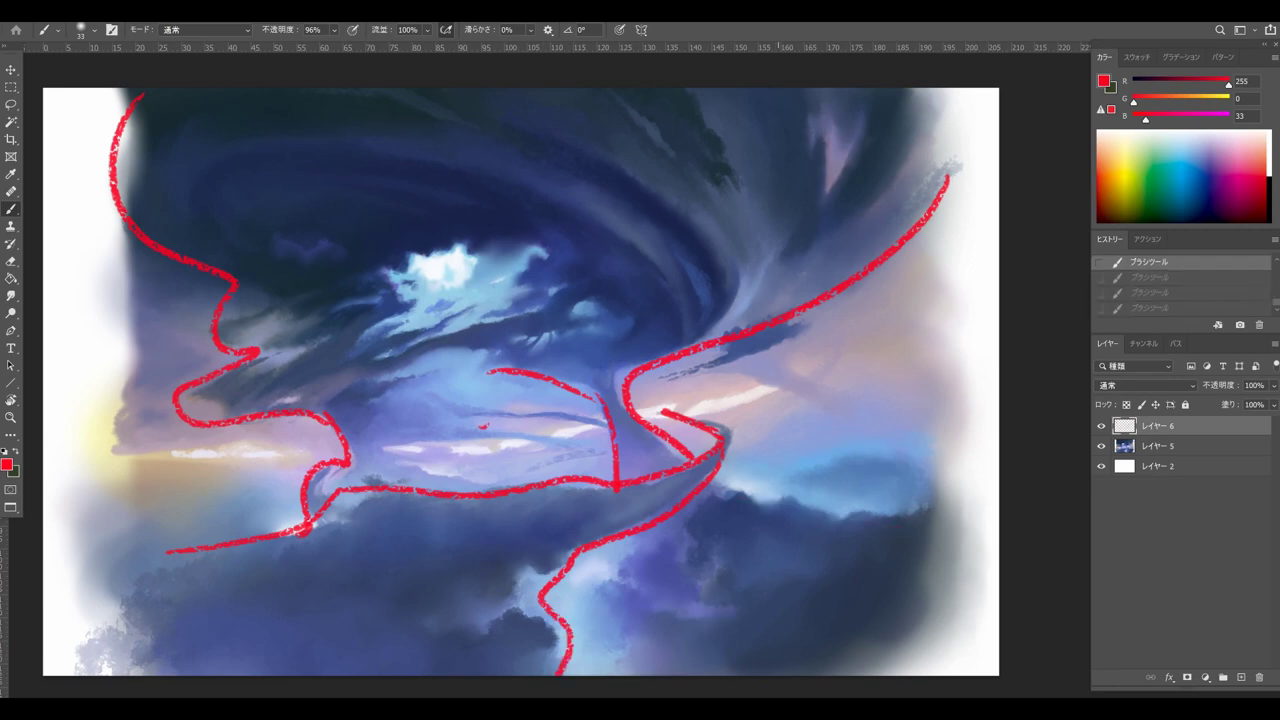
Step: Hatch the distant horizon sky on both sides and between the funnels with thin diagonal red strokes
{"action": "left_click_drag", "start_coordinate": [200, 442], "coordinate": [154, 505]}
{"action": "mouse_move", "coordinate": [278, 428]}
{"action": "left_mouse_down"}
{"action": "mouse_move", "coordinate": [200, 511]}
{"action": "mouse_move", "coordinate": [250, 502]}
{"action": "left_mouse_up"}
{"action": "left_click_drag", "start_coordinate": [439, 448], "coordinate": [431, 462]}
{"action": "left_click_drag", "start_coordinate": [490, 440], "coordinate": [470, 464]}
{"action": "mouse_move", "coordinate": [503, 441]}
{"action": "left_mouse_down"}
{"action": "mouse_move", "coordinate": [485, 467]}
{"action": "mouse_move", "coordinate": [513, 473]}
{"action": "left_mouse_up"}
{"action": "left_click_drag", "start_coordinate": [571, 428], "coordinate": [553, 446]}
{"action": "left_click_drag", "start_coordinate": [585, 431], "coordinate": [561, 451]}
{"action": "left_click_drag", "start_coordinate": [728, 379], "coordinate": [682, 412]}
{"action": "left_click_drag", "start_coordinate": [775, 388], "coordinate": [740, 417]}
{"action": "left_click_drag", "start_coordinate": [835, 398], "coordinate": [776, 441]}
{"action": "left_click_drag", "start_coordinate": [873, 423], "coordinate": [795, 480]}
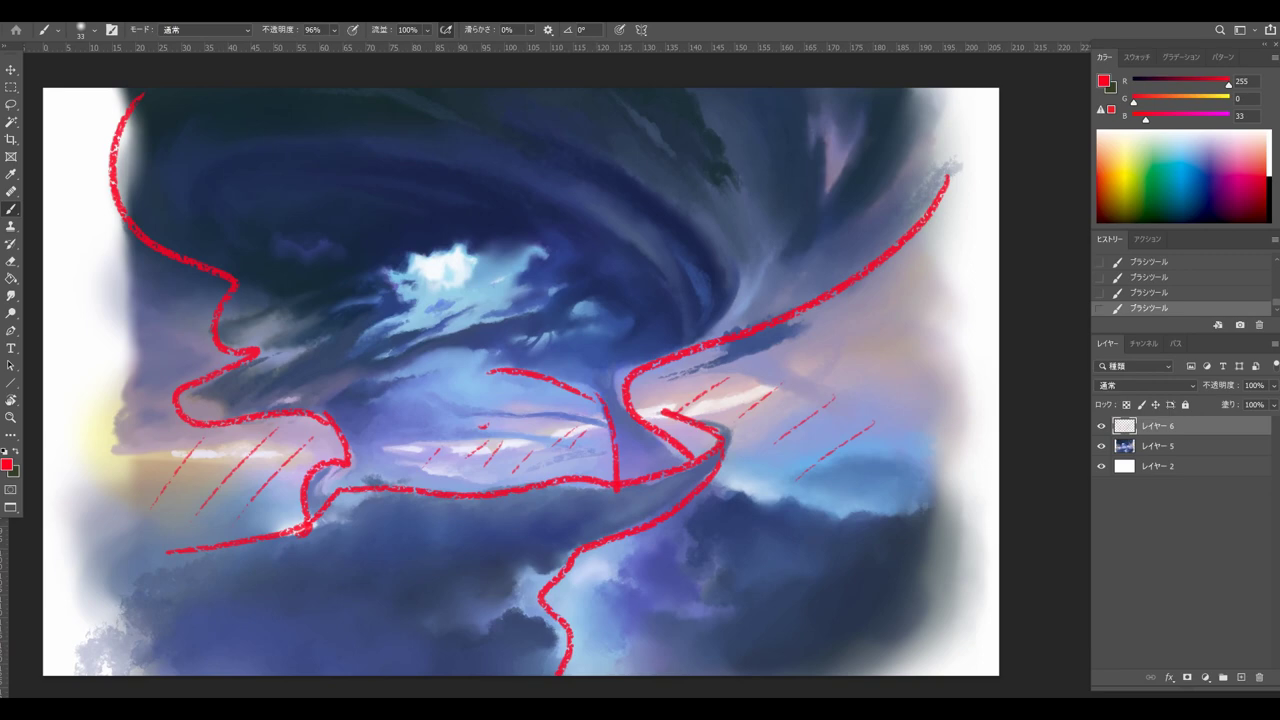
Step: Hide the red outline layer and trace the left-hand cloud's upper tip in thin red on a new layer
{"action": "left_click", "coordinate": [1101, 426]}
{"action": "left_click", "coordinate": [1241, 677]}
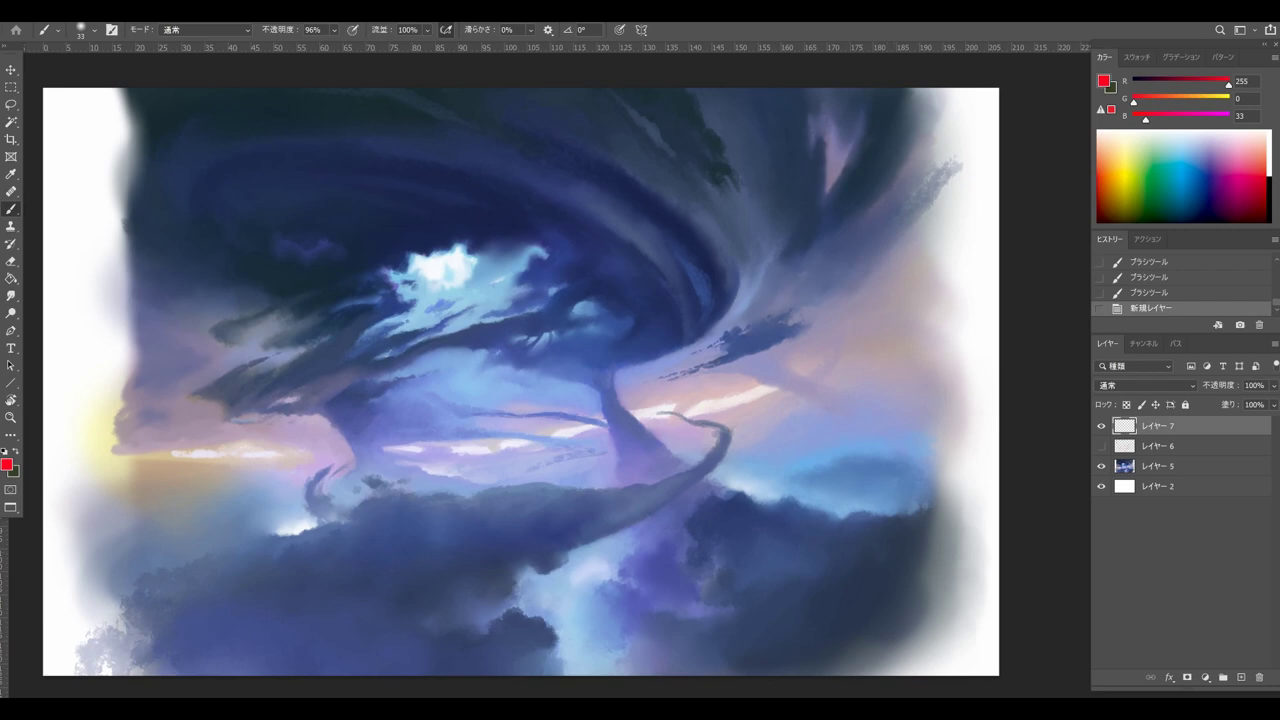
{"action": "left_click_drag", "start_coordinate": [754, 308], "coordinate": [737, 334]}
{"action": "mouse_move", "coordinate": [210, 281]}
{"action": "left_mouse_down"}
{"action": "mouse_move", "coordinate": [268, 300]}
{"action": "mouse_move", "coordinate": [208, 328]}
{"action": "mouse_move", "coordinate": [236, 347]}
{"action": "left_mouse_up"}
{"action": "key", "text": "ctrl+z"}
{"action": "left_click", "coordinate": [239, 347]}
{"action": "left_click", "coordinate": [236, 347]}
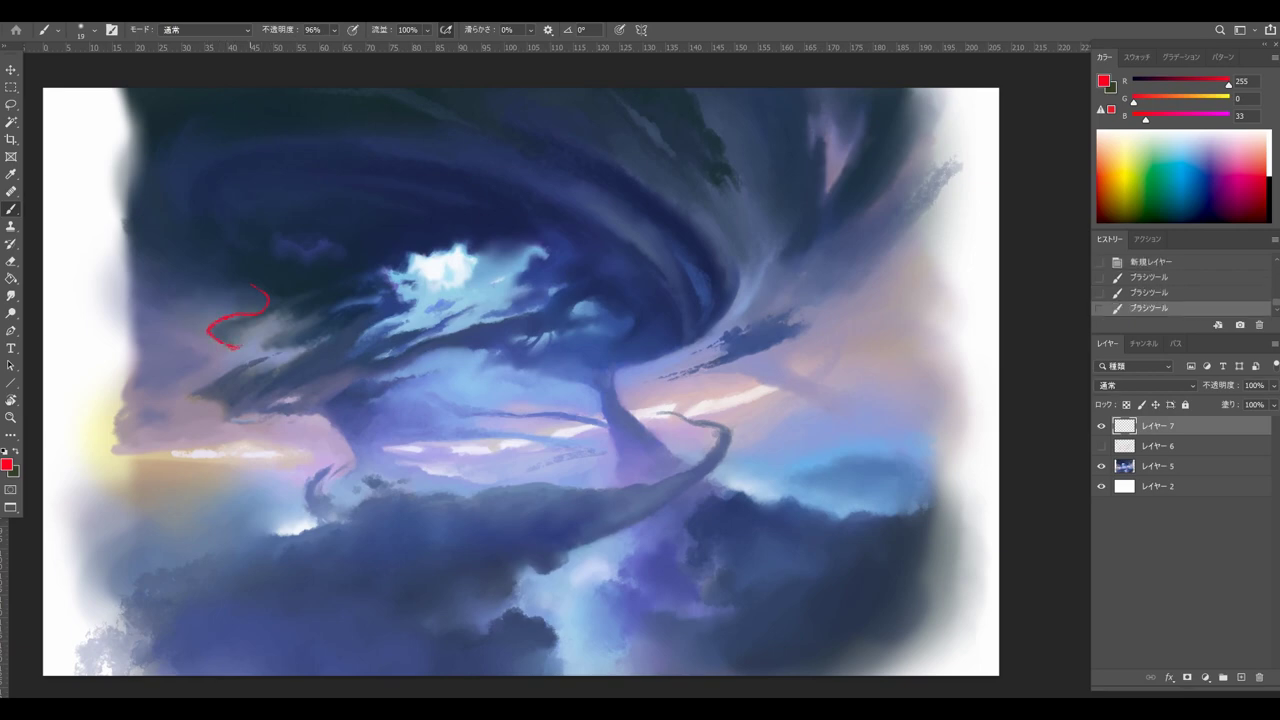
Step: Trace the left-hand cloud's jagged edges and the outer edge of the left funnel in red
{"action": "left_click_drag", "start_coordinate": [294, 296], "coordinate": [355, 272]}
{"action": "mouse_move", "coordinate": [266, 355]}
{"action": "left_mouse_down"}
{"action": "mouse_move", "coordinate": [181, 394]}
{"action": "mouse_move", "coordinate": [218, 404]}
{"action": "left_mouse_up"}
{"action": "mouse_move", "coordinate": [226, 421]}
{"action": "left_mouse_down"}
{"action": "mouse_move", "coordinate": [277, 428]}
{"action": "mouse_move", "coordinate": [305, 413]}
{"action": "mouse_move", "coordinate": [345, 432]}
{"action": "mouse_move", "coordinate": [355, 462]}
{"action": "left_mouse_up"}
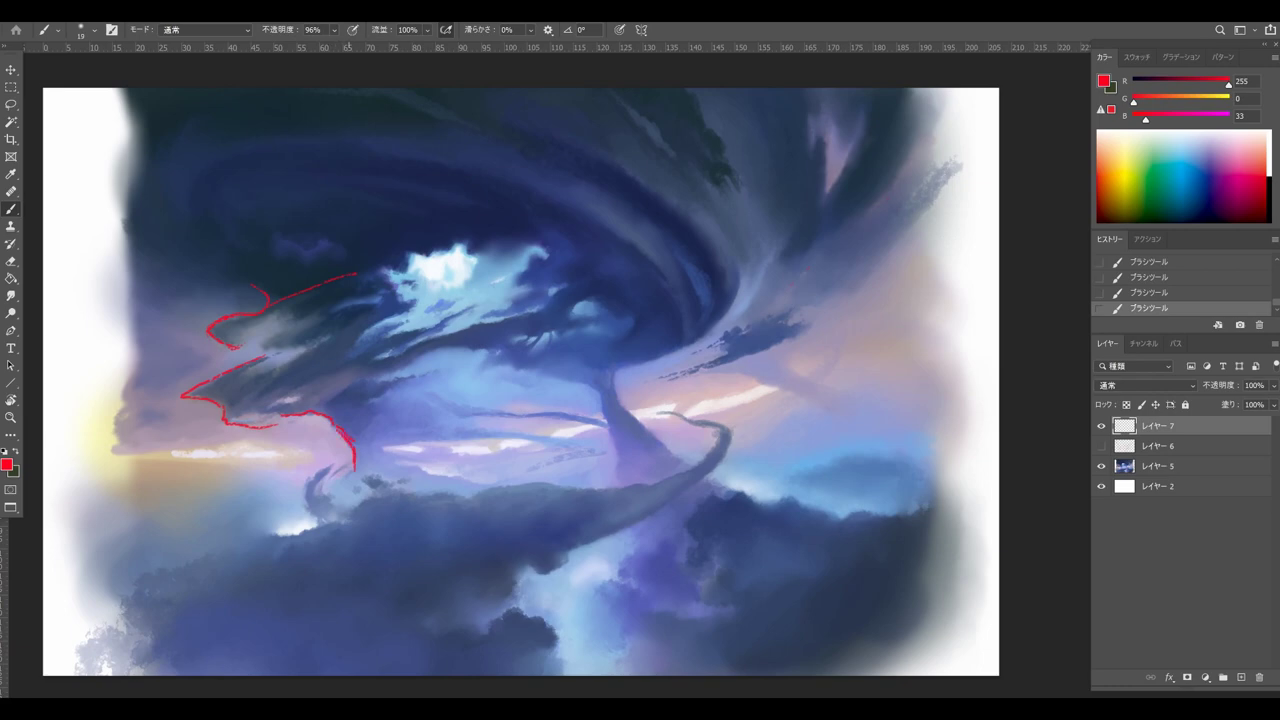
Step: Handwrite the labels 手前 and 奥 on either side of the left funnel's red edge line
{"action": "mouse_move", "coordinate": [378, 408]}
{"action": "left_mouse_down"}
{"action": "mouse_move", "coordinate": [397, 402]}
{"action": "mouse_move", "coordinate": [384, 432]}
{"action": "mouse_move", "coordinate": [400, 431]}
{"action": "left_mouse_up"}
{"action": "mouse_move", "coordinate": [294, 439]}
{"action": "left_mouse_down"}
{"action": "mouse_move", "coordinate": [298, 450]}
{"action": "mouse_move", "coordinate": [310, 439]}
{"action": "left_mouse_up"}
{"action": "mouse_move", "coordinate": [304, 433]}
{"action": "left_mouse_down"}
{"action": "mouse_move", "coordinate": [312, 450]}
{"action": "mouse_move", "coordinate": [298, 464]}
{"action": "mouse_move", "coordinate": [290, 440]}
{"action": "left_mouse_up"}
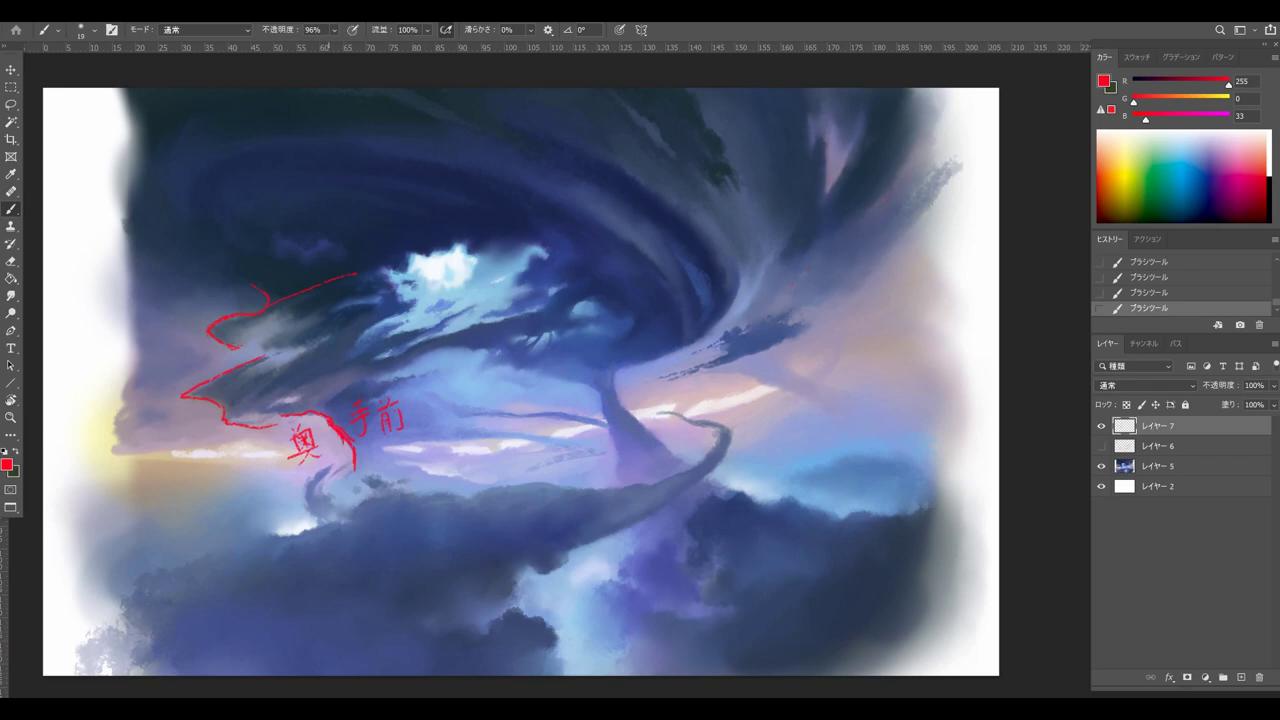
Step: Trace both edges of the central funnel and hatch the area beside its right edge with short diagonal red strokes
{"action": "left_click_drag", "start_coordinate": [612, 368], "coordinate": [686, 462]}
{"action": "left_click_drag", "start_coordinate": [577, 381], "coordinate": [618, 478]}
{"action": "mouse_move", "coordinate": [636, 375]}
{"action": "left_mouse_down"}
{"action": "mouse_move", "coordinate": [621, 395]}
{"action": "mouse_move", "coordinate": [630, 403]}
{"action": "left_mouse_up"}
{"action": "left_click_drag", "start_coordinate": [663, 379], "coordinate": [645, 407]}
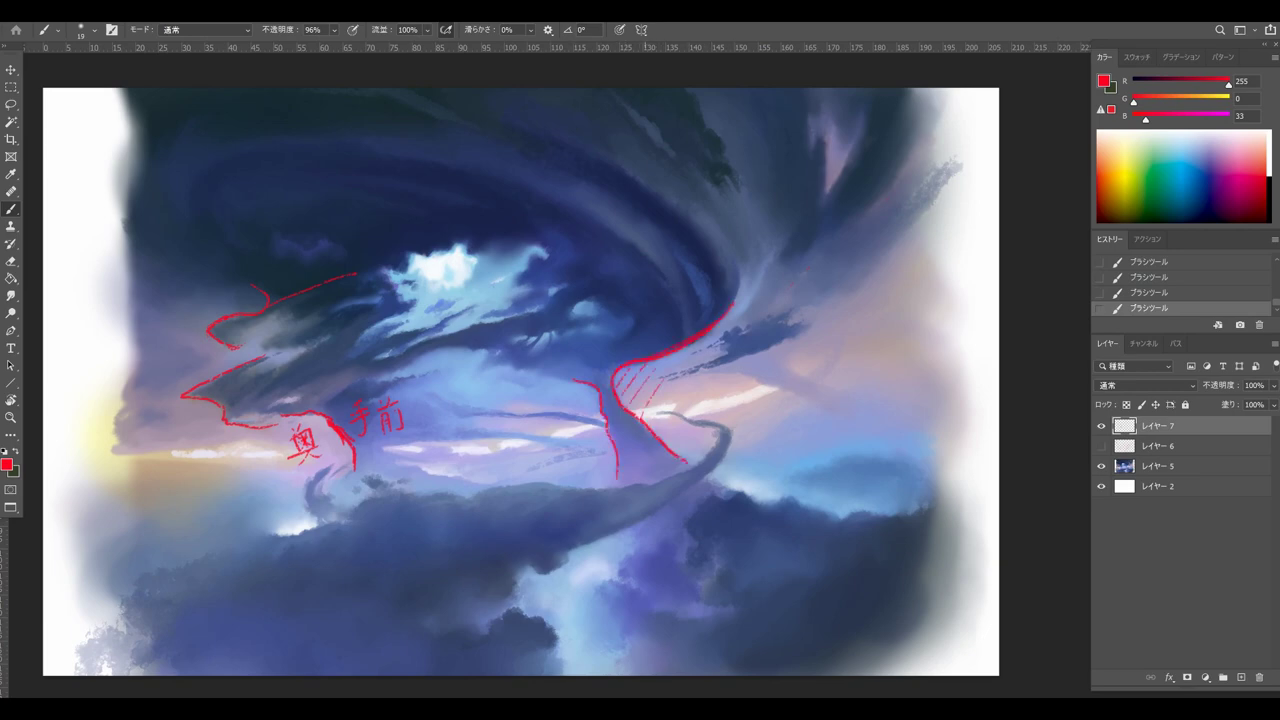
{"action": "left_click_drag", "start_coordinate": [580, 382], "coordinate": [583, 416]}
{"action": "key", "text": "ctrl+z"}
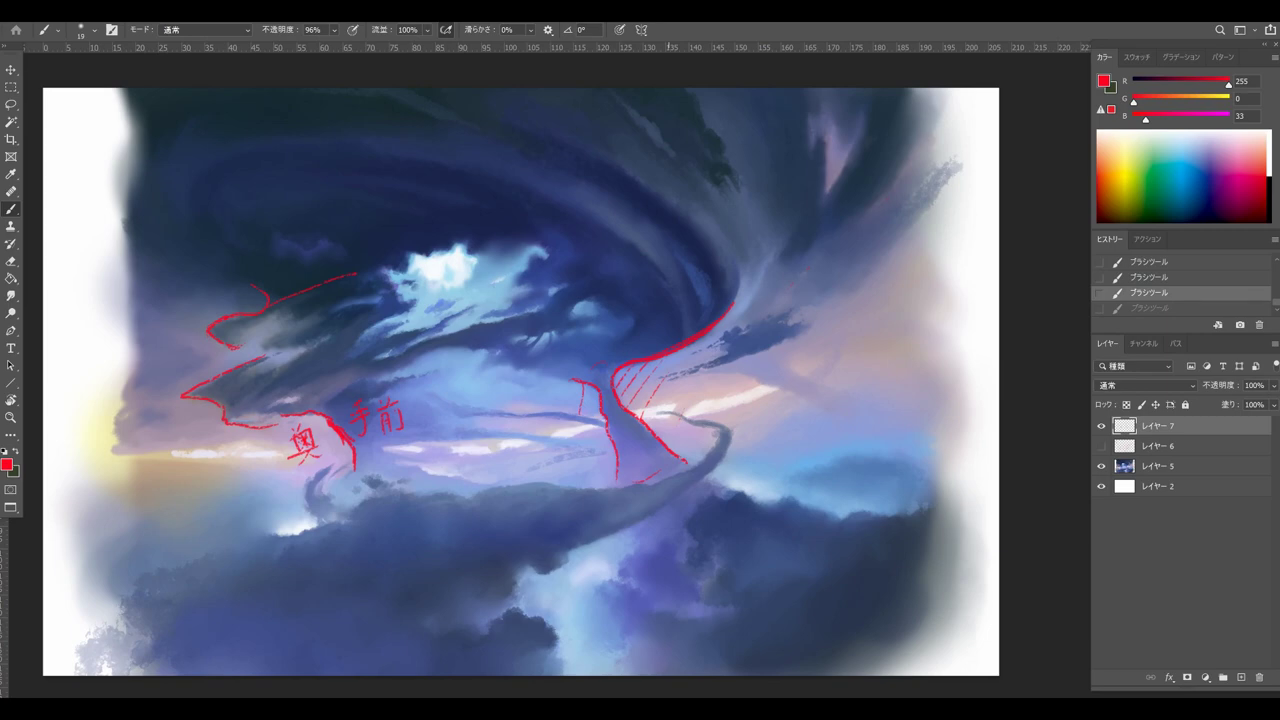
Step: Outline the pale horizon strip between the funnels in red and thicken the central funnel's left edge line
{"action": "left_click_drag", "start_coordinate": [388, 444], "coordinate": [516, 439]}
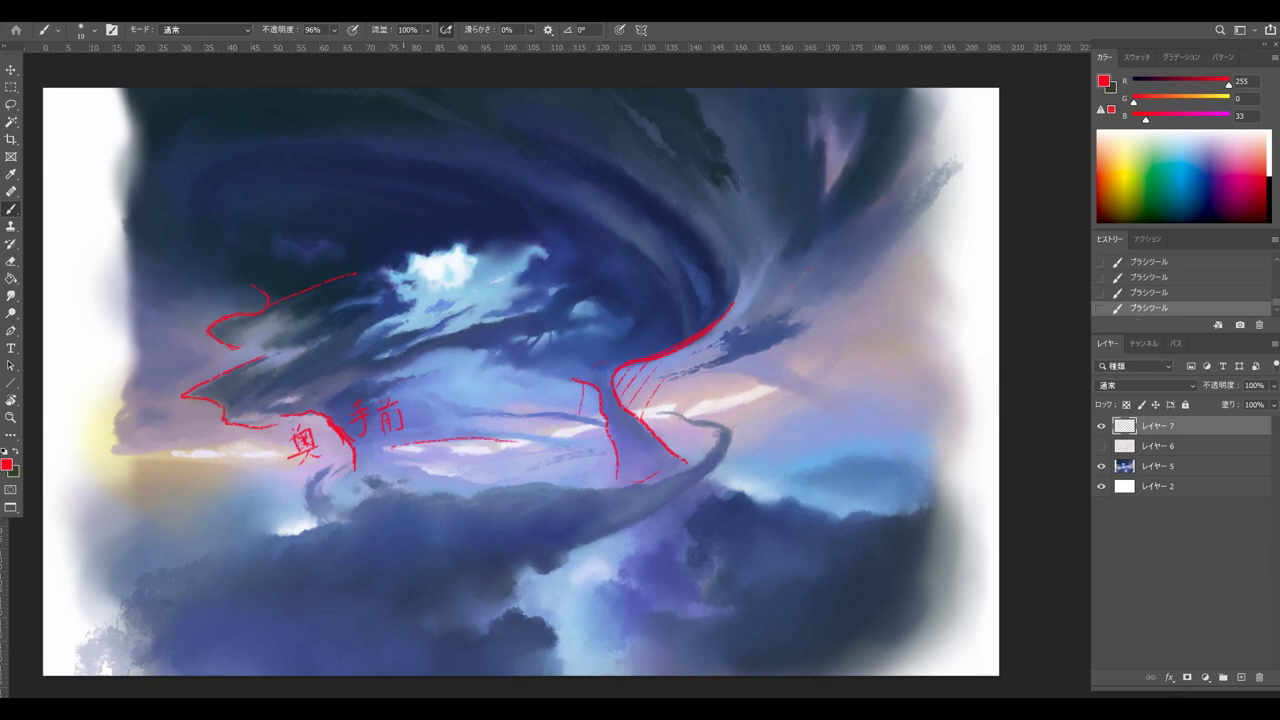
{"action": "left_click_drag", "start_coordinate": [440, 475], "coordinate": [526, 480]}
{"action": "left_click_drag", "start_coordinate": [603, 414], "coordinate": [621, 478]}
{"action": "mouse_move", "coordinate": [592, 388]}
{"action": "left_mouse_down"}
{"action": "mouse_move", "coordinate": [599, 405]}
{"action": "mouse_move", "coordinate": [675, 441]}
{"action": "mouse_move", "coordinate": [648, 428]}
{"action": "mouse_move", "coordinate": [613, 376]}
{"action": "left_mouse_up"}
{"action": "key", "text": "ctrl+z"}
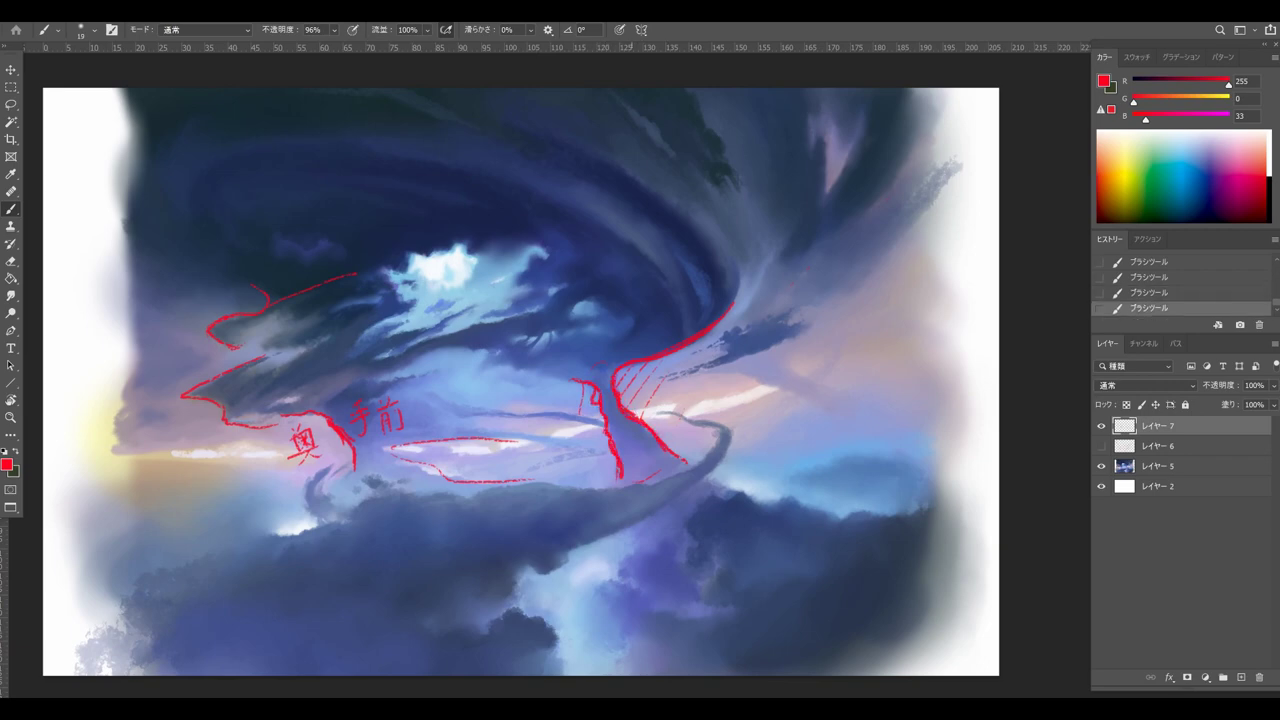
{"action": "key", "text": "ctrl+z"}
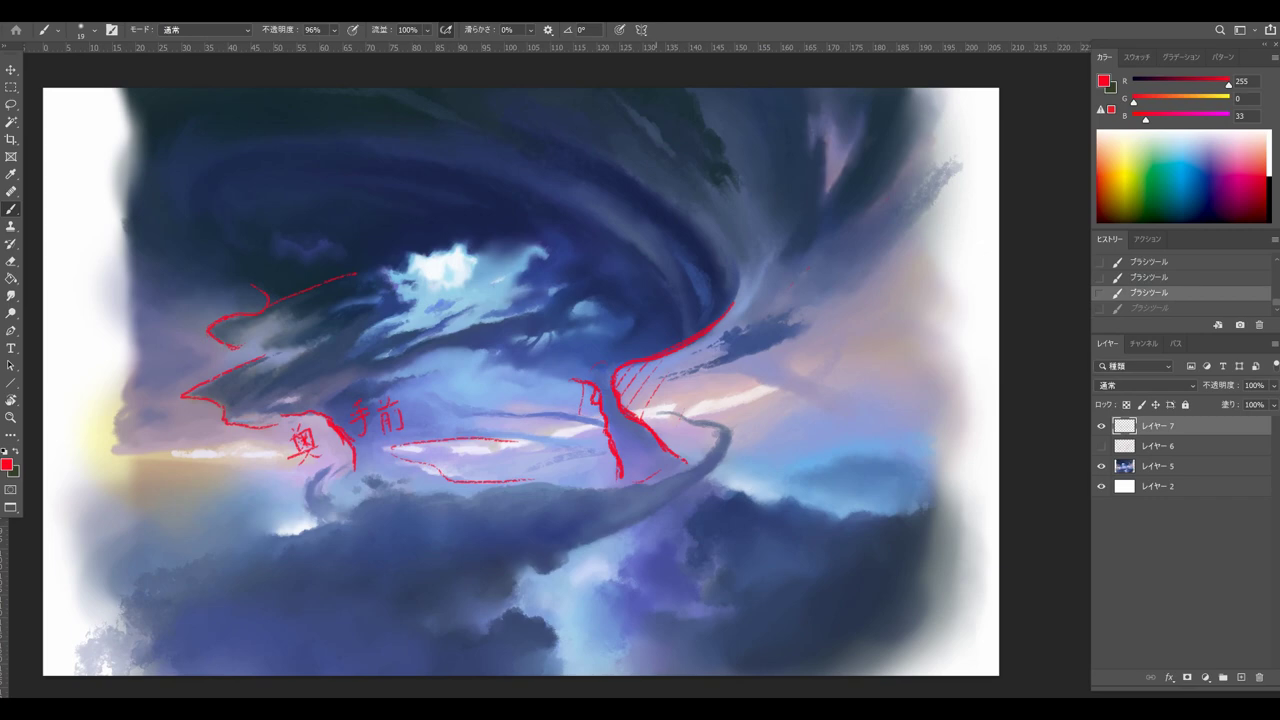
{"action": "key", "text": "ctrl+shift+z"}
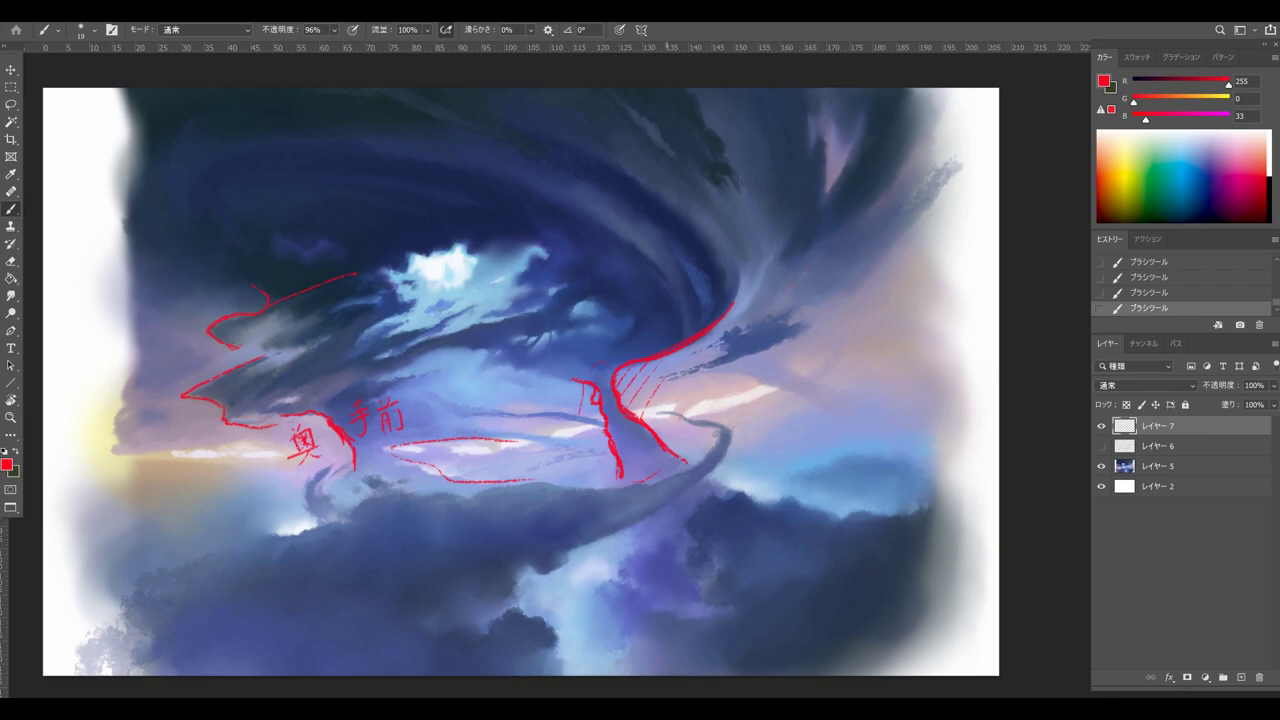
Step: Extend the red line up from the central funnel and sketch trial flow lines in the upper right sweep, erasing rough ones
{"action": "left_click_drag", "start_coordinate": [734, 302], "coordinate": [742, 268]}
{"action": "left_click_drag", "start_coordinate": [931, 130], "coordinate": [861, 219]}
{"action": "key", "text": "ctrl+z"}
{"action": "mouse_move", "coordinate": [799, 273]}
{"action": "left_mouse_down"}
{"action": "mouse_move", "coordinate": [777, 296]}
{"action": "mouse_move", "coordinate": [798, 286]}
{"action": "left_mouse_up"}
{"action": "key", "text": "e"}
{"action": "left_click_drag", "start_coordinate": [880, 190], "coordinate": [822, 248]}
{"action": "key", "text": "ctrl+z"}
{"action": "mouse_move", "coordinate": [883, 221]}
{"action": "left_mouse_down"}
{"action": "mouse_move", "coordinate": [836, 222]}
{"action": "mouse_move", "coordinate": [856, 226]}
{"action": "mouse_move", "coordinate": [808, 270]}
{"action": "left_mouse_up"}
{"action": "left_click_drag", "start_coordinate": [903, 168], "coordinate": [918, 142]}
Step: Draw the outer edge of the upper right cloud sweep and red flow lines running down it to the funnel, erasing excess marks
{"action": "key", "text": "b"}
{"action": "left_click_drag", "start_coordinate": [880, 208], "coordinate": [847, 240]}
{"action": "left_click_drag", "start_coordinate": [764, 268], "coordinate": [742, 314]}
{"action": "mouse_move", "coordinate": [957, 166]}
{"action": "left_mouse_down"}
{"action": "mouse_move", "coordinate": [852, 292]}
{"action": "mouse_move", "coordinate": [826, 304]}
{"action": "left_mouse_up"}
{"action": "key", "text": "e"}
{"action": "mouse_move", "coordinate": [910, 232]}
{"action": "left_mouse_down"}
{"action": "mouse_move", "coordinate": [825, 305]}
{"action": "mouse_move", "coordinate": [763, 313]}
{"action": "left_mouse_up"}
{"action": "key", "text": "b"}
{"action": "mouse_move", "coordinate": [930, 214]}
{"action": "left_mouse_down"}
{"action": "mouse_move", "coordinate": [967, 163]}
{"action": "mouse_move", "coordinate": [790, 326]}
{"action": "left_mouse_up"}
{"action": "mouse_move", "coordinate": [936, 125]}
{"action": "left_mouse_down"}
{"action": "mouse_move", "coordinate": [866, 213]}
{"action": "mouse_move", "coordinate": [769, 318]}
{"action": "left_mouse_up"}
{"action": "left_click_drag", "start_coordinate": [783, 247], "coordinate": [734, 324]}
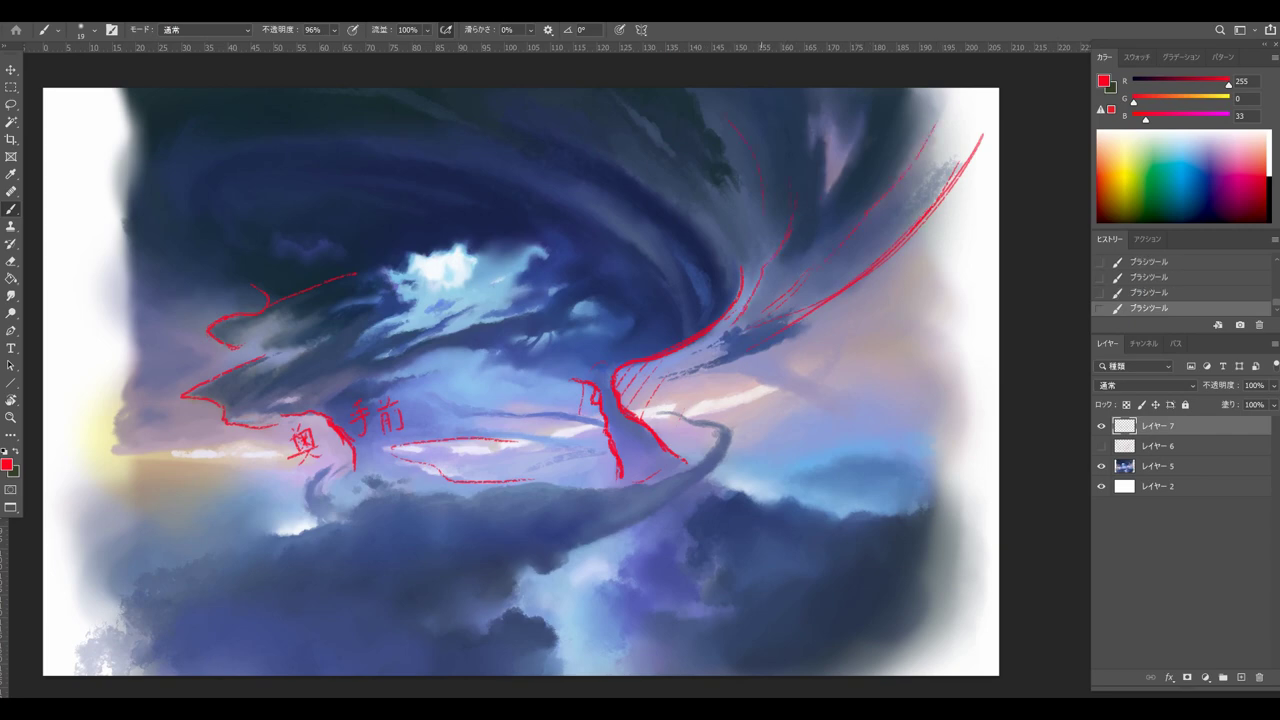
Step: Add red flow lines with arrowheads pointing down the cloud streams at the upper right of the vortex
{"action": "key", "text": "ctrl+z"}
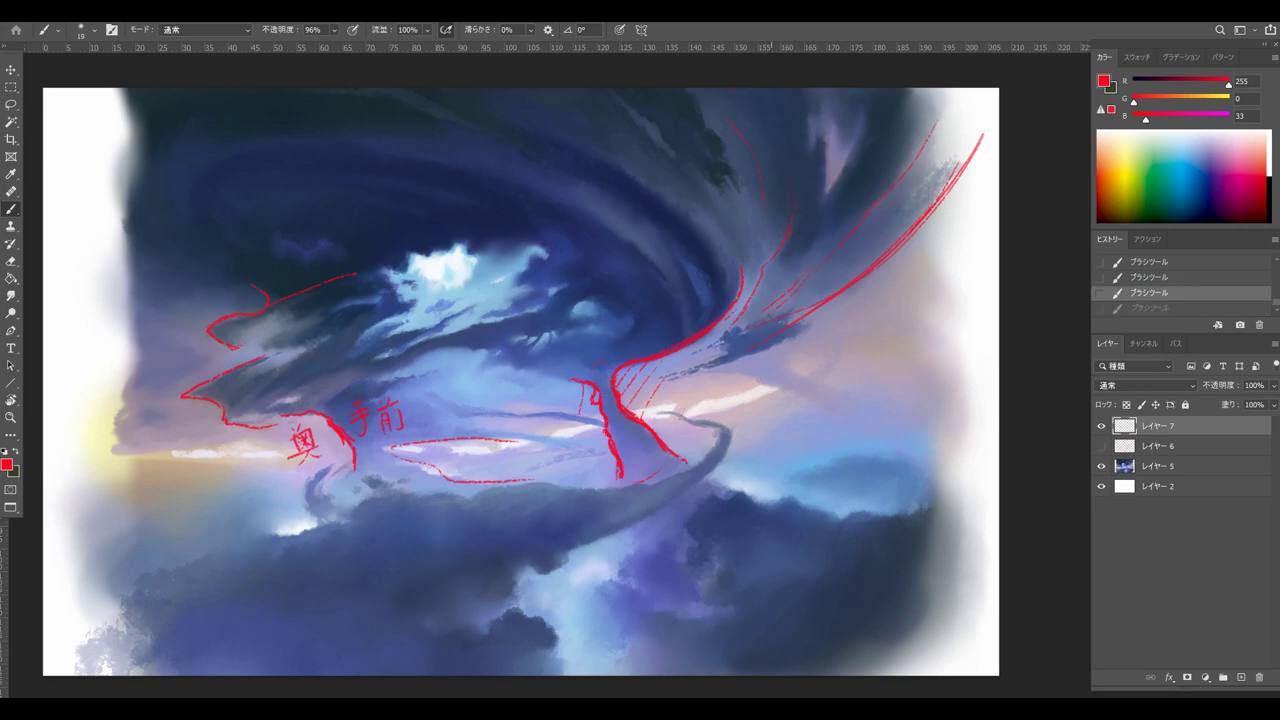
{"action": "key", "text": "ctrl+shift+z"}
{"action": "key", "text": "ctrl+z"}
{"action": "key", "text": "ctrl+shift+z"}
{"action": "key", "text": "ctrl+z"}
{"action": "key", "text": "ctrl+shift+z"}
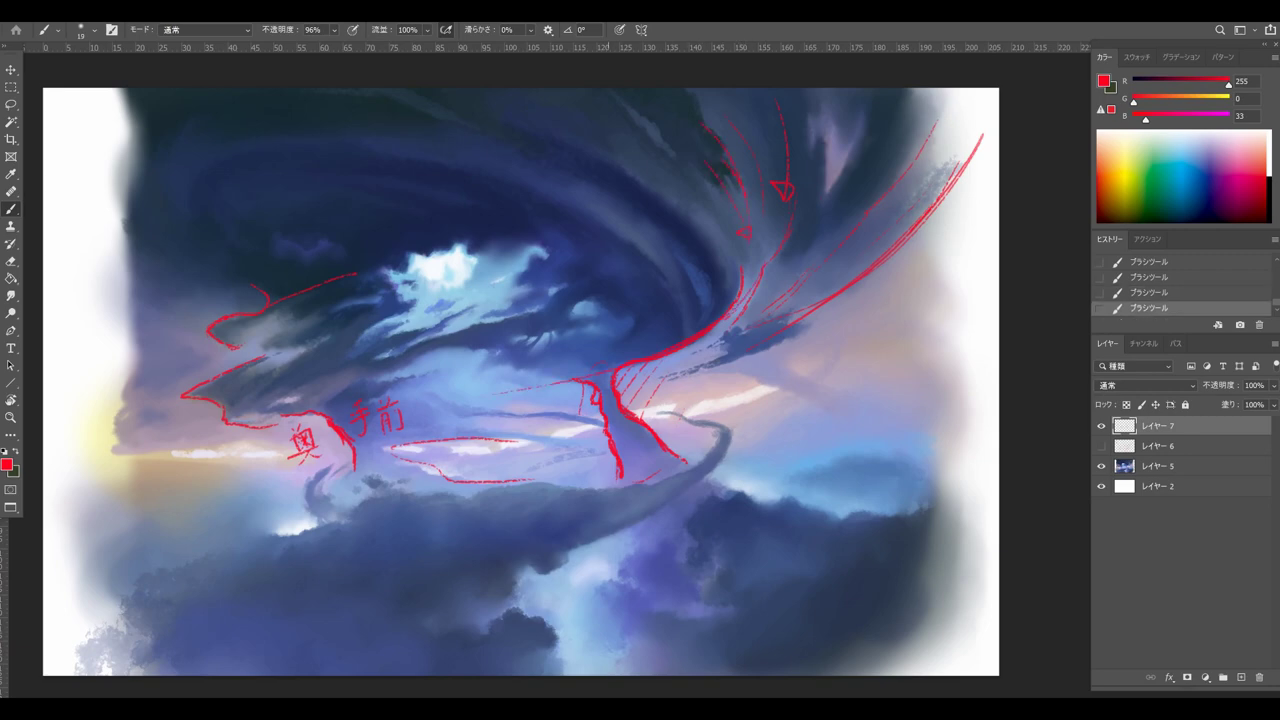
{"action": "key", "text": "ctrl+z"}
{"action": "key", "text": "ctrl+shift+z"}
{"action": "key", "text": "ctrl+z"}
{"action": "key", "text": "ctrl+shift+z"}
{"action": "key", "text": "ctrl+z"}
{"action": "key", "text": "ctrl+z"}
{"action": "key", "text": "ctrl+shift+z"}
{"action": "key", "text": "ctrl+shift+z"}
Step: Draw red flow lines through the bright opening and a curved arrow sweeping beneath it towards the left funnel
{"action": "mouse_move", "coordinate": [408, 299]}
{"action": "left_mouse_down"}
{"action": "mouse_move", "coordinate": [434, 296]}
{"action": "mouse_move", "coordinate": [438, 324]}
{"action": "mouse_move", "coordinate": [508, 297]}
{"action": "left_mouse_up"}
{"action": "mouse_move", "coordinate": [410, 270]}
{"action": "left_mouse_down"}
{"action": "mouse_move", "coordinate": [532, 248]}
{"action": "mouse_move", "coordinate": [510, 246]}
{"action": "left_mouse_up"}
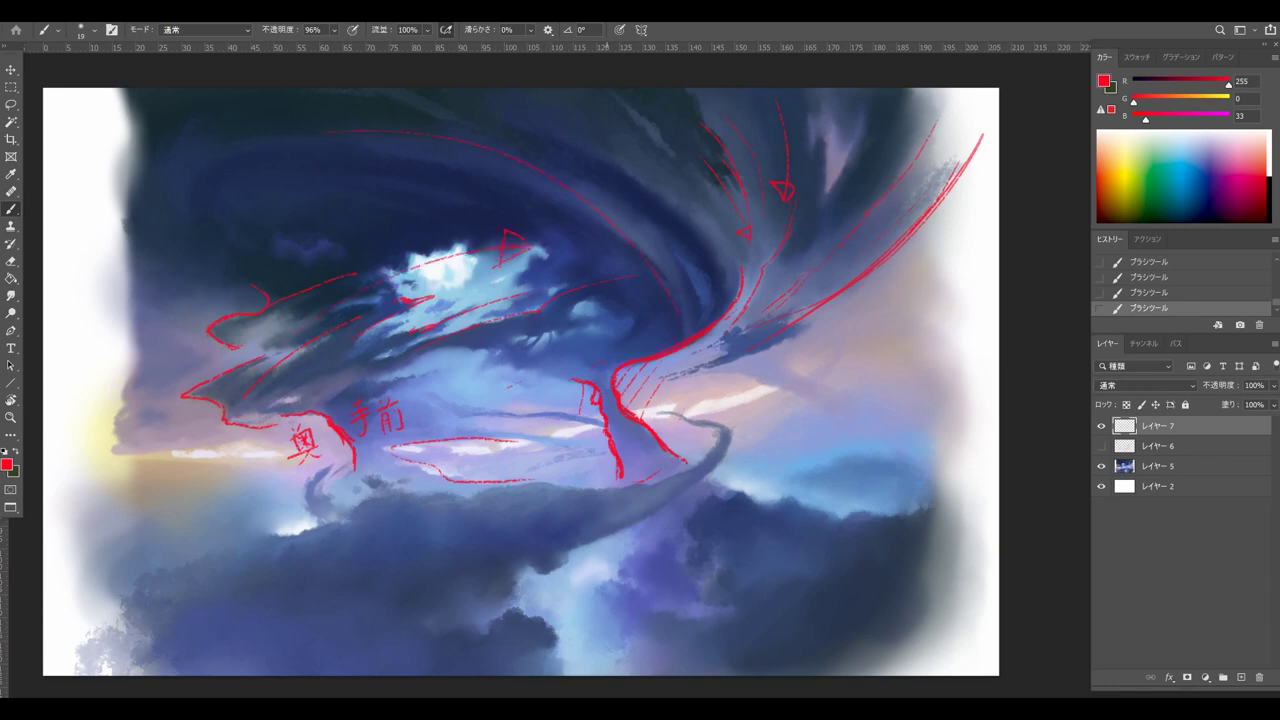
{"action": "left_click_drag", "start_coordinate": [432, 404], "coordinate": [530, 367]}
{"action": "key", "text": "ctrl+z"}
{"action": "key", "text": "ctrl+shift+z"}
{"action": "key", "text": "ctrl+z"}
{"action": "mouse_move", "coordinate": [585, 368]}
{"action": "left_mouse_down"}
{"action": "mouse_move", "coordinate": [432, 414]}
{"action": "mouse_move", "coordinate": [470, 398]}
{"action": "left_mouse_up"}
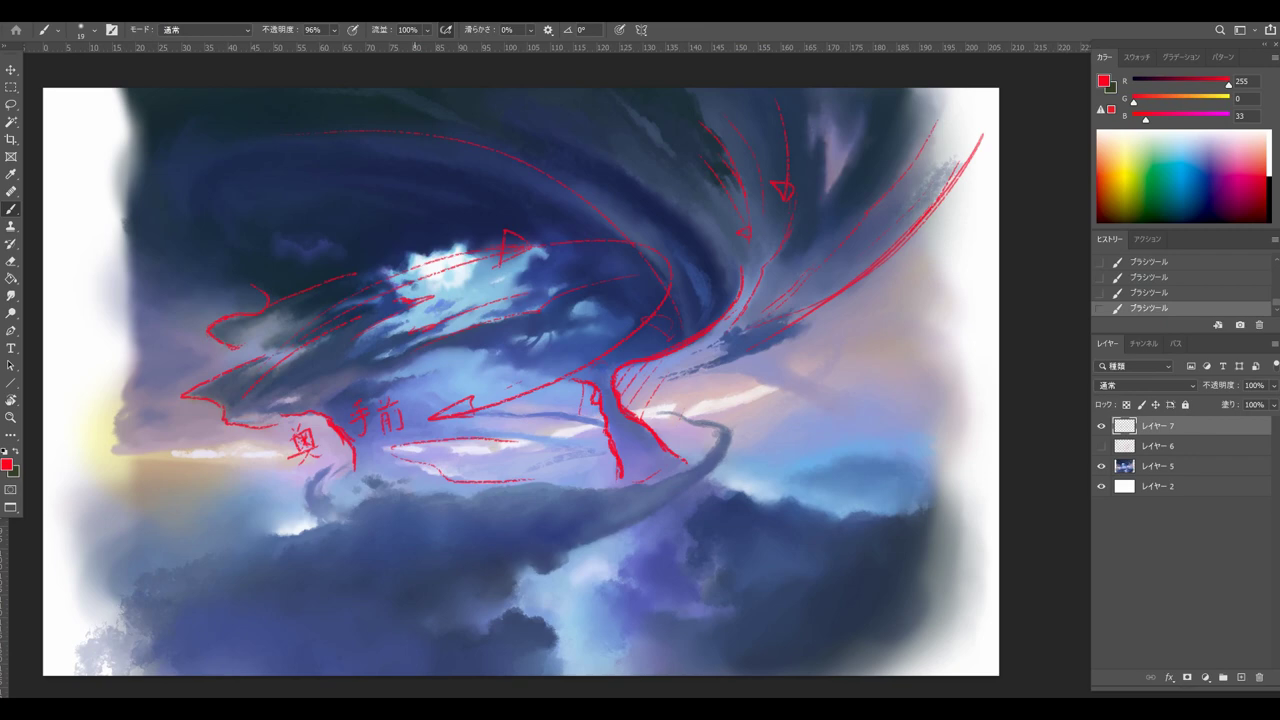
Step: Try a red loop around the bright opening, and erase the flow lines drawn across the opening
{"action": "mouse_move", "coordinate": [552, 316]}
{"action": "left_mouse_down"}
{"action": "mouse_move", "coordinate": [556, 378]}
{"action": "mouse_move", "coordinate": [478, 312]}
{"action": "left_mouse_up"}
{"action": "key", "text": "ctrl+z"}
{"action": "key", "text": "ctrl+shift+z"}
{"action": "key", "text": "ctrl+z"}
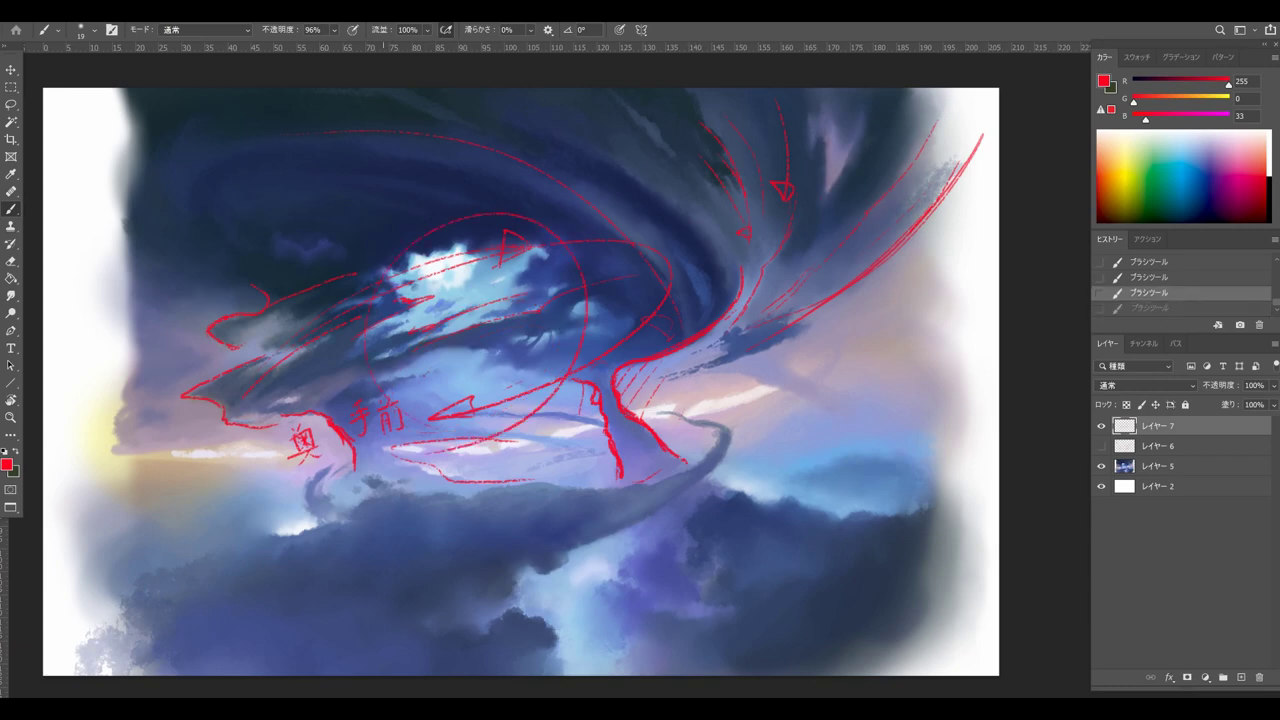
{"action": "key", "text": "e"}
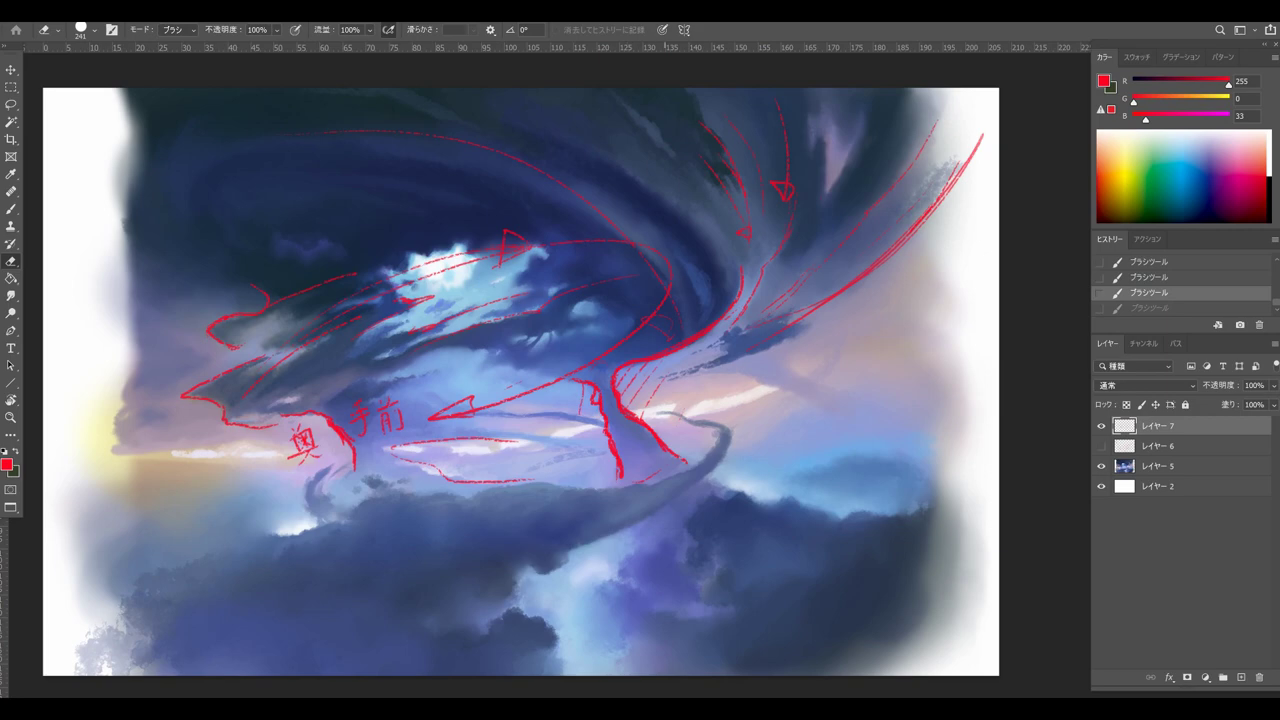
{"action": "mouse_move", "coordinate": [668, 294]}
{"action": "left_mouse_down"}
{"action": "mouse_move", "coordinate": [525, 250]}
{"action": "mouse_move", "coordinate": [348, 320]}
{"action": "mouse_move", "coordinate": [423, 301]}
{"action": "left_mouse_up"}
Step: Trace the right-hand wisp of the bright opening in red and try a small arrow pointing down along it
{"action": "key", "text": "b"}
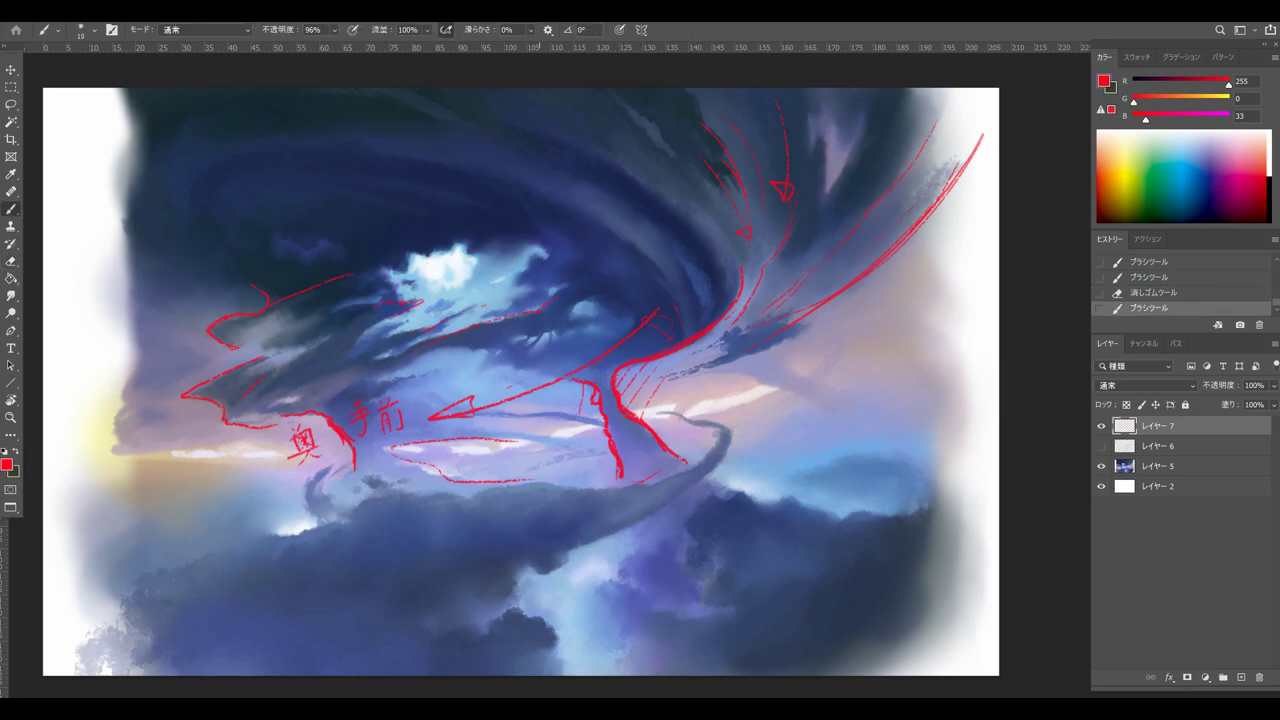
{"action": "left_click", "coordinate": [520, 277]}
{"action": "left_click", "coordinate": [520, 278]}
{"action": "left_click", "coordinate": [519, 278]}
{"action": "left_click_drag", "start_coordinate": [518, 264], "coordinate": [476, 290]}
{"action": "key", "text": "ctrl+z"}
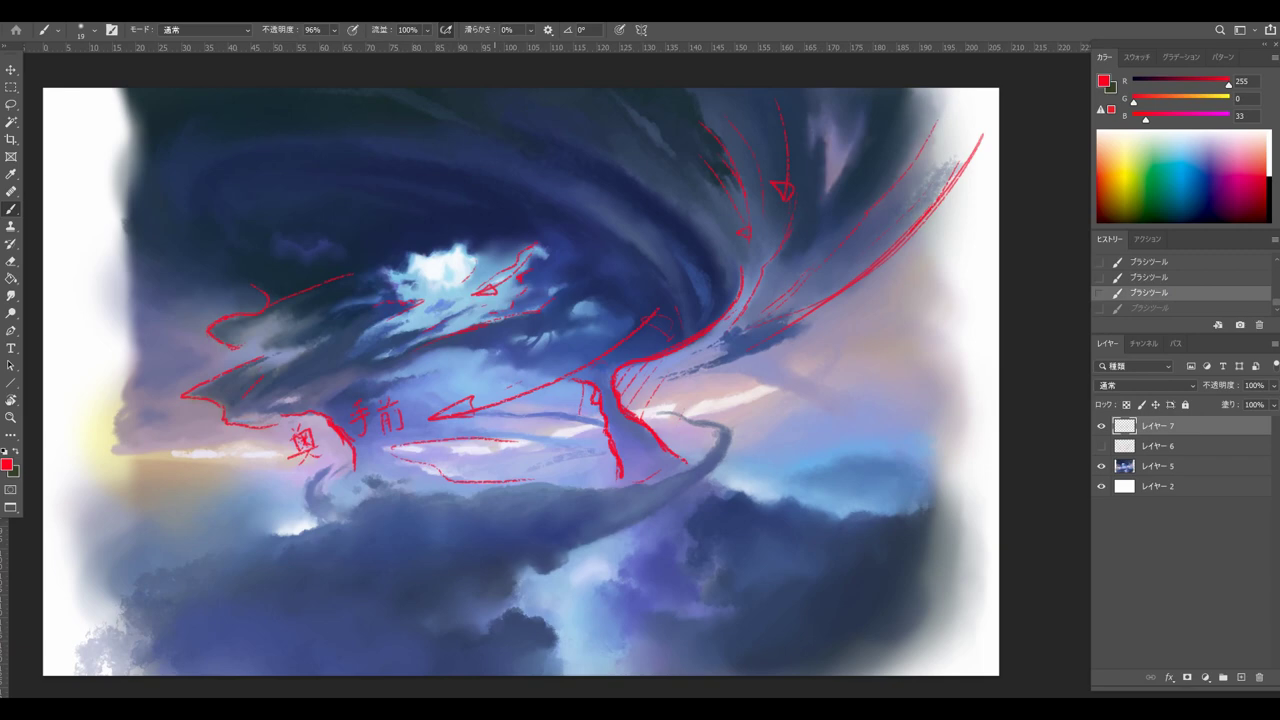
{"action": "key", "text": "ctrl+shift+z"}
{"action": "key", "text": "ctrl+z"}
Step: Mark the cloud streaks beside the opening's white core with short red dashes, undoing the last thick ones
{"action": "left_click_drag", "start_coordinate": [522, 235], "coordinate": [545, 235]}
{"action": "mouse_move", "coordinate": [443, 240]}
{"action": "left_mouse_down"}
{"action": "mouse_move", "coordinate": [437, 302]}
{"action": "mouse_move", "coordinate": [441, 239]}
{"action": "mouse_move", "coordinate": [478, 263]}
{"action": "left_mouse_up"}
{"action": "key", "text": "ctrl+z"}
{"action": "left_click_drag", "start_coordinate": [495, 269], "coordinate": [465, 294]}
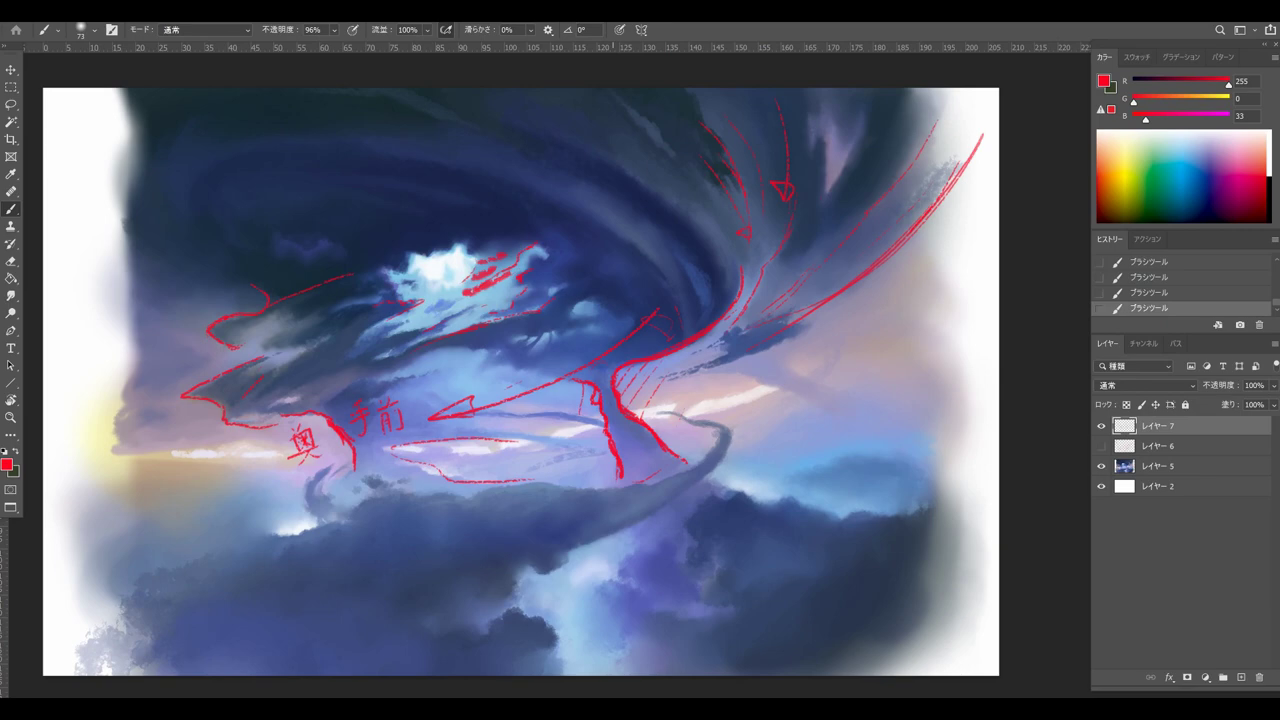
{"action": "key", "text": "ctrl+z"}
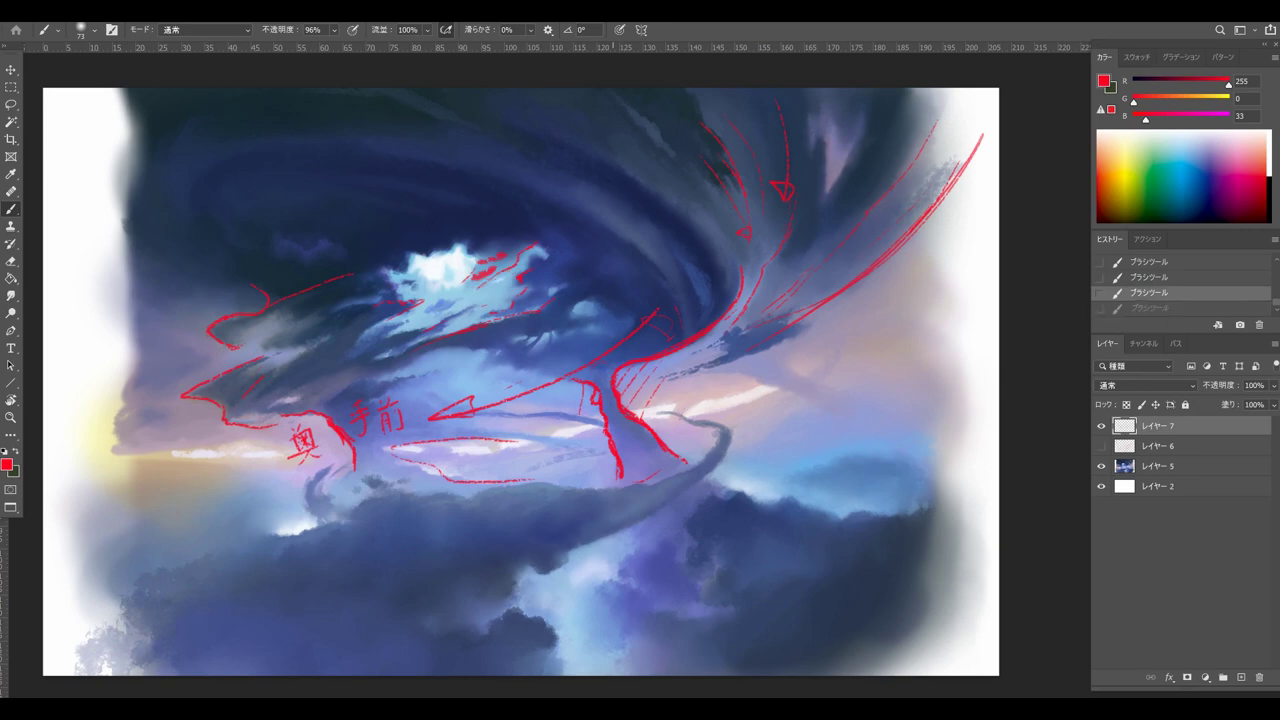
Step: Mark the small purple cloud patch above the left-hand cloud with jagged red strokes and short diagonal hatching
{"action": "left_click_drag", "start_coordinate": [300, 334], "coordinate": [285, 358]}
{"action": "key", "text": "ctrl+shift+z"}
{"action": "key", "text": "ctrl+z"}
{"action": "key", "text": "ctrl+z"}
{"action": "left_click_drag", "start_coordinate": [324, 240], "coordinate": [310, 244]}
{"action": "key", "text": "ctrl+shift+z"}
{"action": "left_click_drag", "start_coordinate": [324, 249], "coordinate": [307, 280]}
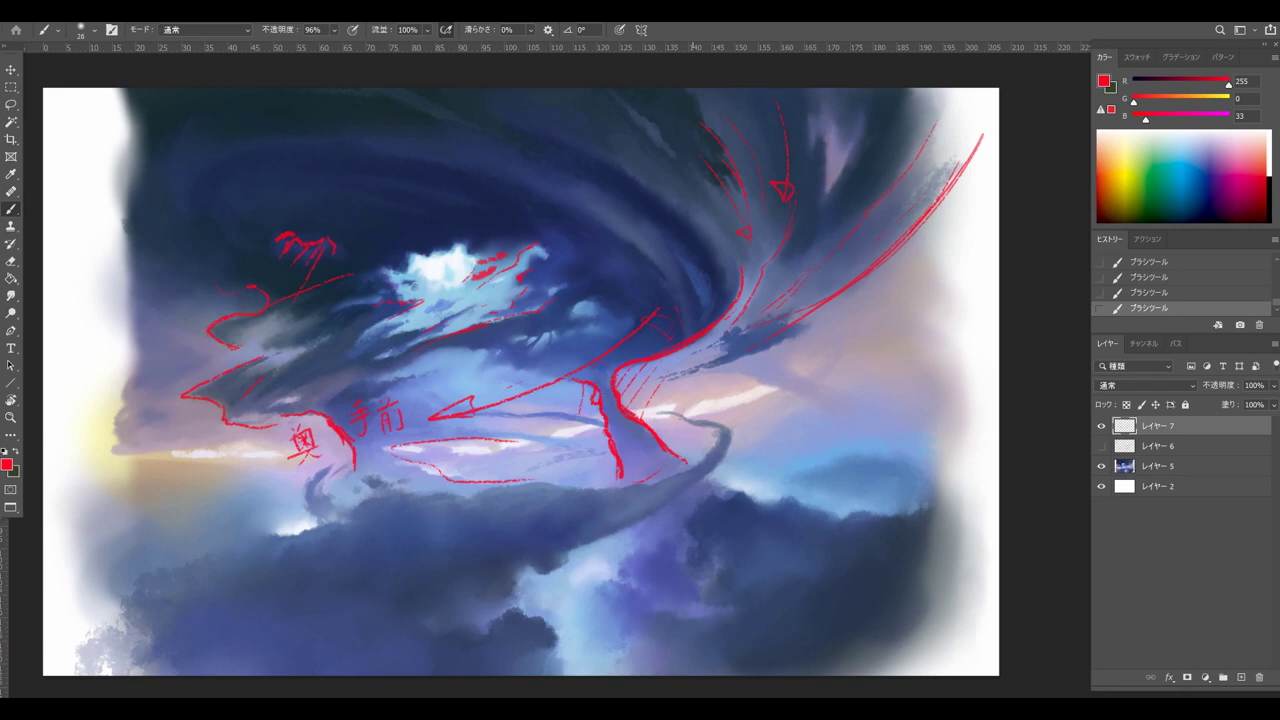
Step: Try a large red loop around the bright opening and trace the upper edge of the lower cloud bank
{"action": "mouse_move", "coordinate": [380, 418]}
{"action": "left_mouse_down"}
{"action": "mouse_move", "coordinate": [345, 275]}
{"action": "mouse_move", "coordinate": [456, 500]}
{"action": "left_mouse_up"}
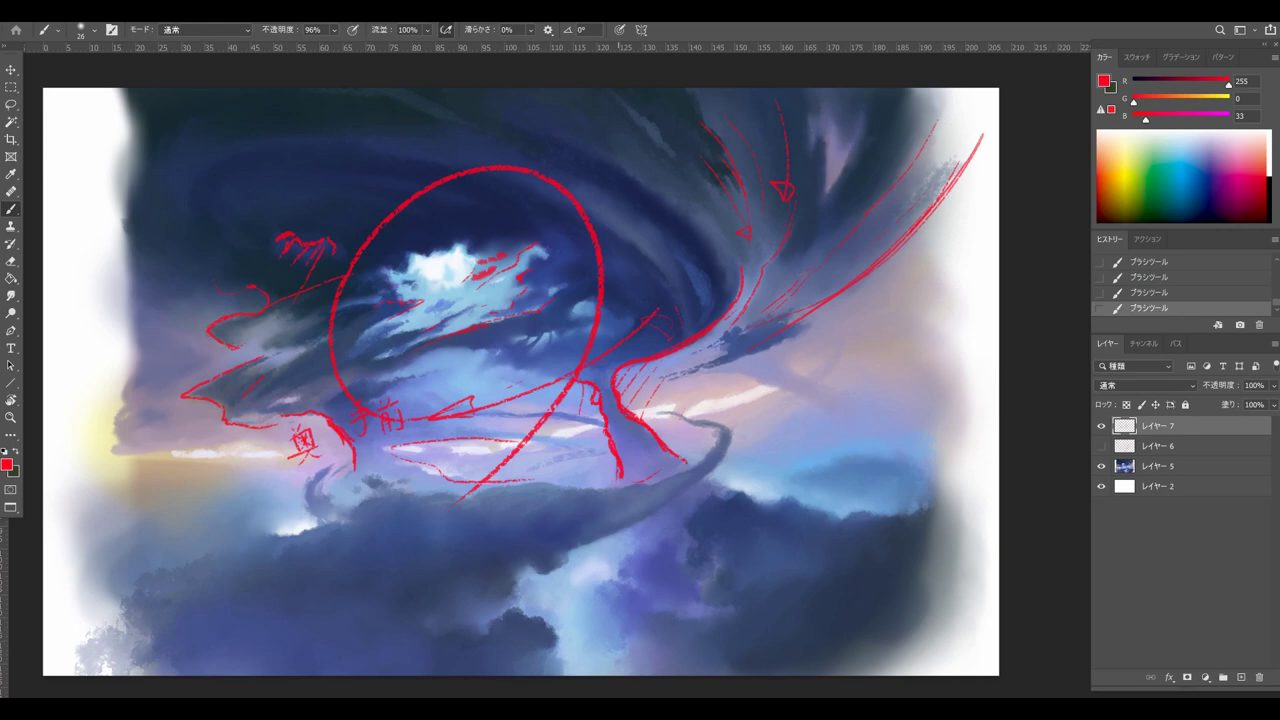
{"action": "key", "text": "ctrl+z"}
{"action": "left_click_drag", "start_coordinate": [636, 553], "coordinate": [629, 553]}
{"action": "mouse_move", "coordinate": [632, 486]}
{"action": "left_mouse_down"}
{"action": "mouse_move", "coordinate": [460, 496]}
{"action": "mouse_move", "coordinate": [357, 480]}
{"action": "mouse_move", "coordinate": [272, 540]}
{"action": "left_mouse_up"}
Step: Trace the curved cloud tail in red and draw thin flow lines from it across the funnel towards the pale horizon strip
{"action": "left_click_drag", "start_coordinate": [713, 428], "coordinate": [638, 411]}
{"action": "mouse_move", "coordinate": [636, 406]}
{"action": "left_mouse_down"}
{"action": "mouse_move", "coordinate": [704, 417]}
{"action": "mouse_move", "coordinate": [537, 565]}
{"action": "mouse_move", "coordinate": [658, 524]}
{"action": "left_mouse_up"}
{"action": "left_click_drag", "start_coordinate": [694, 415], "coordinate": [504, 402]}
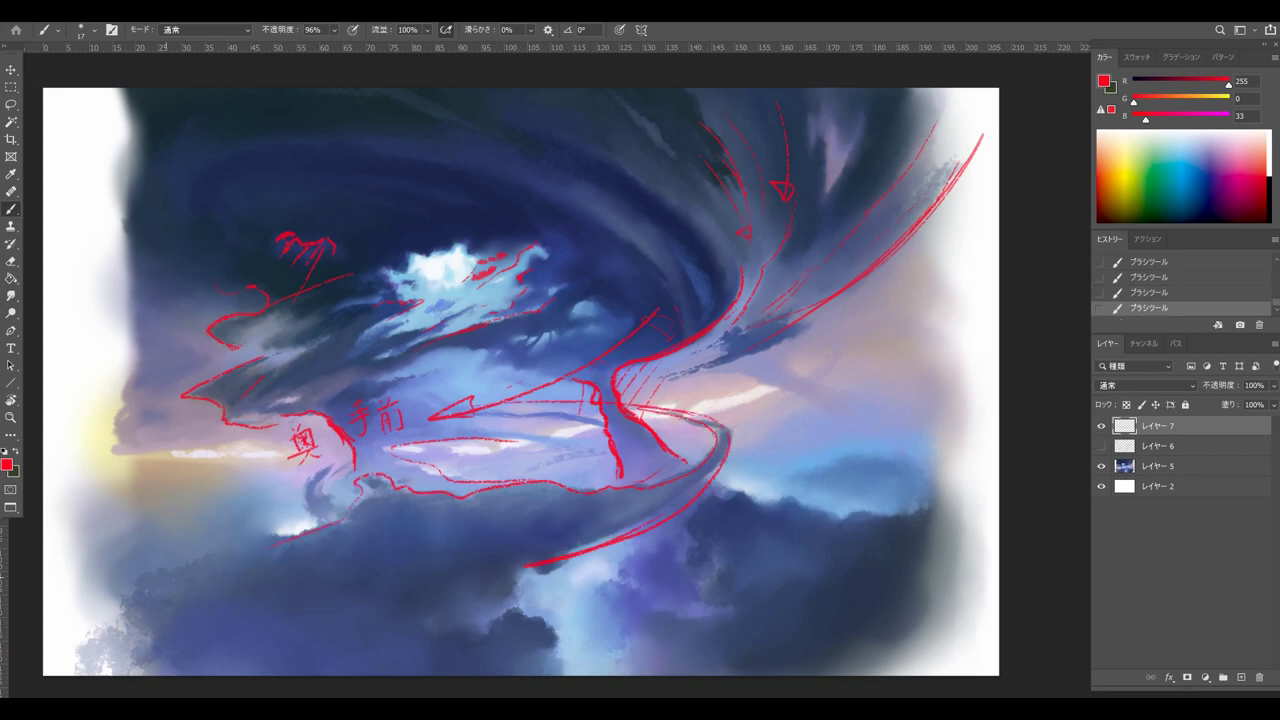
{"action": "left_click_drag", "start_coordinate": [603, 435], "coordinate": [446, 417]}
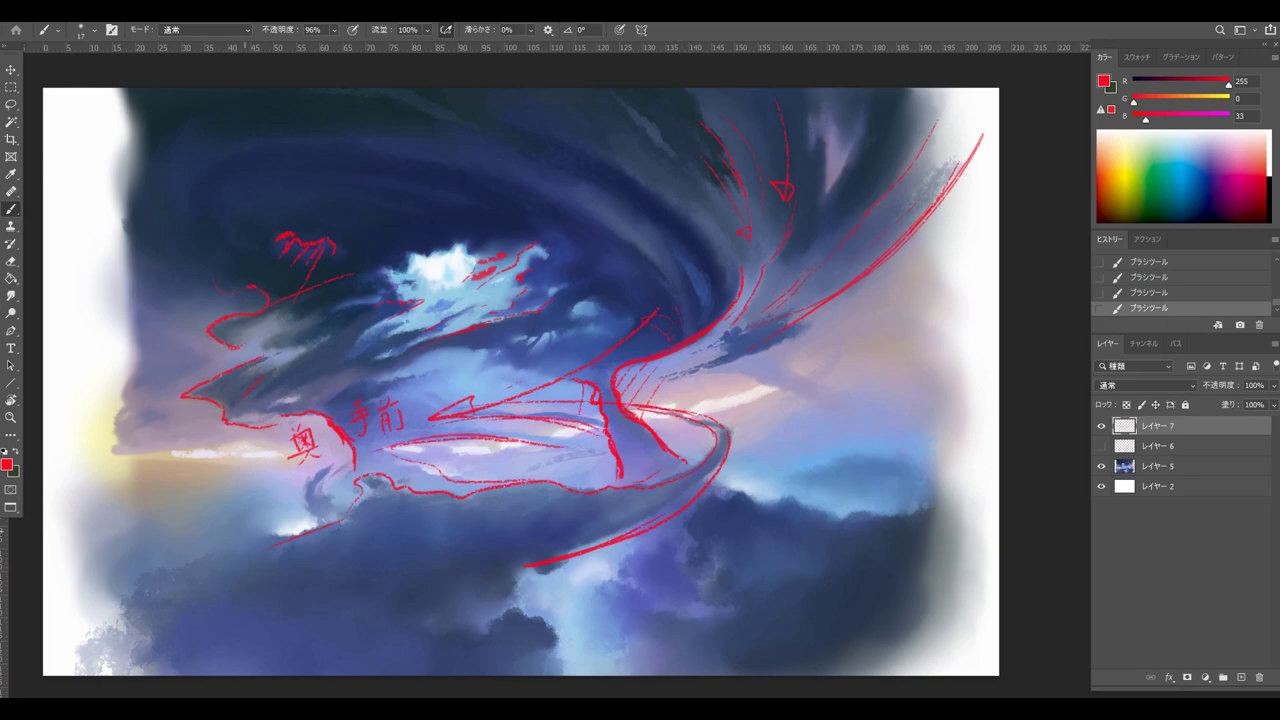
Step: Add a short red mark under the end of the curved cloud tail and hide the red overlay on レイヤー 7
{"action": "left_click_drag", "start_coordinate": [548, 570], "coordinate": [567, 563]}
{"action": "left_click", "coordinate": [1101, 426]}
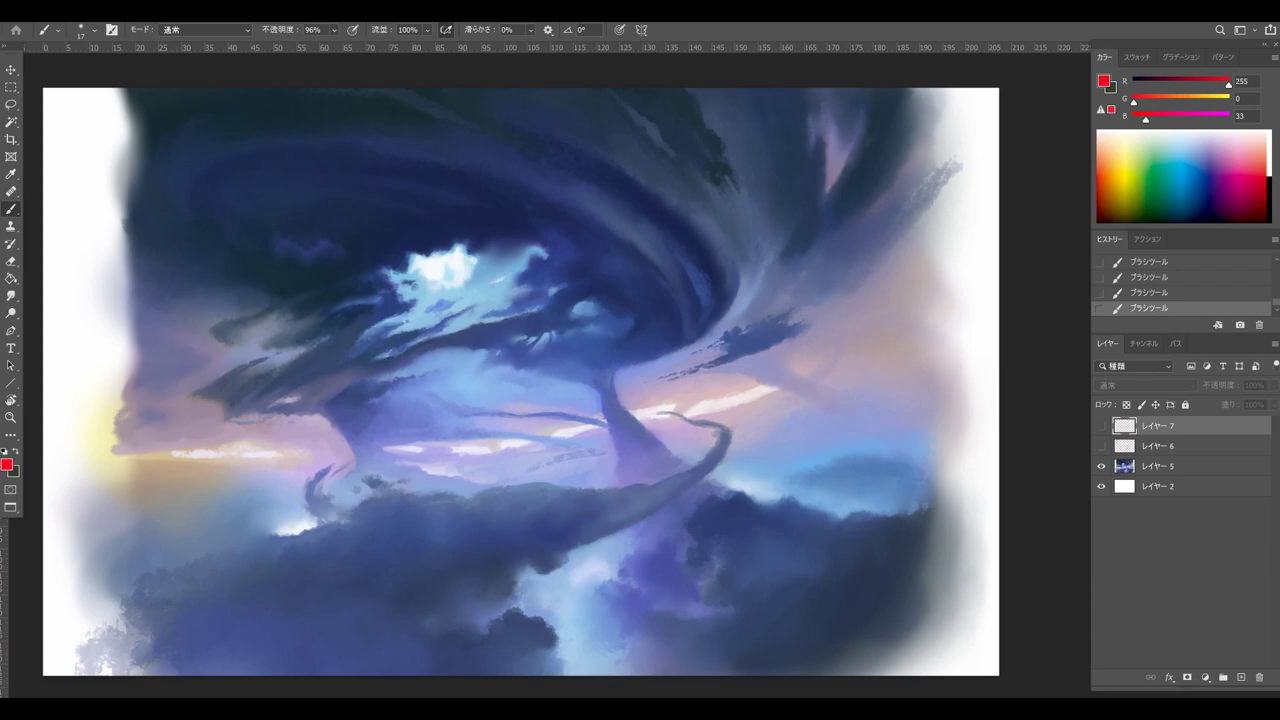
{"action": "key", "text": "ctrl+comma"}
{"action": "key", "text": "ctrl+comma"}
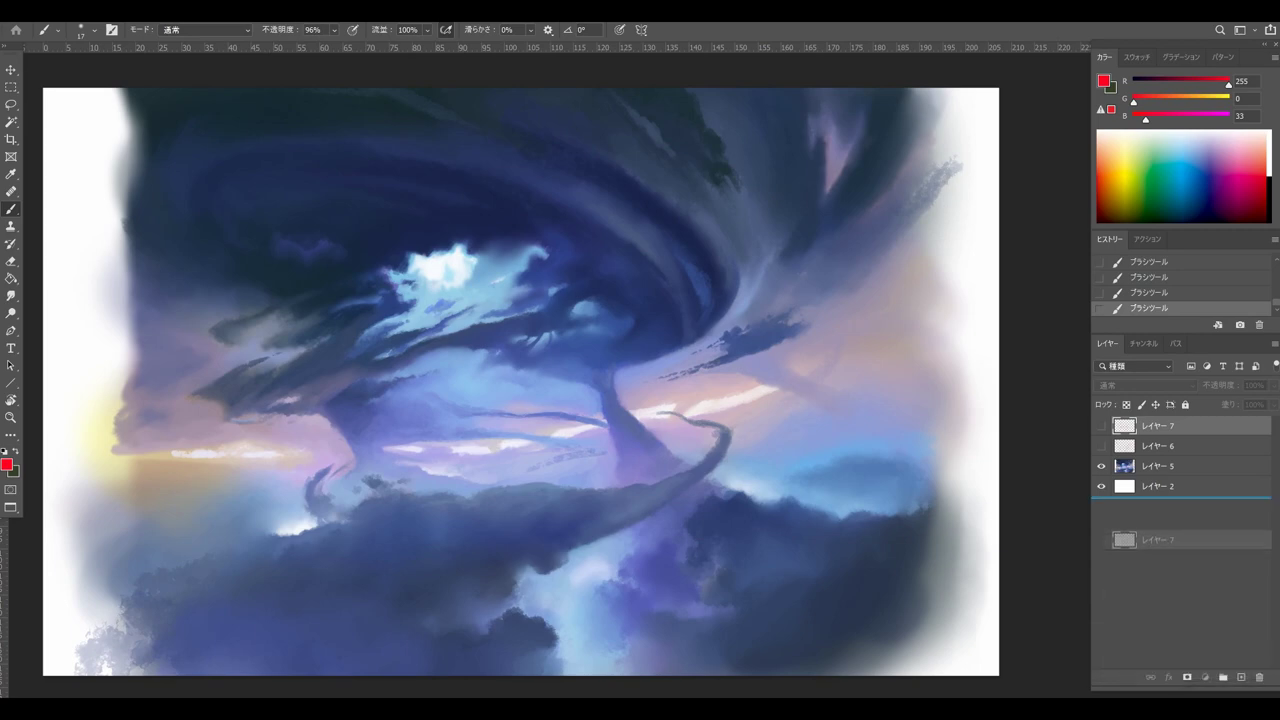
Step: Compare the painting with and without the red annotation layers レイヤー 7 and レイヤー 6, leaving both hidden
{"action": "left_click_drag", "start_coordinate": [1101, 426], "coordinate": [1101, 446]}
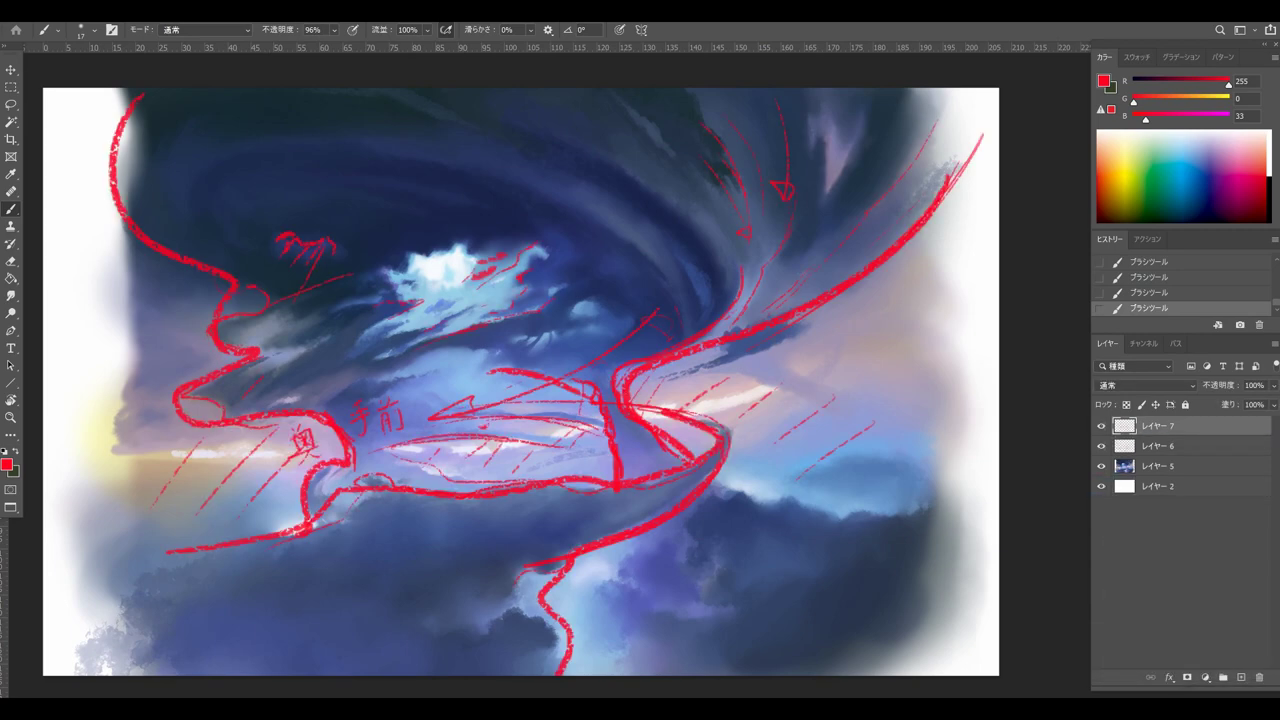
{"action": "key", "text": "ctrl+comma"}
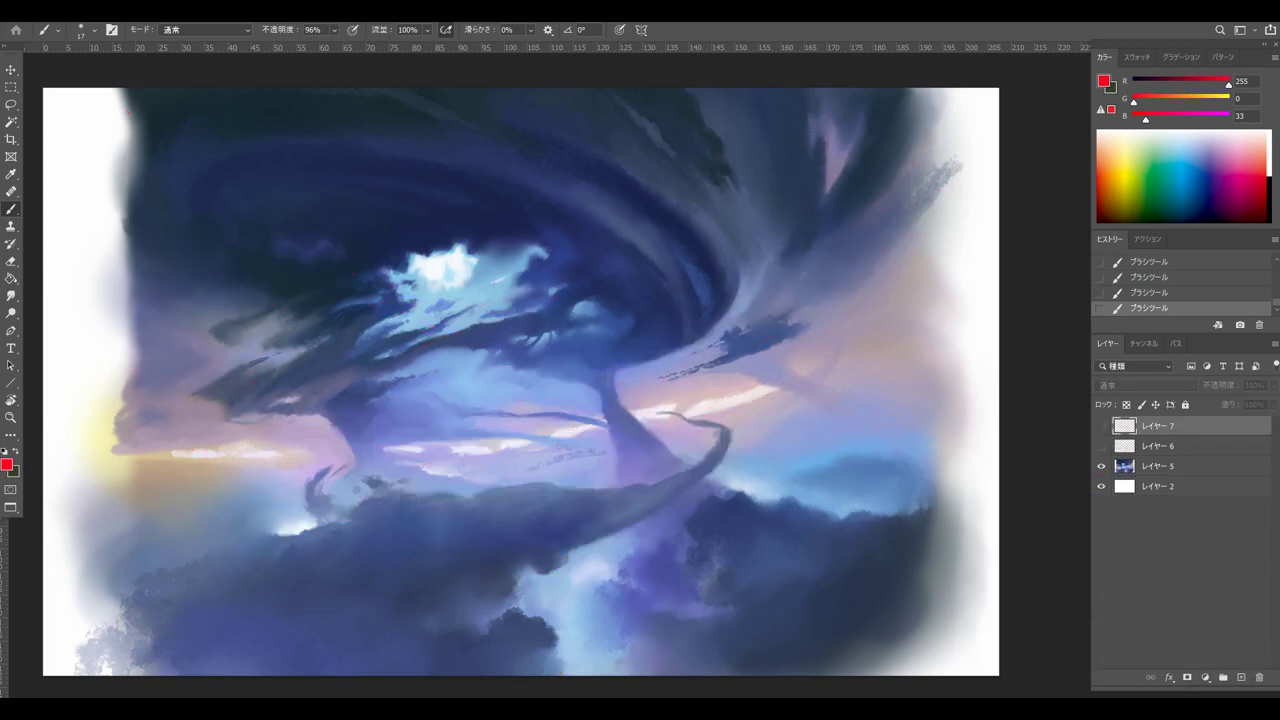
{"action": "left_click", "coordinate": [1101, 426]}
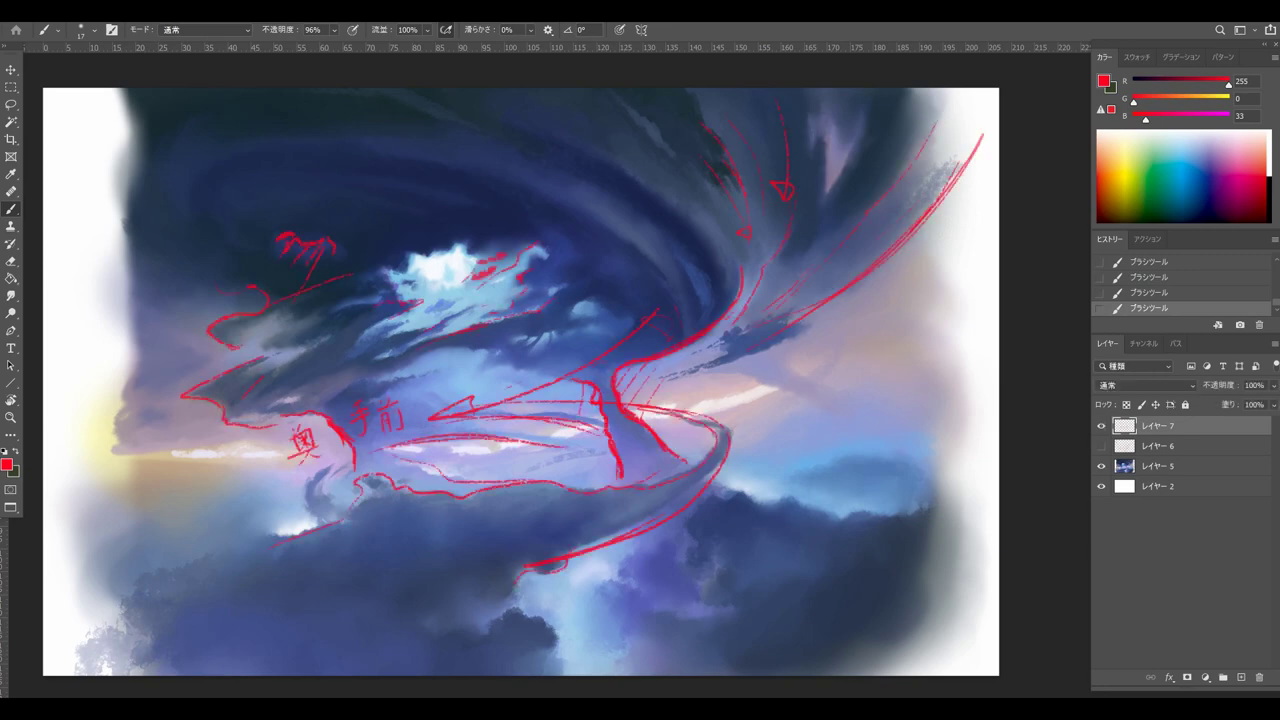
{"action": "left_click", "coordinate": [1101, 446]}
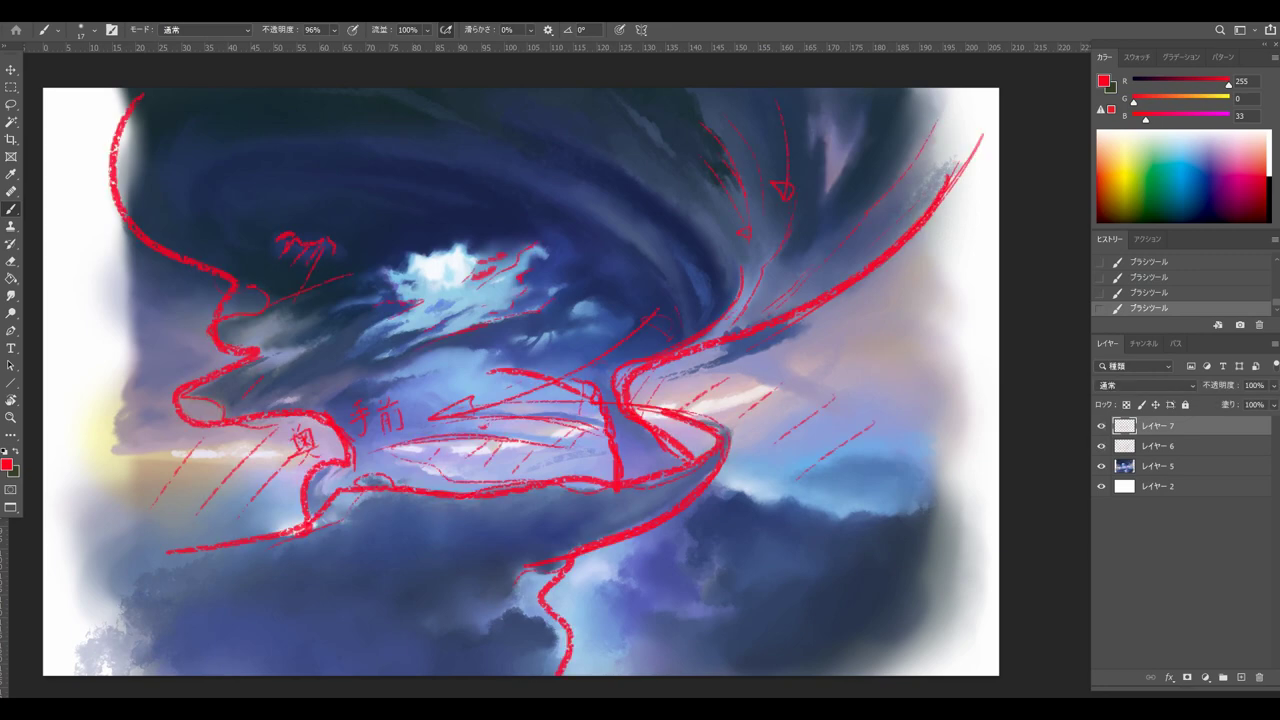
{"action": "left_click", "coordinate": [1101, 446]}
{"action": "left_click", "coordinate": [1101, 426]}
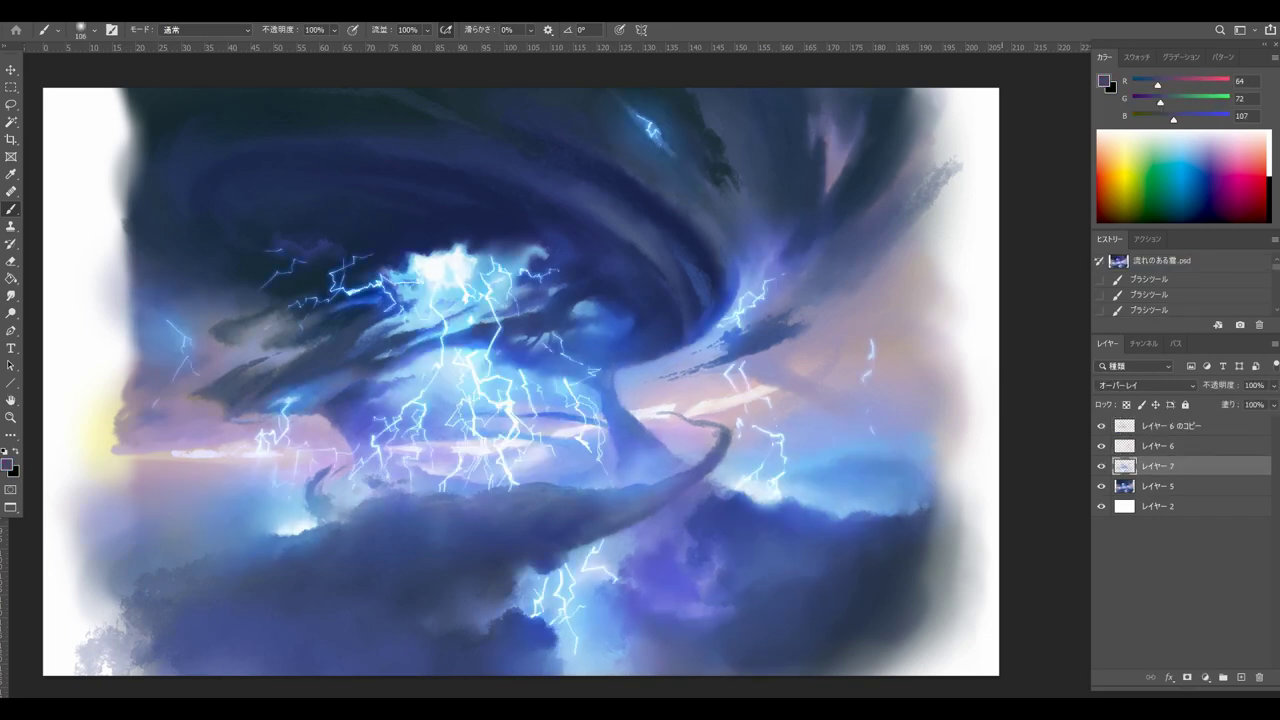
Step: Compare the storm painting with and without the lightning layers レイヤー 6 and レイヤー 6 のコピー
{"action": "left_click", "coordinate": [1101, 426]}
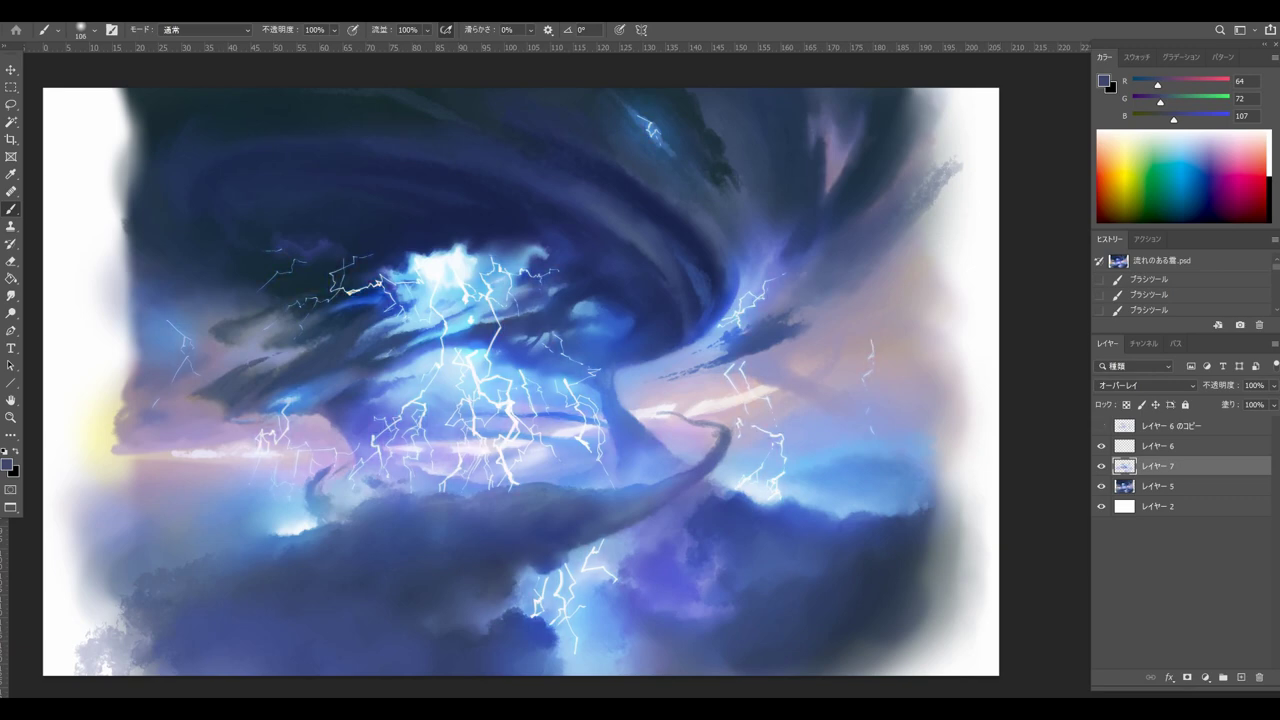
{"action": "left_click", "coordinate": [1101, 446]}
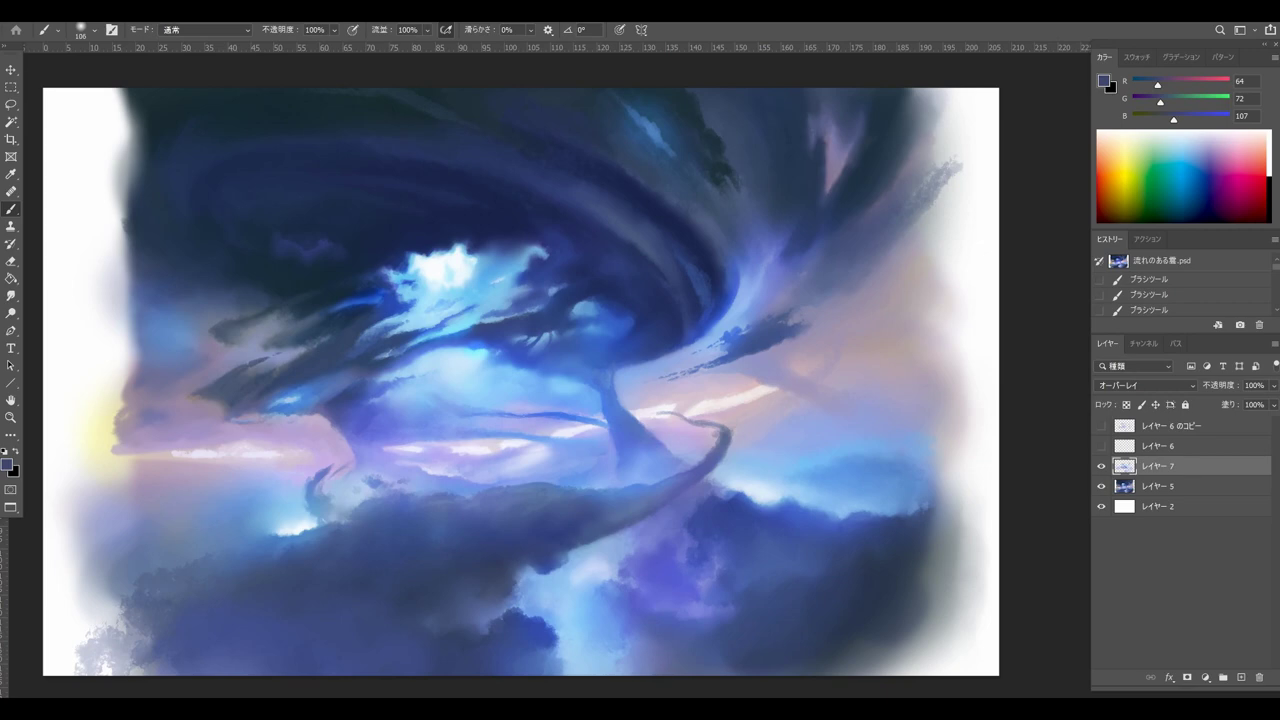
{"action": "left_click", "coordinate": [1101, 446]}
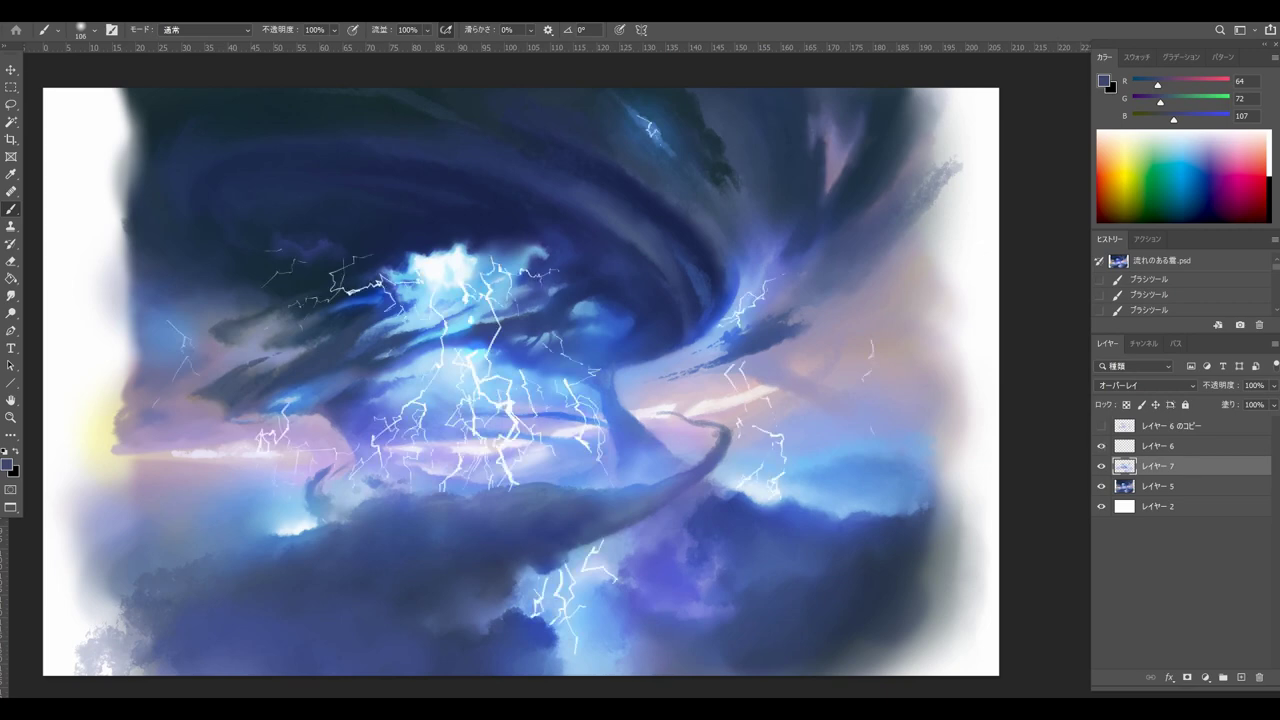
{"action": "left_click", "coordinate": [1101, 426]}
{"action": "left_click", "coordinate": [1101, 426]}
{"action": "left_click", "coordinate": [1101, 426]}
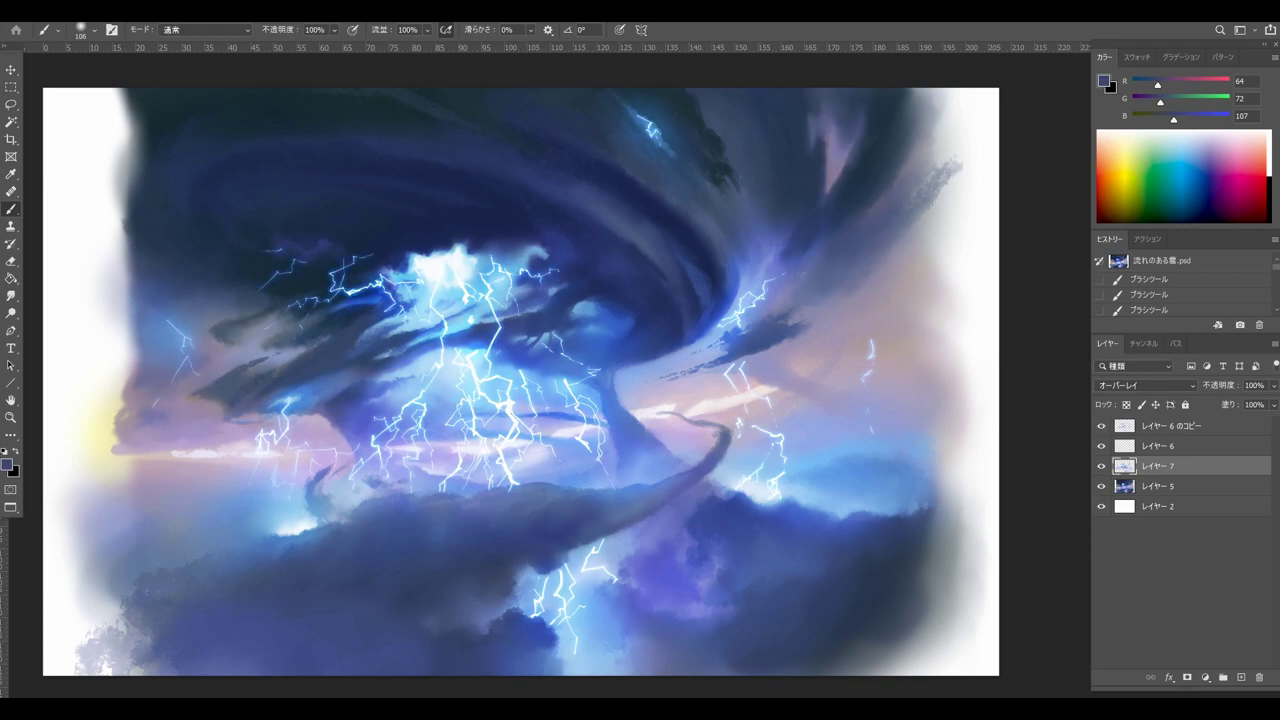
Step: Select レイヤー 6 のコピー, check both lightning layers on and off, and leave the copy hidden
{"action": "left_click", "coordinate": [1160, 426]}
{"action": "left_click", "coordinate": [1101, 426]}
{"action": "left_click", "coordinate": [1101, 426]}
{"action": "left_click", "coordinate": [1101, 446]}
{"action": "left_click", "coordinate": [1101, 446]}
{"action": "left_click", "coordinate": [1101, 426]}
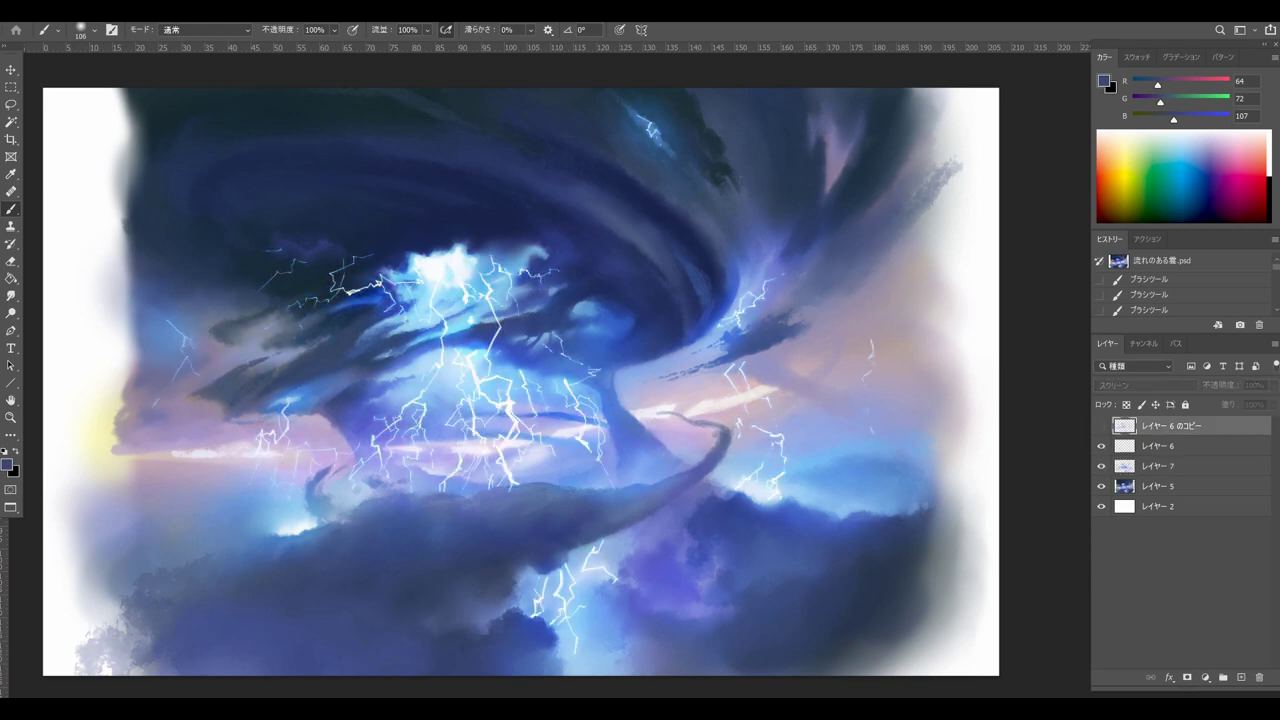
Step: Check the overlay glow on and off, select its layer レイヤー 7, and open and cancel a Curves adjustment
{"action": "left_click", "coordinate": [1101, 466]}
{"action": "left_click", "coordinate": [1101, 466]}
{"action": "left_click", "coordinate": [1160, 466]}
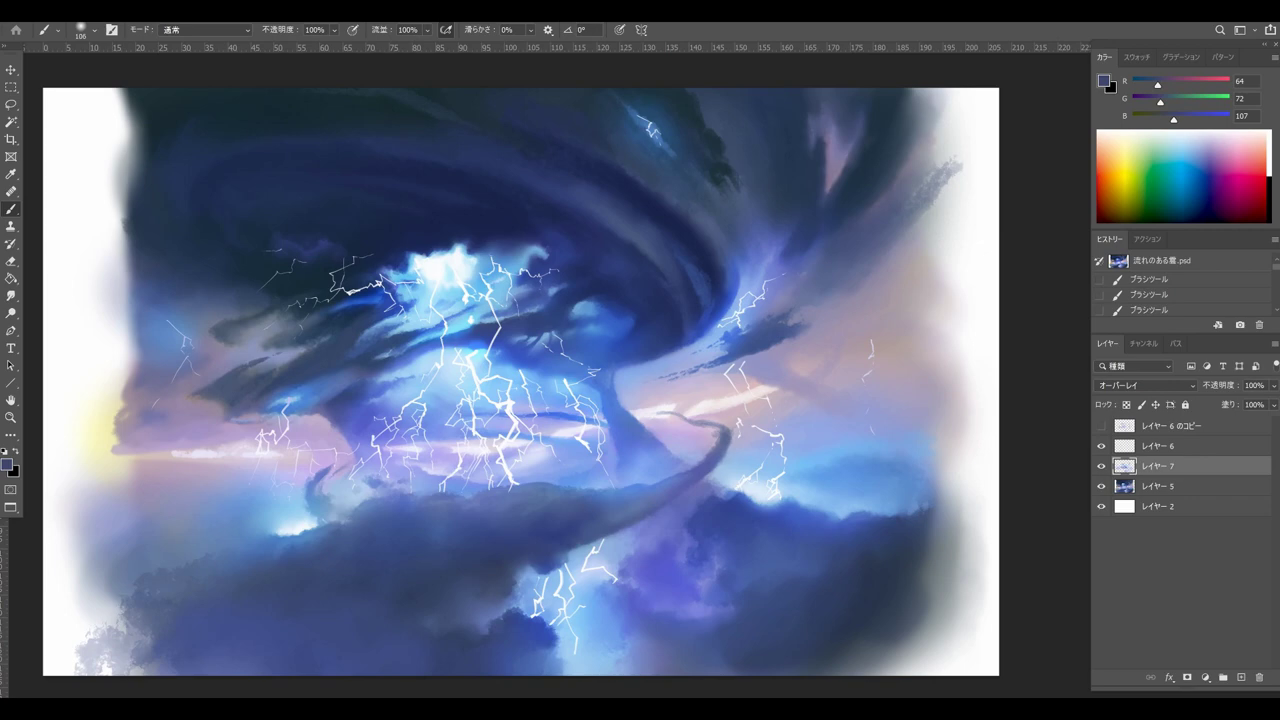
{"action": "key", "text": "ctrl+m"}
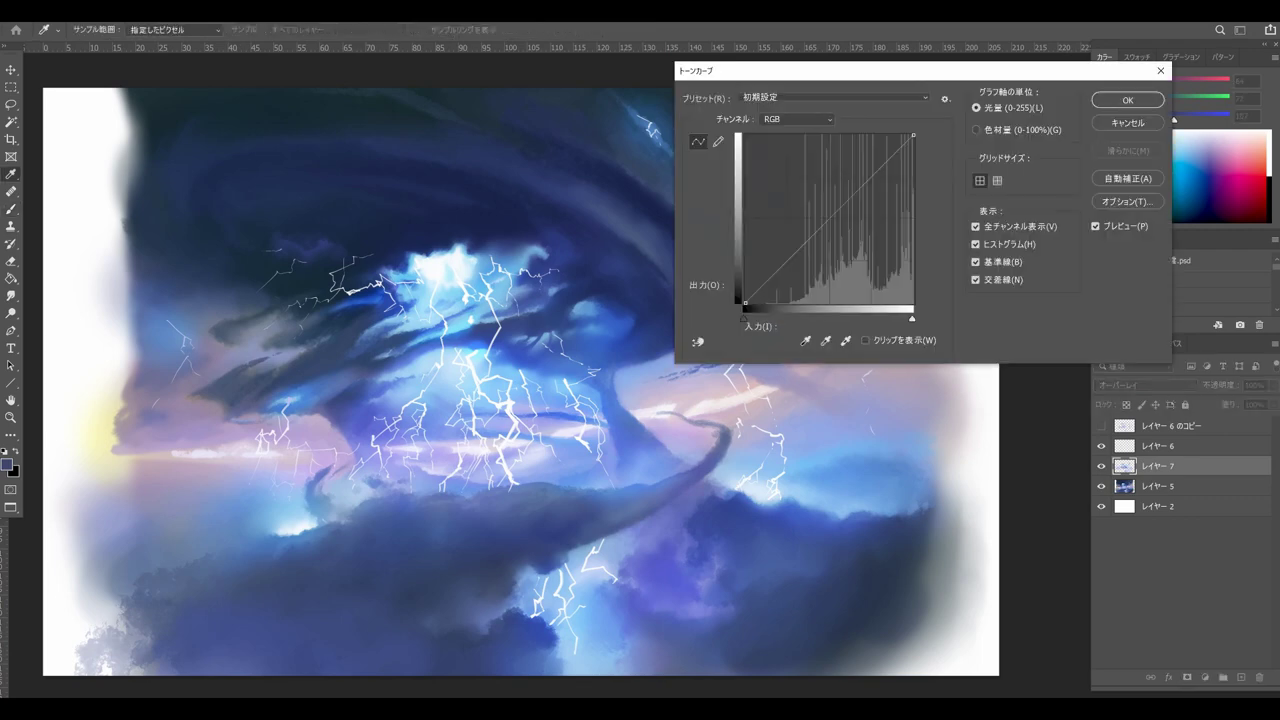
{"action": "key", "text": "Escape"}
Step: Reduce the saturation of the overlay glow layer レイヤー 7 with Hue/Saturation, fine-tuning the value before applying it
{"action": "key", "text": "ctrl+u"}
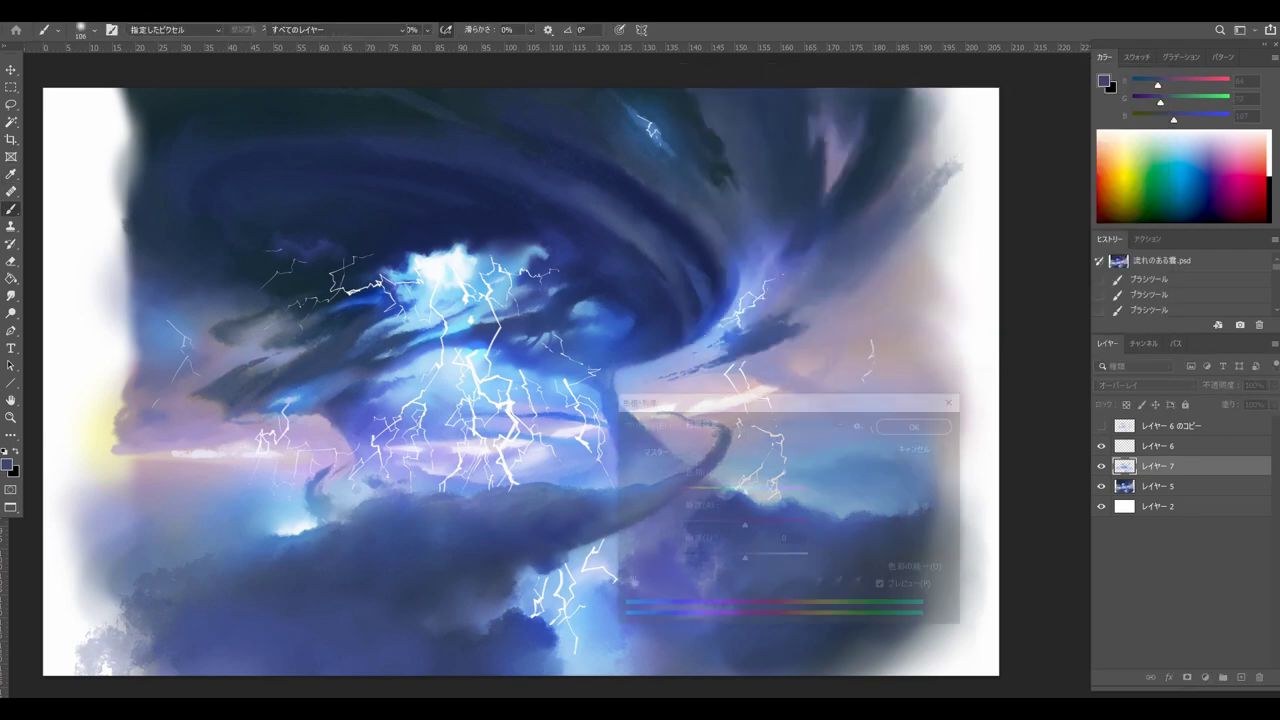
{"action": "left_click_drag", "start_coordinate": [744, 526], "coordinate": [725, 526]}
{"action": "key", "text": "Down"}
{"action": "key", "text": "Down"}
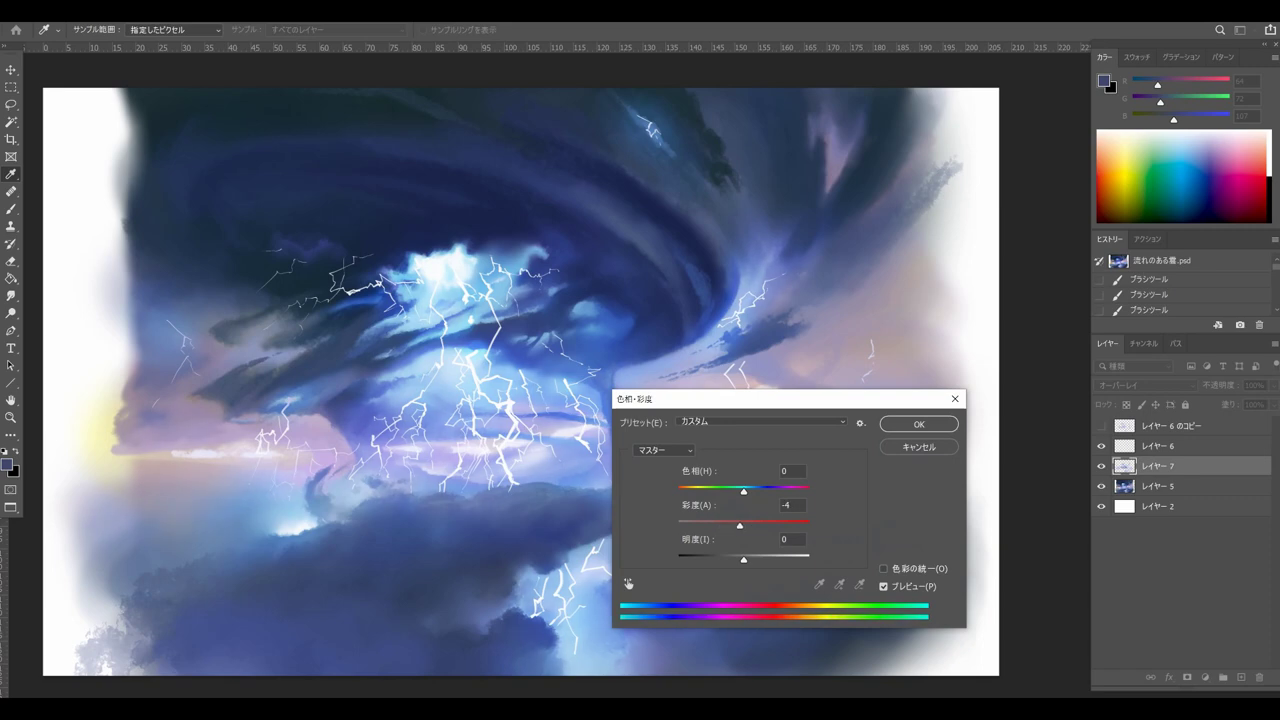
{"action": "key", "text": "shift+Up"}
{"action": "key", "text": "Up"}
{"action": "key", "text": "Up"}
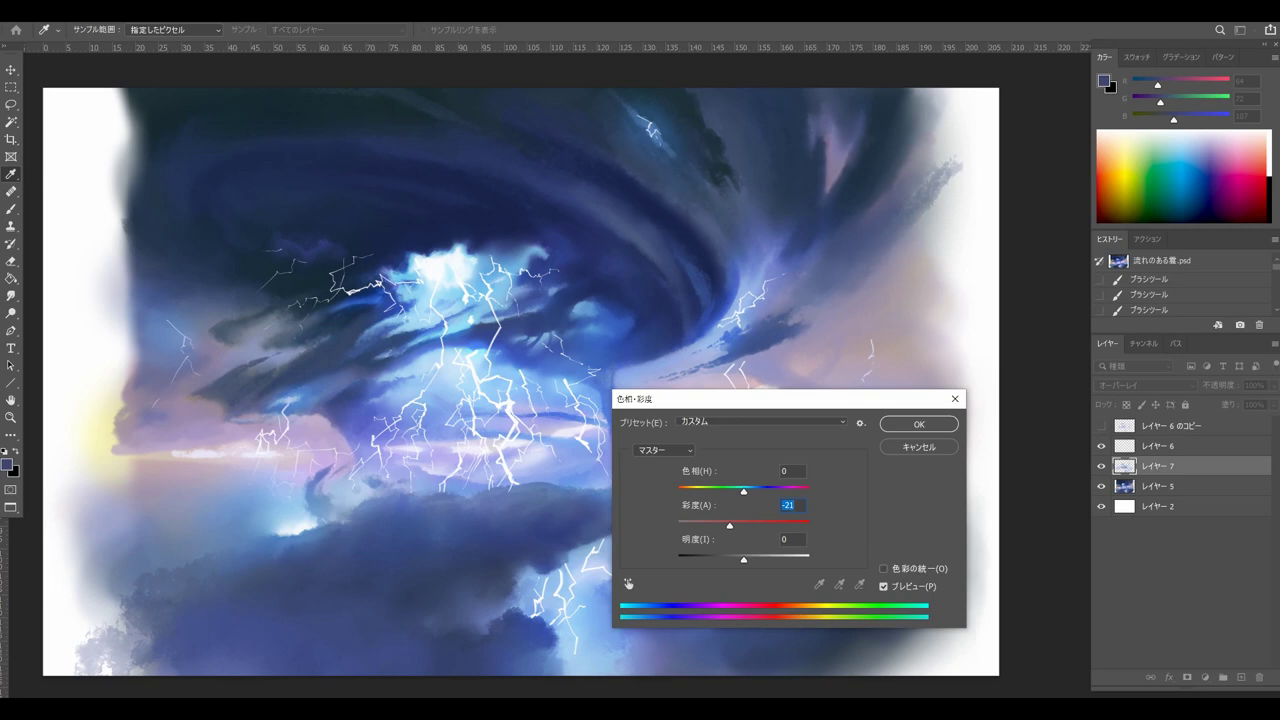
{"action": "key", "text": "Down"}
{"action": "key", "text": "Down"}
{"action": "key", "text": "Down"}
{"action": "key", "text": "Down"}
{"action": "key", "text": "Down"}
{"action": "key", "text": "Down"}
{"action": "key", "text": "Up"}
{"action": "key", "text": "Up"}
{"action": "key", "text": "Up"}
{"action": "key", "text": "Up"}
{"action": "key", "text": "Up"}
{"action": "key", "text": "Down"}
{"action": "key", "text": "Down"}
{"action": "key", "text": "Down"}
{"action": "key", "text": "Return"}
{"action": "key", "text": "b"}
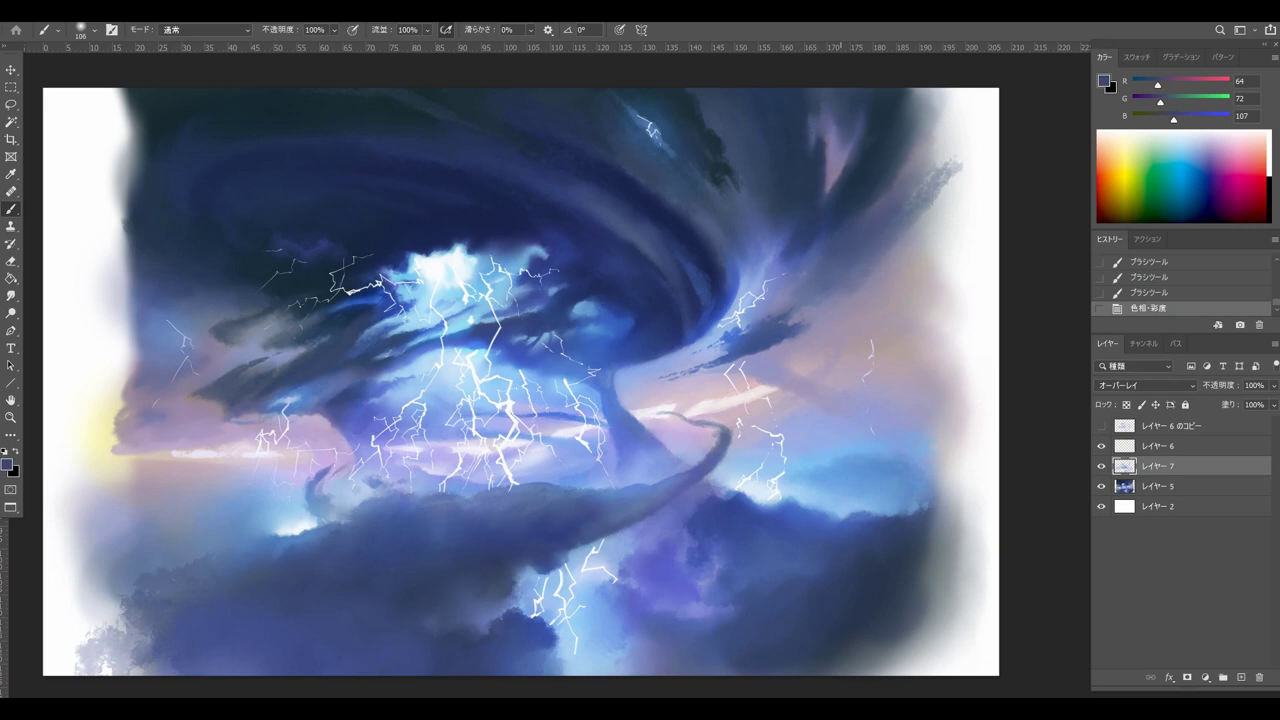
Step: Undo the trial strokes around the central lightning and erase part of the レイヤー 7 glow beneath the cloud opening
{"action": "key", "text": "ctrl+minus"}
{"action": "key", "text": "ctrl+plus"}
{"action": "key", "text": "ctrl+minus"}
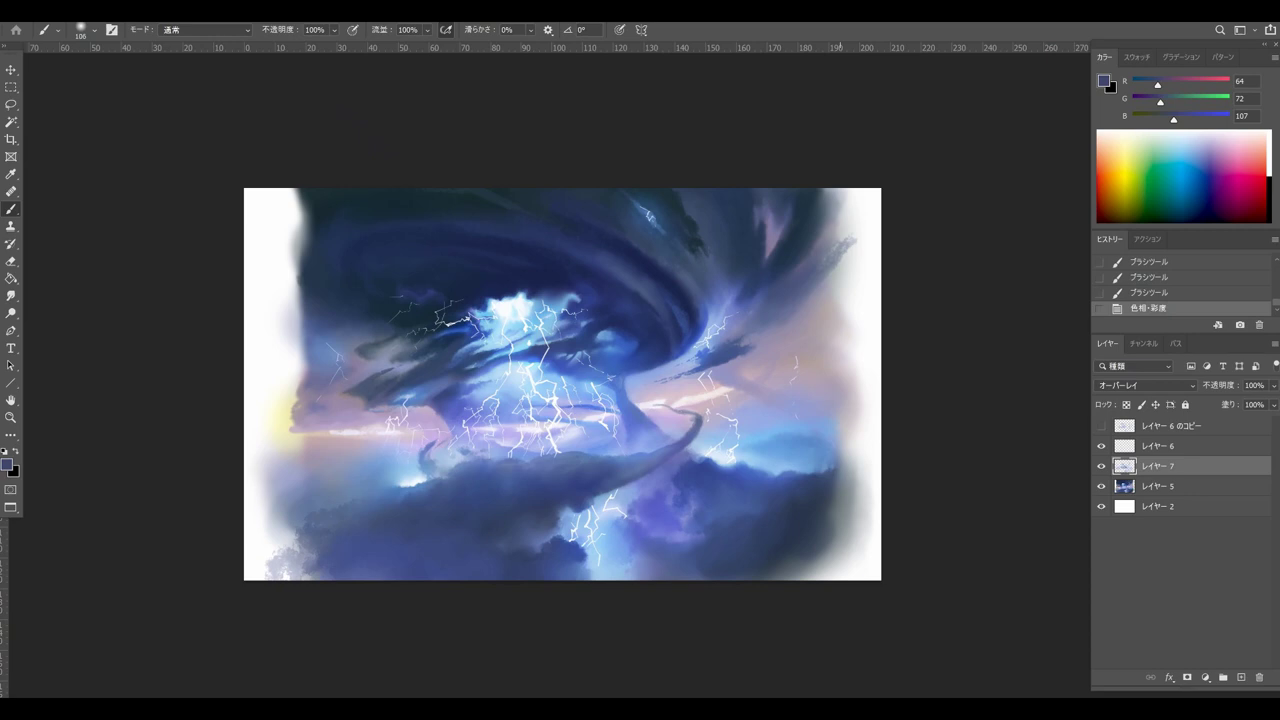
{"action": "left_click_drag", "start_coordinate": [546, 447], "coordinate": [560, 447]}
{"action": "mouse_move", "coordinate": [486, 392]}
{"action": "left_mouse_down"}
{"action": "mouse_move", "coordinate": [450, 434]}
{"action": "mouse_move", "coordinate": [500, 424]}
{"action": "mouse_move", "coordinate": [470, 400]}
{"action": "left_mouse_up"}
{"action": "key", "text": "ctrl+z"}
{"action": "key", "text": "ctrl+z"}
{"action": "key", "text": "e"}
{"action": "key", "text": "ctrl+z"}
{"action": "left_click_drag", "start_coordinate": [487, 392], "coordinate": [466, 410]}
Step: Try soft blue brush strokes on レイヤー 7 over the horizon, the funnel base and the right-hand clouds, undoing each one
{"action": "key", "text": "b"}
{"action": "mouse_move", "coordinate": [625, 410]}
{"action": "left_mouse_down"}
{"action": "mouse_move", "coordinate": [575, 435]}
{"action": "mouse_move", "coordinate": [621, 409]}
{"action": "mouse_move", "coordinate": [702, 404]}
{"action": "left_mouse_up"}
{"action": "key", "text": "ctrl+z"}
{"action": "key", "text": "ctrl+z"}
{"action": "key", "text": "]"}
{"action": "key", "text": "ctrl+z"}
{"action": "left_click_drag", "start_coordinate": [643, 434], "coordinate": [641, 450]}
{"action": "key", "text": "ctrl+z"}
{"action": "left_click_drag", "start_coordinate": [818, 441], "coordinate": [850, 441]}
{"action": "key", "text": "ctrl+z"}
{"action": "mouse_move", "coordinate": [704, 450]}
{"action": "left_mouse_down"}
{"action": "mouse_move", "coordinate": [790, 430]}
{"action": "mouse_move", "coordinate": [738, 460]}
{"action": "left_mouse_up"}
{"action": "key", "text": "ctrl+z"}
Step: Change the brush colour to a dark grey-blue, RGB 55, 57, 66, and check the colour dynamics in the brush settings
{"action": "key", "text": "F5"}
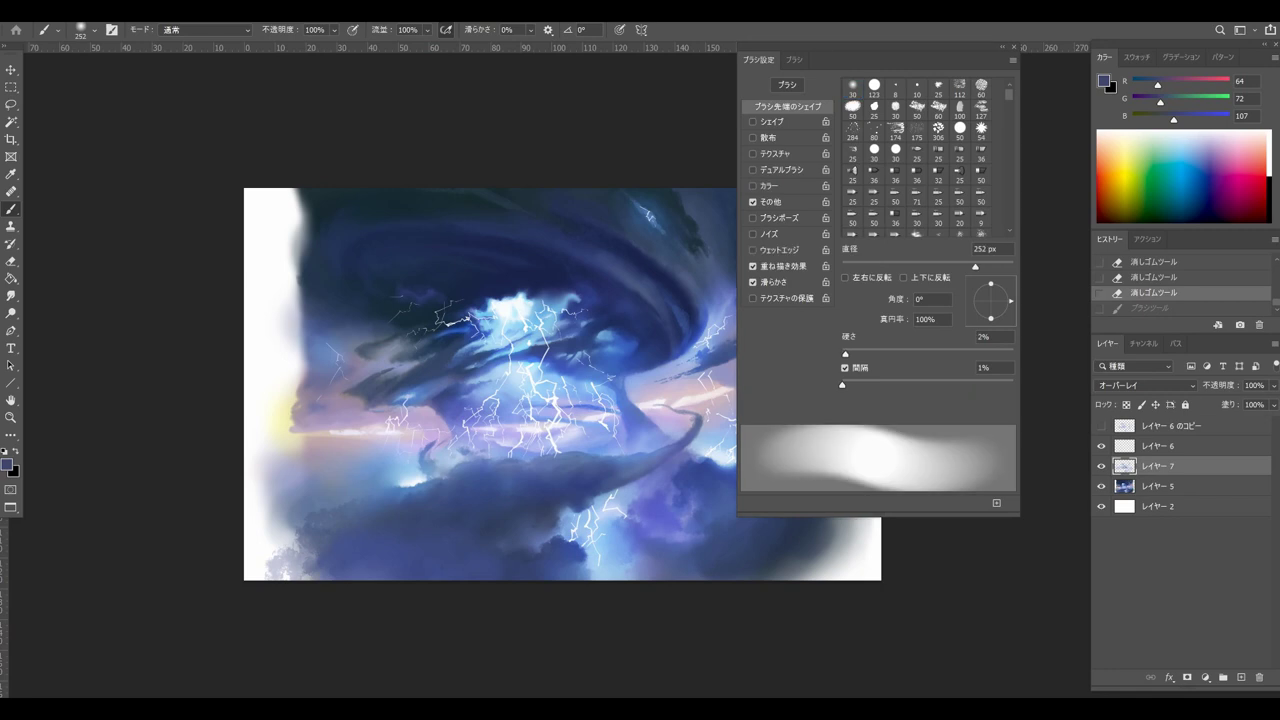
{"action": "left_click", "coordinate": [7, 464]}
{"action": "mouse_move", "coordinate": [540, 320]}
{"action": "left_mouse_down"}
{"action": "mouse_move", "coordinate": [544, 356]}
{"action": "mouse_move", "coordinate": [501, 343]}
{"action": "left_mouse_up"}
{"action": "left_click", "coordinate": [779, 212]}
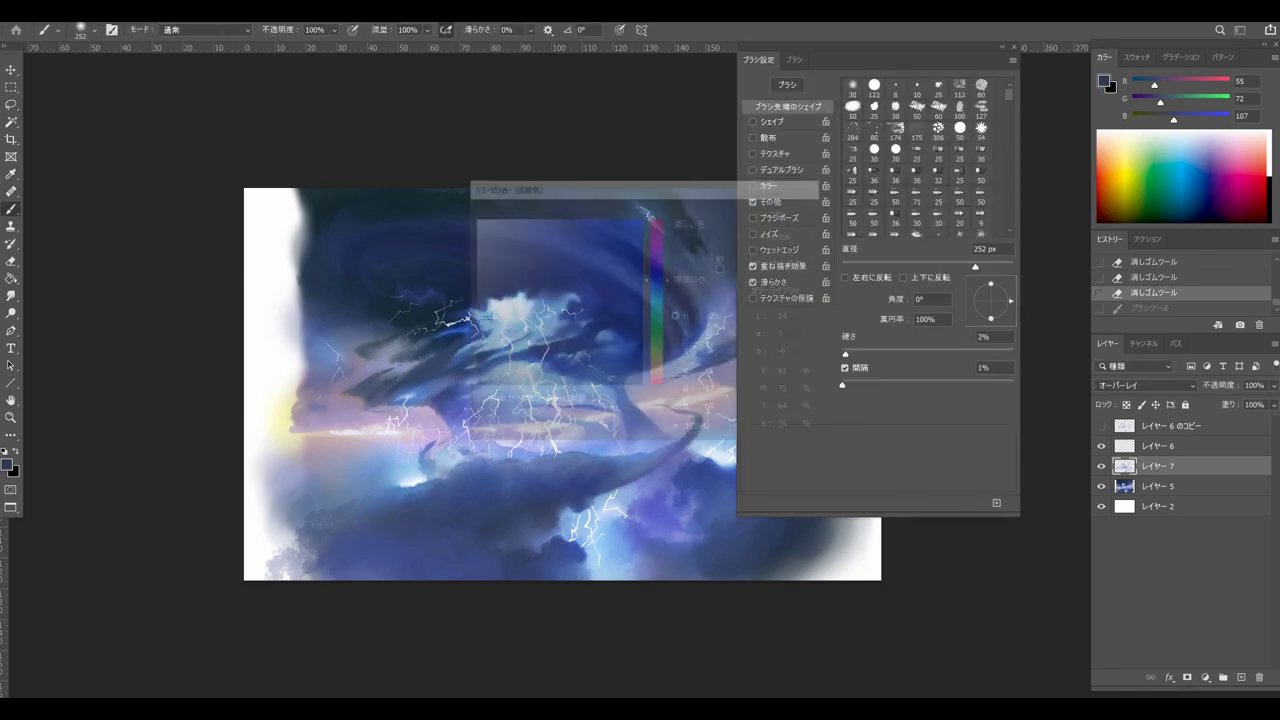
{"action": "key", "text": "F5"}
Step: Paint a large soft grey-blue stroke over the right-hand clouds below the horizon, comparing it by undoing and restoring it
{"action": "key", "text": "ctrl+shift+z"}
{"action": "key", "text": "ctrl+z"}
{"action": "key", "text": "ctrl+shift+z"}
{"action": "key", "text": "ctrl+z"}
{"action": "mouse_move", "coordinate": [822, 438]}
{"action": "left_mouse_down"}
{"action": "mouse_move", "coordinate": [848, 438]}
{"action": "mouse_move", "coordinate": [750, 475]}
{"action": "left_mouse_up"}
{"action": "key", "text": "ctrl+z"}
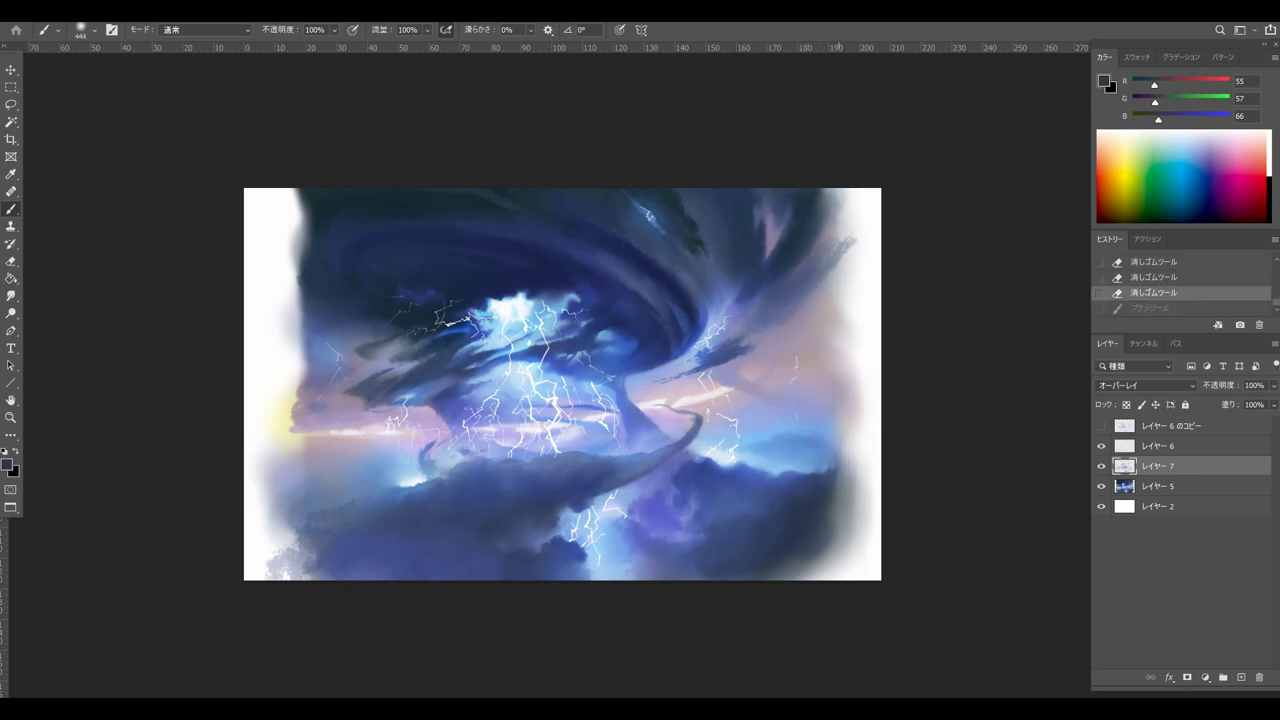
{"action": "key", "text": "ctrl+shift+z"}
Step: Change the brush colour to a neutral dark grey, RGB 72, 73, 77
{"action": "key", "text": "F5"}
{"action": "key", "text": "F5"}
{"action": "left_click", "coordinate": [7, 464]}
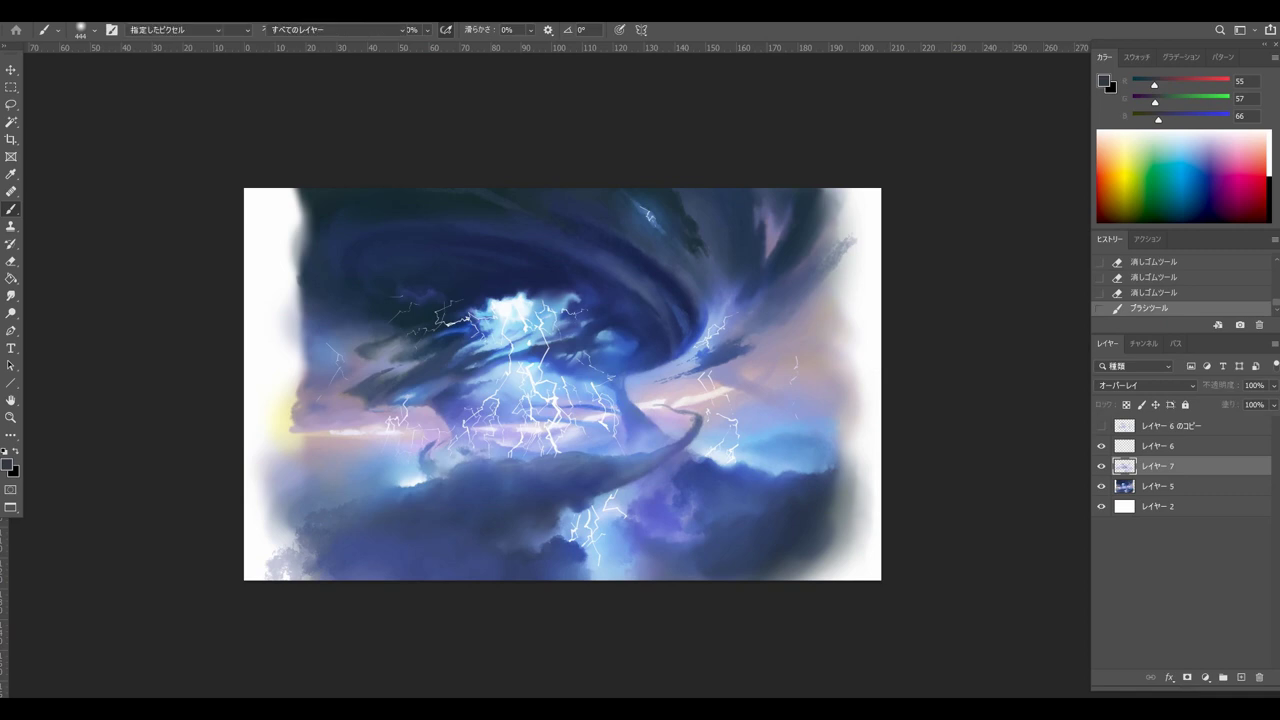
{"action": "left_click_drag", "start_coordinate": [500, 343], "coordinate": [483, 337]}
{"action": "key", "text": "Return"}
Step: Paint soft grey strokes on レイヤー 7 around the funnel base and along the horizon behind the lightning
{"action": "left_click_drag", "start_coordinate": [792, 447], "coordinate": [684, 498]}
{"action": "key", "text": "ctrl+z"}
{"action": "mouse_move", "coordinate": [636, 457]}
{"action": "left_mouse_down"}
{"action": "mouse_move", "coordinate": [575, 450]}
{"action": "mouse_move", "coordinate": [620, 432]}
{"action": "mouse_move", "coordinate": [607, 432]}
{"action": "left_mouse_up"}
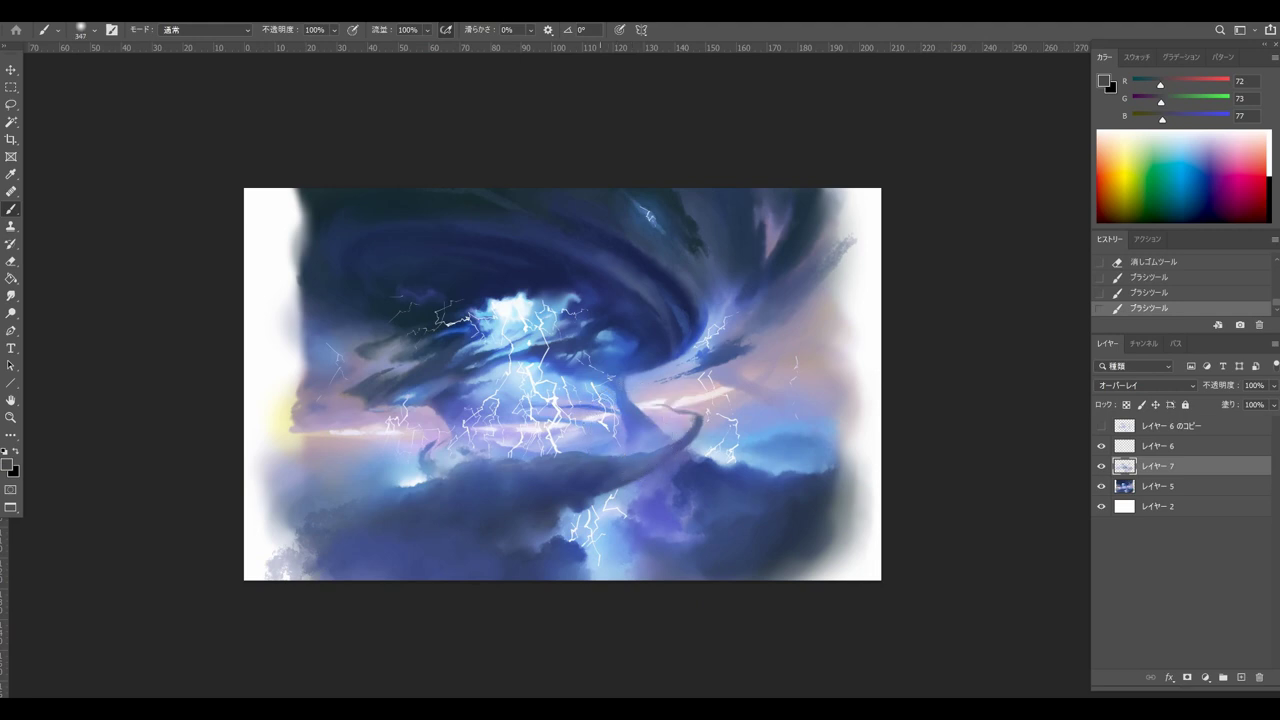
{"action": "mouse_move", "coordinate": [609, 438]}
{"action": "left_mouse_down"}
{"action": "mouse_move", "coordinate": [538, 464]}
{"action": "mouse_move", "coordinate": [465, 450]}
{"action": "left_mouse_up"}
Step: Compare the glow with and without the last soft stroke, undo that stroke, and check レイヤー 7 on and off
{"action": "key", "text": "ctrl+plus"}
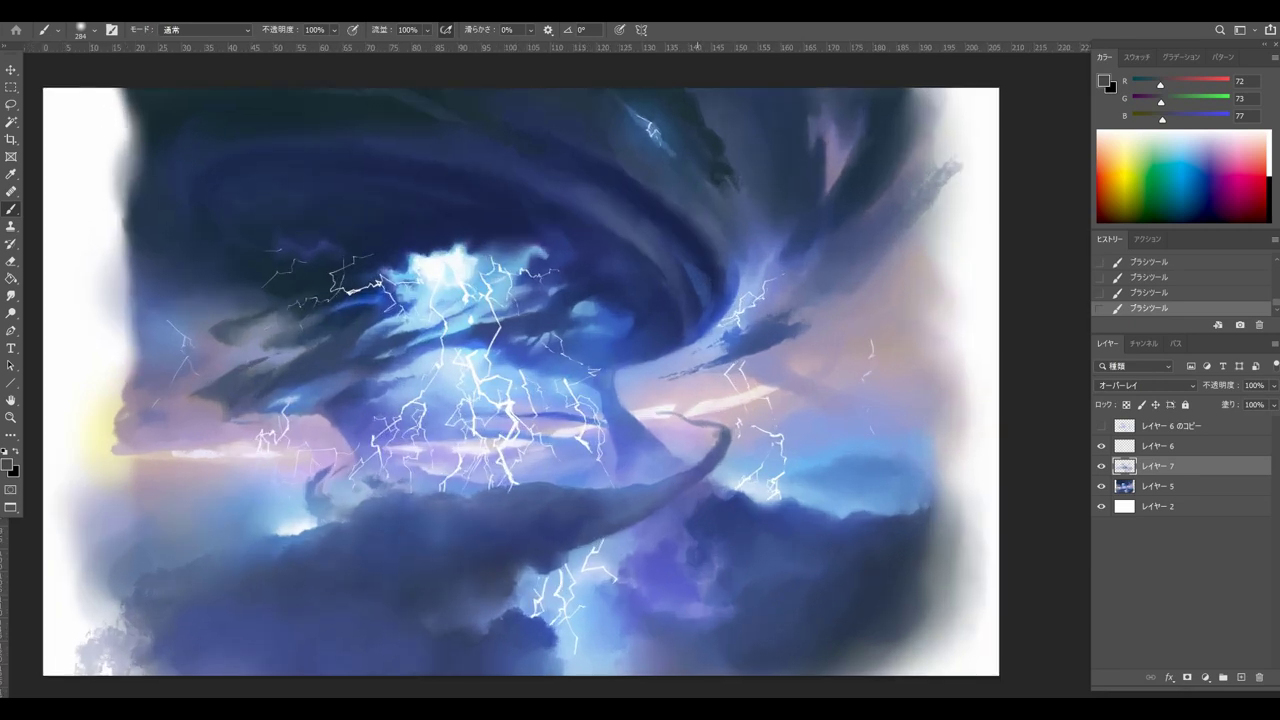
{"action": "scroll", "coordinate": [645, 387], "scroll_direction": "down", "scroll_amount": 1}
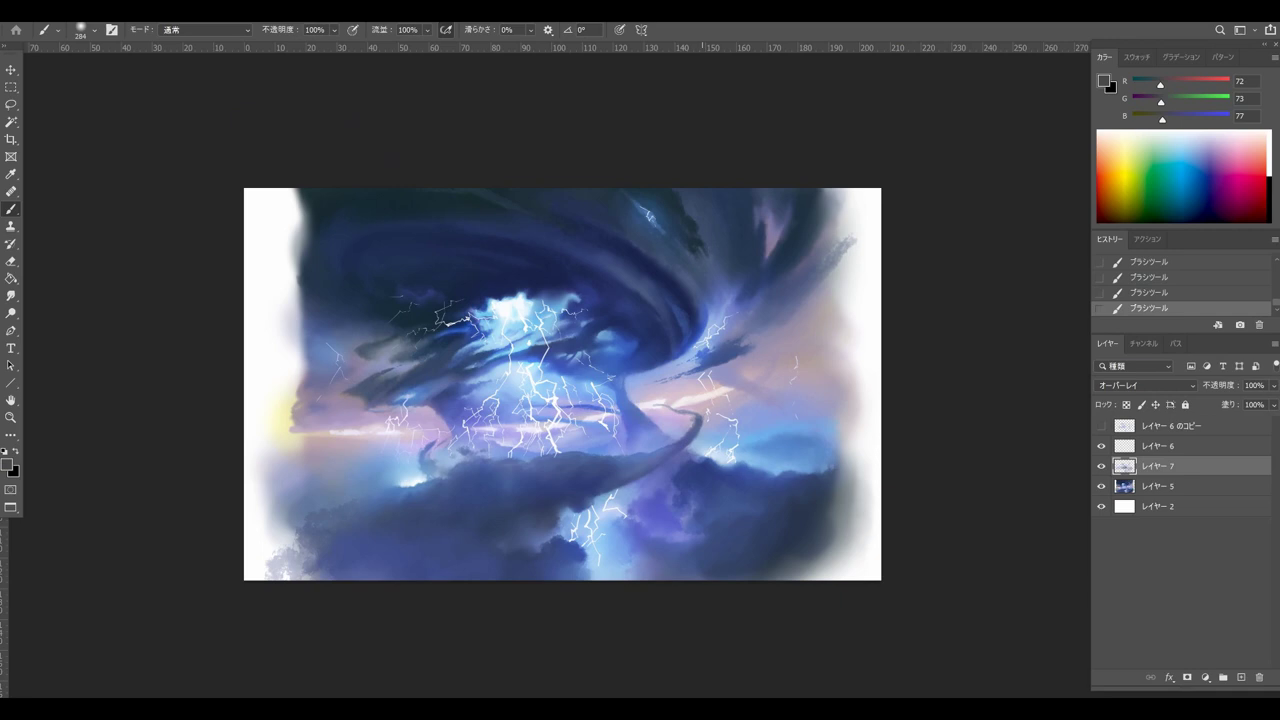
{"action": "scroll", "coordinate": [646, 388], "scroll_direction": "up", "scroll_amount": 1}
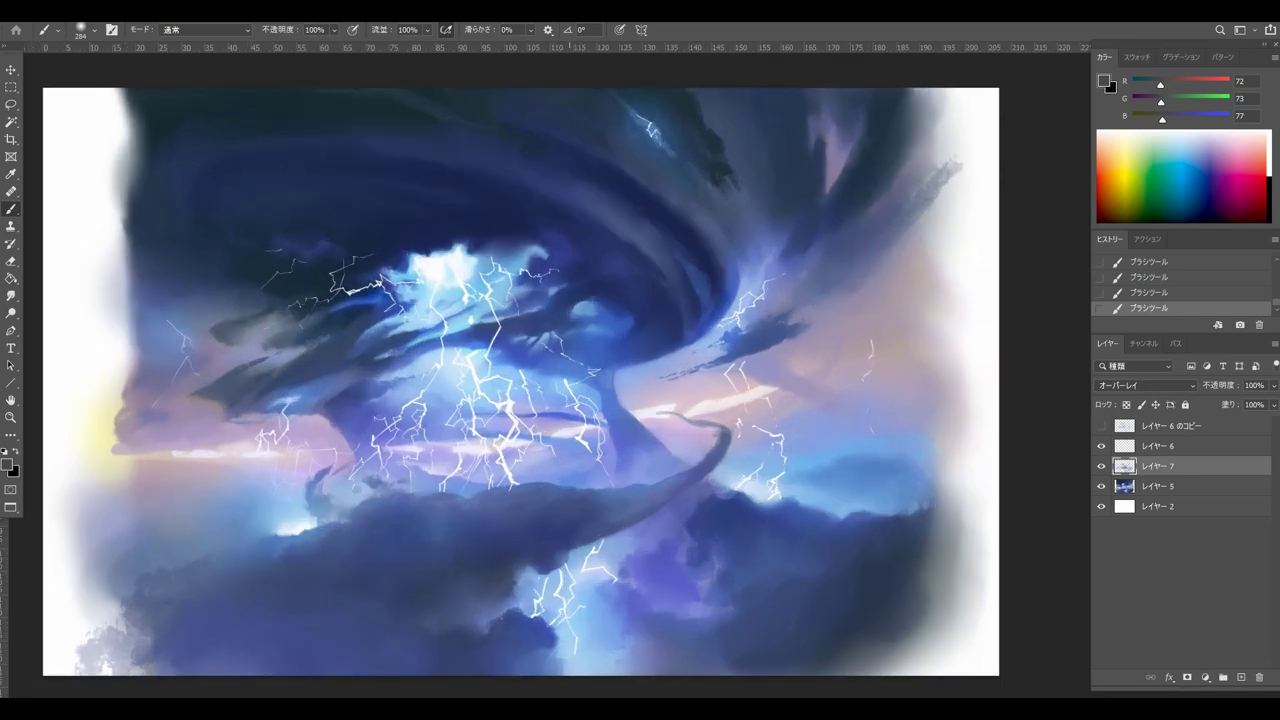
{"action": "key", "text": "ctrl+z"}
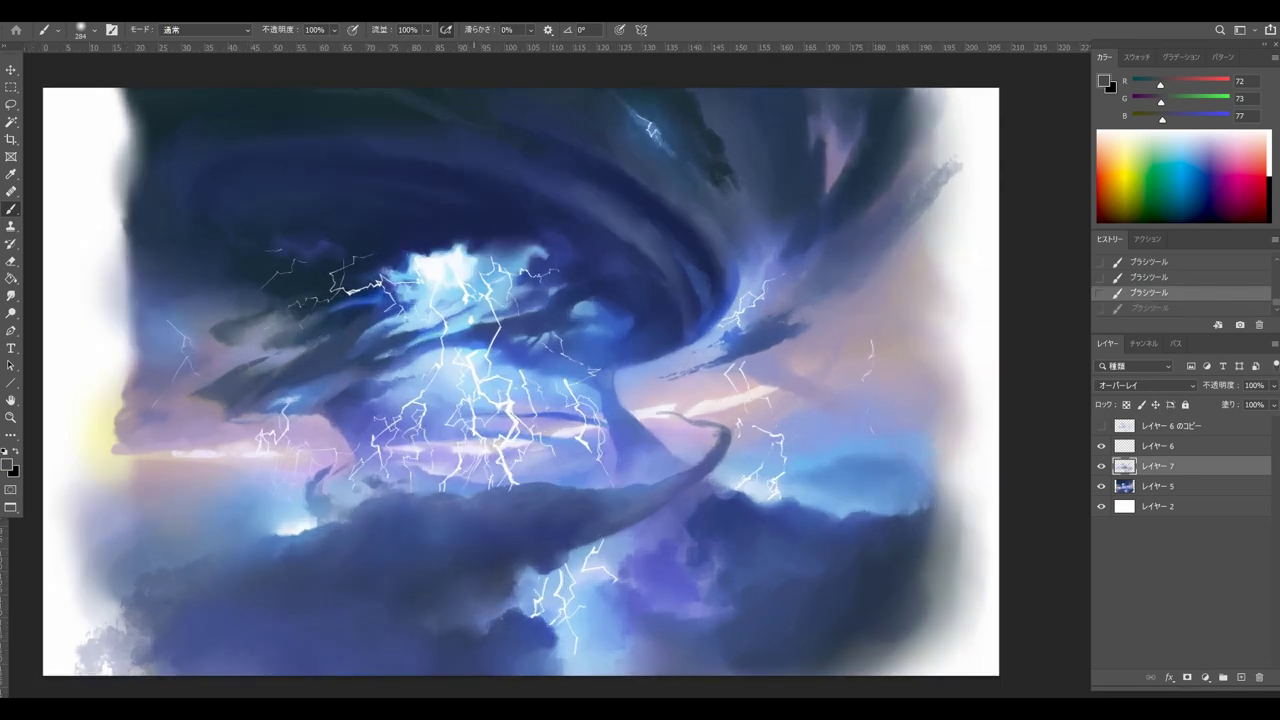
{"action": "key", "text": "ctrl+shift+z"}
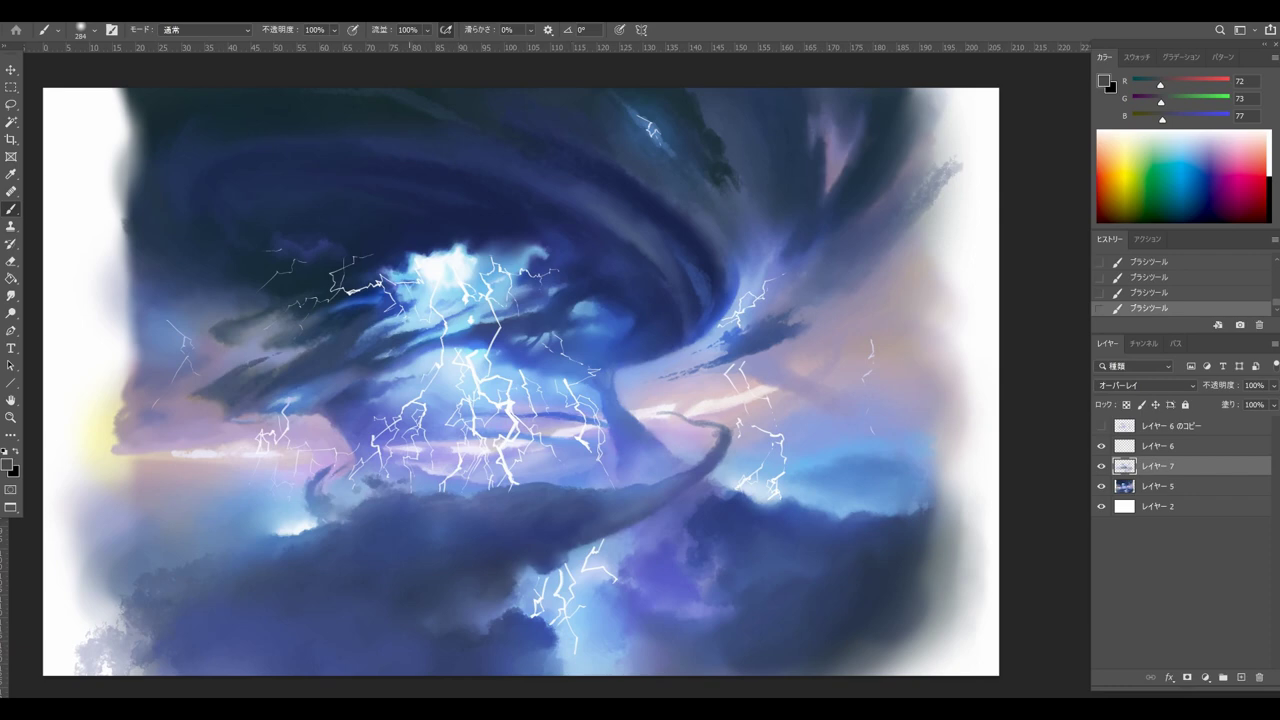
{"action": "key", "text": "ctrl+z"}
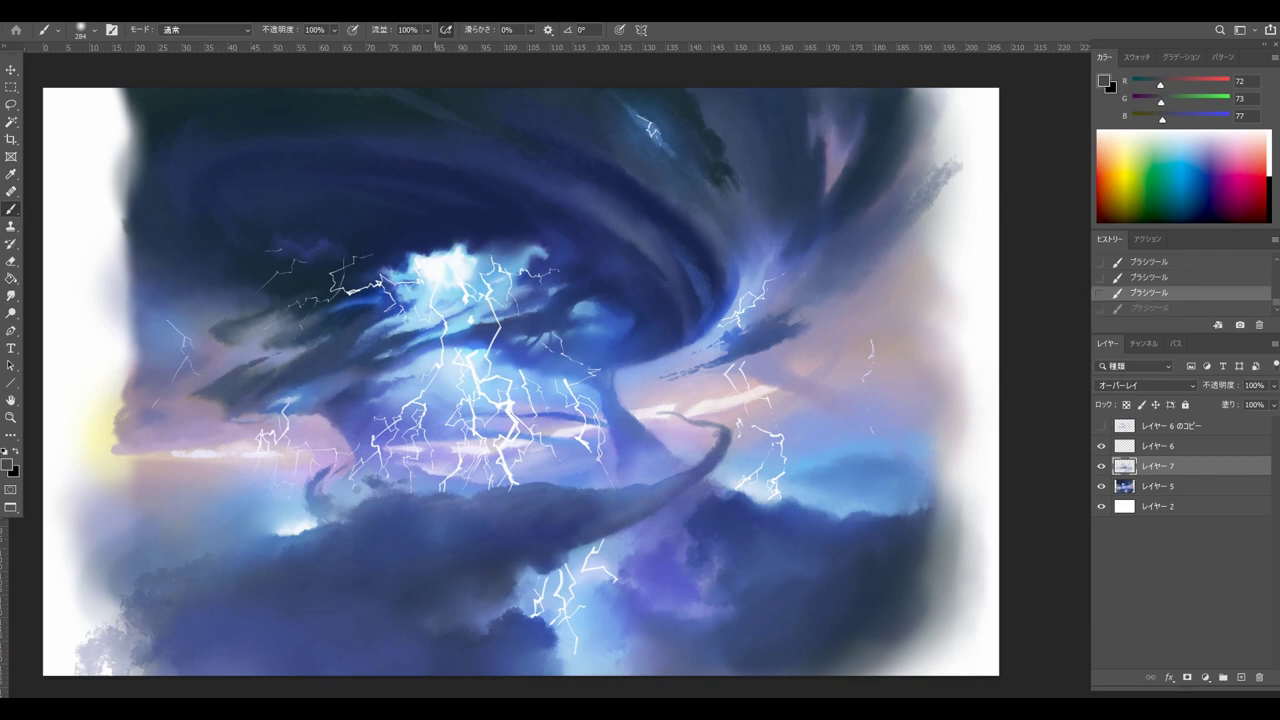
{"action": "left_click", "coordinate": [1101, 466]}
{"action": "left_click", "coordinate": [1101, 466]}
Step: Paint soft grey strokes on the glow along the left-hand cloud's lower edge and compare both lightning layers on and off
{"action": "left_click_drag", "start_coordinate": [370, 408], "coordinate": [346, 402]}
{"action": "left_click_drag", "start_coordinate": [309, 387], "coordinate": [275, 388]}
{"action": "left_click", "coordinate": [1101, 446]}
{"action": "left_click", "coordinate": [1101, 446]}
{"action": "left_click", "coordinate": [1101, 426]}
{"action": "left_click", "coordinate": [1101, 426]}
Step: Add a new layer clipped to レイヤー 6 and paint the small left-hand bolt below the cloud near-white, RGB 246, 251, 254
{"action": "left_click", "coordinate": [1150, 446]}
{"action": "left_click", "coordinate": [1241, 677]}
{"action": "key", "text": "ctrl+alt+g"}
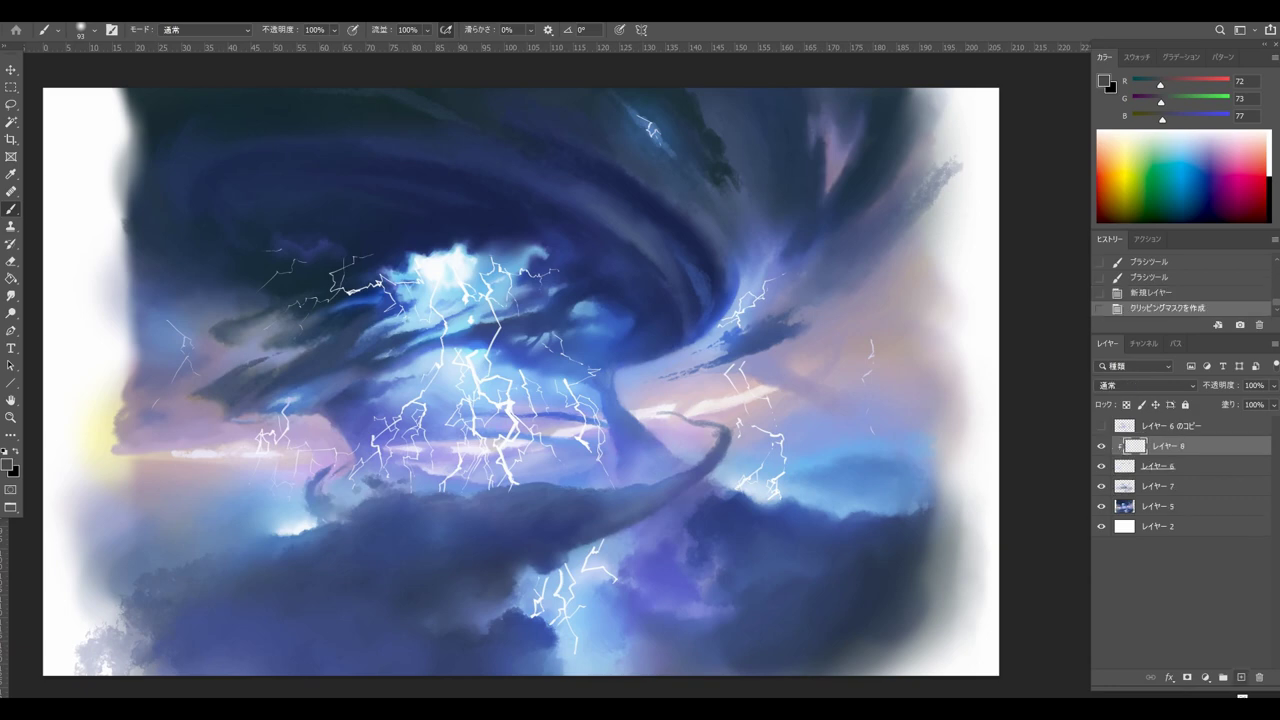
{"action": "left_click_drag", "start_coordinate": [292, 422], "coordinate": [284, 416]}
{"action": "left_click", "coordinate": [457, 284], "text": "alt"}
{"action": "left_click_drag", "start_coordinate": [288, 401], "coordinate": [282, 424]}
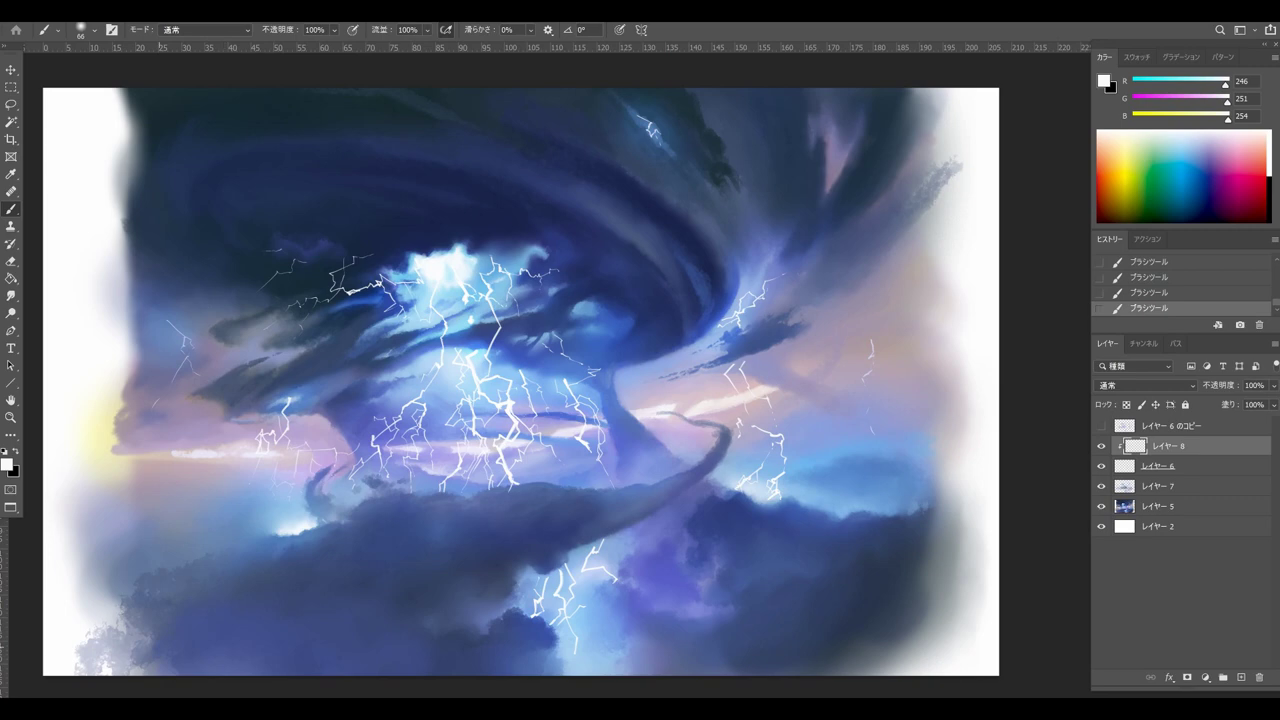
Step: Compare the lightning with and without the blue outer glow of レイヤー 6 のコピー, leaving that layer hidden
{"action": "left_click", "coordinate": [1101, 426]}
{"action": "left_click", "coordinate": [1101, 426]}
{"action": "left_click", "coordinate": [1101, 426]}
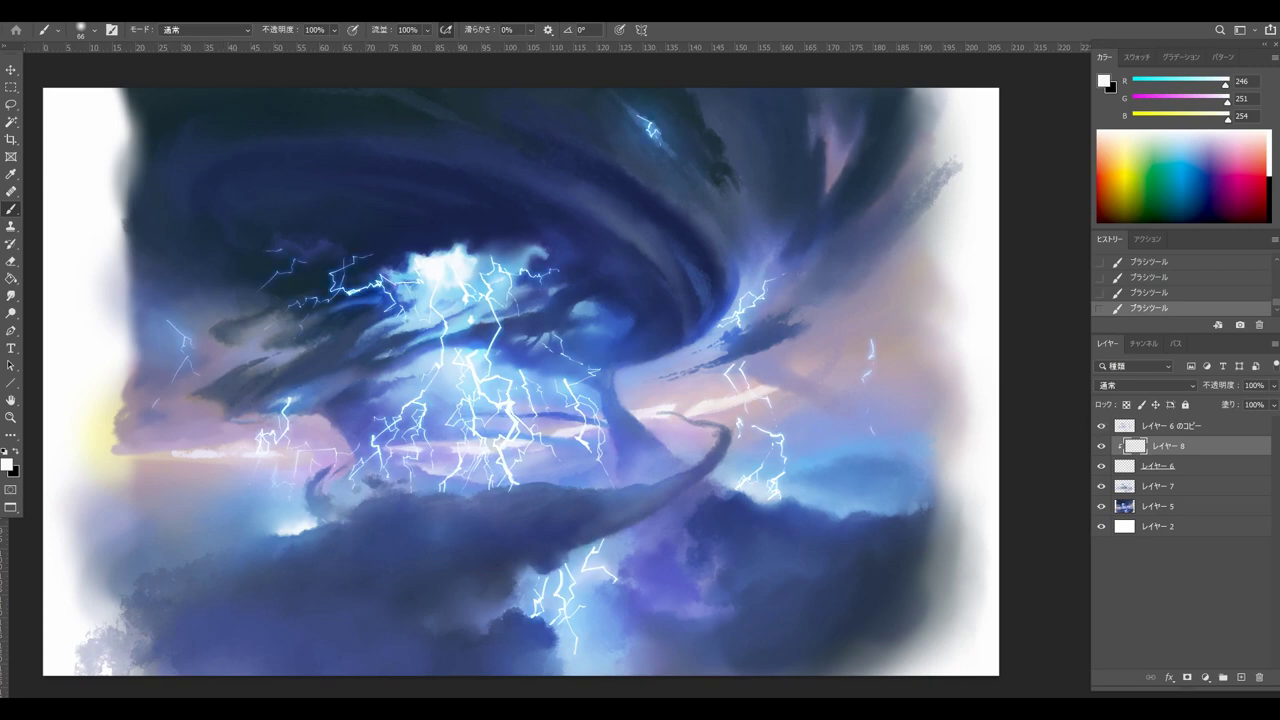
{"action": "left_click", "coordinate": [1101, 426]}
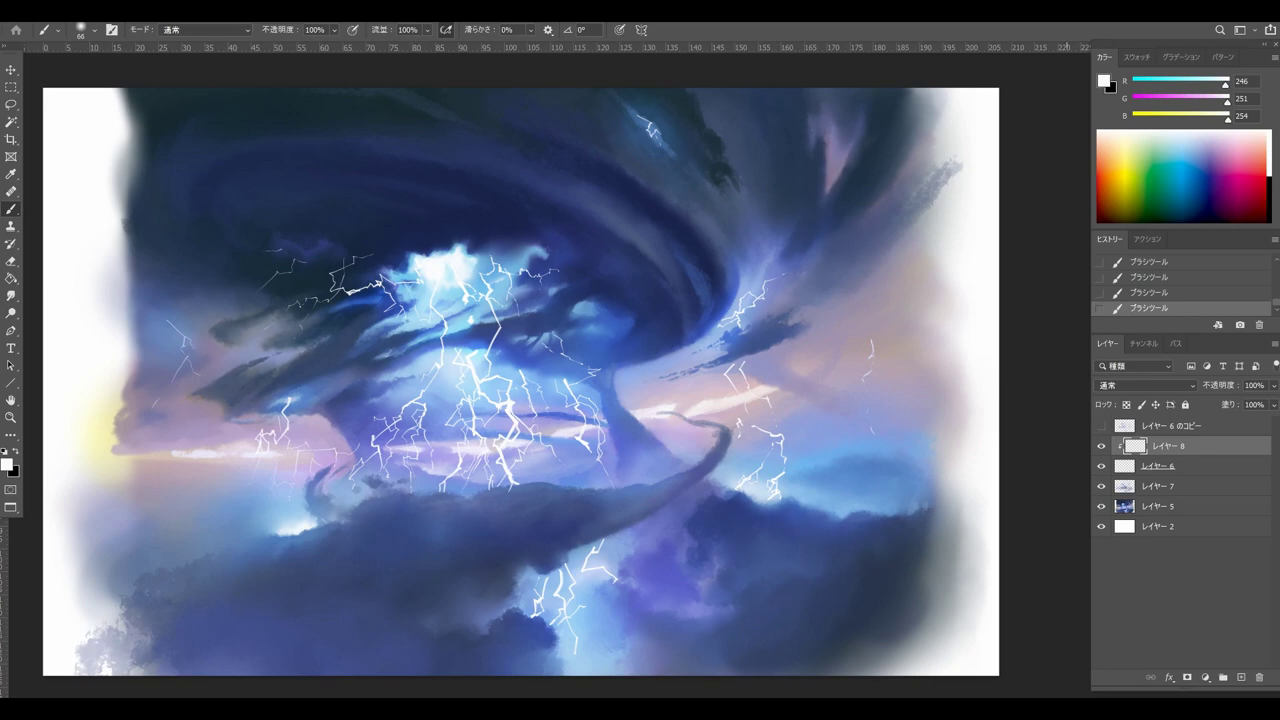
{"action": "left_click", "coordinate": [1101, 426]}
{"action": "left_click", "coordinate": [1101, 426]}
{"action": "left_click", "coordinate": [1101, 426]}
{"action": "left_click", "coordinate": [1101, 426]}
{"action": "left_click", "coordinate": [1101, 426]}
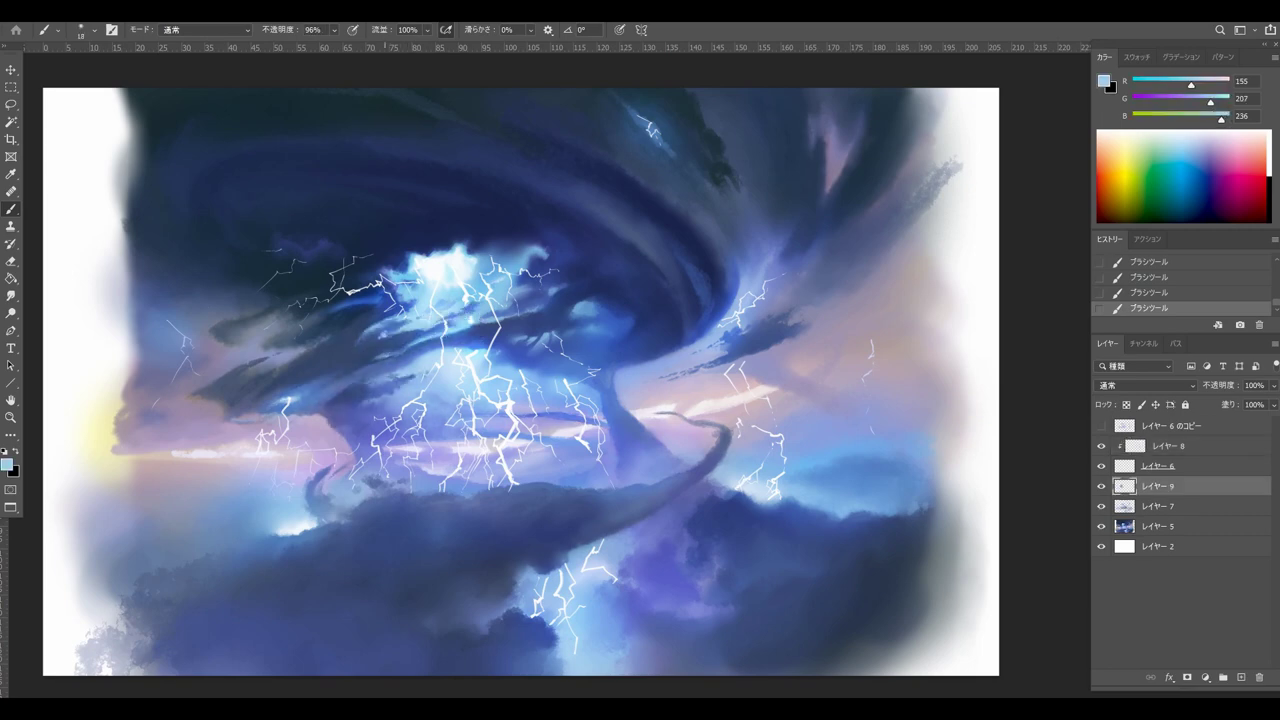
Step: Paint short strokes in sampled blues on レイヤー 9 over the cloud left of the central glow, ending with RGB 46, 79, 170
{"action": "left_click", "coordinate": [384, 342], "text": "alt"}
{"action": "left_click", "coordinate": [379, 337], "text": "alt"}
{"action": "left_click", "coordinate": [379, 312], "text": "alt"}
{"action": "key", "text": "ctrl+z"}
{"action": "left_click_drag", "start_coordinate": [370, 320], "coordinate": [388, 314]}
{"action": "left_click", "coordinate": [399, 322], "text": "alt"}
{"action": "key", "text": "ctrl+z"}
{"action": "left_click", "coordinate": [384, 312], "text": "alt"}
{"action": "left_click", "coordinate": [383, 312], "text": "alt"}
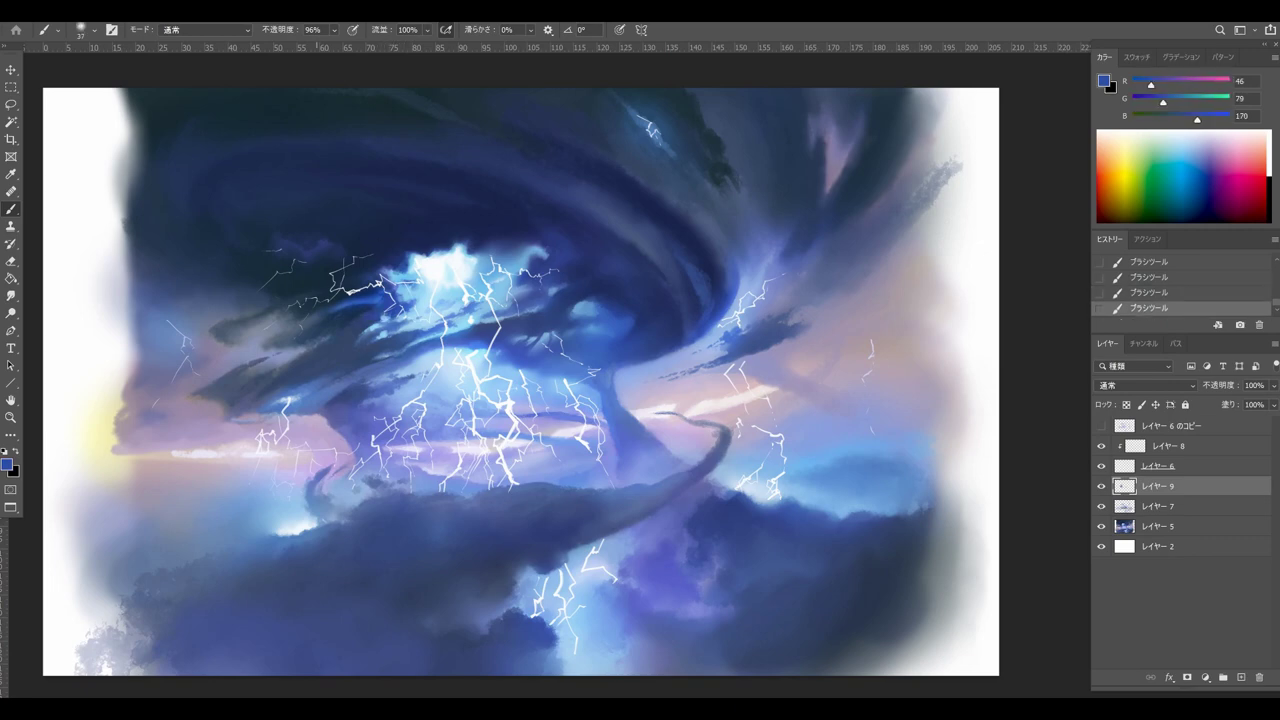
Step: Paint small cloud details along the central glow's left edge in sampled mid blues such as RGB 93, 138, 220
{"action": "left_click", "coordinate": [408, 297], "text": "alt"}
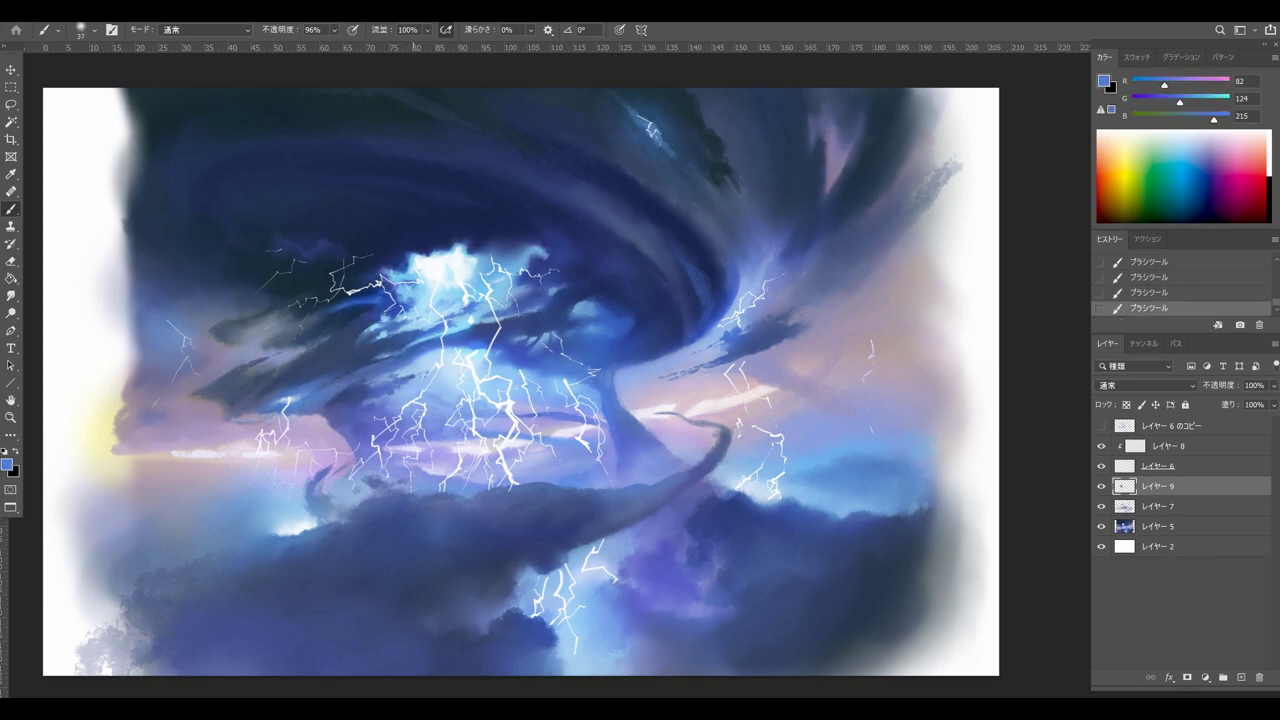
{"action": "key", "text": "bracketleft"}
{"action": "key", "text": "bracketleft"}
{"action": "key", "text": "bracketleft"}
{"action": "left_click", "coordinate": [402, 309], "text": "alt"}
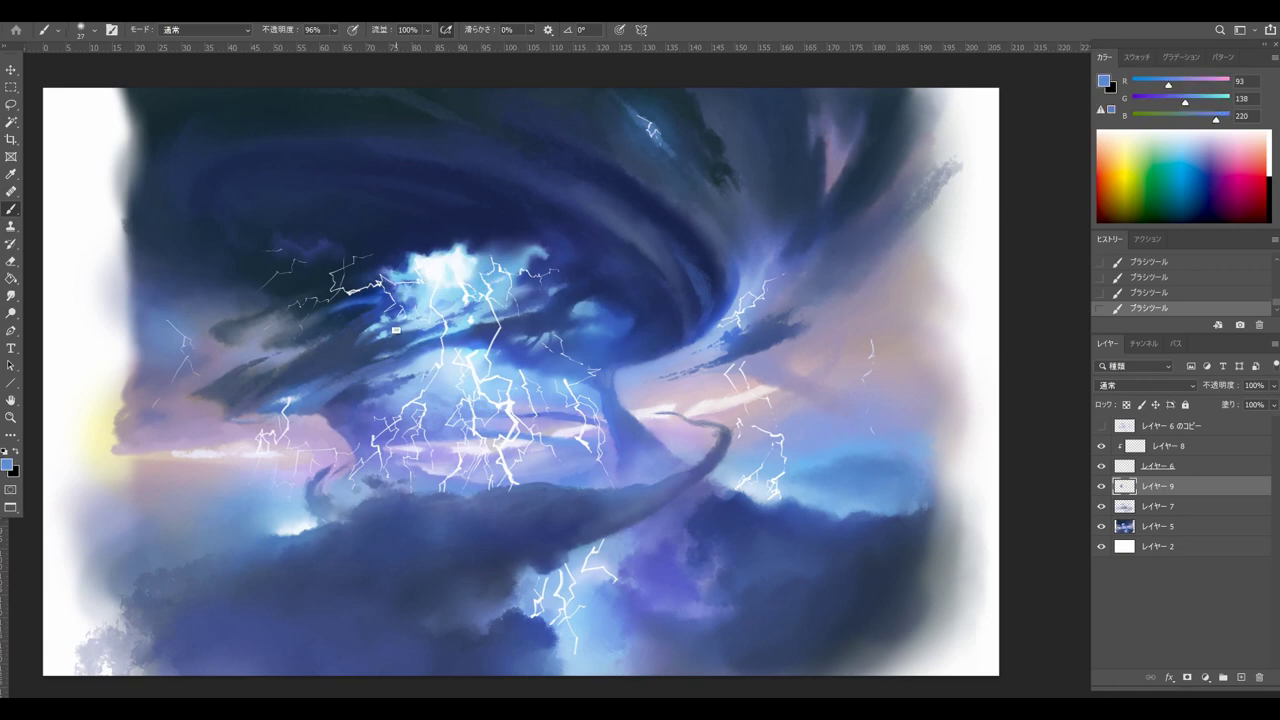
{"action": "left_click", "coordinate": [402, 288], "text": "alt"}
{"action": "left_click", "coordinate": [401, 290], "text": "alt"}
{"action": "key", "text": "bracketright"}
{"action": "left_click", "coordinate": [408, 302], "text": "alt"}
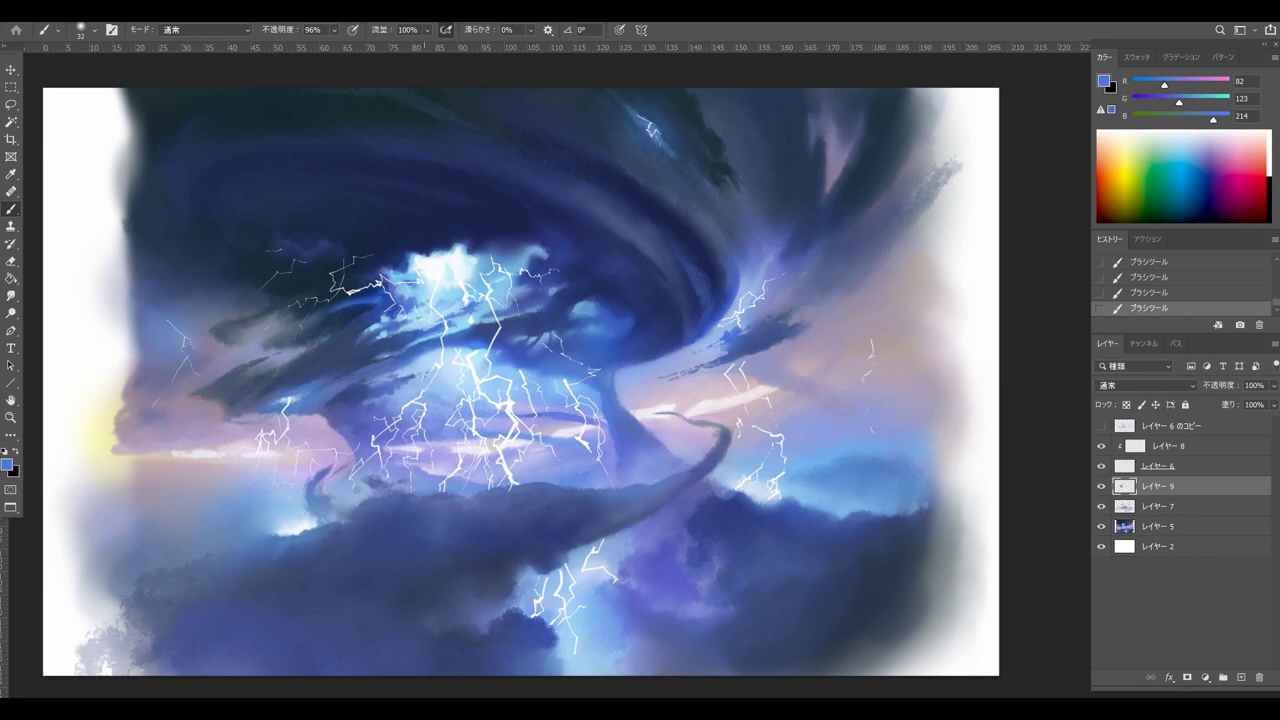
{"action": "left_click", "coordinate": [415, 298], "text": "alt"}
Step: Choose an adjusted blue and paint a short, finer stroke across the lower middle of the central glow
{"action": "left_click", "coordinate": [7, 465]}
{"action": "left_click", "coordinate": [582, 225]}
{"action": "left_click", "coordinate": [777, 210]}
{"action": "key", "text": "ctrl+z"}
{"action": "key", "text": "bracketleft"}
{"action": "left_click_drag", "start_coordinate": [420, 303], "coordinate": [436, 308]}
{"action": "left_click", "coordinate": [446, 310], "text": "alt"}
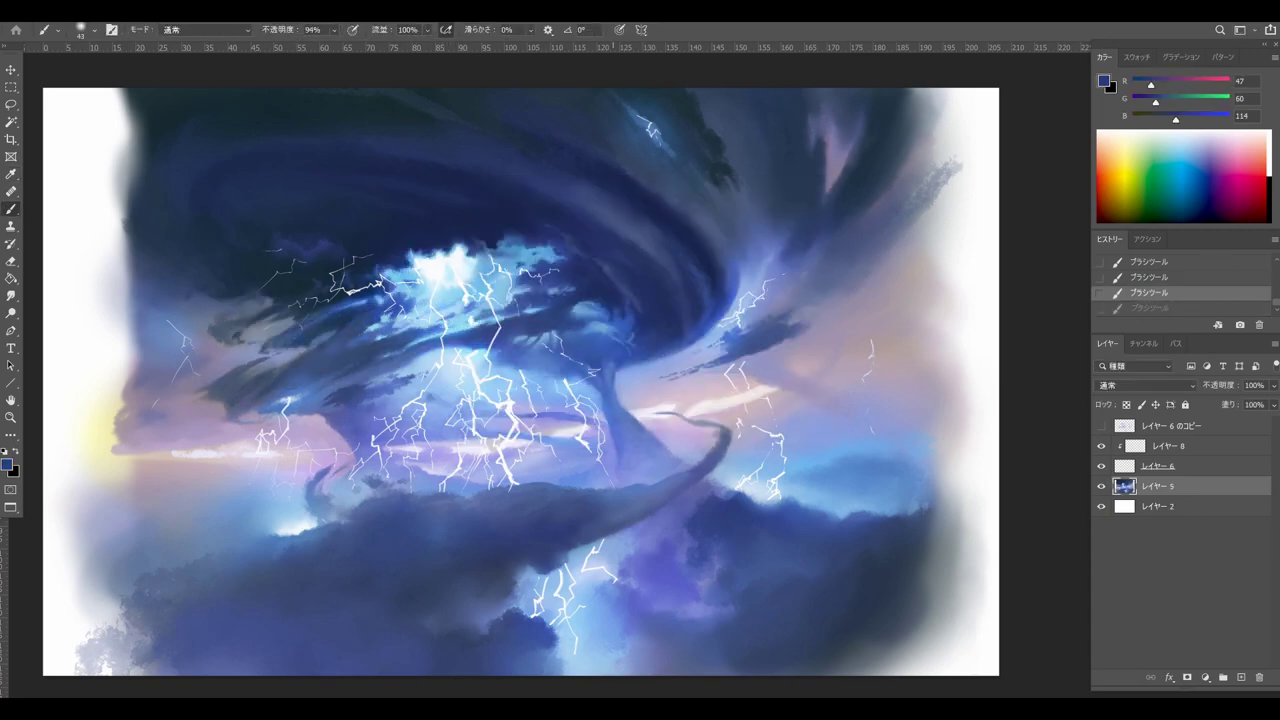
{"action": "left_click", "coordinate": [680, 292], "text": "alt"}
{"action": "left_click_drag", "start_coordinate": [682, 294], "coordinate": [674, 322]}
{"action": "key", "text": "ctrl+z"}
{"action": "key", "text": "ctrl+z"}
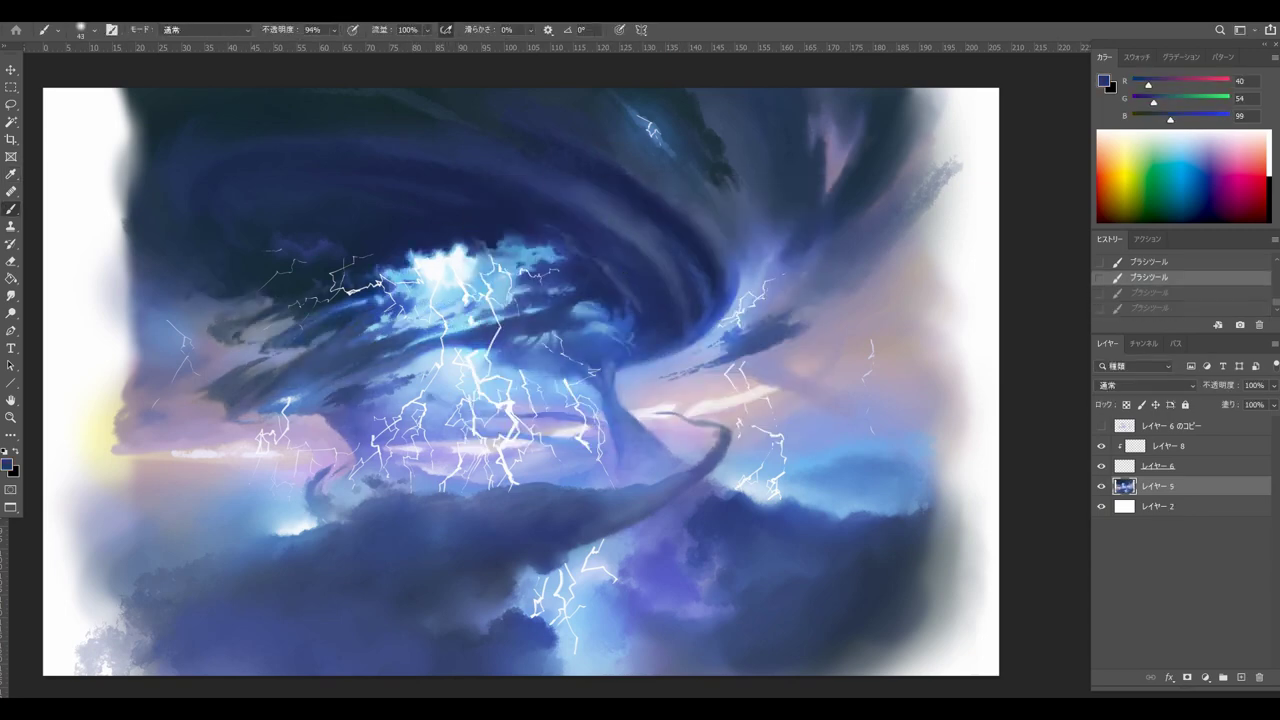
Step: Choose a new colour and paint a subtle curved stroke down the inside of the dark swirl on レイヤー 5
{"action": "left_click", "coordinate": [7, 465]}
{"action": "left_click", "coordinate": [777, 210]}
{"action": "key", "text": "ctrl+z"}
{"action": "key", "text": "ctrl+z"}
{"action": "left_click_drag", "start_coordinate": [640, 236], "coordinate": [676, 290]}
{"action": "left_click", "coordinate": [566, 246], "text": "alt"}
{"action": "key", "text": "ctrl+z"}
Step: Paint sampled blue strokes along the ragged cloud tails left of the central glow, including RGB 47, 60, 116
{"action": "left_click_drag", "start_coordinate": [362, 328], "coordinate": [340, 340]}
{"action": "left_click", "coordinate": [345, 345], "text": "alt"}
{"action": "left_click", "coordinate": [309, 345], "text": "alt"}
{"action": "left_click", "coordinate": [290, 330], "text": "alt"}
{"action": "key", "text": "ctrl+z"}
{"action": "left_click_drag", "start_coordinate": [262, 322], "coordinate": [239, 332]}
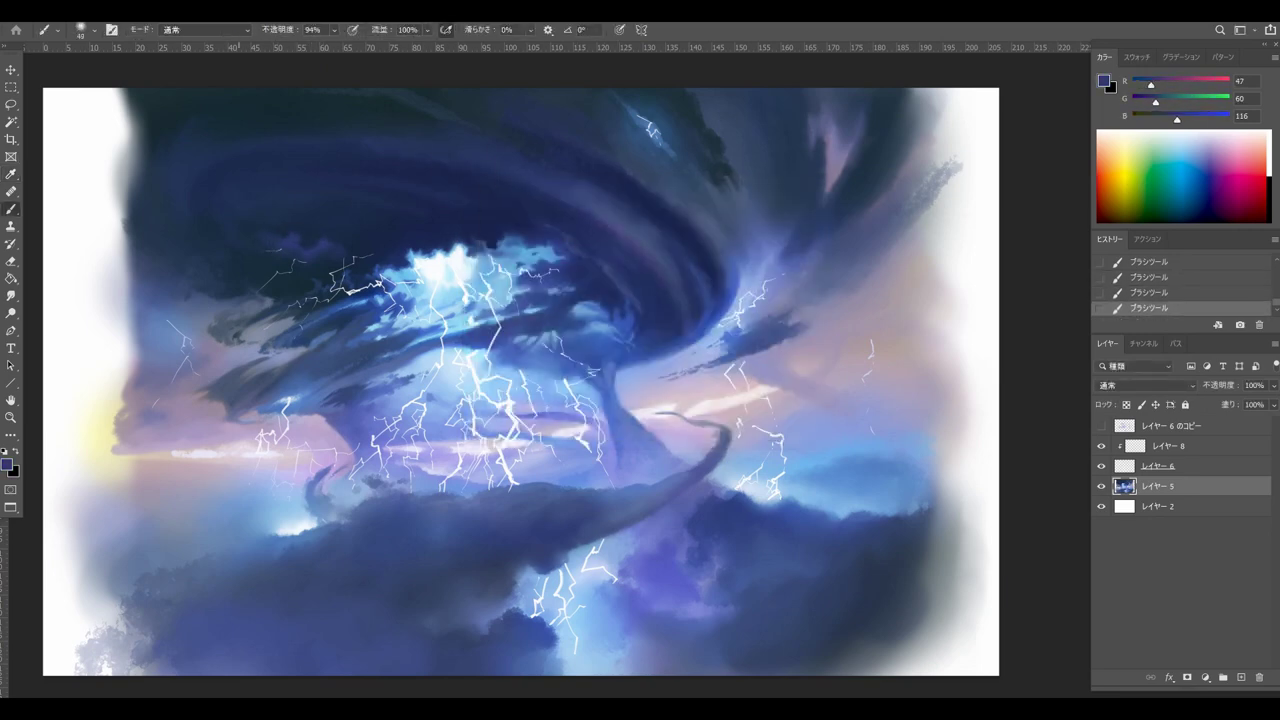
Step: Rework the small cloud patch above the left-hand bolts with sampled dark blue, RGB 23, 40, 63
{"action": "key", "text": "ctrl+z"}
{"action": "mouse_move", "coordinate": [312, 226]}
{"action": "left_mouse_down"}
{"action": "mouse_move", "coordinate": [274, 244]}
{"action": "mouse_move", "coordinate": [358, 243]}
{"action": "mouse_move", "coordinate": [347, 254]}
{"action": "left_mouse_up"}
{"action": "left_click", "coordinate": [298, 228], "text": "alt"}
{"action": "key", "text": "ctrl+z"}
{"action": "left_click", "coordinate": [328, 244], "text": "alt"}
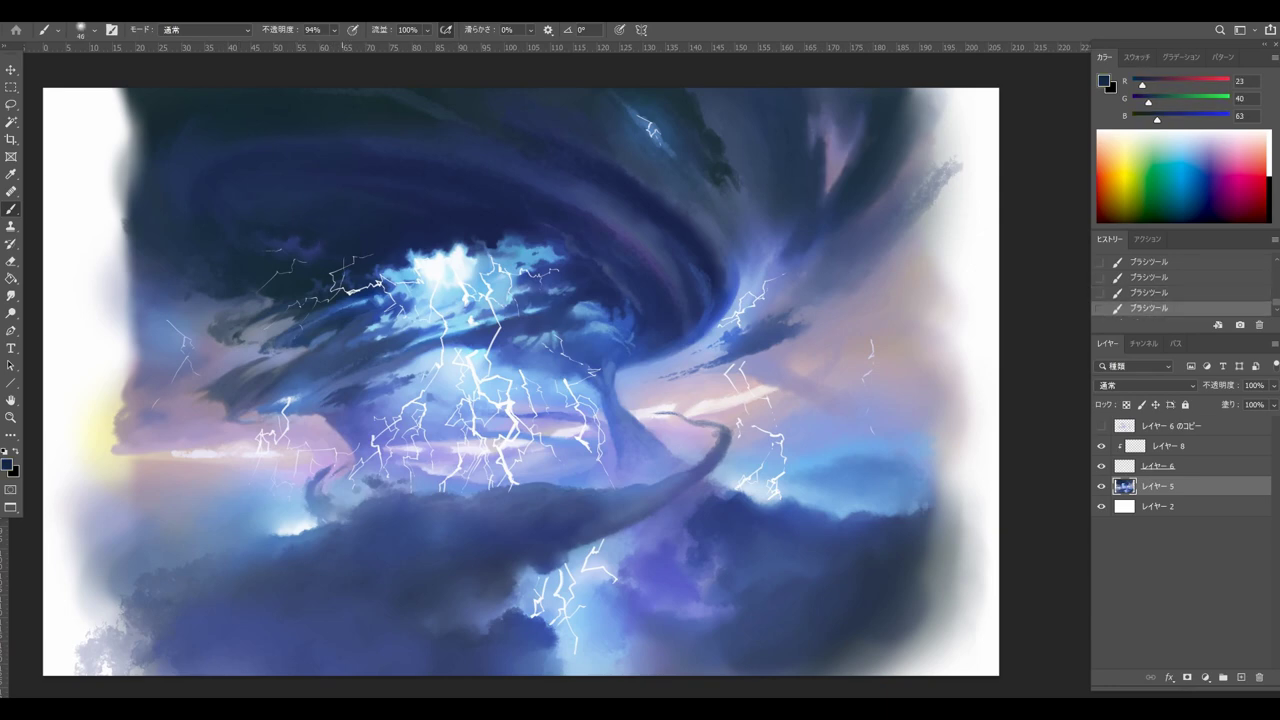
{"action": "left_click", "coordinate": [299, 244], "text": "alt"}
Step: Darken the upper-left cloud with broad sampled strokes and extend its left edge onto the white margin with textured grey cloud
{"action": "left_click", "coordinate": [253, 134], "text": "alt"}
{"action": "key", "text": "ctrl+z"}
{"action": "left_click_drag", "start_coordinate": [354, 226], "coordinate": [464, 220]}
{"action": "left_click", "coordinate": [267, 121], "text": "alt"}
{"action": "mouse_move", "coordinate": [126, 130]}
{"action": "left_mouse_down"}
{"action": "mouse_move", "coordinate": [120, 204]}
{"action": "mouse_move", "coordinate": [105, 125]}
{"action": "left_mouse_up"}
{"action": "key", "text": "r"}
{"action": "mouse_move", "coordinate": [132, 190]}
{"action": "left_mouse_down"}
{"action": "mouse_move", "coordinate": [173, 190]}
{"action": "mouse_move", "coordinate": [150, 185]}
{"action": "mouse_move", "coordinate": [150, 220]}
{"action": "left_mouse_up"}
{"action": "key", "text": "b"}
{"action": "key", "text": "ctrl+z"}
Step: Paint curved strokes along the swirl's right-hand bands in sampled tones, ending with a smaller brush and RGB 67, 75, 125
{"action": "left_click", "coordinate": [640, 225], "text": "alt"}
{"action": "mouse_move", "coordinate": [640, 222]}
{"action": "left_mouse_down"}
{"action": "mouse_move", "coordinate": [682, 210]}
{"action": "mouse_move", "coordinate": [634, 232]}
{"action": "mouse_move", "coordinate": [640, 222]}
{"action": "left_mouse_up"}
{"action": "left_click", "coordinate": [582, 205], "text": "alt"}
{"action": "left_click_drag", "start_coordinate": [560, 175], "coordinate": [699, 235]}
{"action": "left_click", "coordinate": [640, 215], "text": "alt"}
{"action": "key", "text": "bracketleft"}
{"action": "key", "text": "bracketleft"}
{"action": "left_click", "coordinate": [660, 205], "text": "alt"}
{"action": "left_click", "coordinate": [699, 235], "text": "alt"}
{"action": "left_click", "coordinate": [633, 263], "text": "alt"}
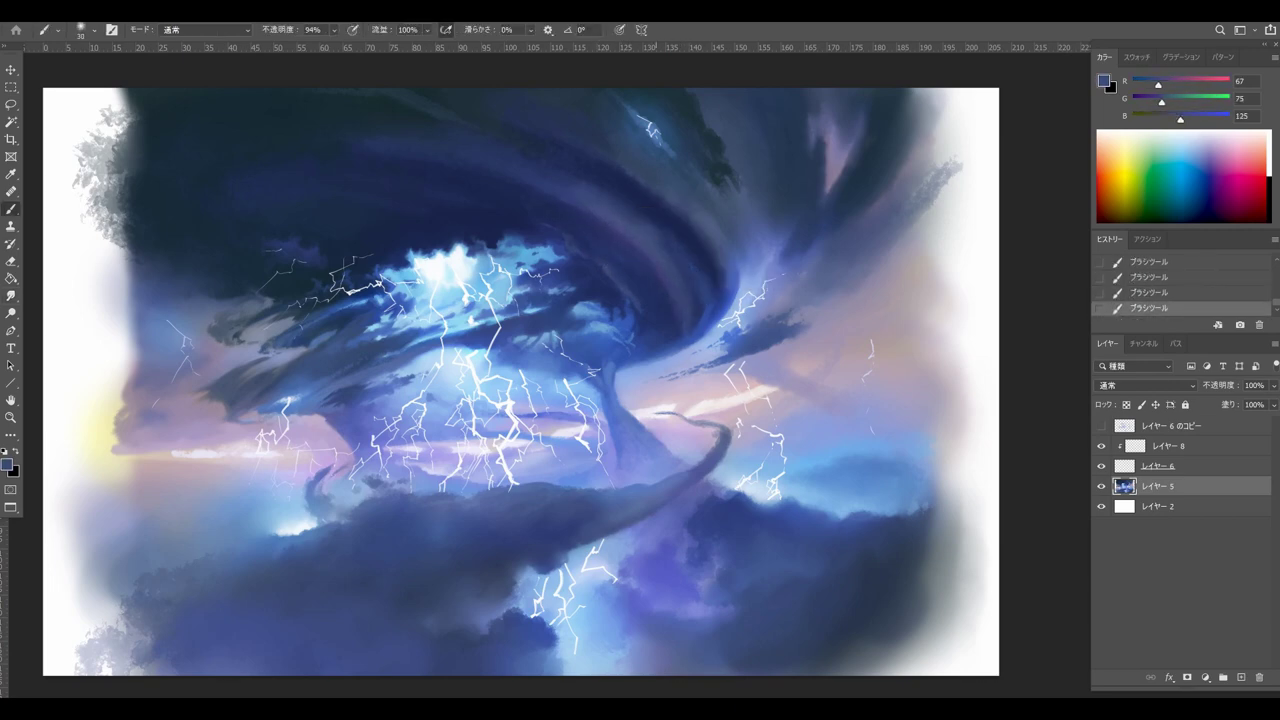
Step: Deepen the swirl's outer curve with sampled dark blues, RGB 41, 56, 106 and RGB 28, 39, 78
{"action": "left_click", "coordinate": [704, 281], "text": "alt"}
{"action": "left_click", "coordinate": [720, 277], "text": "alt"}
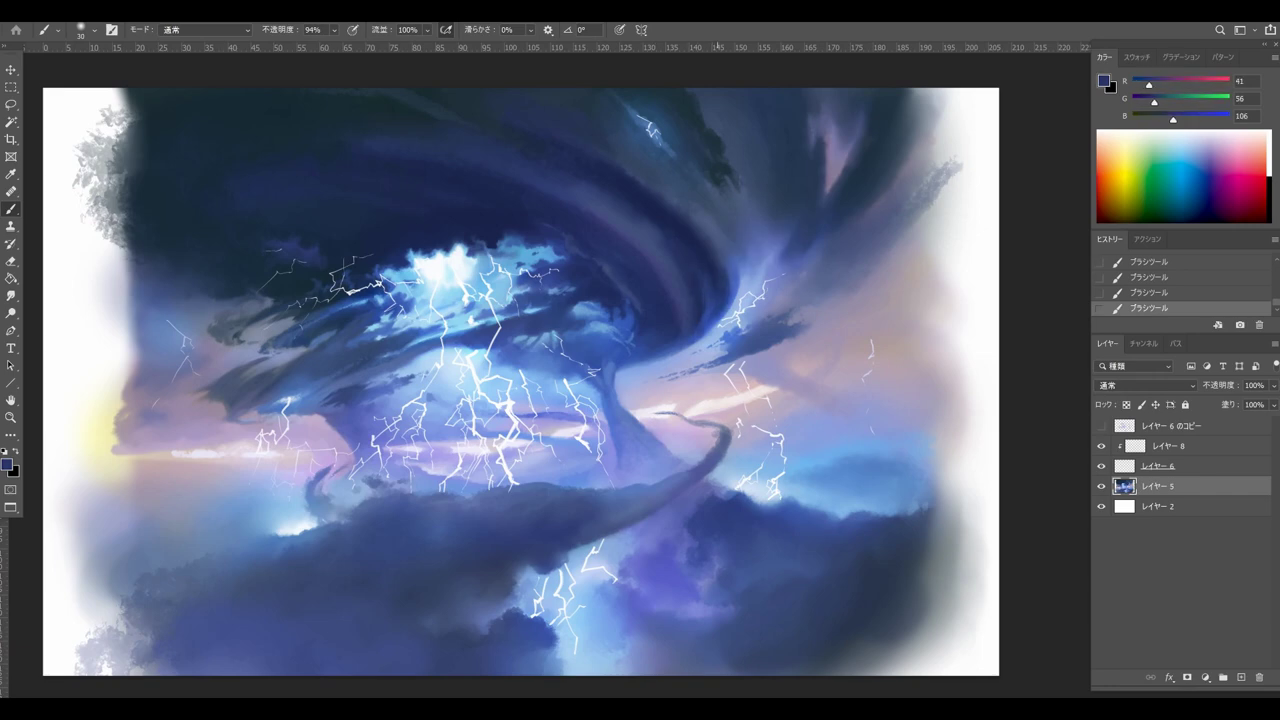
{"action": "left_click", "coordinate": [712, 250], "text": "alt"}
{"action": "key", "text": "ctrl+z"}
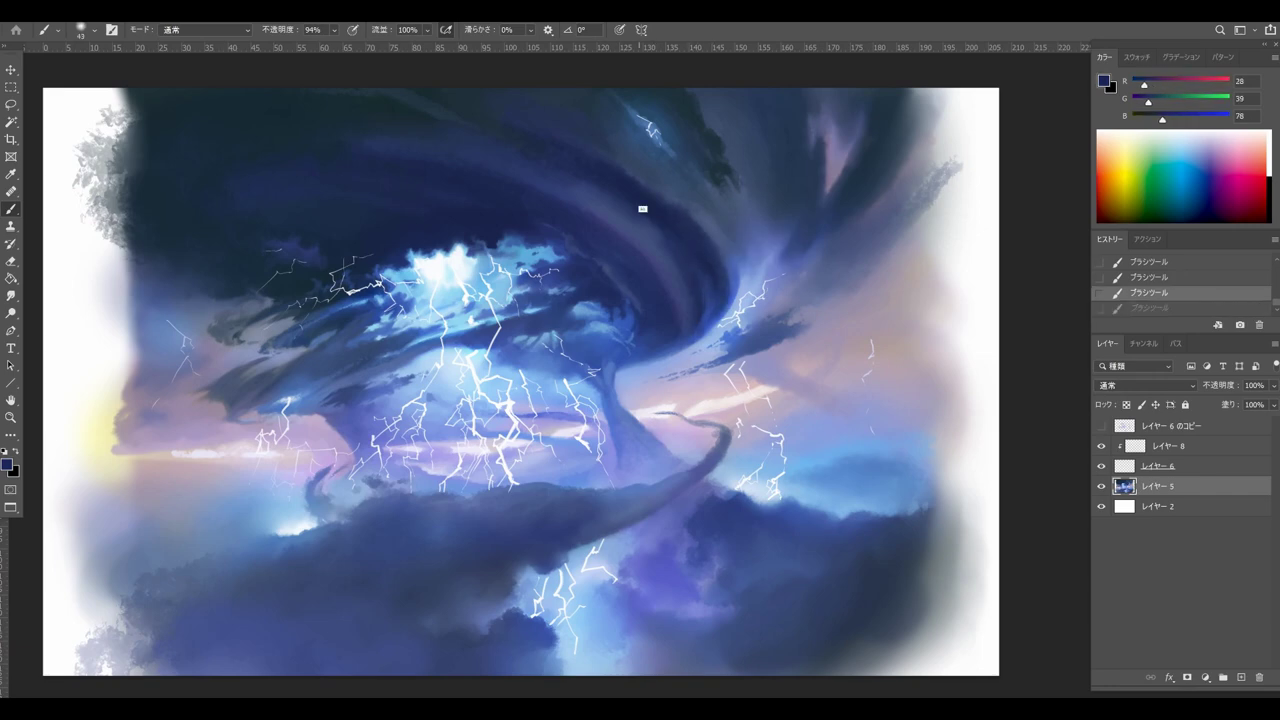
{"action": "left_click_drag", "start_coordinate": [665, 200], "coordinate": [615, 160]}
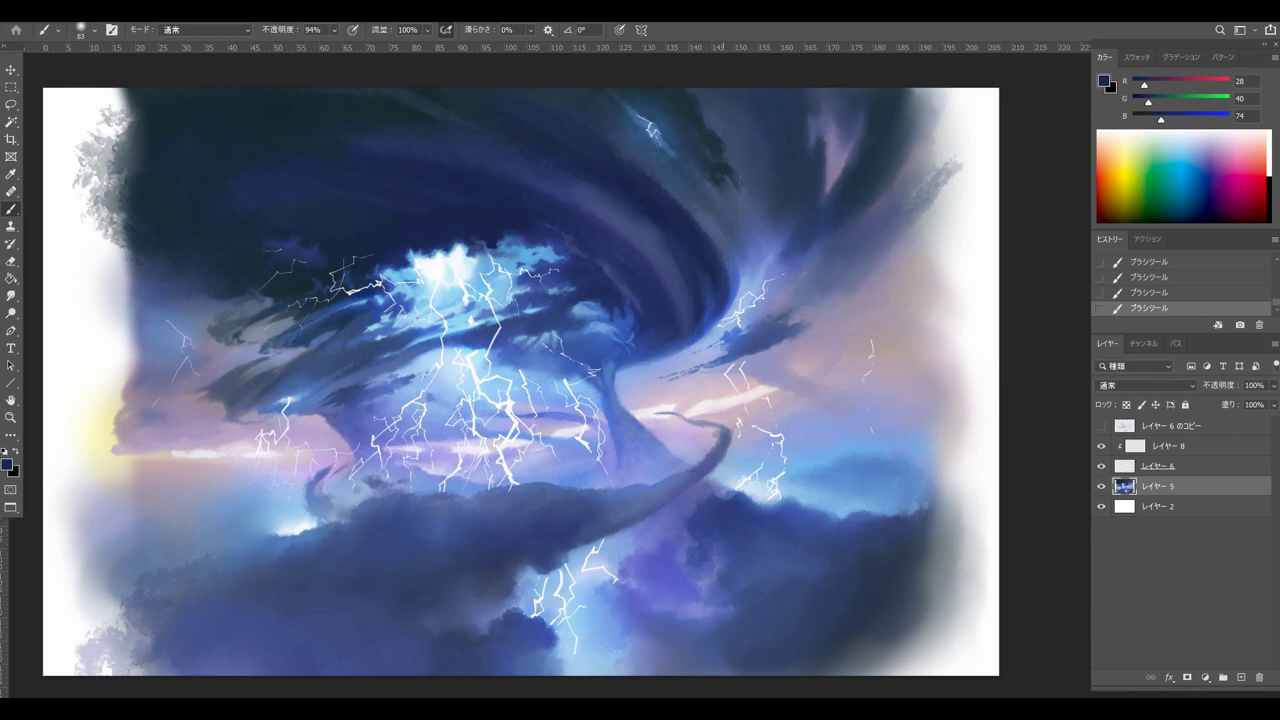
Step: Extend the bright cloud's top into a small peak with a near-white stroke, RGB 246, 250, 253
{"action": "left_click", "coordinate": [428, 290], "text": "alt"}
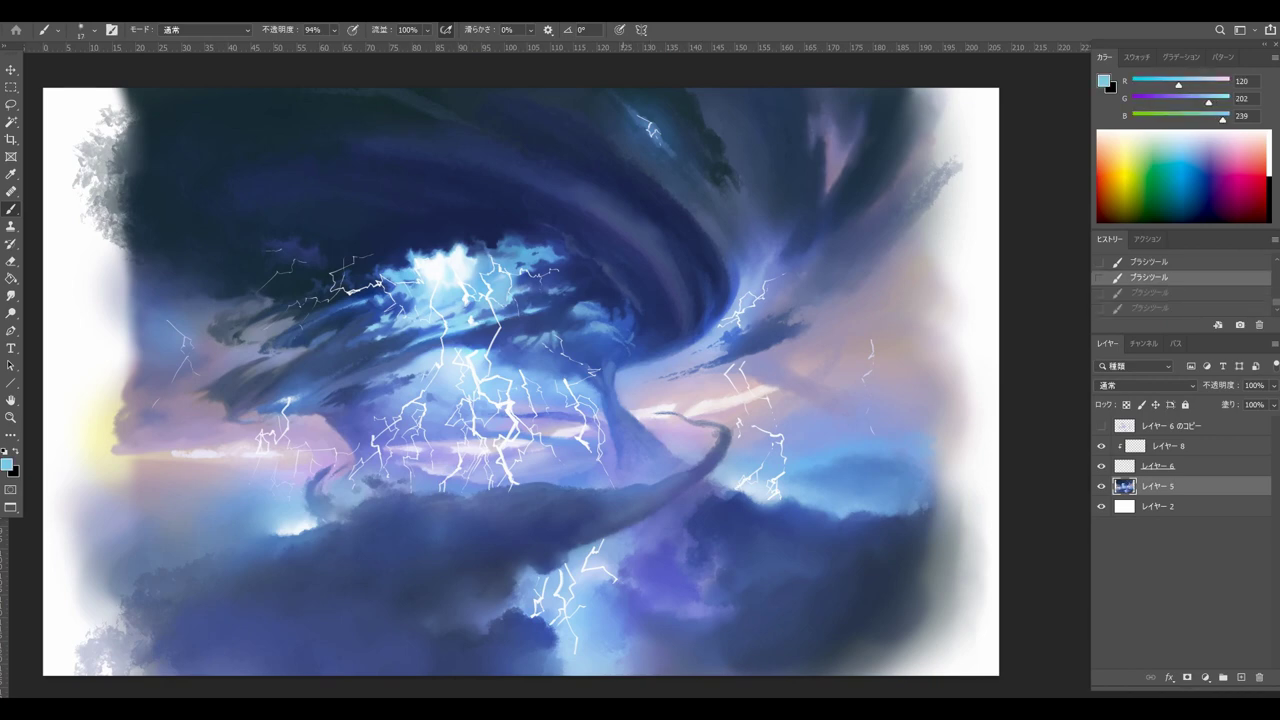
{"action": "left_click", "coordinate": [456, 261], "text": "alt"}
{"action": "left_click_drag", "start_coordinate": [459, 251], "coordinate": [463, 239]}
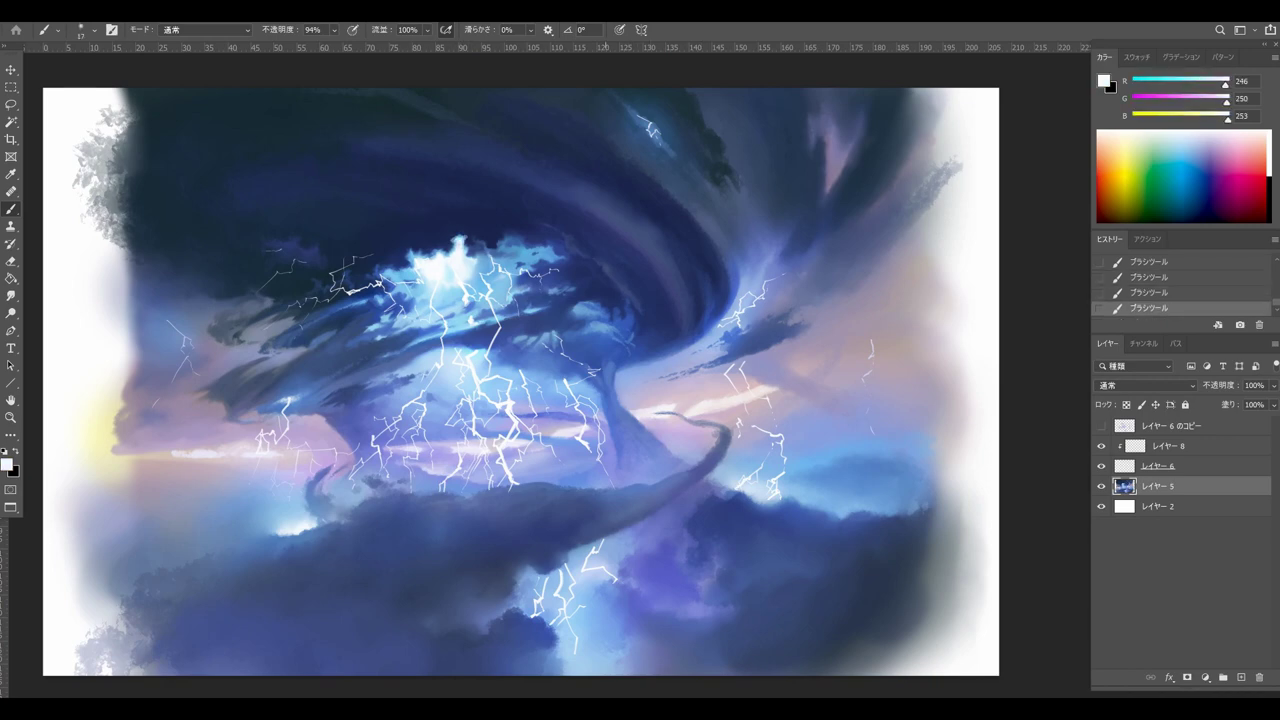
Step: Paint sampled blue and violet strokes at the right-hand funnel's base and in the light between the central bolts
{"action": "left_click", "coordinate": [637, 355], "text": "alt"}
{"action": "left_click", "coordinate": [617, 462], "text": "alt"}
{"action": "left_click_drag", "start_coordinate": [612, 458], "coordinate": [598, 464]}
{"action": "left_click", "coordinate": [493, 422], "text": "alt"}
{"action": "mouse_move", "coordinate": [488, 425]}
{"action": "left_mouse_down"}
{"action": "mouse_move", "coordinate": [493, 434]}
{"action": "mouse_move", "coordinate": [594, 346]}
{"action": "left_mouse_up"}
Step: Blend sampled light blue into the glow behind the upper part of the central bolts
{"action": "key", "text": "r"}
{"action": "key", "text": "b"}
{"action": "left_click", "coordinate": [511, 408], "text": "alt"}
{"action": "key", "text": "ctrl+z"}
{"action": "left_click", "coordinate": [540, 376], "text": "alt"}
{"action": "mouse_move", "coordinate": [514, 386]}
{"action": "left_mouse_down"}
{"action": "mouse_move", "coordinate": [592, 406]}
{"action": "mouse_move", "coordinate": [492, 393]}
{"action": "mouse_move", "coordinate": [521, 375]}
{"action": "mouse_move", "coordinate": [488, 392]}
{"action": "left_mouse_up"}
Step: Compare the central glow with and without the last three strokes, leaving the strokes in place
{"action": "key", "text": "ctrl+z"}
{"action": "key", "text": "ctrl+z"}
{"action": "key", "text": "ctrl+z"}
{"action": "key", "text": "e"}
{"action": "key", "text": "b"}
{"action": "key", "text": "ctrl+shift+z"}
{"action": "key", "text": "ctrl+shift+z"}
{"action": "key", "text": "ctrl+shift+z"}
Step: Paint sampled blue between the right-hand central bolts and soften the glow with the Smudge tool at 38% strength
{"action": "left_click", "coordinate": [571, 390], "text": "alt"}
{"action": "left_click", "coordinate": [576, 396], "text": "alt"}
{"action": "key", "text": "ctrl+z"}
{"action": "left_click", "coordinate": [574, 402], "text": "alt"}
{"action": "key", "text": "e"}
{"action": "key", "text": "ctrl+z"}
{"action": "key", "text": "r"}
{"action": "mouse_move", "coordinate": [508, 382]}
{"action": "left_mouse_down"}
{"action": "mouse_move", "coordinate": [494, 390]}
{"action": "mouse_move", "coordinate": [575, 396]}
{"action": "left_mouse_up"}
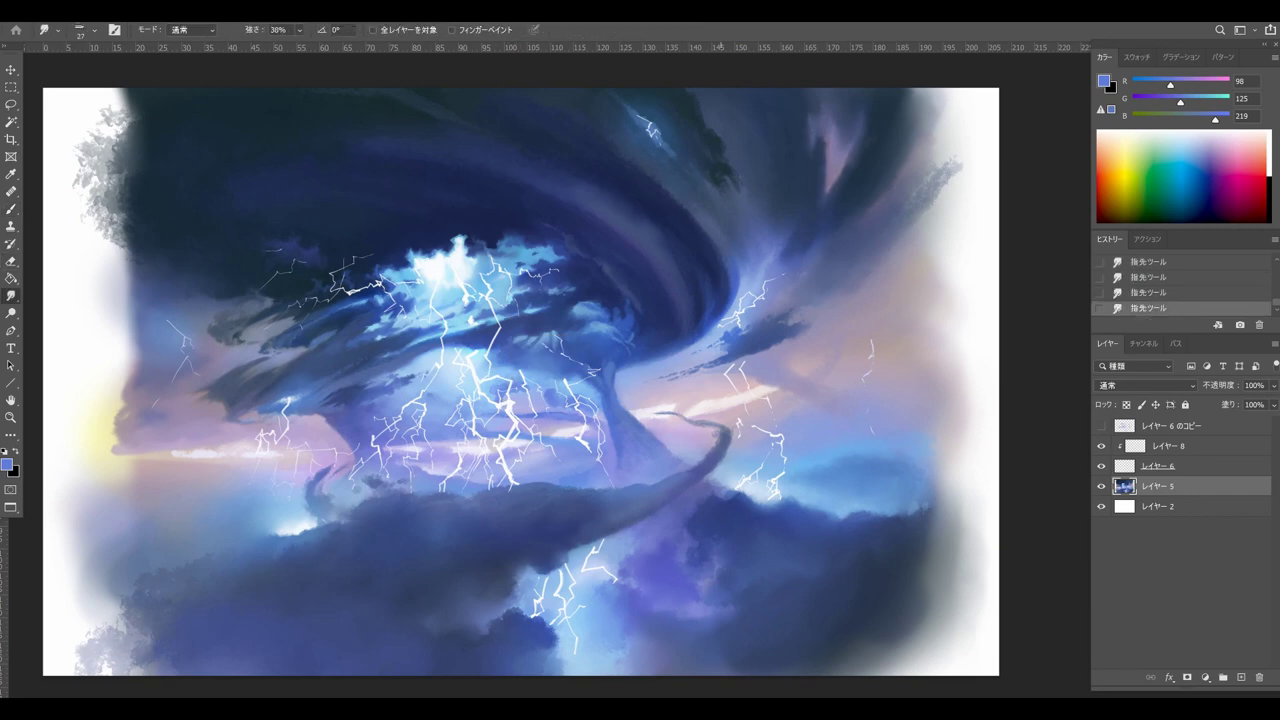
Step: Adjust the Smudge tool's brush settings and smudge the cloud bands above the swirl
{"action": "key", "text": "F5"}
{"action": "left_click", "coordinate": [794, 60]}
{"action": "left_click", "coordinate": [803, 279]}
{"action": "key", "text": "F5"}
{"action": "key", "text": "F5"}
{"action": "left_click_drag", "start_coordinate": [668, 136], "coordinate": [706, 158]}
{"action": "left_click_drag", "start_coordinate": [571, 127], "coordinate": [583, 150]}
Step: Paint overlapping sampled dark blue strokes on the lower right curve of the swirl beside the lightning
{"action": "key", "text": "b"}
{"action": "left_click", "coordinate": [703, 283], "text": "alt"}
{"action": "left_click_drag", "start_coordinate": [703, 283], "coordinate": [712, 300]}
{"action": "left_click_drag", "start_coordinate": [700, 280], "coordinate": [710, 298]}
{"action": "mouse_move", "coordinate": [698, 284]}
{"action": "left_mouse_down"}
{"action": "mouse_move", "coordinate": [706, 300]}
{"action": "mouse_move", "coordinate": [667, 328]}
{"action": "left_mouse_up"}
{"action": "key", "text": "bracketleft"}
{"action": "left_click", "coordinate": [676, 290], "text": "alt"}
{"action": "key", "text": "e"}
{"action": "key", "text": "r"}
{"action": "key", "text": "b"}
Step: Blend the upper cloud bands with broad strokes from a 165 px brush in sampled dark blue, RGB 25, 44, 59
{"action": "left_click_drag", "start_coordinate": [500, 115], "coordinate": [600, 180]}
{"action": "left_click", "coordinate": [390, 147], "text": "alt"}
{"action": "left_click_drag", "start_coordinate": [440, 145], "coordinate": [487, 155]}
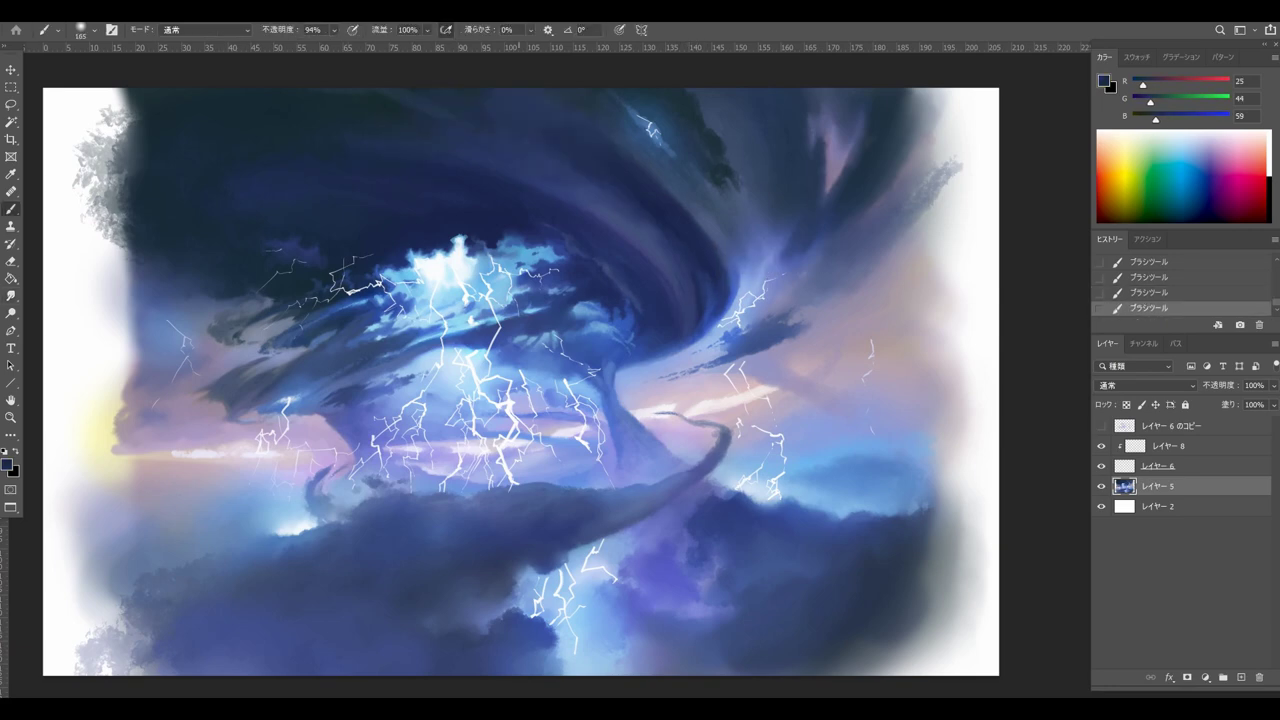
{"action": "left_click_drag", "start_coordinate": [656, 195], "coordinate": [628, 195]}
Step: Repaint the swirl's outer right rim with fine curved strokes in sampled blues, ending with RGB 80, 99, 145
{"action": "left_click", "coordinate": [722, 222], "text": "alt"}
{"action": "mouse_move", "coordinate": [708, 222]}
{"action": "left_mouse_down"}
{"action": "mouse_move", "coordinate": [728, 262]}
{"action": "mouse_move", "coordinate": [726, 300]}
{"action": "left_mouse_up"}
{"action": "left_click", "coordinate": [742, 280], "text": "alt"}
{"action": "left_click", "coordinate": [749, 262], "text": "alt"}
{"action": "key", "text": "ctrl+z"}
{"action": "left_click_drag", "start_coordinate": [722, 236], "coordinate": [733, 284]}
{"action": "key", "text": "ctrl+z"}
{"action": "key", "text": "ctrl+z"}
{"action": "left_click_drag", "start_coordinate": [718, 234], "coordinate": [731, 286]}
{"action": "left_click", "coordinate": [728, 262], "text": "alt"}
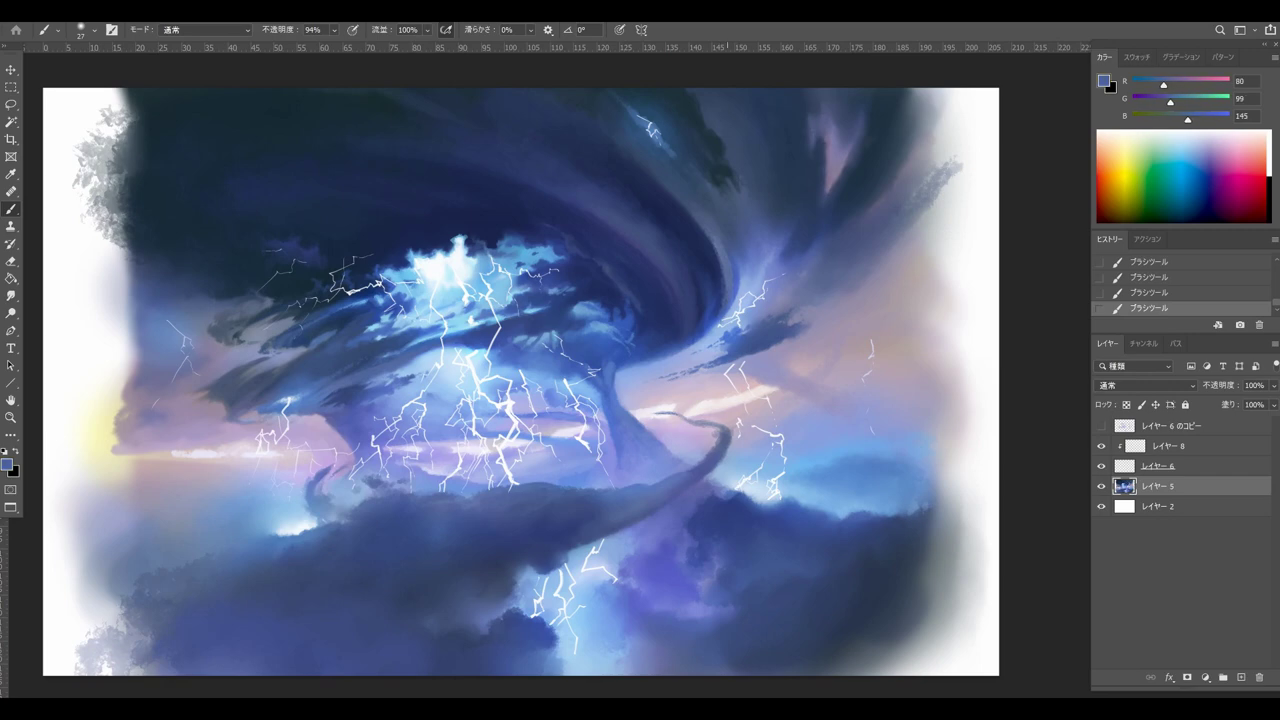
{"action": "left_click", "coordinate": [700, 150], "text": "alt"}
{"action": "mouse_move", "coordinate": [681, 142]}
{"action": "left_mouse_down"}
{"action": "mouse_move", "coordinate": [745, 195]}
{"action": "mouse_move", "coordinate": [769, 180]}
{"action": "left_mouse_up"}
{"action": "key", "text": "ctrl+z"}
{"action": "key", "text": "ctrl+z"}
Step: Paint fine strokes in sampled blue-violets such as RGB 72, 96, 176 around the light above the right-hand bolts
{"action": "left_click", "coordinate": [750, 175], "text": "alt"}
{"action": "left_click", "coordinate": [783, 268], "text": "alt"}
{"action": "left_click_drag", "start_coordinate": [781, 262], "coordinate": [768, 285]}
{"action": "left_click", "coordinate": [768, 262], "text": "alt"}
{"action": "left_click", "coordinate": [778, 262], "text": "alt"}
{"action": "left_click", "coordinate": [772, 262], "text": "alt"}
{"action": "left_click", "coordinate": [646, 311], "text": "alt"}
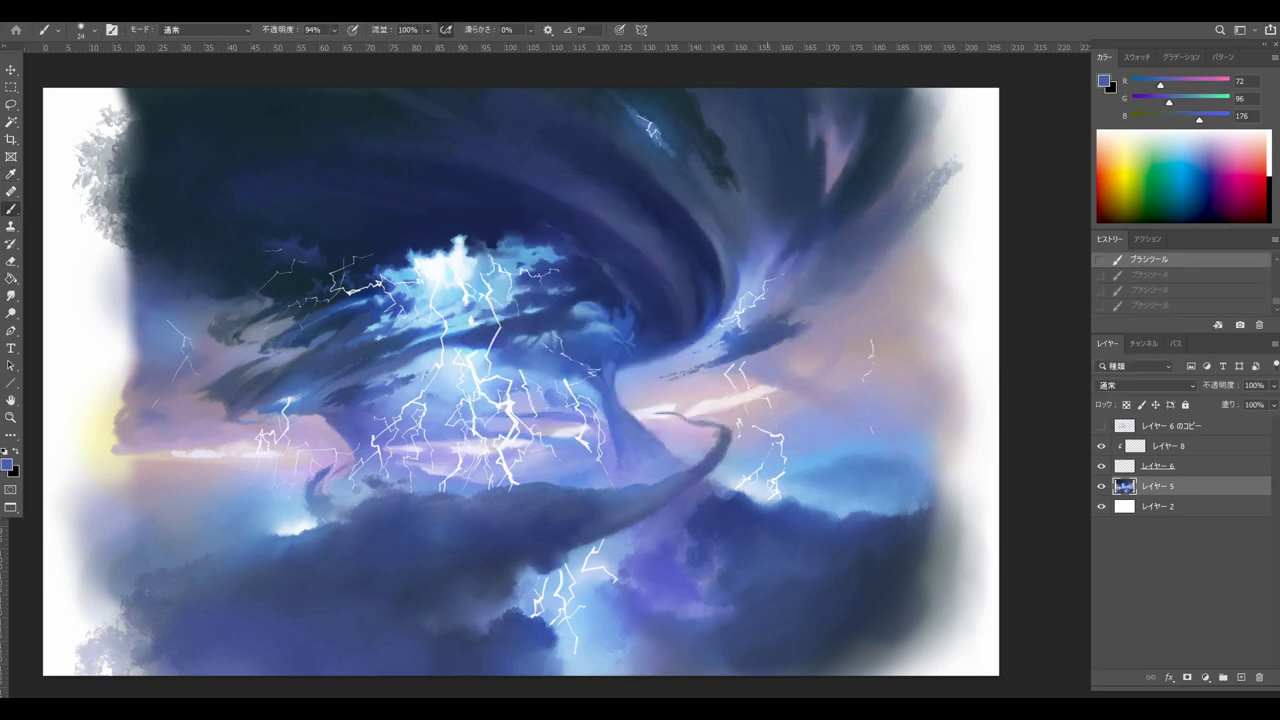
Step: Touch up the right-hand blue horizon glow and the dark cloud top beneath it with sampled colours
{"action": "left_click", "coordinate": [838, 438], "text": "alt"}
{"action": "key", "text": "ctrl+z"}
{"action": "left_click", "coordinate": [829, 506], "text": "alt"}
{"action": "left_click_drag", "start_coordinate": [829, 504], "coordinate": [836, 508]}
{"action": "left_click", "coordinate": [830, 518], "text": "alt"}
Step: Refine the cloud streaks around the pink gap at the upper right with sampled dark blue, RGB 40, 57, 82
{"action": "left_click", "coordinate": [808, 128], "text": "alt"}
{"action": "left_click_drag", "start_coordinate": [814, 128], "coordinate": [808, 128]}
{"action": "left_click", "coordinate": [826, 170], "text": "alt"}
{"action": "key", "text": "ctrl+z"}
{"action": "left_click_drag", "start_coordinate": [834, 174], "coordinate": [824, 176]}
{"action": "key", "text": "ctrl+z"}
{"action": "key", "text": "ctrl+z"}
{"action": "left_click", "coordinate": [812, 150], "text": "alt"}
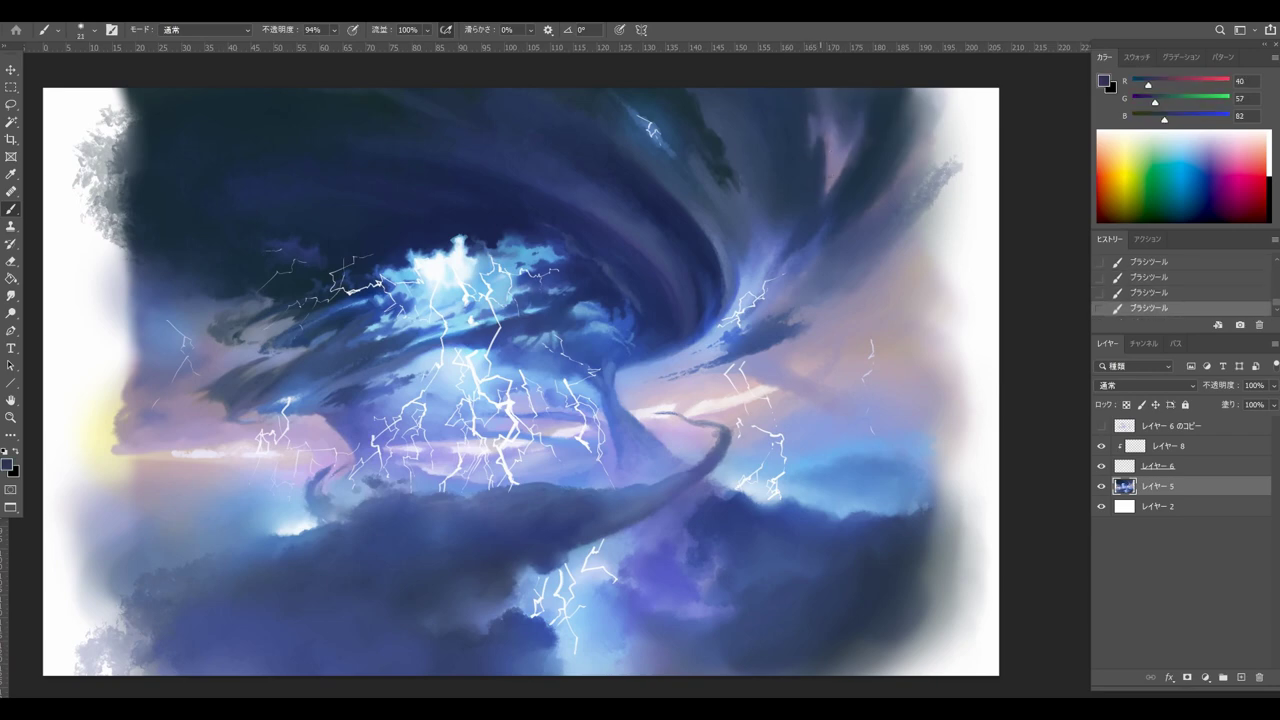
Step: Smudge the cloud streaks around the pink gap at the upper right and repaint the gap in sampled pale pink, RGB 213, 186, 188
{"action": "left_click", "coordinate": [840, 160], "text": "alt"}
{"action": "key", "text": "e"}
{"action": "key", "text": "r"}
{"action": "left_click_drag", "start_coordinate": [830, 158], "coordinate": [824, 180]}
{"action": "mouse_move", "coordinate": [832, 160]}
{"action": "left_mouse_down"}
{"action": "mouse_move", "coordinate": [826, 182]}
{"action": "mouse_move", "coordinate": [846, 176]}
{"action": "left_mouse_up"}
{"action": "key", "text": "b"}
{"action": "left_click", "coordinate": [830, 201], "text": "alt"}
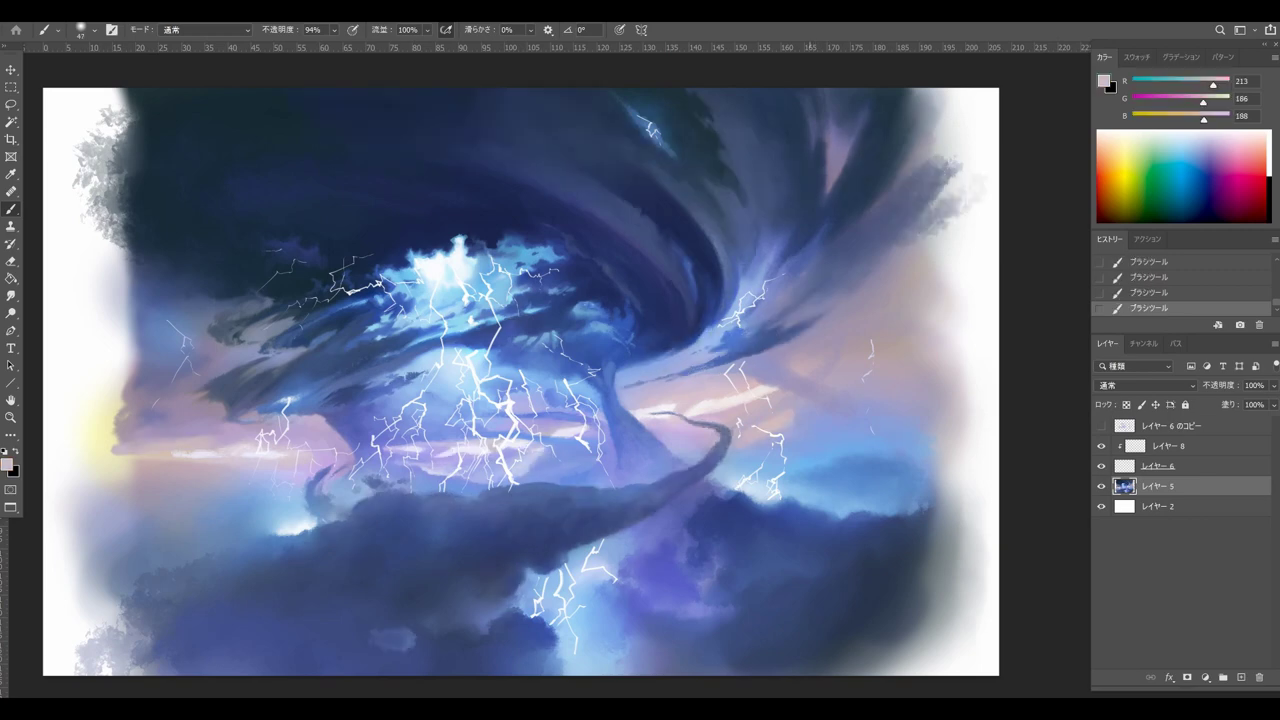
Step: Paint soft strokes in colours sampled nearby around the upper part of the right-hand horizon bolts
{"action": "left_click", "coordinate": [768, 412], "text": "alt"}
{"action": "left_click", "coordinate": [770, 418], "text": "alt"}
{"action": "left_click", "coordinate": [772, 428], "text": "alt"}
{"action": "left_click_drag", "start_coordinate": [770, 418], "coordinate": [788, 430]}
{"action": "left_click", "coordinate": [779, 424], "text": "alt"}
{"action": "left_click", "coordinate": [768, 408], "text": "alt"}
{"action": "key", "text": "bracketleft"}
{"action": "key", "text": "bracketleft"}
{"action": "left_click", "coordinate": [718, 403], "text": "alt"}
{"action": "key", "text": "ctrl+z"}
Step: Blend the pink sky beside the small right-hand bolt with sampled mauve, RGB 193, 171, 184
{"action": "left_click_drag", "start_coordinate": [860, 350], "coordinate": [853, 346]}
{"action": "left_click", "coordinate": [850, 348], "text": "alt"}
{"action": "left_click", "coordinate": [846, 350], "text": "alt"}
{"action": "left_click", "coordinate": [817, 358], "text": "alt"}
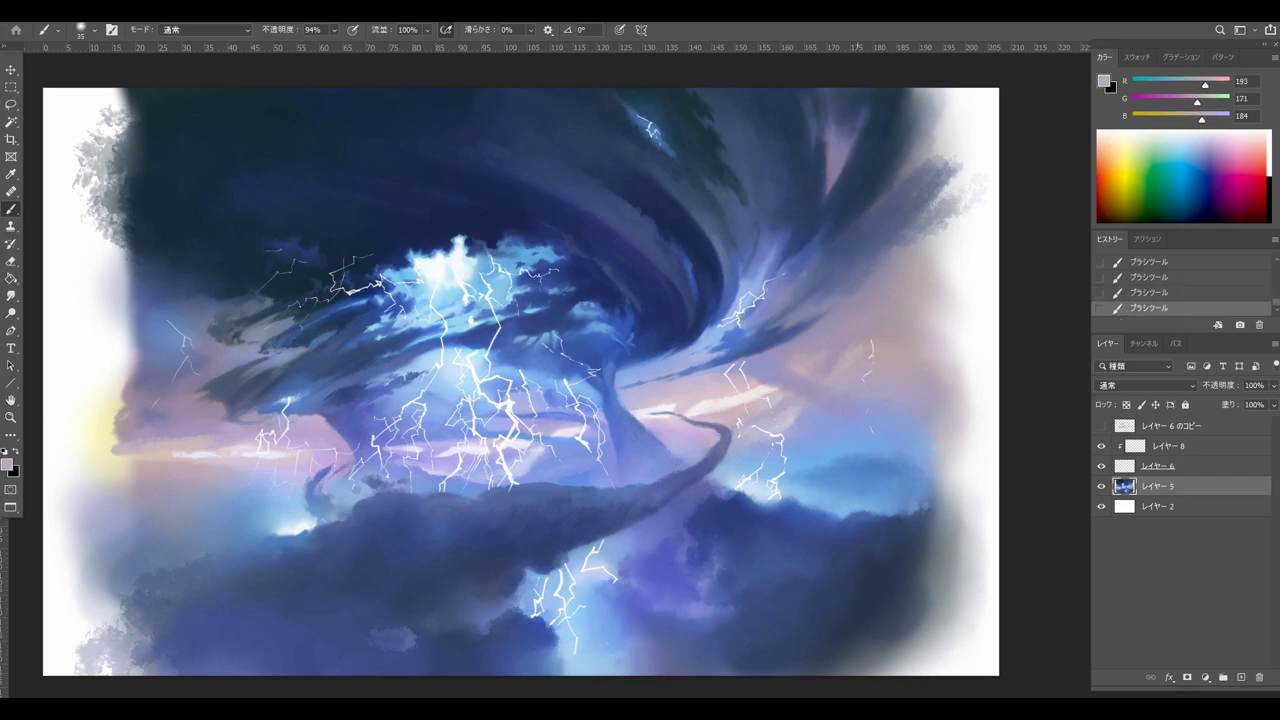
Step: Break the bright cloud streak behind the right-hand bolts into small clouds using sampled pinks such as RGB 219, 189, 194
{"action": "left_click", "coordinate": [775, 386], "text": "alt"}
{"action": "left_click", "coordinate": [747, 398], "text": "alt"}
{"action": "left_click_drag", "start_coordinate": [760, 396], "coordinate": [739, 402]}
{"action": "key", "text": "ctrl+z"}
{"action": "left_click", "coordinate": [712, 405], "text": "alt"}
{"action": "left_click", "coordinate": [728, 397], "text": "alt"}
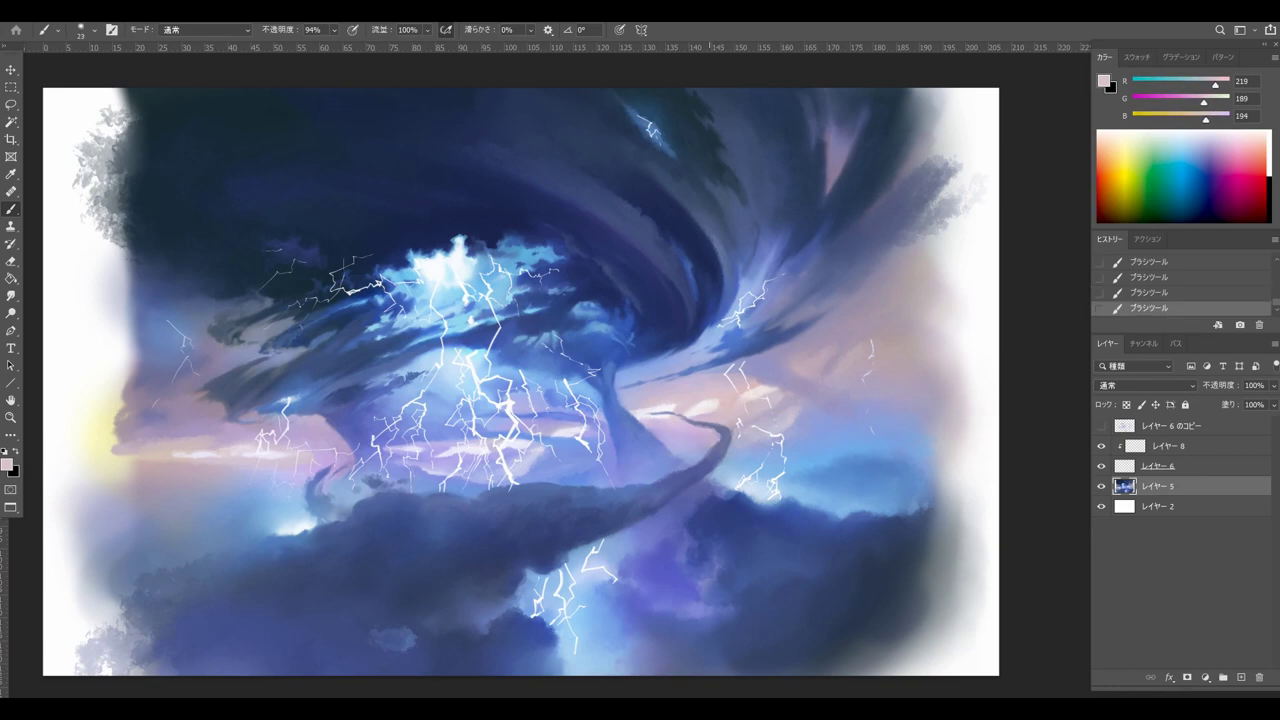
Step: Rework the dark cloud's ragged underside above the lower bolts with sampled colours, including light blue, RGB 142, 185, 233
{"action": "left_click", "coordinate": [596, 528], "text": "alt"}
{"action": "mouse_move", "coordinate": [570, 550]}
{"action": "left_mouse_down"}
{"action": "mouse_move", "coordinate": [686, 547]}
{"action": "mouse_move", "coordinate": [645, 580]}
{"action": "left_mouse_up"}
{"action": "key", "text": "ctrl+z"}
{"action": "key", "text": "ctrl+z"}
{"action": "key", "text": "ctrl+z"}
{"action": "left_click", "coordinate": [680, 552], "text": "alt"}
{"action": "left_click_drag", "start_coordinate": [706, 544], "coordinate": [679, 557]}
{"action": "left_click", "coordinate": [695, 542], "text": "alt"}
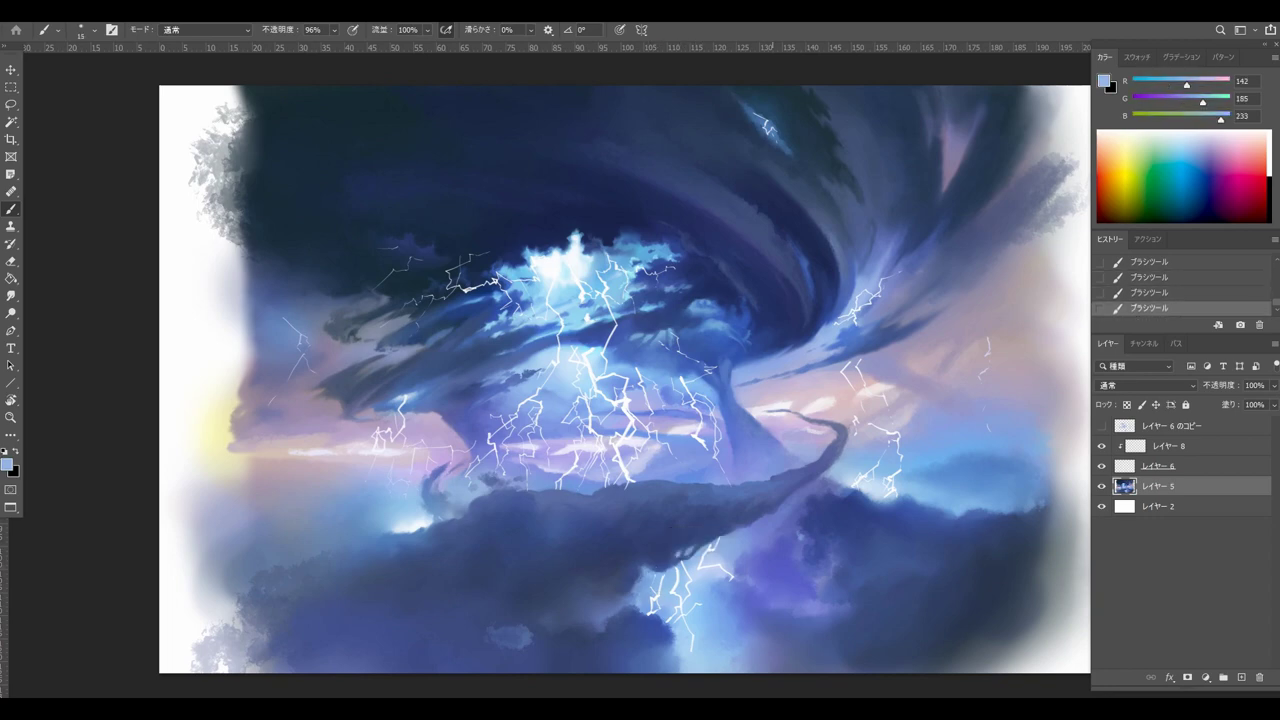
Step: Reshape the small dark wisp above the left-hand horizon glow and touch up the glow with sampled colours such as RGB 244, 250, 253
{"action": "left_click", "coordinate": [662, 570], "text": "alt"}
{"action": "key", "text": "ctrl+z"}
{"action": "left_click_drag", "start_coordinate": [442, 478], "coordinate": [417, 495]}
{"action": "key", "text": "ctrl+z"}
{"action": "left_click", "coordinate": [444, 528], "text": "alt"}
{"action": "left_click", "coordinate": [419, 500], "text": "alt"}
{"action": "left_click", "coordinate": [448, 514], "text": "alt"}
{"action": "left_click", "coordinate": [430, 516], "text": "alt"}
{"action": "left_click", "coordinate": [421, 508], "text": "alt"}
{"action": "left_click", "coordinate": [440, 518], "text": "alt"}
{"action": "left_click", "coordinate": [420, 522], "text": "alt"}
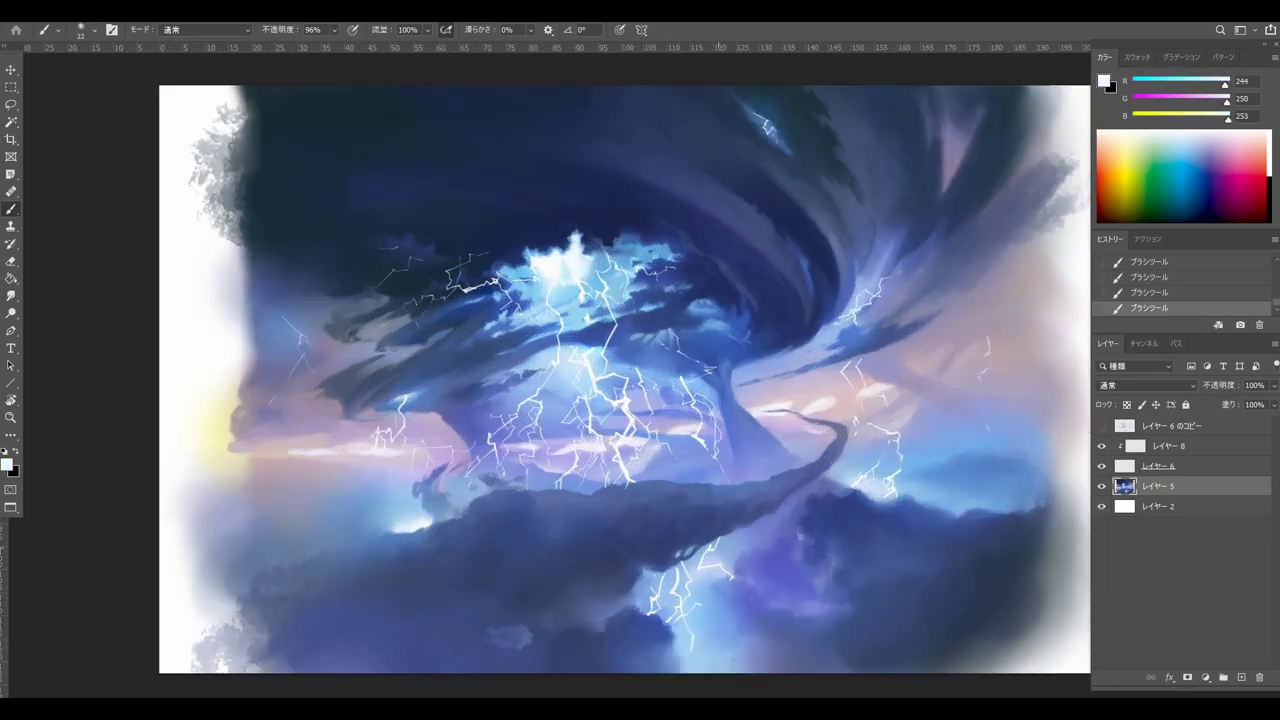
Step: Retouch the dark foreground cloud to the left of the lower bolts with colours sampled from its surface
{"action": "key", "text": "ctrl+z"}
{"action": "left_click", "coordinate": [627, 572], "text": "alt"}
{"action": "left_click_drag", "start_coordinate": [636, 563], "coordinate": [602, 557]}
{"action": "key", "text": "ctrl+z"}
{"action": "left_click", "coordinate": [629, 551], "text": "alt"}
{"action": "left_click", "coordinate": [500, 590], "text": "alt"}
{"action": "left_click", "coordinate": [475, 565], "text": "alt"}
{"action": "left_click", "coordinate": [522, 641], "text": "alt"}
{"action": "left_click", "coordinate": [519, 655], "text": "alt"}
{"action": "left_click", "coordinate": [714, 660], "text": "alt"}
{"action": "key", "text": "ctrl+z"}
Step: Choose a pale lavender, about RGB 199, 197, 243, and paint a billowing cloud low in the left foreground
{"action": "left_click", "coordinate": [7, 464]}
{"action": "mouse_move", "coordinate": [419, 624]}
{"action": "left_mouse_down"}
{"action": "mouse_move", "coordinate": [472, 628]}
{"action": "mouse_move", "coordinate": [410, 652]}
{"action": "mouse_move", "coordinate": [436, 614]}
{"action": "left_mouse_up"}
{"action": "left_click", "coordinate": [656, 272]}
{"action": "left_click", "coordinate": [506, 220]}
{"action": "left_click", "coordinate": [777, 211]}
{"action": "mouse_move", "coordinate": [424, 650]}
{"action": "left_mouse_down"}
{"action": "mouse_move", "coordinate": [468, 634]}
{"action": "mouse_move", "coordinate": [474, 618]}
{"action": "mouse_move", "coordinate": [398, 624]}
{"action": "mouse_move", "coordinate": [376, 642]}
{"action": "left_mouse_up"}
{"action": "key", "text": "ctrl+z"}
{"action": "key", "text": "ctrl+z"}
{"action": "mouse_move", "coordinate": [399, 636]}
{"action": "left_mouse_down", "text": "alt"}
{"action": "mouse_move", "coordinate": [358, 624]}
{"action": "mouse_move", "coordinate": [476, 658]}
{"action": "left_mouse_up", "text": "alt"}
{"action": "left_click", "coordinate": [396, 655], "text": "alt"}
{"action": "left_click", "coordinate": [450, 640], "text": "alt"}
{"action": "left_click", "coordinate": [470, 650], "text": "alt"}
{"action": "left_click_drag", "start_coordinate": [446, 660], "coordinate": [512, 662]}
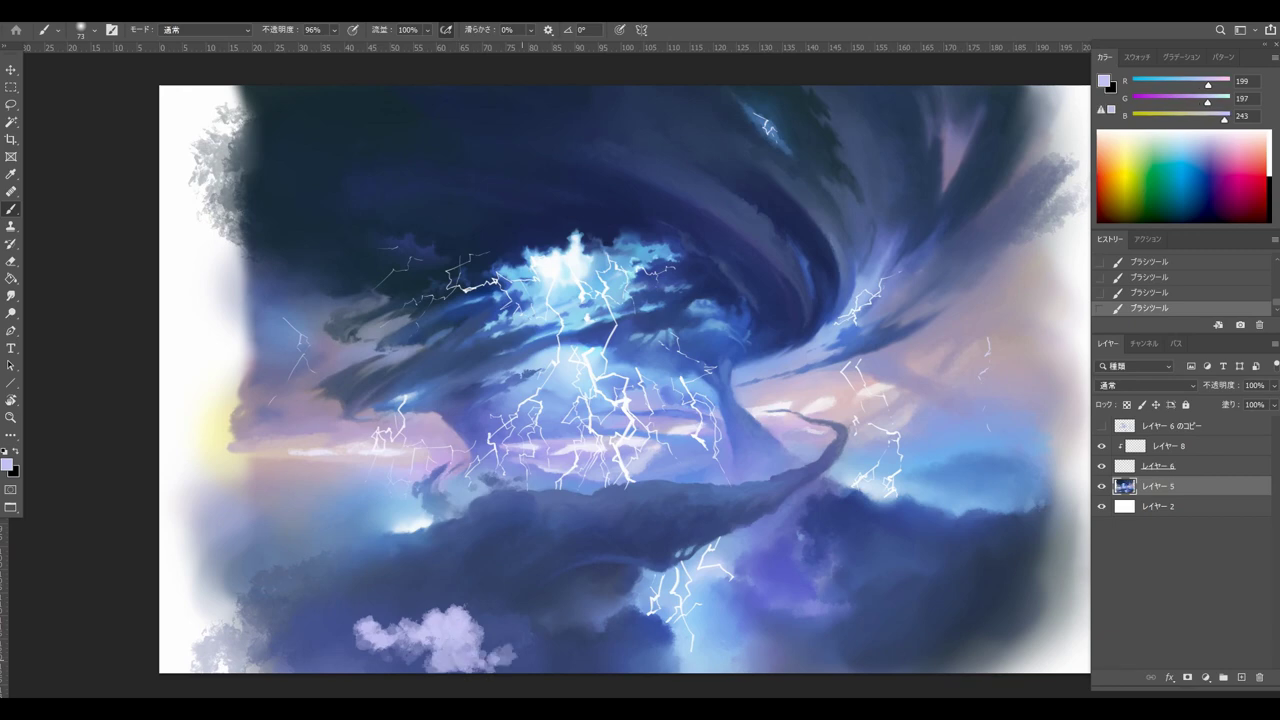
Step: Extend the pale lavender cloud with small puffs trailing off towards the lower bolts
{"action": "left_click_drag", "start_coordinate": [424, 600], "coordinate": [408, 608]}
{"action": "left_click_drag", "start_coordinate": [522, 666], "coordinate": [536, 654]}
{"action": "mouse_move", "coordinate": [538, 624]}
{"action": "left_mouse_down"}
{"action": "mouse_move", "coordinate": [528, 634]}
{"action": "mouse_move", "coordinate": [580, 634]}
{"action": "left_mouse_up"}
{"action": "key", "text": "ctrl+z"}
Step: Repaint the upper part of the dark cloud band beneath the main bolts with sampled blues such as RGB 67, 87, 143
{"action": "mouse_move", "coordinate": [568, 507]}
{"action": "left_mouse_down", "text": "alt"}
{"action": "mouse_move", "coordinate": [620, 530]}
{"action": "mouse_move", "coordinate": [502, 515]}
{"action": "left_mouse_up", "text": "alt"}
{"action": "left_click", "coordinate": [566, 525], "text": "alt"}
{"action": "key", "text": "ctrl+z"}
{"action": "key", "text": "ctrl+z"}
{"action": "key", "text": "ctrl+z"}
{"action": "key", "text": "ctrl+z"}
{"action": "mouse_move", "coordinate": [598, 531]}
{"action": "left_mouse_down"}
{"action": "mouse_move", "coordinate": [584, 543]}
{"action": "mouse_move", "coordinate": [664, 506]}
{"action": "mouse_move", "coordinate": [655, 514]}
{"action": "left_mouse_up"}
{"action": "left_click", "coordinate": [625, 525], "text": "alt"}
{"action": "left_click", "coordinate": [466, 510], "text": "alt"}
Step: Smudge the fresh strokes along the middle of the dark cloud band at 100% strength
{"action": "key", "text": "r"}
{"action": "left_click_drag", "start_coordinate": [680, 526], "coordinate": [652, 518], "text": "alt"}
{"action": "left_click_drag", "start_coordinate": [650, 526], "coordinate": [634, 522]}
{"action": "left_click_drag", "start_coordinate": [632, 528], "coordinate": [618, 530]}
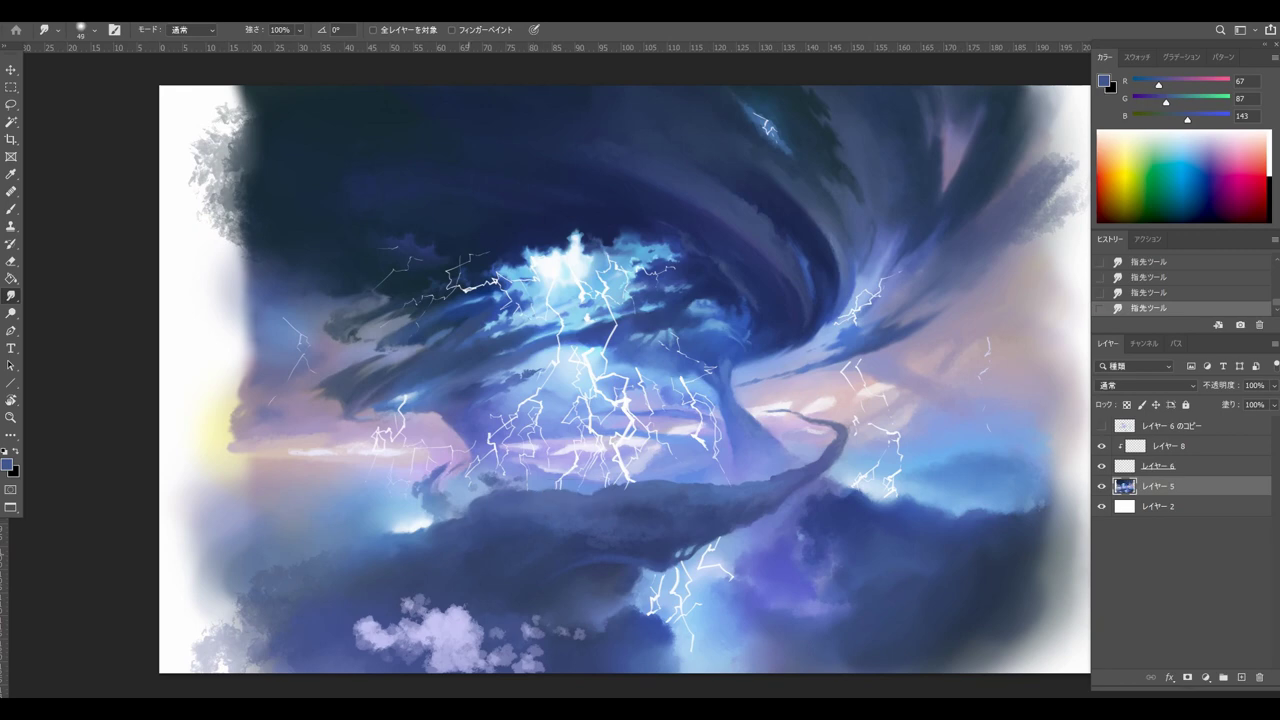
{"action": "key", "text": "ctrl+z"}
{"action": "key", "text": "ctrl+z"}
{"action": "left_click_drag", "start_coordinate": [556, 538], "coordinate": [571, 544]}
{"action": "key", "text": "ctrl+z"}
Step: Adjust the brush settings and add pale lavender puffs over the purple glow right of the lower bolts, RGB 189, 174, 204
{"action": "key", "text": "F5"}
{"action": "left_click", "coordinate": [864, 62]}
{"action": "left_click", "coordinate": [876, 310]}
{"action": "left_click", "coordinate": [829, 62]}
{"action": "left_click", "coordinate": [839, 140]}
{"action": "left_click_drag", "start_coordinate": [960, 103], "coordinate": [946, 103]}
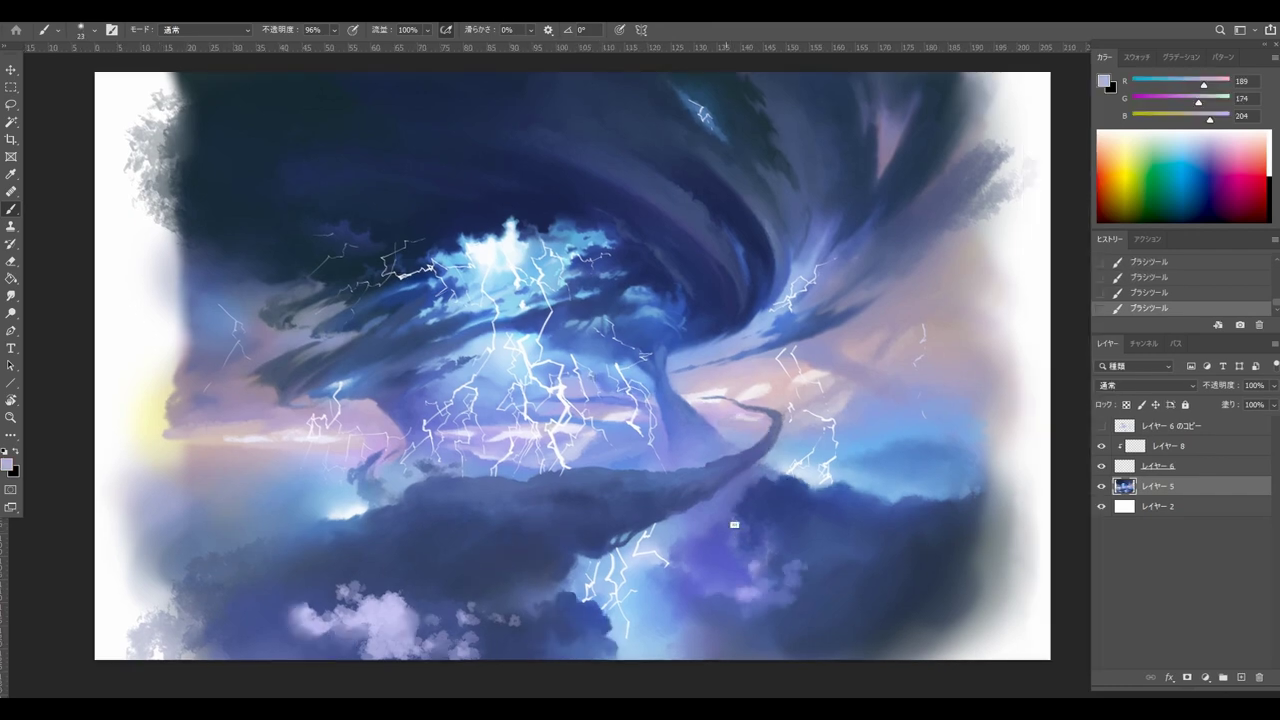
Step: Retouch the cloud edge and purple light just right of the lower bolts with sampled colours, varying the brush size
{"action": "left_click", "coordinate": [666, 562], "text": "alt"}
{"action": "mouse_move", "coordinate": [661, 565]}
{"action": "left_mouse_down"}
{"action": "mouse_move", "coordinate": [669, 573]}
{"action": "mouse_move", "coordinate": [694, 524]}
{"action": "mouse_move", "coordinate": [677, 531]}
{"action": "mouse_move", "coordinate": [699, 529]}
{"action": "mouse_move", "coordinate": [654, 547]}
{"action": "left_mouse_up"}
{"action": "left_click", "coordinate": [664, 556], "text": "alt"}
{"action": "key", "text": "ctrl+z"}
{"action": "key", "text": "ctrl+z"}
{"action": "left_click", "coordinate": [664, 554], "text": "alt"}
{"action": "key", "text": "ctrl+z"}
{"action": "key", "text": "bracketright"}
{"action": "key", "text": "bracketright"}
{"action": "key", "text": "bracketright"}
{"action": "key", "text": "bracketright"}
{"action": "left_click", "coordinate": [1181, 143]}
{"action": "left_click", "coordinate": [1104, 81]}
{"action": "key", "text": "Return"}
{"action": "key", "text": "ctrl+z"}
{"action": "left_click", "coordinate": [655, 545], "text": "alt"}
Step: Paint fine strokes with a smaller brush on the lit cloud base where the central bolts emerge
{"action": "left_click", "coordinate": [508, 328], "text": "alt"}
{"action": "key", "text": "bracketleft"}
{"action": "key", "text": "bracketleft"}
{"action": "key", "text": "bracketleft"}
{"action": "key", "text": "bracketleft"}
{"action": "key", "text": "bracketleft"}
{"action": "key", "text": "ctrl+z"}
{"action": "left_click_drag", "start_coordinate": [498, 332], "coordinate": [510, 336]}
{"action": "left_click", "coordinate": [517, 347], "text": "alt"}
{"action": "key", "text": "ctrl+z"}
Step: Switch the brush preset and refine the swirl's left-hand cloud streaks with sampled dark blue, RGB 37, 61, 90
{"action": "right_click", "coordinate": [492, 320]}
{"action": "left_click", "coordinate": [841, 586]}
{"action": "left_click", "coordinate": [424, 330], "text": "alt"}
{"action": "left_click", "coordinate": [420, 322], "text": "alt"}
{"action": "left_click", "coordinate": [360, 322], "text": "alt"}
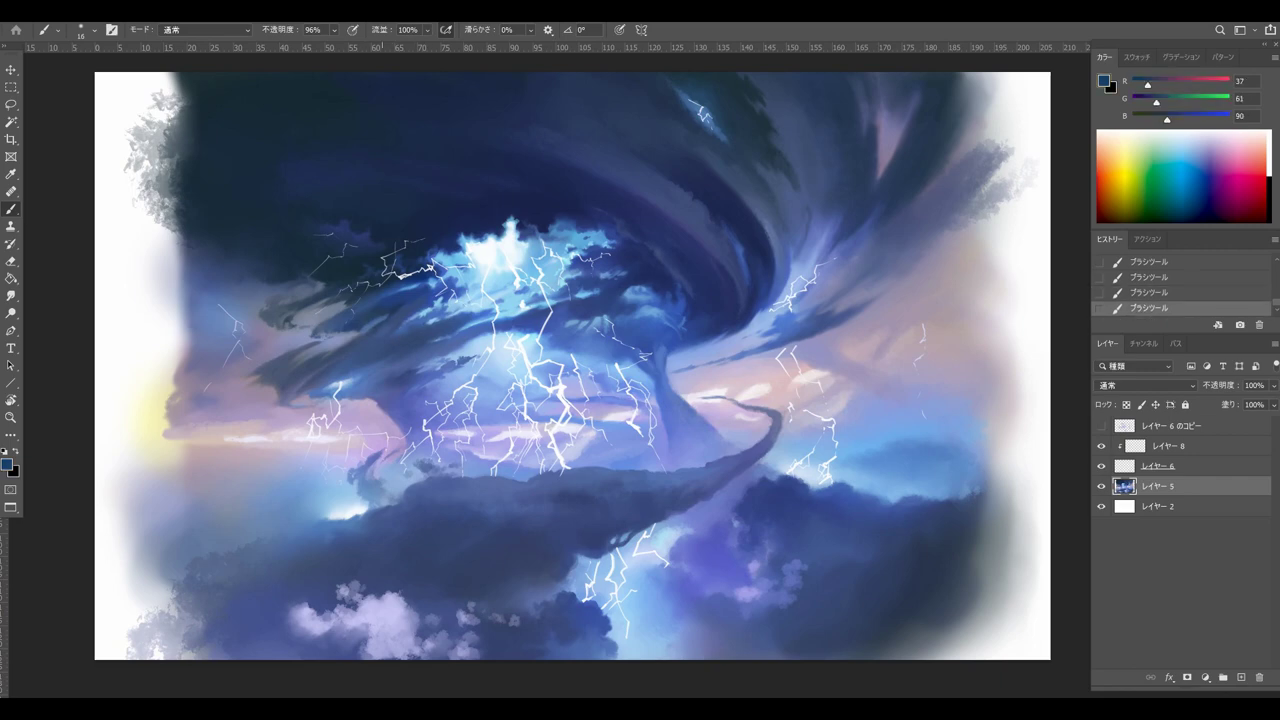
Step: Repaint the curling cloud tail on the right with sampled blues, ending with RGB 88, 116, 178
{"action": "left_click", "coordinate": [759, 453], "text": "alt"}
{"action": "left_click", "coordinate": [742, 465], "text": "alt"}
{"action": "left_click", "coordinate": [671, 484], "text": "alt"}
{"action": "left_click_drag", "start_coordinate": [676, 491], "coordinate": [658, 498]}
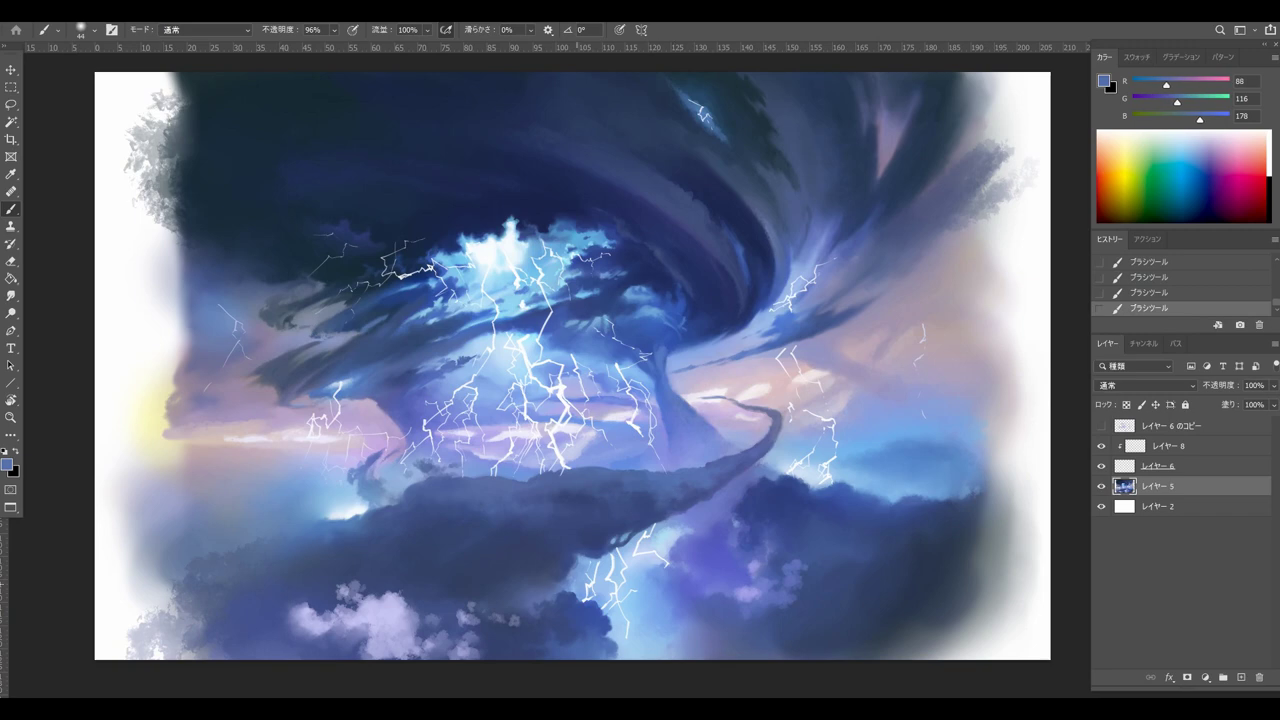
Step: Add fine strokes to the dark cloud band with a 9 px brush in sampled blues such as RGB 87, 104, 162, and smudge them
{"action": "left_click", "coordinate": [597, 513], "text": "alt"}
{"action": "key", "text": "bracketleft"}
{"action": "key", "text": "bracketleft"}
{"action": "key", "text": "bracketleft"}
{"action": "left_click", "coordinate": [527, 500], "text": "alt"}
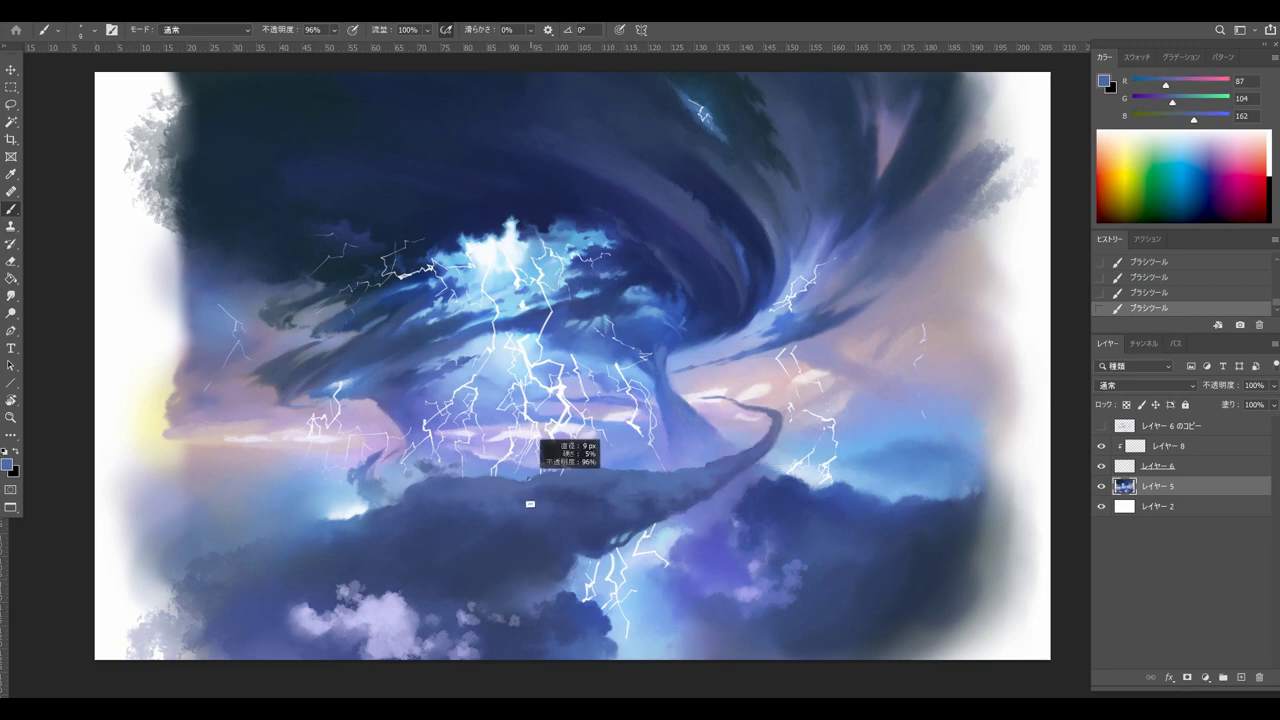
{"action": "left_click", "coordinate": [624, 500], "text": "alt"}
{"action": "key", "text": "r"}
{"action": "key", "text": "ctrl+z"}
{"action": "left_click_drag", "start_coordinate": [624, 508], "coordinate": [620, 521]}
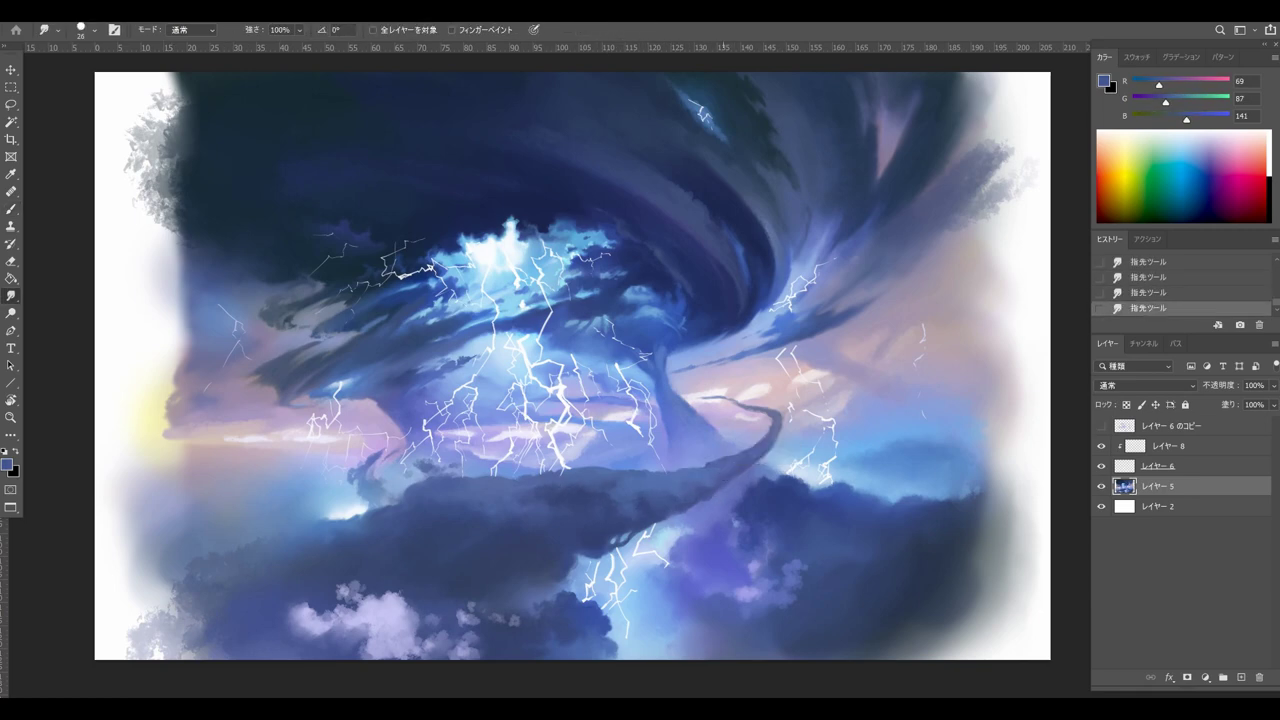
Step: Touch up the glow and purple cloud edge beside the lower bolts with sampled light blue and blue-violet, RGB 112, 121, 207
{"action": "key", "text": "b"}
{"action": "left_click", "coordinate": [636, 575], "text": "alt"}
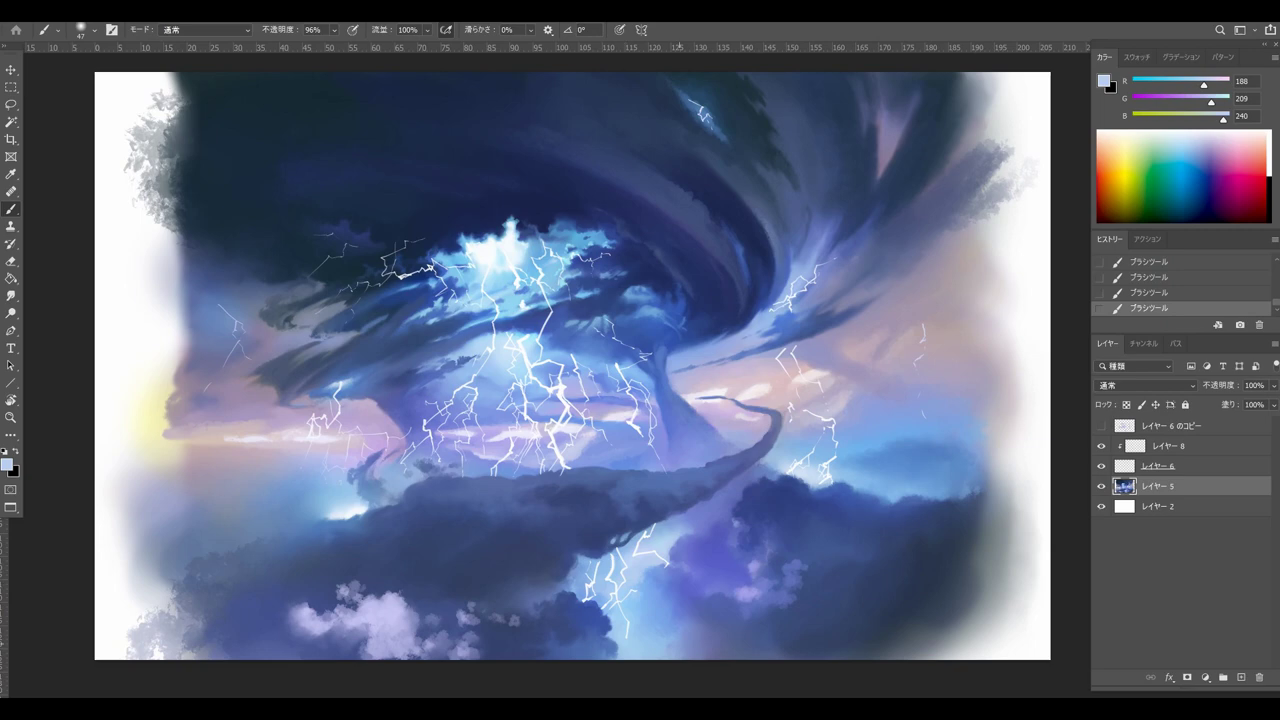
{"action": "key", "text": "bracketleft"}
{"action": "key", "text": "bracketleft"}
{"action": "key", "text": "bracketleft"}
{"action": "left_click", "coordinate": [681, 552], "text": "alt"}
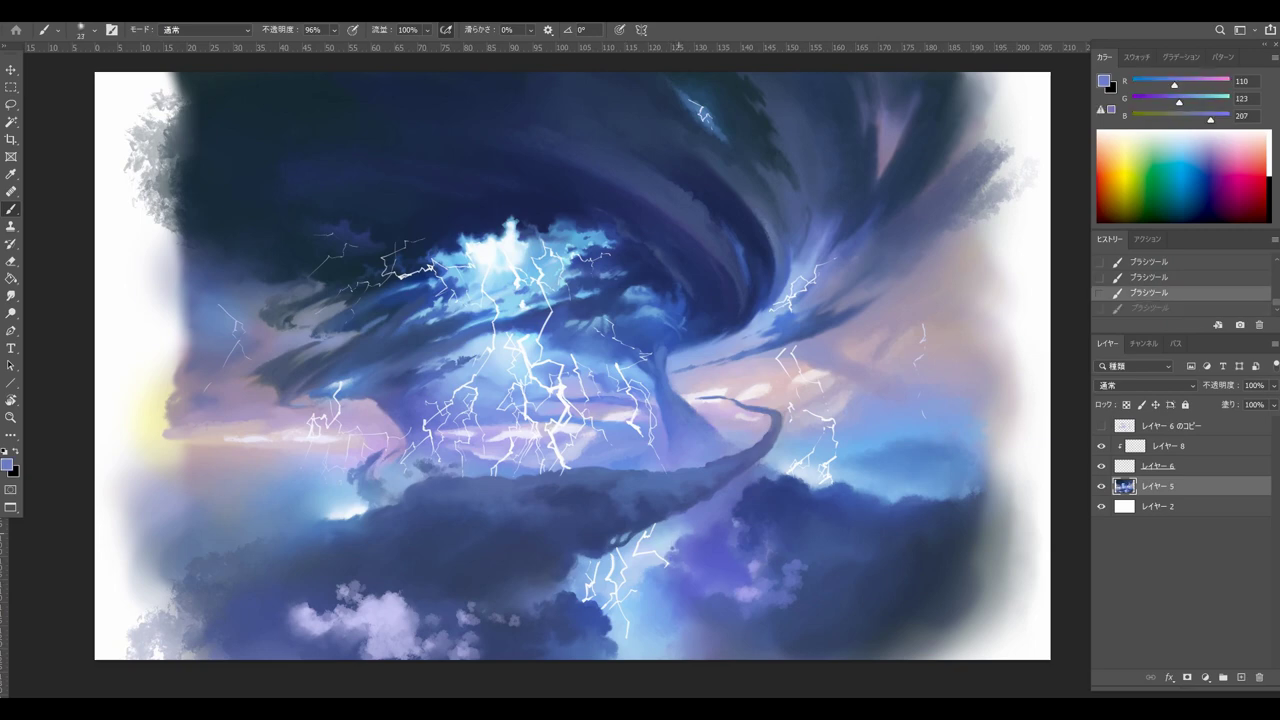
{"action": "left_click", "coordinate": [676, 548], "text": "alt"}
{"action": "left_click", "coordinate": [686, 546], "text": "alt"}
{"action": "left_click_drag", "start_coordinate": [687, 536], "coordinate": [678, 543]}
{"action": "key", "text": "ctrl+z"}
{"action": "key", "text": "ctrl+z"}
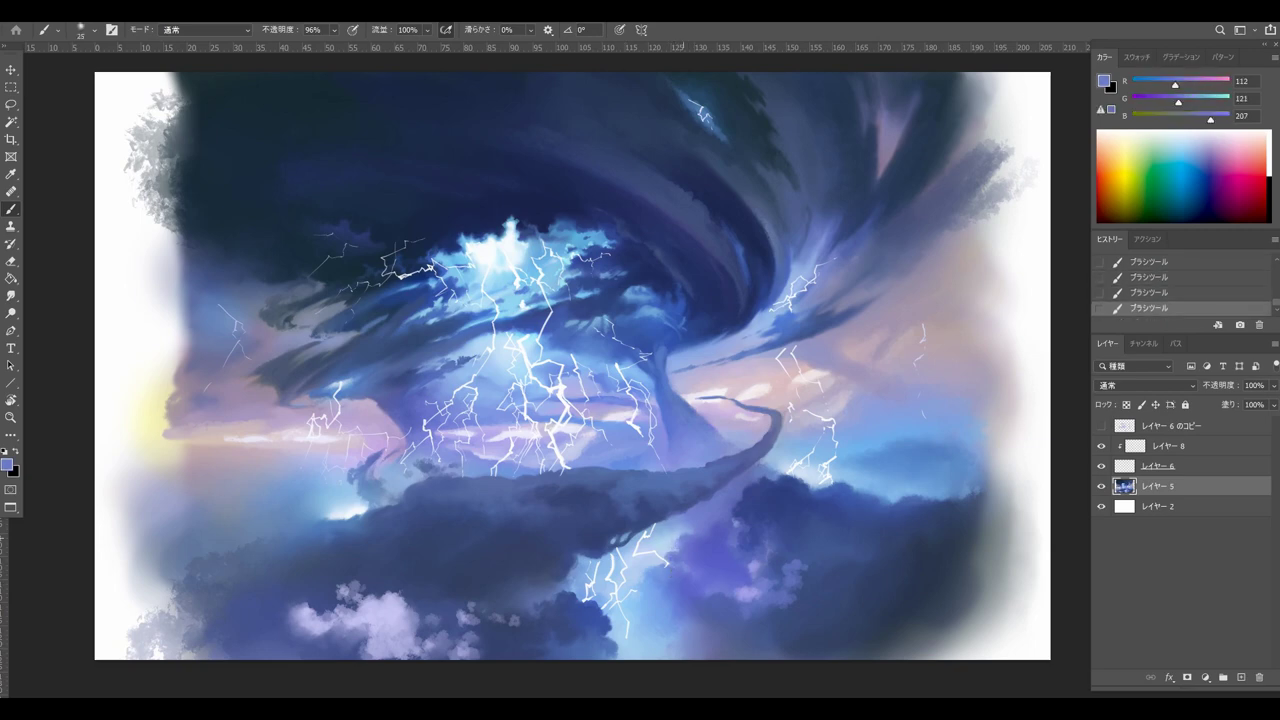
Step: Touch up the purple cloud puffs beside the lower bolts with colours sampled from the surrounding clouds
{"action": "left_click", "coordinate": [676, 547], "text": "alt"}
{"action": "key", "text": "ctrl+z"}
{"action": "key", "text": "ctrl+z"}
{"action": "key", "text": "bracketright"}
{"action": "key", "text": "ctrl+shift+z"}
{"action": "key", "text": "ctrl+shift+z"}
{"action": "key", "text": "bracketleft"}
{"action": "left_click", "coordinate": [737, 543], "text": "alt"}
{"action": "left_click_drag", "start_coordinate": [734, 563], "coordinate": [731, 575]}
{"action": "left_click_drag", "start_coordinate": [740, 583], "coordinate": [730, 580]}
{"action": "left_click", "coordinate": [722, 554], "text": "alt"}
{"action": "left_click_drag", "start_coordinate": [720, 554], "coordinate": [722, 554]}
Step: Paint the glow between the lower bolts and the dark cloud tail with sampled colours such as pale blue, RGB 173, 207, 236
{"action": "left_click", "coordinate": [734, 545], "text": "alt"}
{"action": "left_click", "coordinate": [730, 535], "text": "alt"}
{"action": "key", "text": "bracketright"}
{"action": "key", "text": "bracketright"}
{"action": "left_click", "coordinate": [670, 531], "text": "alt"}
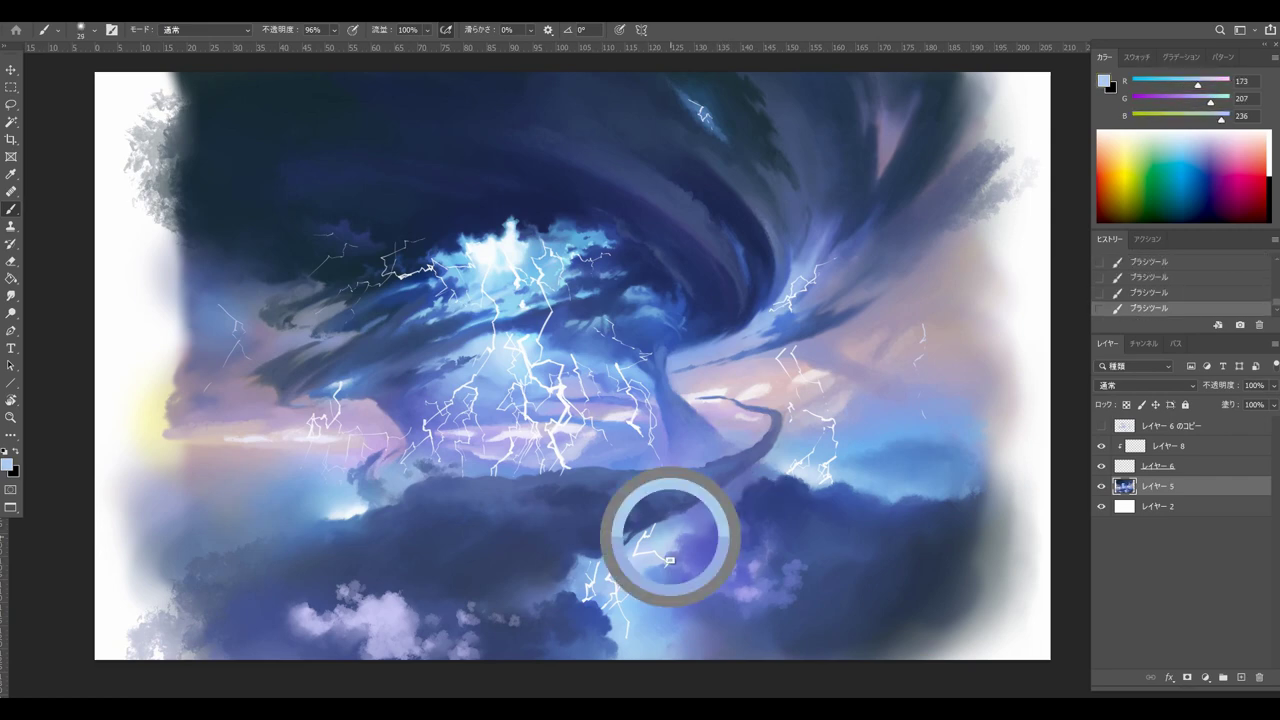
{"action": "left_click", "coordinate": [697, 530], "text": "alt"}
{"action": "left_click", "coordinate": [712, 538], "text": "alt"}
{"action": "left_click", "coordinate": [709, 522], "text": "alt"}
{"action": "left_click", "coordinate": [688, 551], "text": "alt"}
{"action": "left_click", "coordinate": [712, 514], "text": "alt"}
{"action": "left_click_drag", "start_coordinate": [716, 508], "coordinate": [702, 508]}
{"action": "left_click", "coordinate": [708, 512], "text": "alt"}
{"action": "key", "text": "ctrl+z"}
{"action": "mouse_move", "coordinate": [664, 598]}
{"action": "left_mouse_down"}
{"action": "mouse_move", "coordinate": [646, 611]}
{"action": "mouse_move", "coordinate": [686, 625]}
{"action": "left_mouse_up"}
{"action": "left_click", "coordinate": [684, 597], "text": "alt"}
Step: Smudge and repaint the lower edge of the purple puffs, then sample light blue, RGB 137, 191, 245
{"action": "left_click", "coordinate": [740, 586], "text": "alt"}
{"action": "key", "text": "ctrl+z"}
{"action": "key", "text": "r"}
{"action": "left_click_drag", "start_coordinate": [740, 586], "coordinate": [734, 594]}
{"action": "left_click_drag", "start_coordinate": [734, 582], "coordinate": [702, 591]}
{"action": "key", "text": "b"}
{"action": "key", "text": "ctrl+z"}
{"action": "left_click_drag", "start_coordinate": [708, 591], "coordinate": [700, 594]}
{"action": "left_click_drag", "start_coordinate": [702, 583], "coordinate": [697, 588]}
{"action": "left_click_drag", "start_coordinate": [698, 592], "coordinate": [667, 598]}
{"action": "left_click", "coordinate": [650, 603], "text": "alt"}
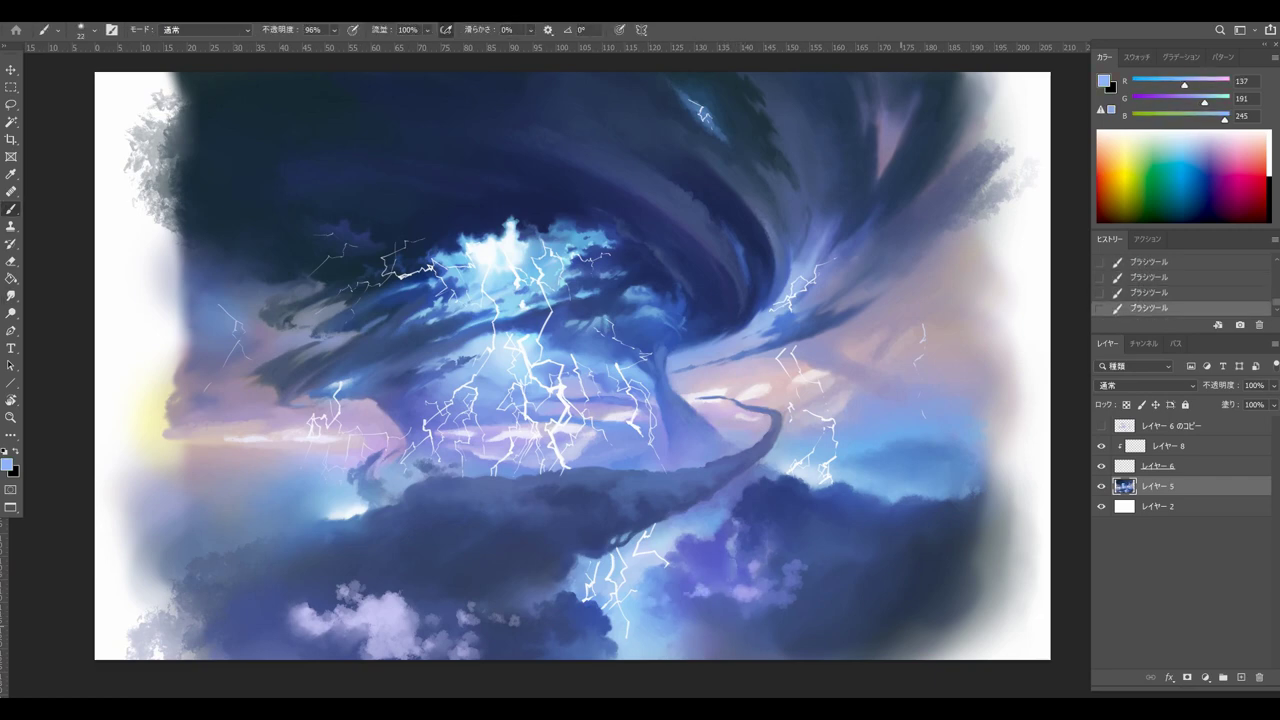
Step: Smudge the right side of the purple puffs and refine their upper edge with sampled colours, ending with RGB 50, 66, 130
{"action": "key", "text": "r"}
{"action": "left_click_drag", "start_coordinate": [740, 580], "coordinate": [734, 588]}
{"action": "left_click_drag", "start_coordinate": [738, 578], "coordinate": [732, 586]}
{"action": "left_click_drag", "start_coordinate": [742, 576], "coordinate": [746, 568]}
{"action": "key", "text": "b"}
{"action": "left_click", "coordinate": [738, 566], "text": "alt"}
{"action": "key", "text": "ctrl+z"}
{"action": "left_click_drag", "start_coordinate": [746, 572], "coordinate": [751, 566]}
{"action": "left_click_drag", "start_coordinate": [752, 566], "coordinate": [757, 560]}
{"action": "left_click_drag", "start_coordinate": [769, 543], "coordinate": [774, 543]}
{"action": "left_click", "coordinate": [757, 538], "text": "alt"}
{"action": "left_click", "coordinate": [767, 538], "text": "alt"}
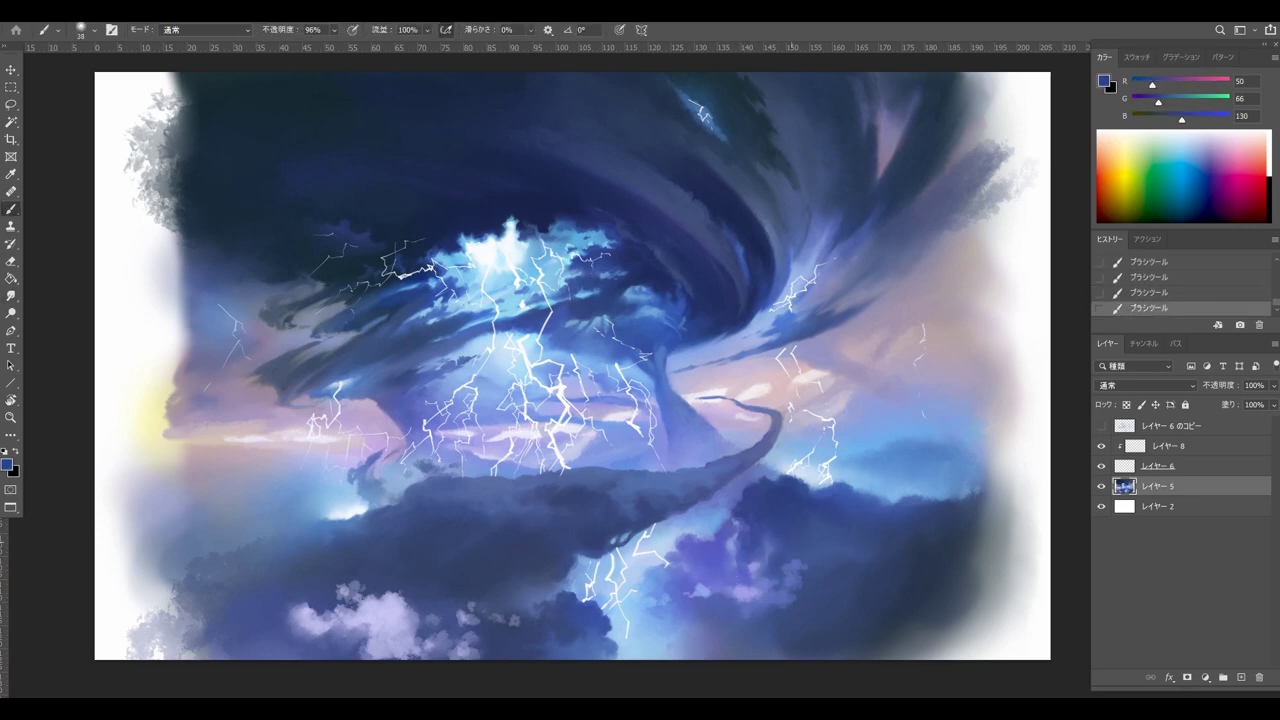
Step: Shape the small puffs where the purple clouds meet the dark right-hand cloud, using sampled blues such as RGB 82, 120, 172
{"action": "left_click", "coordinate": [820, 582], "text": "alt"}
{"action": "left_click", "coordinate": [791, 567], "text": "alt"}
{"action": "mouse_move", "coordinate": [787, 572]}
{"action": "left_mouse_down"}
{"action": "mouse_move", "coordinate": [803, 560]}
{"action": "mouse_move", "coordinate": [802, 581]}
{"action": "left_mouse_up"}
{"action": "left_click", "coordinate": [820, 564], "text": "alt"}
{"action": "left_click", "coordinate": [828, 553], "text": "alt"}
{"action": "left_click", "coordinate": [813, 578], "text": "alt"}
{"action": "left_click_drag", "start_coordinate": [802, 586], "coordinate": [806, 580]}
{"action": "key", "text": "ctrl+z"}
{"action": "left_click_drag", "start_coordinate": [825, 523], "coordinate": [838, 549]}
{"action": "left_click", "coordinate": [838, 553], "text": "alt"}
{"action": "left_click_drag", "start_coordinate": [797, 587], "coordinate": [803, 580]}
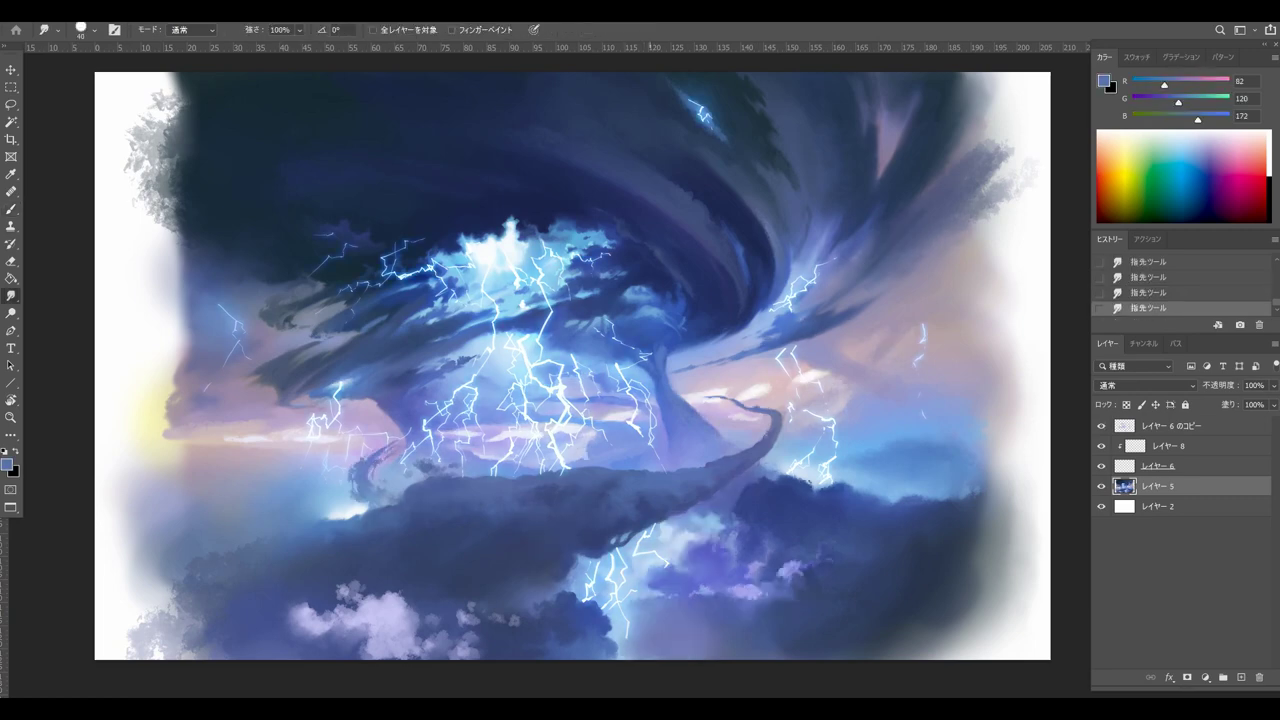
{"action": "key", "text": "ctrl+z"}
Step: Repaint the cloud under the swirl's centre with sampled blues, including RGB 106, 176, 219
{"action": "left_click", "coordinate": [632, 308], "text": "alt"}
{"action": "left_click_drag", "start_coordinate": [628, 294], "coordinate": [642, 290]}
{"action": "mouse_move", "coordinate": [640, 298]}
{"action": "left_mouse_down"}
{"action": "mouse_move", "coordinate": [595, 340]}
{"action": "mouse_move", "coordinate": [580, 336]}
{"action": "mouse_move", "coordinate": [580, 352]}
{"action": "left_mouse_up"}
{"action": "key", "text": "bracketleft"}
{"action": "left_click", "coordinate": [582, 346], "text": "alt"}
{"action": "left_click", "coordinate": [619, 314], "text": "alt"}
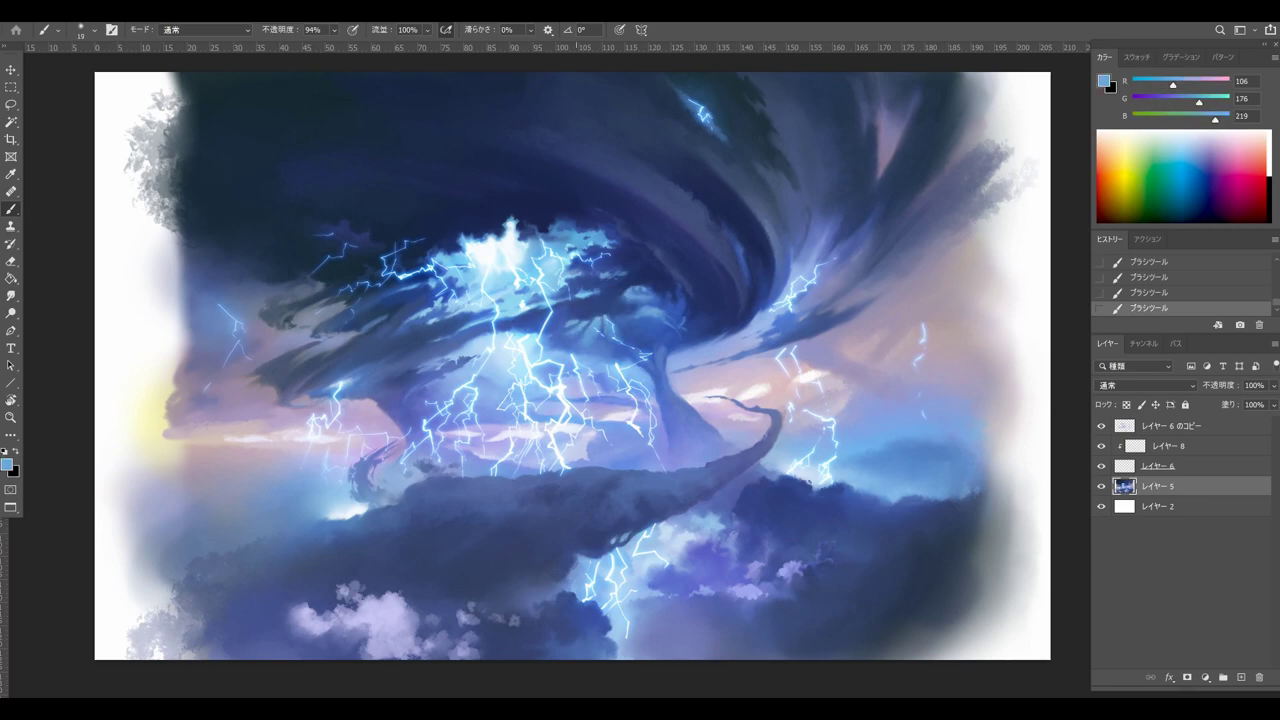
{"action": "left_click", "coordinate": [566, 342], "text": "alt"}
{"action": "key", "text": "ctrl+z"}
Step: Refine the cloud streaks to the left of the glowing core with sampled colours, varying the brush size
{"action": "key", "text": "bracketleft"}
{"action": "key", "text": "bracketleft"}
{"action": "key", "text": "bracketleft"}
{"action": "left_click_drag", "start_coordinate": [428, 340], "coordinate": [436, 346]}
{"action": "left_click", "coordinate": [452, 292], "text": "alt"}
{"action": "left_click_drag", "start_coordinate": [448, 282], "coordinate": [456, 288]}
{"action": "left_click", "coordinate": [398, 318], "text": "alt"}
{"action": "key", "text": "bracketright"}
{"action": "key", "text": "bracketright"}
{"action": "key", "text": "bracketright"}
{"action": "key", "text": "bracketright"}
{"action": "key", "text": "bracketright"}
{"action": "key", "text": "bracketright"}
{"action": "left_click", "coordinate": [472, 328], "text": "alt"}
{"action": "key", "text": "ctrl+z"}
{"action": "key", "text": "ctrl+shift+z"}
Step: Touch up the swirl's dark inner band with a 17 px brush in sampled dark blue, RGB 34, 47, 95
{"action": "left_click", "coordinate": [668, 277], "text": "alt"}
{"action": "key", "text": "bracketleft"}
{"action": "key", "text": "bracketleft"}
{"action": "key", "text": "bracketleft"}
{"action": "key", "text": "bracketleft"}
{"action": "key", "text": "bracketleft"}
{"action": "key", "text": "bracketright"}
{"action": "key", "text": "bracketright"}
{"action": "key", "text": "bracketright"}
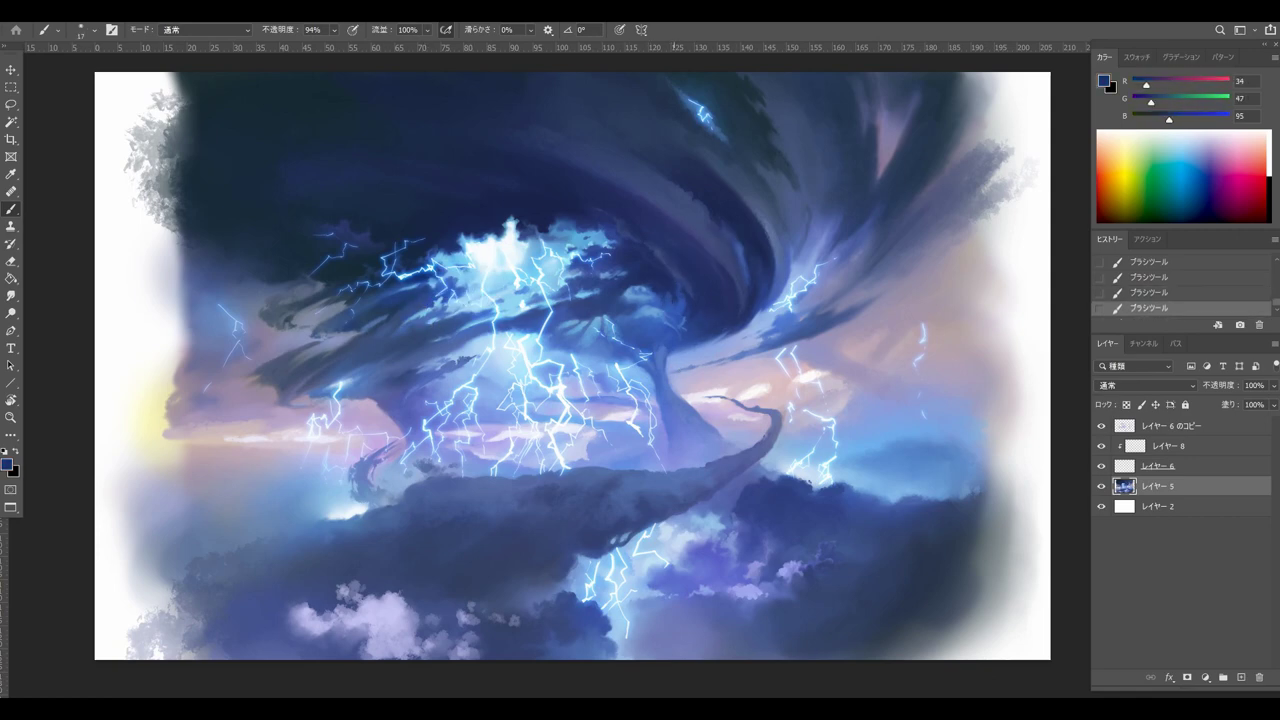
Step: Brighten the glowing core with a 40 px brush in sampled near-white, RGB 246, 252, 254, and sample nearby cloud colours
{"action": "key", "text": "bracketright"}
{"action": "key", "text": "bracketright"}
{"action": "key", "text": "bracketright"}
{"action": "key", "text": "bracketright"}
{"action": "left_click", "coordinate": [520, 276], "text": "alt"}
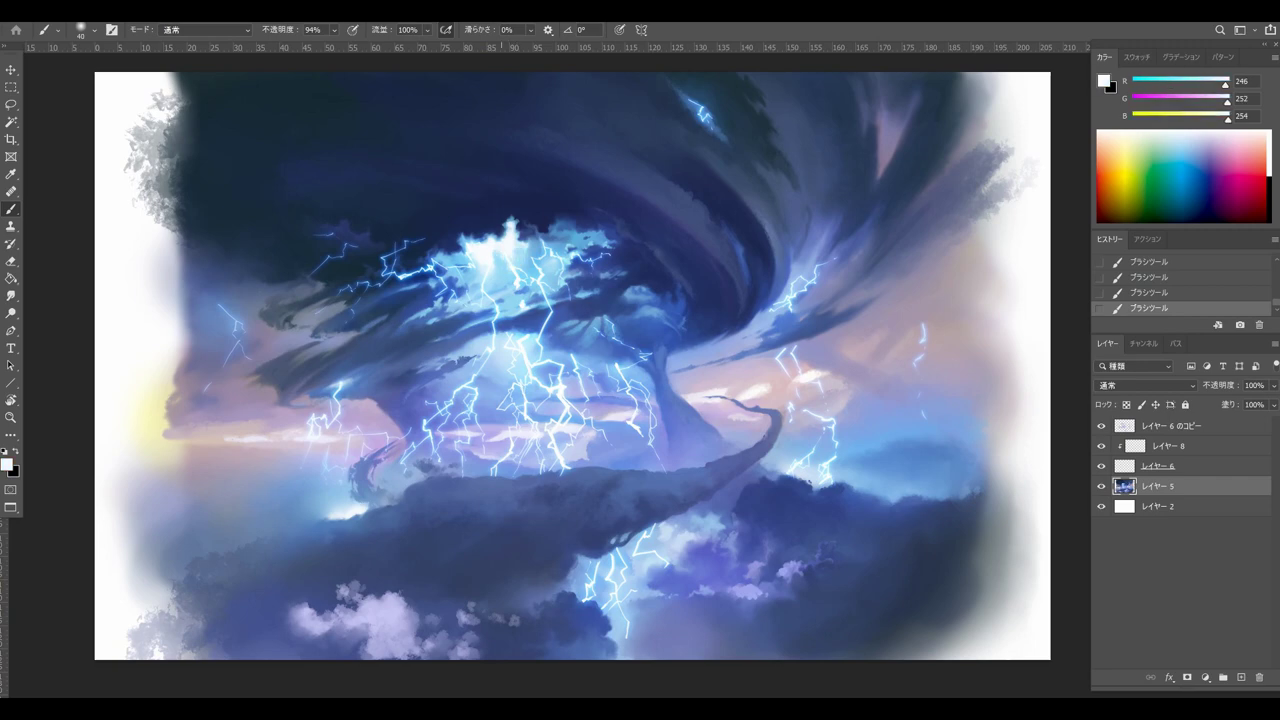
{"action": "key", "text": "bracketleft"}
{"action": "key", "text": "bracketleft"}
{"action": "left_click", "coordinate": [487, 258], "text": "alt"}
{"action": "left_click", "coordinate": [622, 441], "text": "alt"}
{"action": "left_click", "coordinate": [350, 537], "text": "alt"}
Step: Set the foreground colour to pure white, highlight the left horizon cloud, and toggle レイヤー 6 のコピー off and on
{"action": "key", "text": "F5"}
{"action": "left_click", "coordinate": [7, 465]}
{"action": "left_click", "coordinate": [476, 233]}
{"action": "left_click_drag", "start_coordinate": [476, 233], "coordinate": [472, 217]}
{"action": "key", "text": "Return"}
{"action": "left_click_drag", "start_coordinate": [243, 438], "coordinate": [263, 437]}
{"action": "key", "text": "F5"}
{"action": "left_click", "coordinate": [1101, 426]}
{"action": "left_click", "coordinate": [1101, 426]}
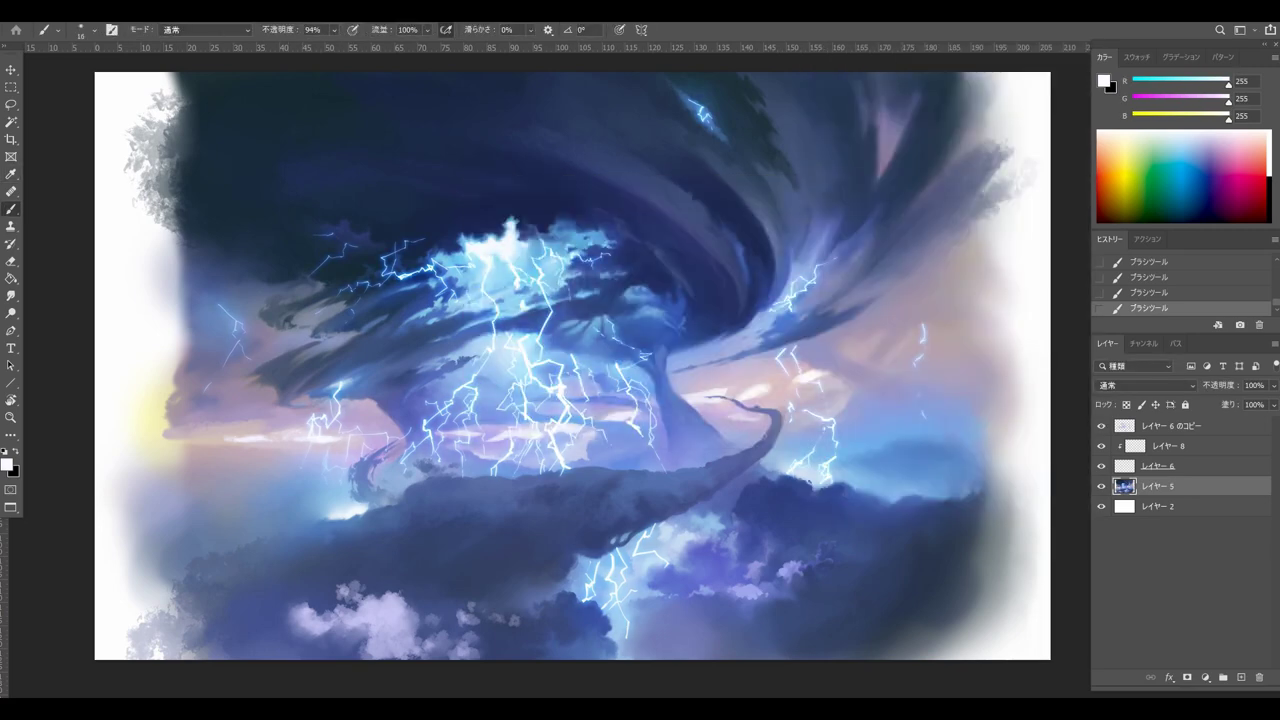
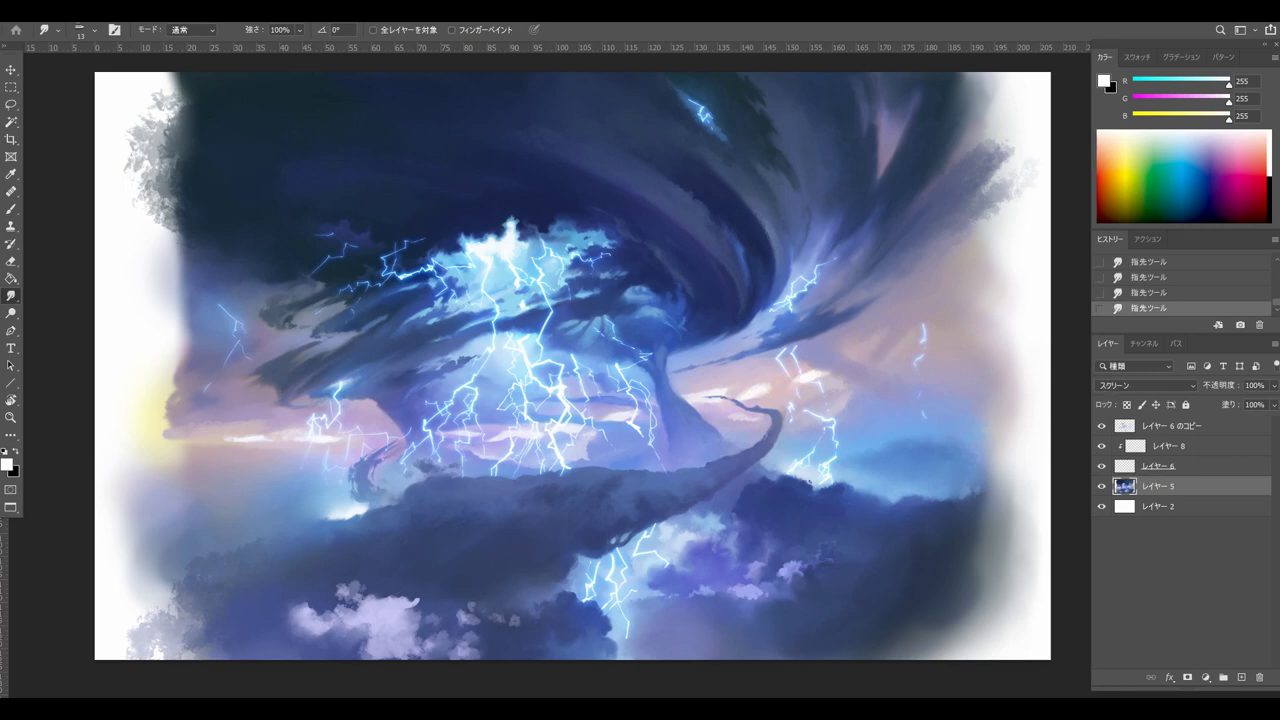
Step: Add a new layer above レイヤー 6 のコピー and choose the ぼかし smudge preset at 13 px, showing its shape settings
{"action": "left_click", "coordinate": [1172, 426]}
{"action": "left_click", "coordinate": [1241, 677]}
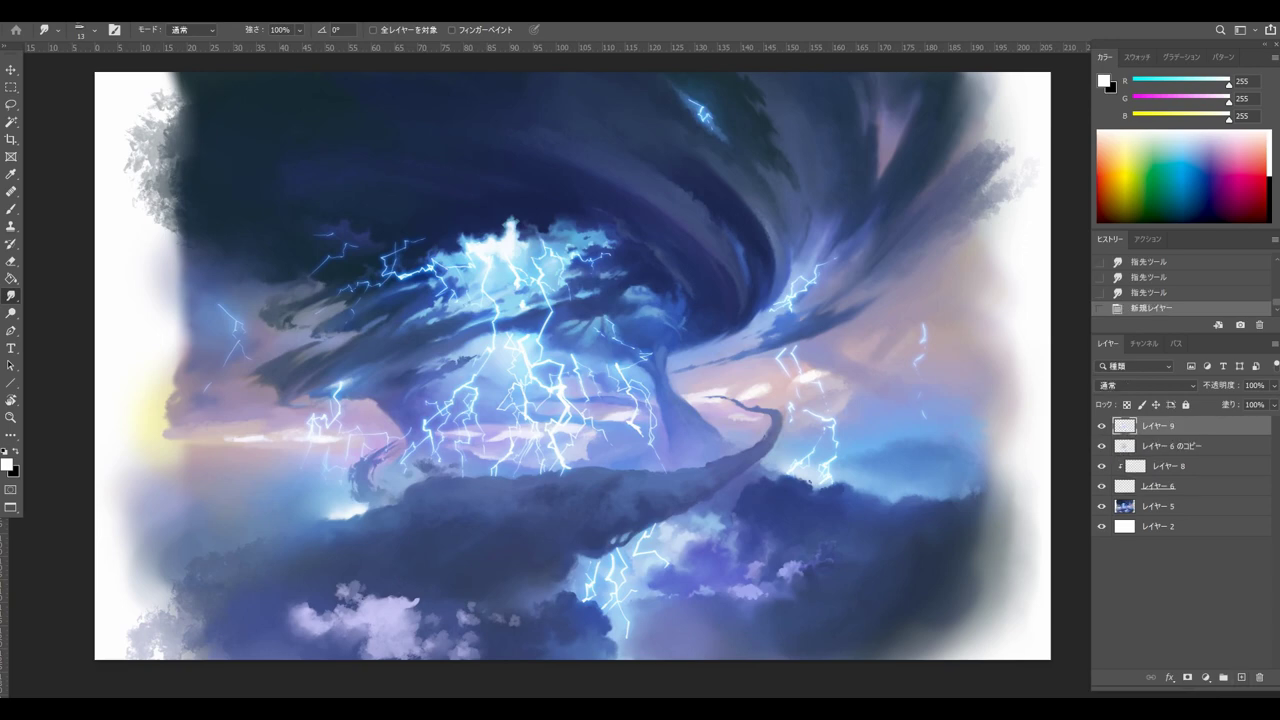
{"action": "key", "text": "F5"}
{"action": "left_click", "coordinate": [823, 124]}
{"action": "left_click", "coordinate": [823, 139]}
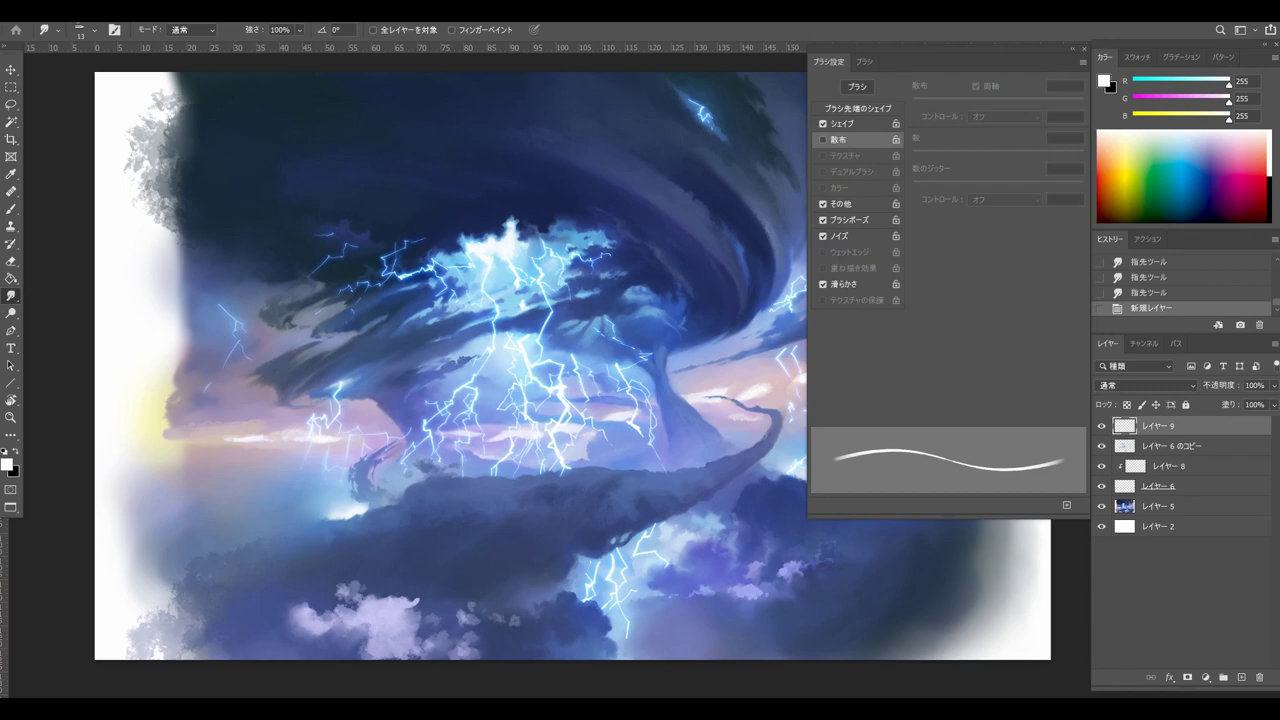
{"action": "left_click", "coordinate": [843, 124]}
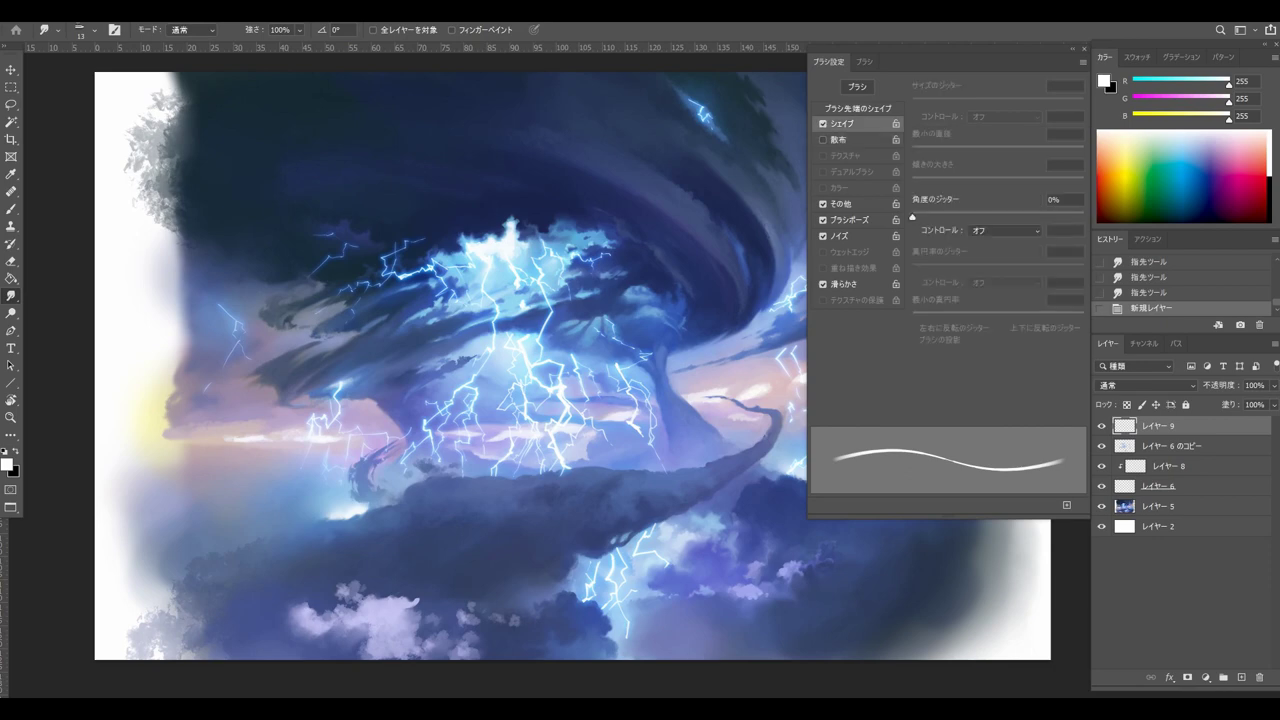
{"action": "left_click", "coordinate": [864, 61]}
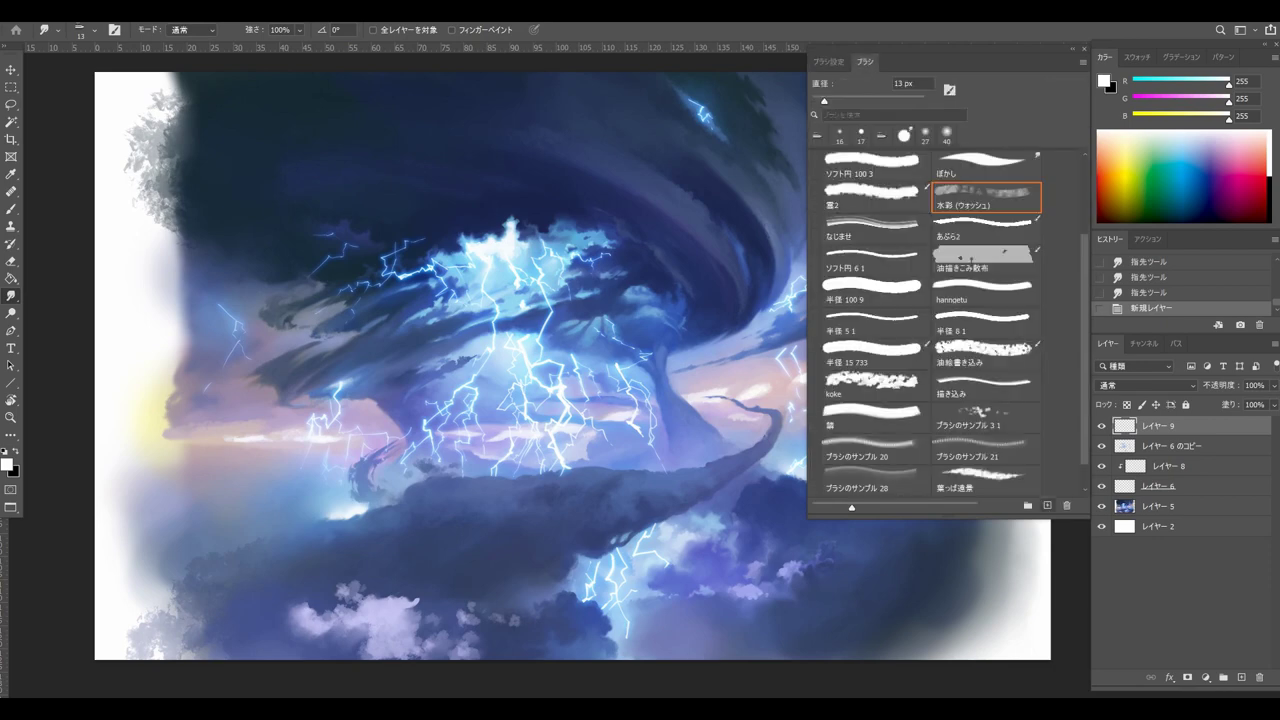
{"action": "left_click", "coordinate": [986, 164]}
{"action": "left_click", "coordinate": [829, 62]}
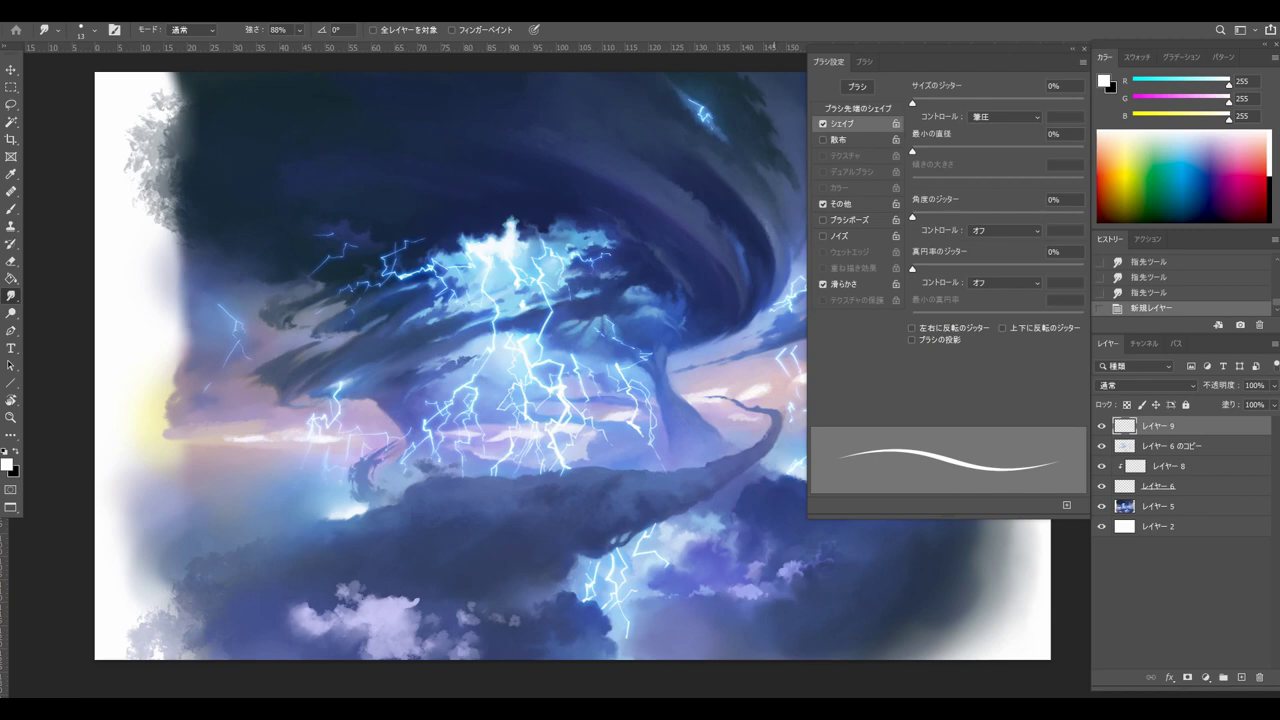
Step: Reselect the ぼかし preset after checking the paint brush settings, and make short smudge strokes near the right-hand clouds
{"action": "key", "text": "b"}
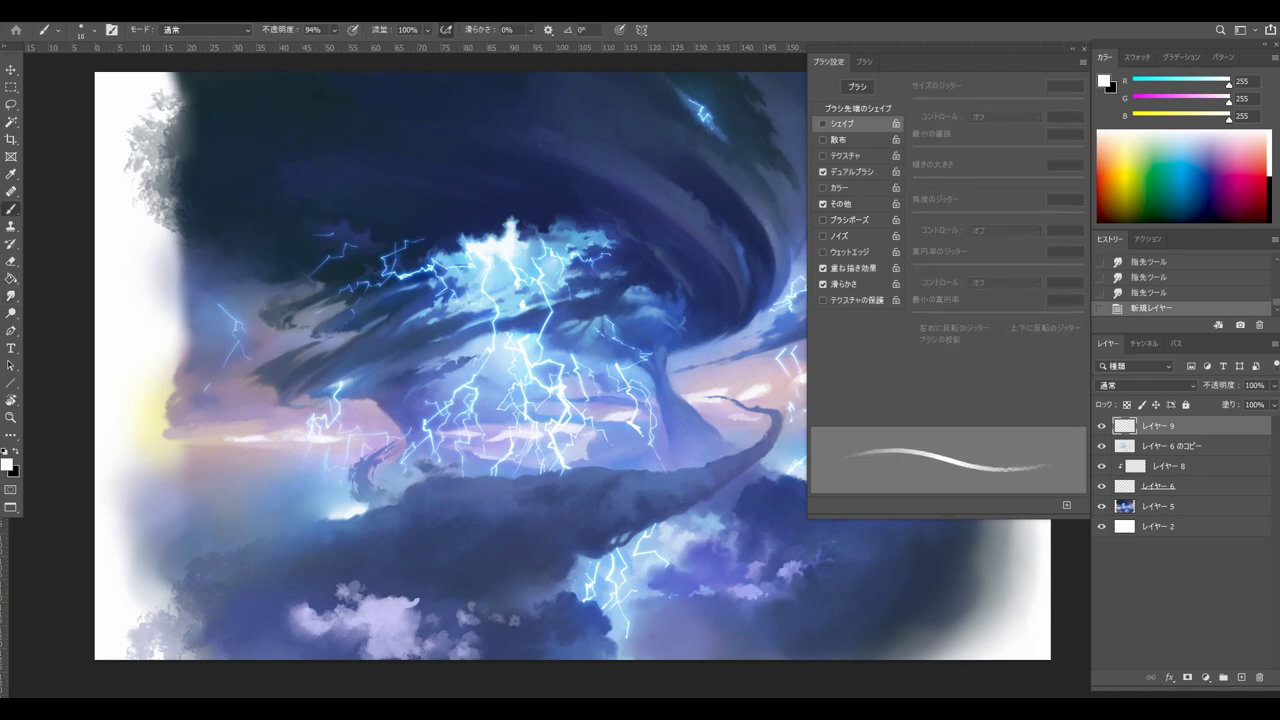
{"action": "left_click", "coordinate": [864, 62]}
{"action": "left_click", "coordinate": [986, 165]}
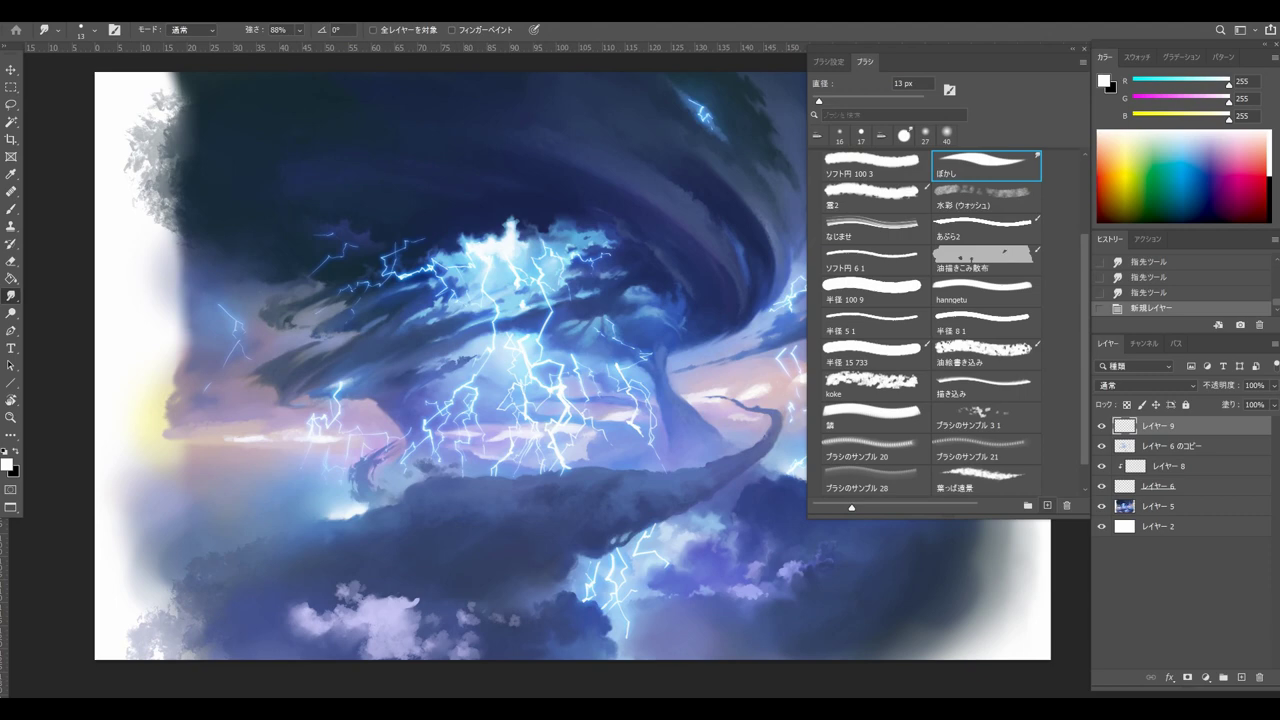
{"action": "key", "text": "F5"}
{"action": "key", "text": "F5"}
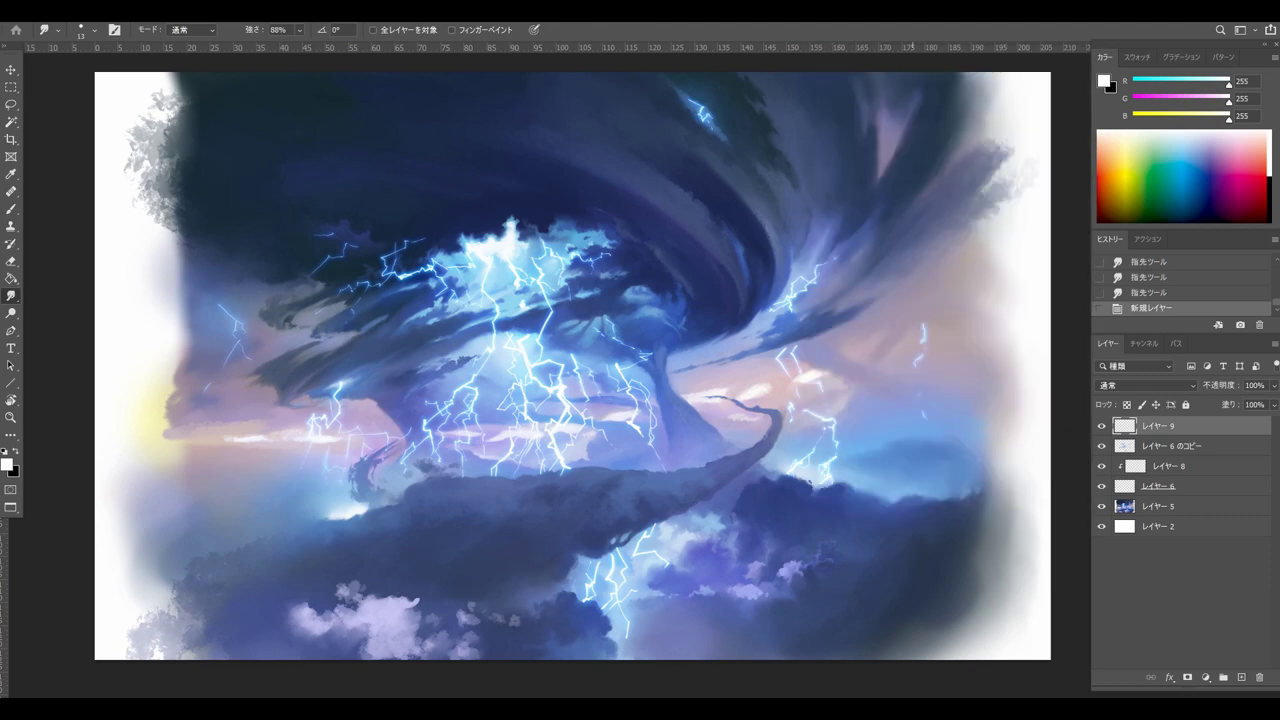
{"action": "left_click_drag", "start_coordinate": [823, 481], "coordinate": [817, 482]}
{"action": "left_click_drag", "start_coordinate": [975, 492], "coordinate": [1000, 492]}
Step: Return from the paint brush to the ぼかし smudge preset and smudge beside the curling cloud tail
{"action": "key", "text": "b"}
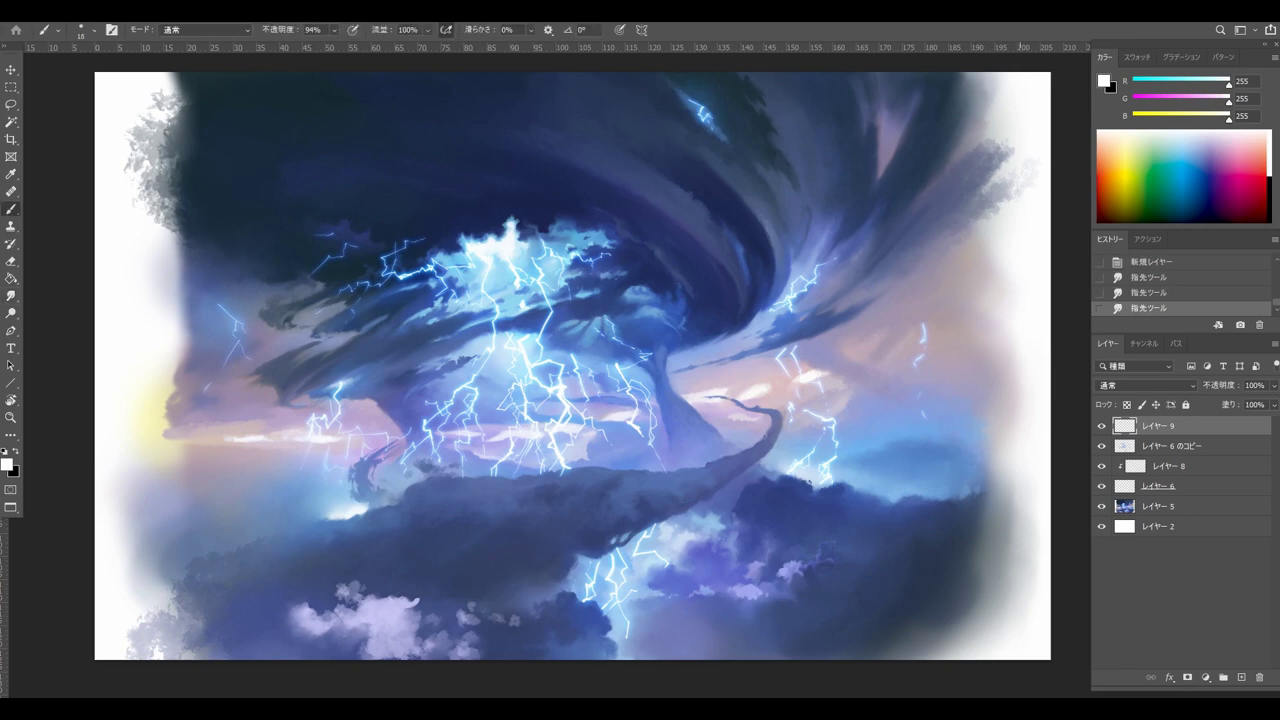
{"action": "key", "text": "F5"}
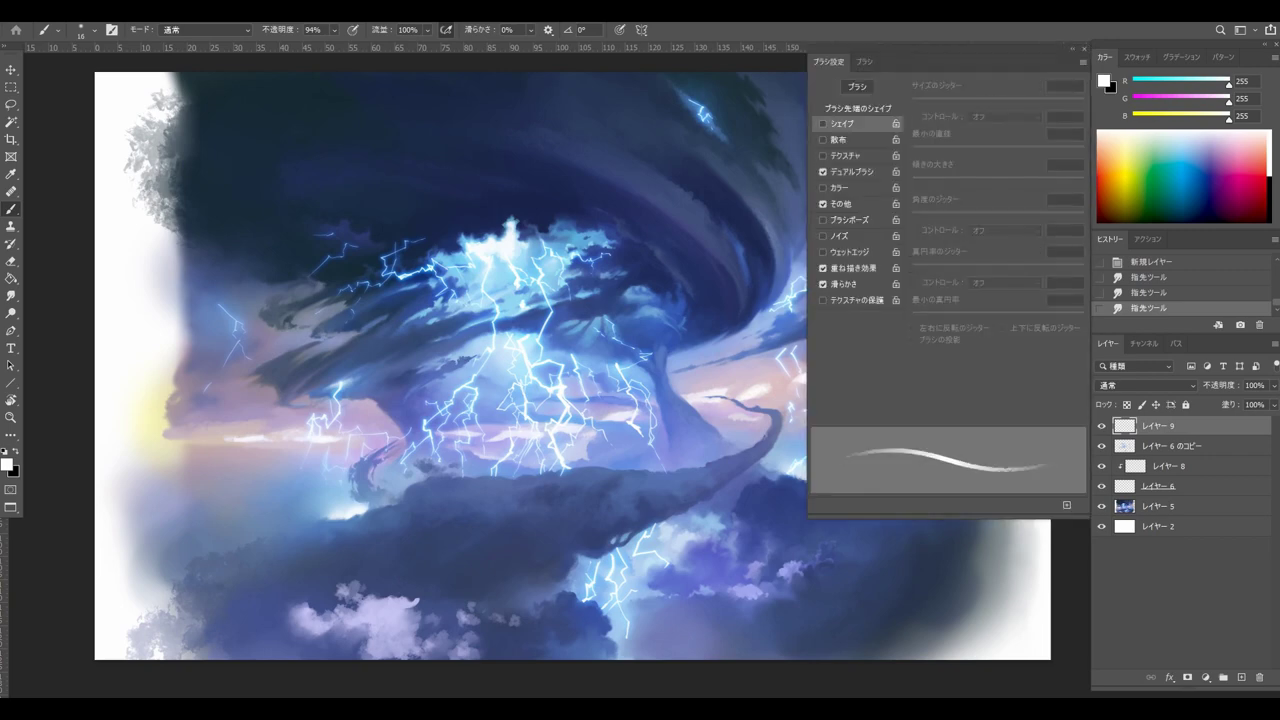
{"action": "left_click", "coordinate": [864, 61]}
{"action": "left_click", "coordinate": [986, 166]}
{"action": "left_click", "coordinate": [1084, 50]}
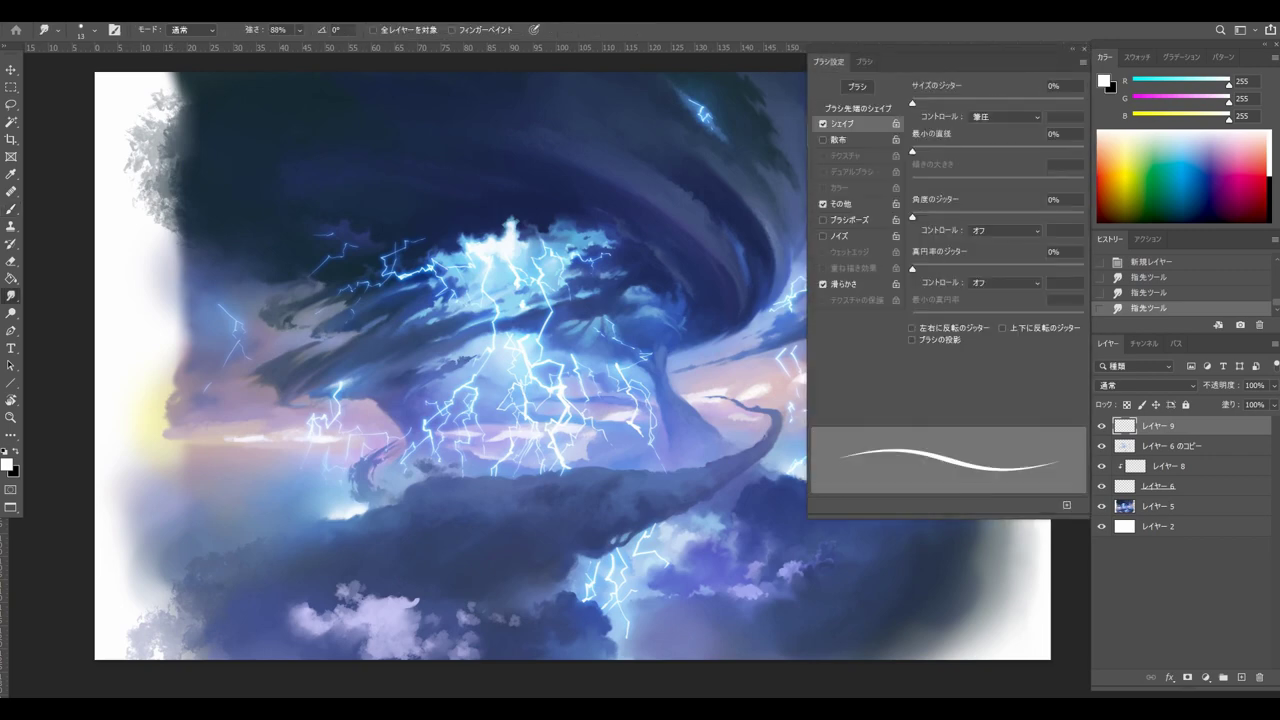
{"action": "left_click_drag", "start_coordinate": [773, 413], "coordinate": [788, 388]}
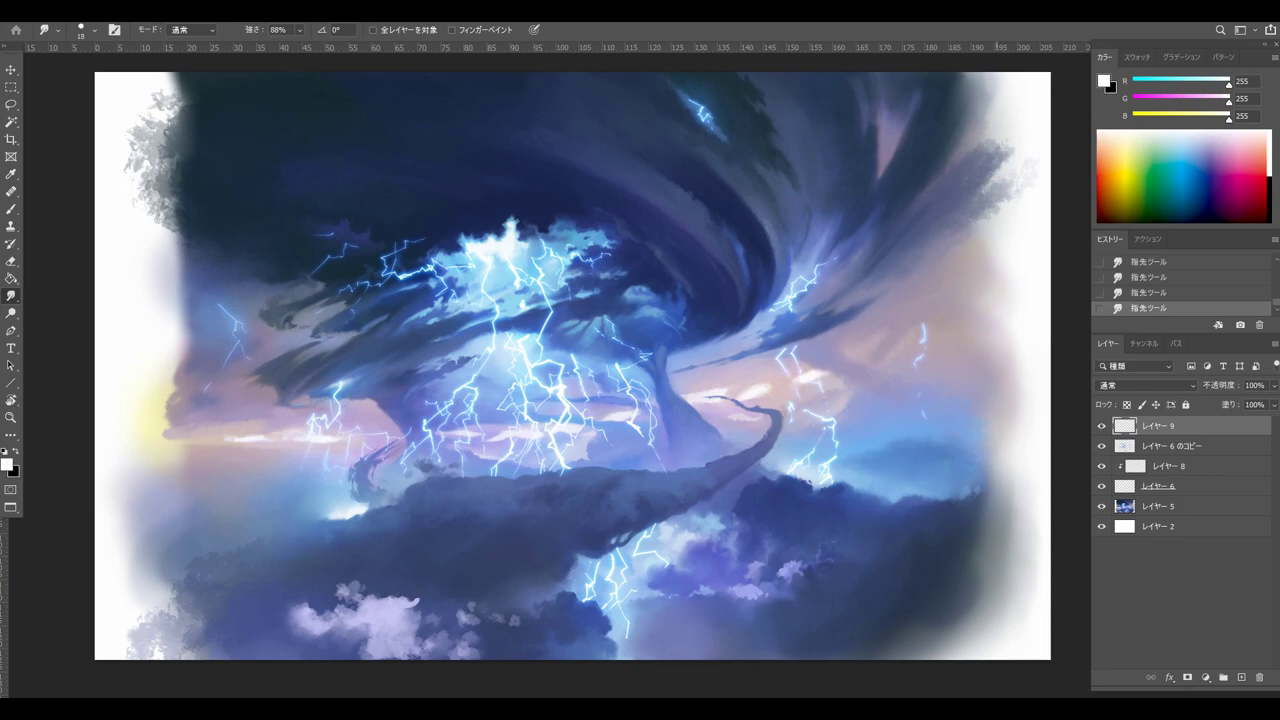
Step: Choose the 雲2 brush preset, test a white 100 px stroke over the upper-right cloud, and undo it
{"action": "key", "text": "F5"}
{"action": "left_click", "coordinate": [864, 62]}
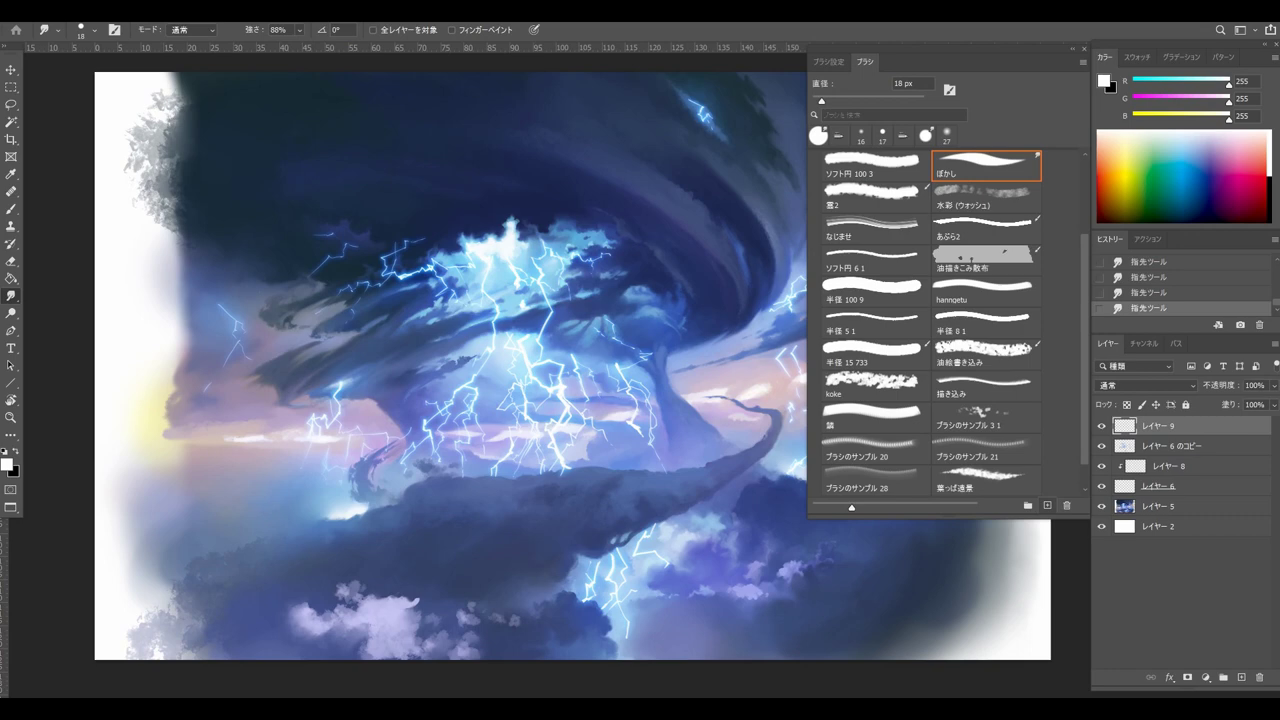
{"action": "key", "text": "b"}
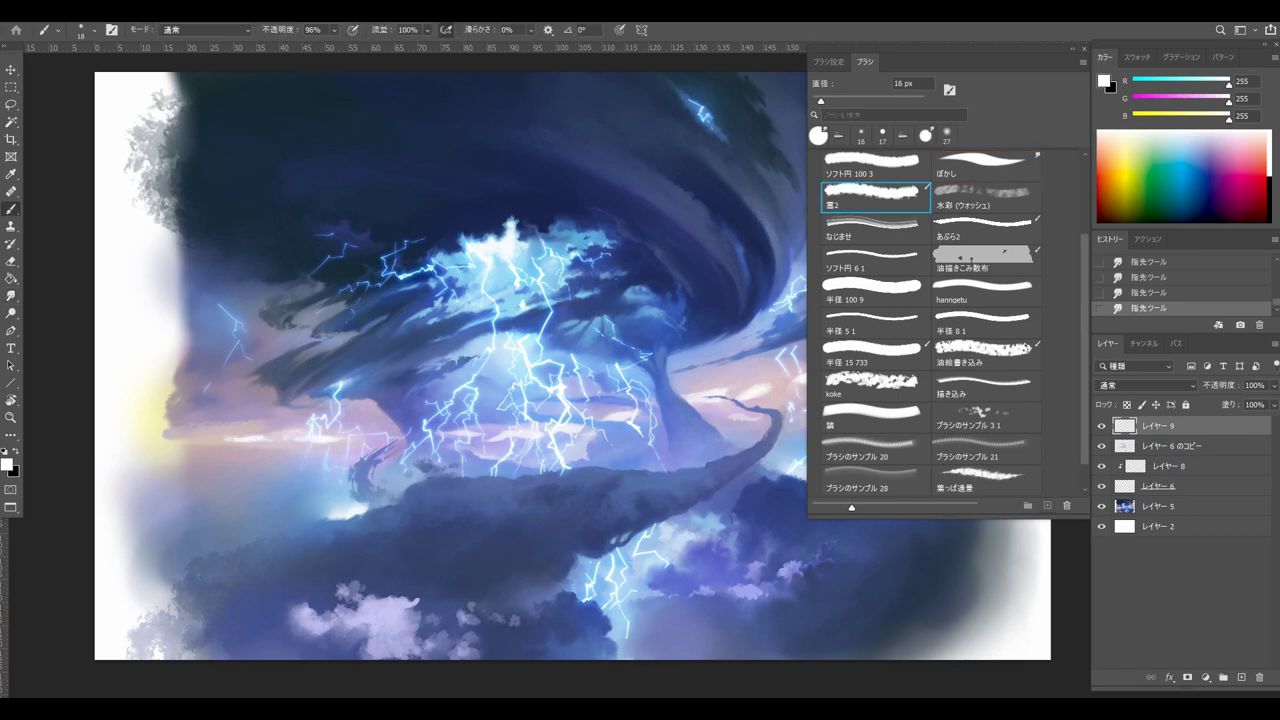
{"action": "left_click", "coordinate": [876, 197]}
{"action": "left_click", "coordinate": [829, 62]}
{"action": "key", "text": "F5"}
{"action": "left_click_drag", "start_coordinate": [970, 168], "coordinate": [862, 266]}
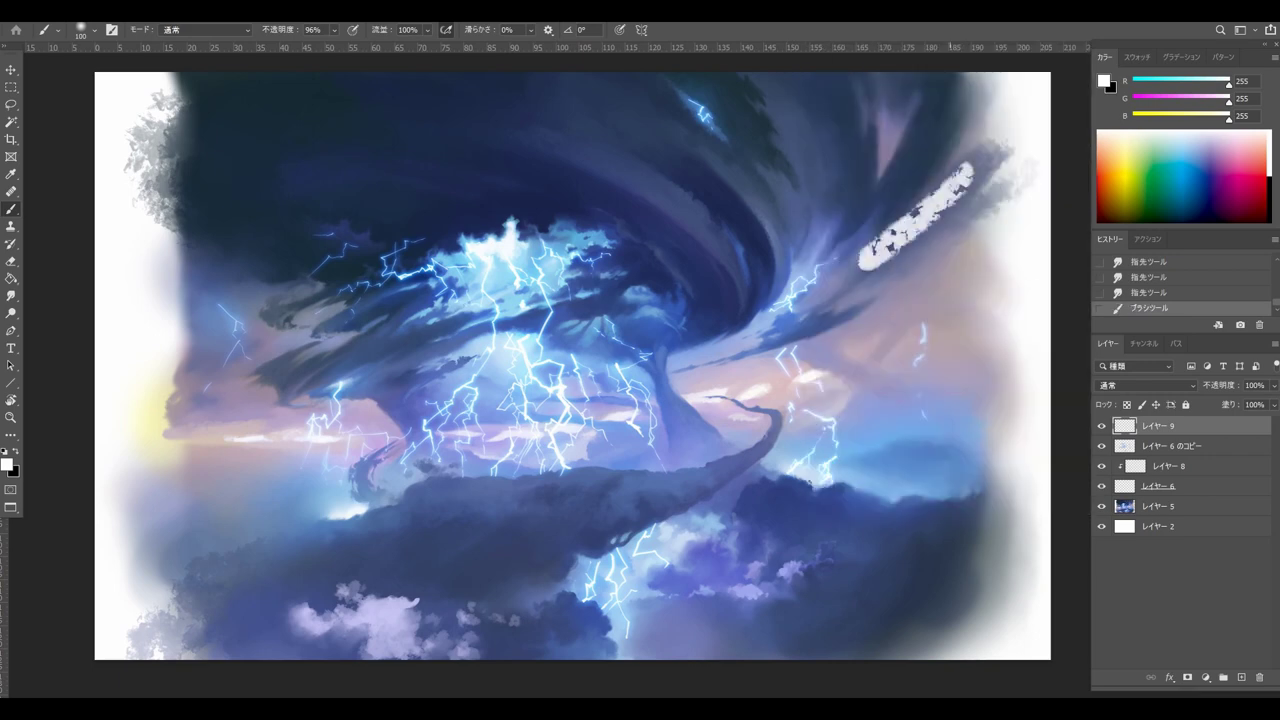
{"action": "key", "text": "ctrl+z"}
Step: Set the colour to red, RGB 255, 0, 0, and draw three guide curves along the right-hand cloud streaks
{"action": "left_click_drag", "start_coordinate": [1229, 102], "coordinate": [1133, 120]}
{"action": "left_click_drag", "start_coordinate": [990, 128], "coordinate": [662, 375]}
{"action": "key", "text": "ctrl+z"}
{"action": "left_click_drag", "start_coordinate": [936, 120], "coordinate": [830, 262]}
{"action": "mouse_move", "coordinate": [948, 182]}
{"action": "left_mouse_down"}
{"action": "mouse_move", "coordinate": [815, 312]}
{"action": "mouse_move", "coordinate": [700, 365]}
{"action": "left_mouse_up"}
{"action": "left_click_drag", "start_coordinate": [958, 285], "coordinate": [700, 382]}
Step: Draw red guide curves along the left-hand cloud streaks and looping curves around the glowing core with a 19 px brush
{"action": "mouse_move", "coordinate": [268, 401]}
{"action": "left_mouse_down"}
{"action": "mouse_move", "coordinate": [246, 426]}
{"action": "mouse_move", "coordinate": [645, 248]}
{"action": "mouse_move", "coordinate": [690, 281]}
{"action": "left_mouse_up"}
{"action": "key", "text": "ctrl+z"}
{"action": "left_click_drag", "start_coordinate": [336, 388], "coordinate": [556, 293]}
{"action": "left_click_drag", "start_coordinate": [312, 414], "coordinate": [596, 290]}
{"action": "left_click_drag", "start_coordinate": [438, 364], "coordinate": [504, 332]}
{"action": "mouse_move", "coordinate": [344, 392]}
{"action": "left_mouse_down"}
{"action": "mouse_move", "coordinate": [410, 432]}
{"action": "mouse_move", "coordinate": [404, 472]}
{"action": "left_mouse_up"}
{"action": "mouse_move", "coordinate": [268, 390]}
{"action": "left_mouse_down"}
{"action": "mouse_move", "coordinate": [484, 277]}
{"action": "mouse_move", "coordinate": [477, 263]}
{"action": "left_mouse_up"}
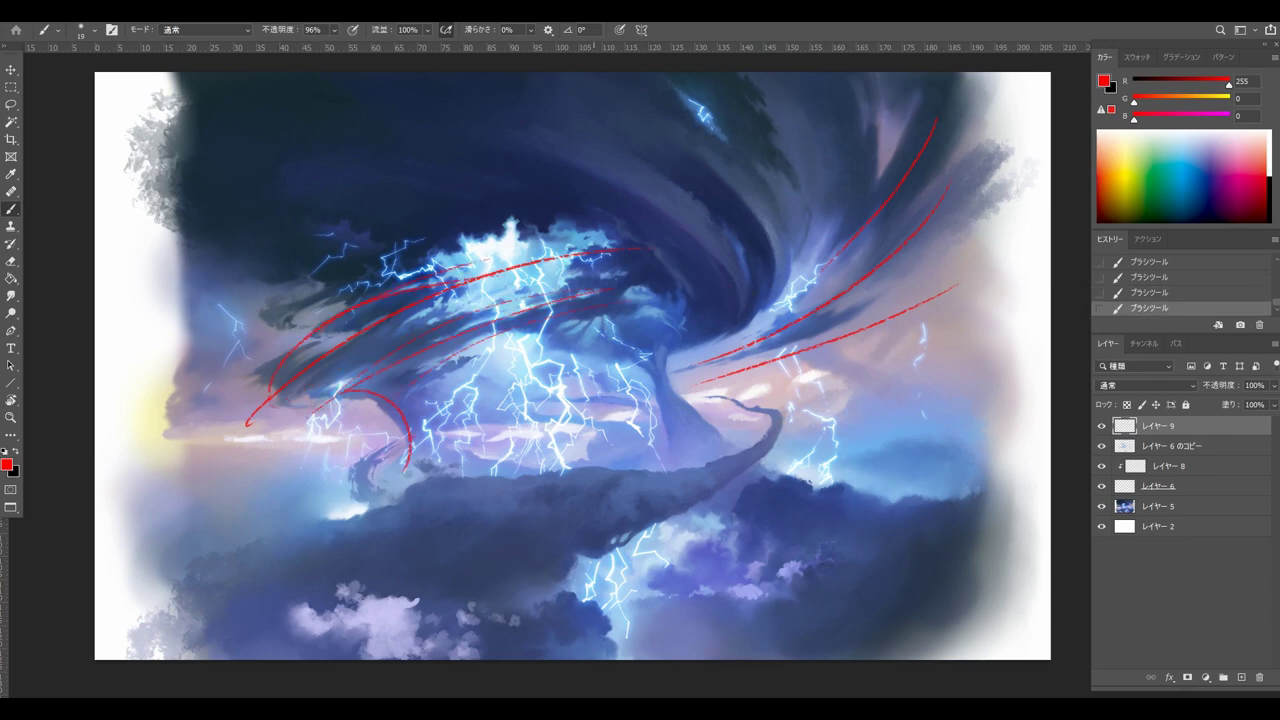
{"action": "mouse_move", "coordinate": [690, 212]}
{"action": "left_mouse_down"}
{"action": "mouse_move", "coordinate": [545, 369]}
{"action": "mouse_move", "coordinate": [549, 341]}
{"action": "mouse_move", "coordinate": [608, 321]}
{"action": "left_mouse_up"}
{"action": "mouse_move", "coordinate": [474, 308]}
{"action": "left_mouse_down"}
{"action": "mouse_move", "coordinate": [391, 350]}
{"action": "mouse_move", "coordinate": [508, 388]}
{"action": "left_mouse_up"}
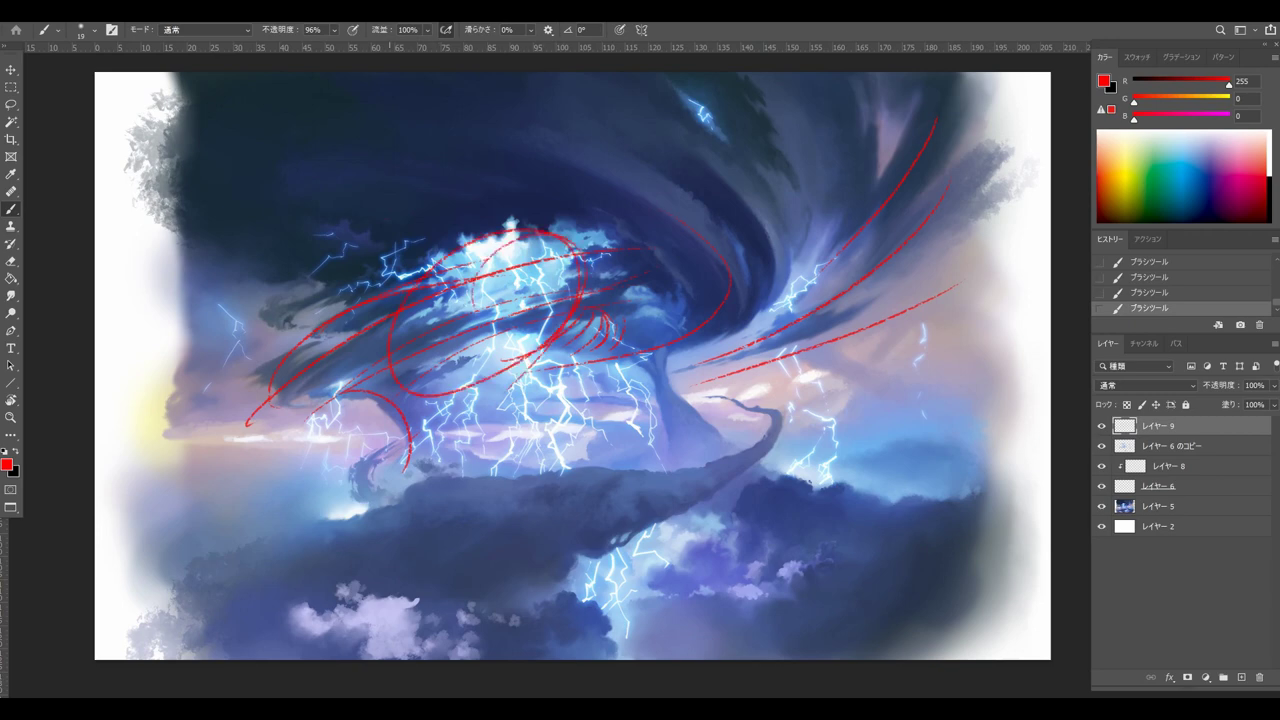
Step: Undo the loops around the glowing core and draw red guide curves along the curling cloud tail and its left-hand hook
{"action": "key", "text": "ctrl+z"}
{"action": "mouse_move", "coordinate": [772, 412]}
{"action": "left_mouse_down"}
{"action": "mouse_move", "coordinate": [673, 473]}
{"action": "mouse_move", "coordinate": [433, 485]}
{"action": "mouse_move", "coordinate": [283, 549]}
{"action": "left_mouse_up"}
{"action": "mouse_move", "coordinate": [358, 515]}
{"action": "left_mouse_down"}
{"action": "mouse_move", "coordinate": [342, 496]}
{"action": "mouse_move", "coordinate": [448, 410]}
{"action": "left_mouse_up"}
{"action": "left_click_drag", "start_coordinate": [381, 447], "coordinate": [498, 379]}
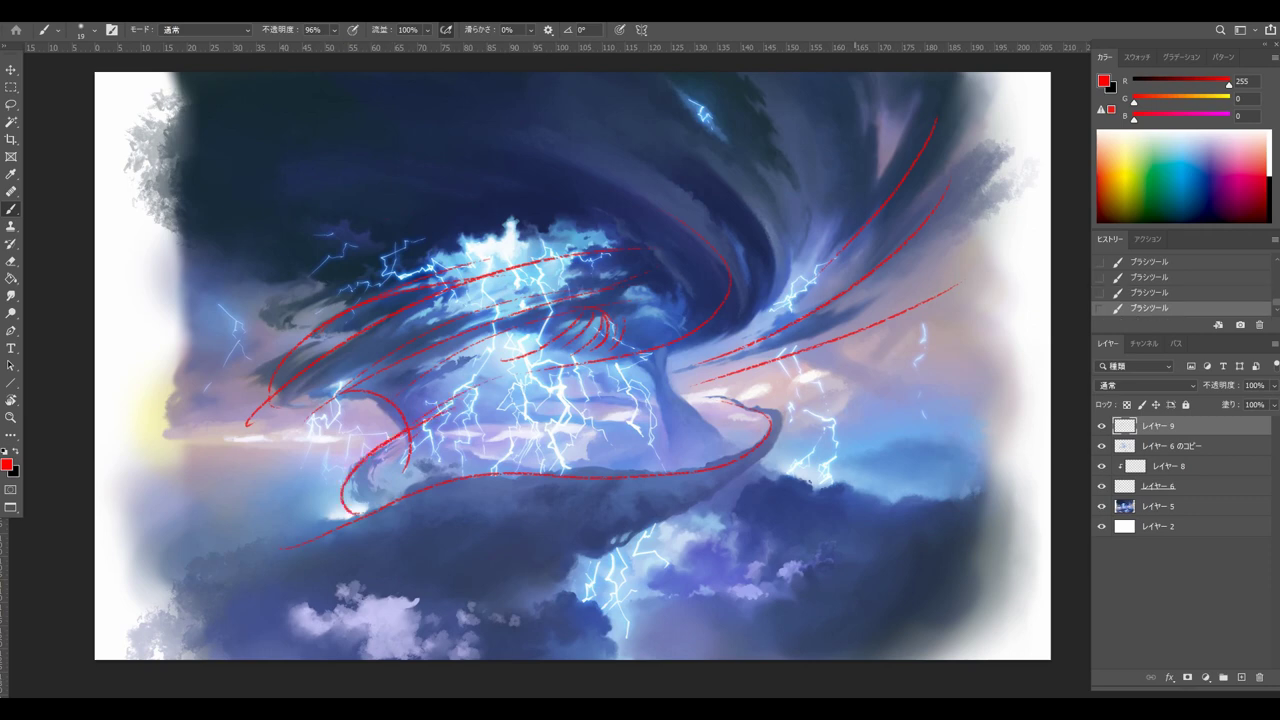
{"action": "key", "text": "ctrl+z"}
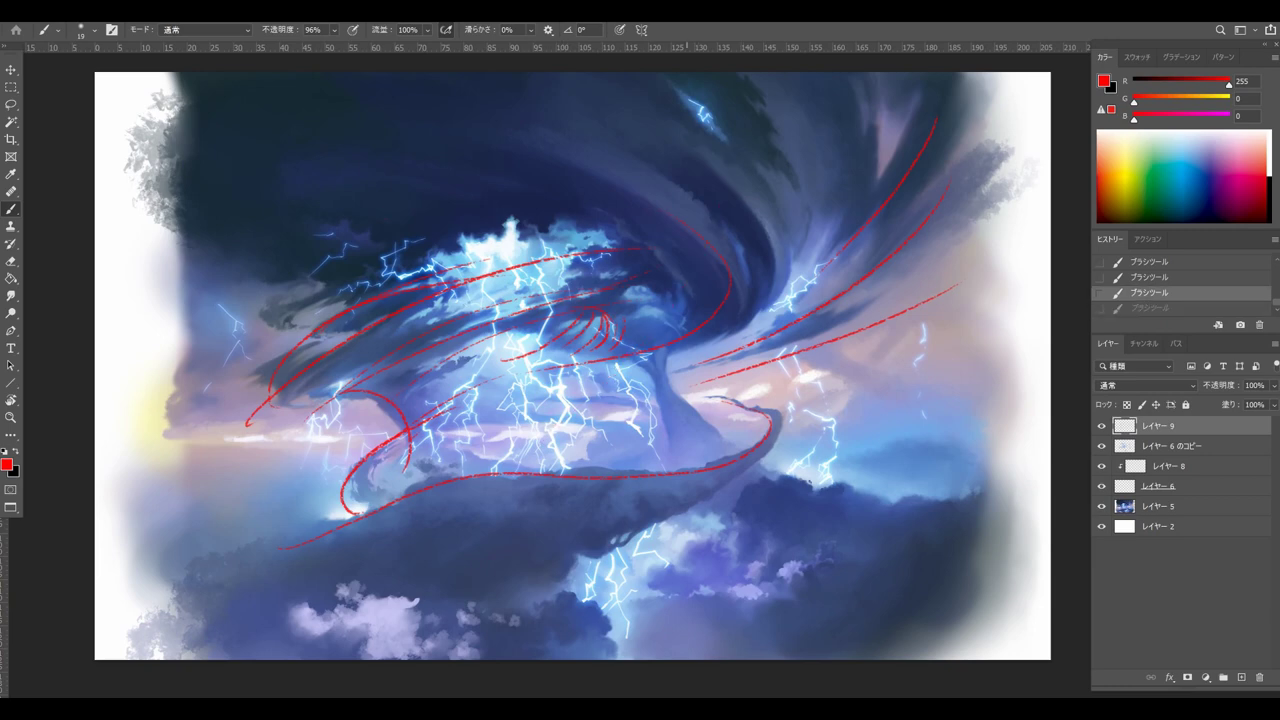
Step: Draw thin red guide curves sweeping inward from the dark upper-left clouds and from the right-hand sky and lower-right clouds
{"action": "left_click_drag", "start_coordinate": [273, 233], "coordinate": [582, 457]}
{"action": "left_click_drag", "start_coordinate": [273, 233], "coordinate": [386, 417]}
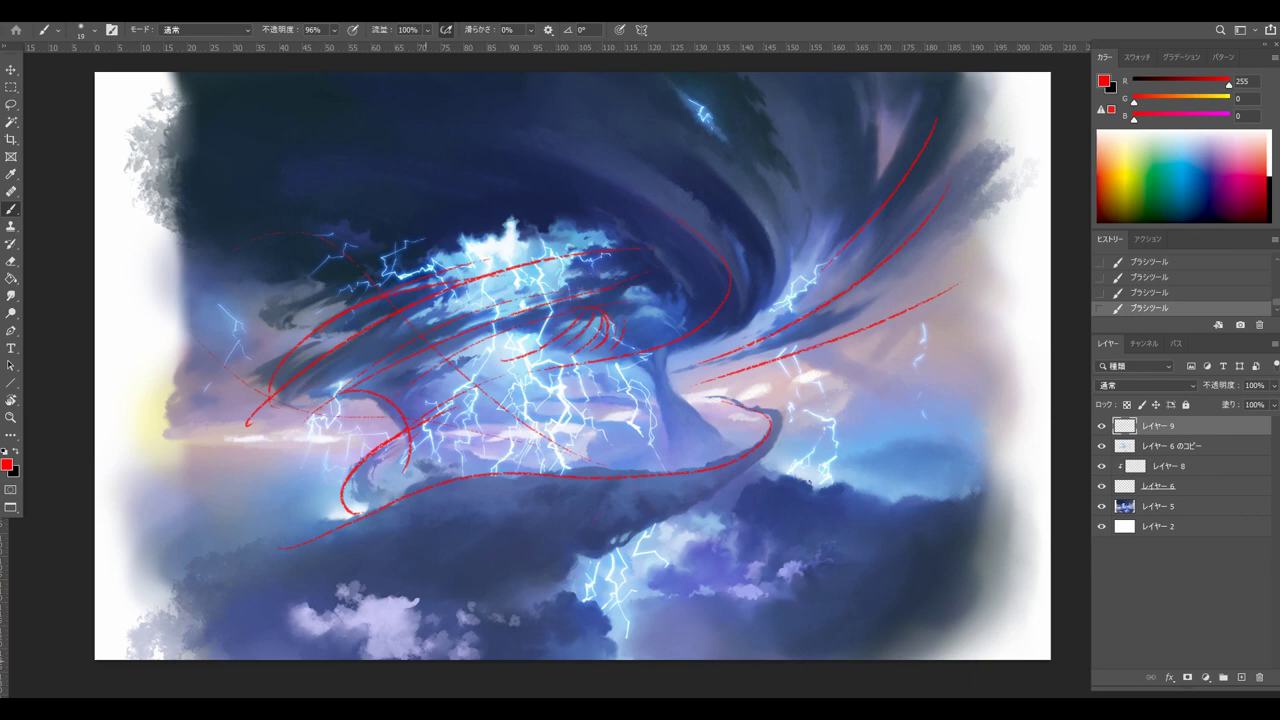
{"action": "left_click_drag", "start_coordinate": [825, 399], "coordinate": [829, 399]}
{"action": "mouse_move", "coordinate": [878, 355]}
{"action": "left_mouse_down"}
{"action": "mouse_move", "coordinate": [666, 388]}
{"action": "mouse_move", "coordinate": [540, 446]}
{"action": "left_mouse_up"}
{"action": "left_click_drag", "start_coordinate": [994, 386], "coordinate": [696, 418]}
{"action": "key", "text": "ctrl+z"}
{"action": "left_click_drag", "start_coordinate": [1008, 441], "coordinate": [810, 482]}
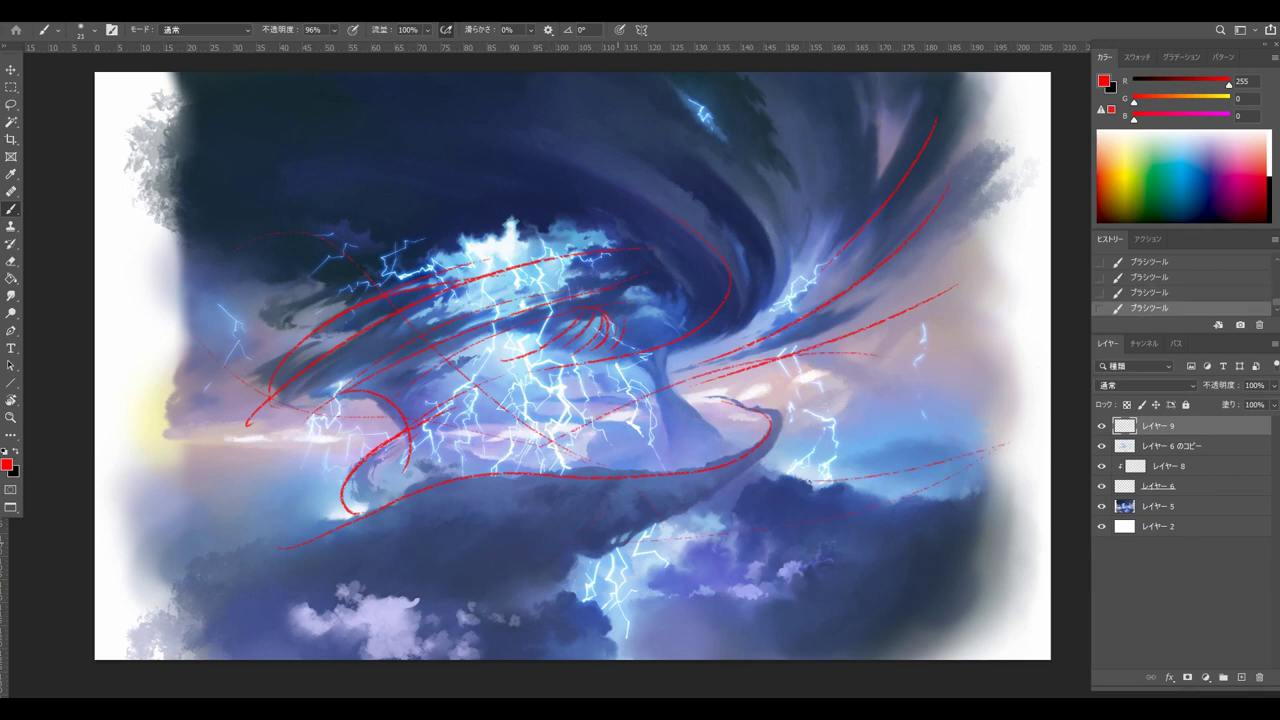
{"action": "key", "text": "ctrl+z"}
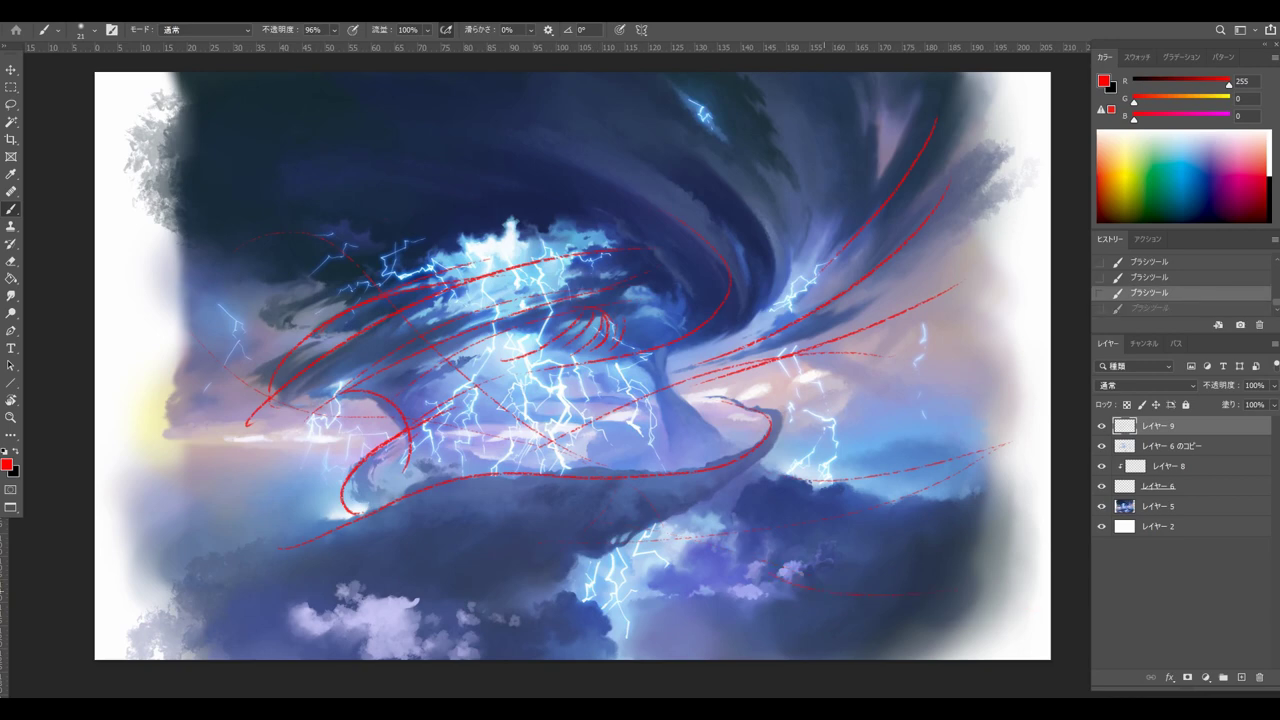
{"action": "key", "text": "ctrl+shift+z"}
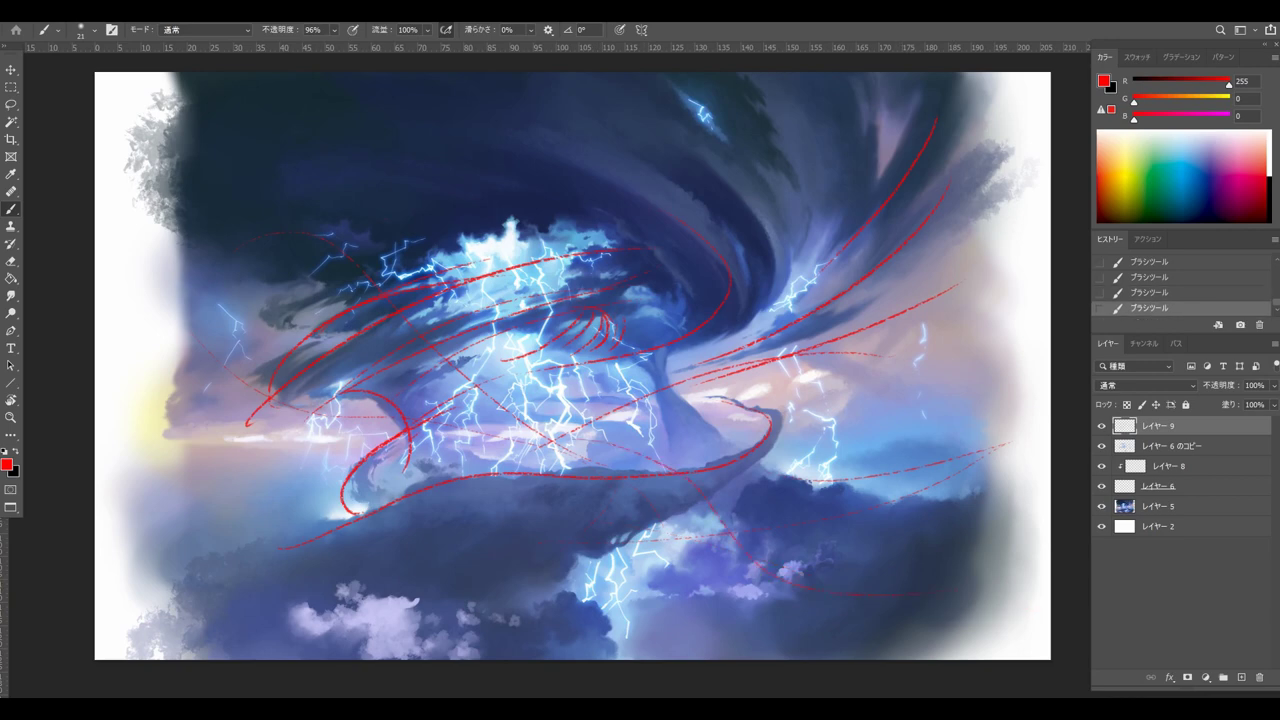
Step: Delete the guide-line layer, add a new empty layer, and undo a test stroke over the left-hand clouds
{"action": "mouse_move", "coordinate": [1210, 428]}
{"action": "left_mouse_down"}
{"action": "mouse_move", "coordinate": [1240, 649]}
{"action": "mouse_move", "coordinate": [1259, 677]}
{"action": "left_mouse_up"}
{"action": "left_click", "coordinate": [1241, 677]}
{"action": "left_click_drag", "start_coordinate": [191, 222], "coordinate": [426, 430]}
{"action": "key", "text": "ctrl+z"}
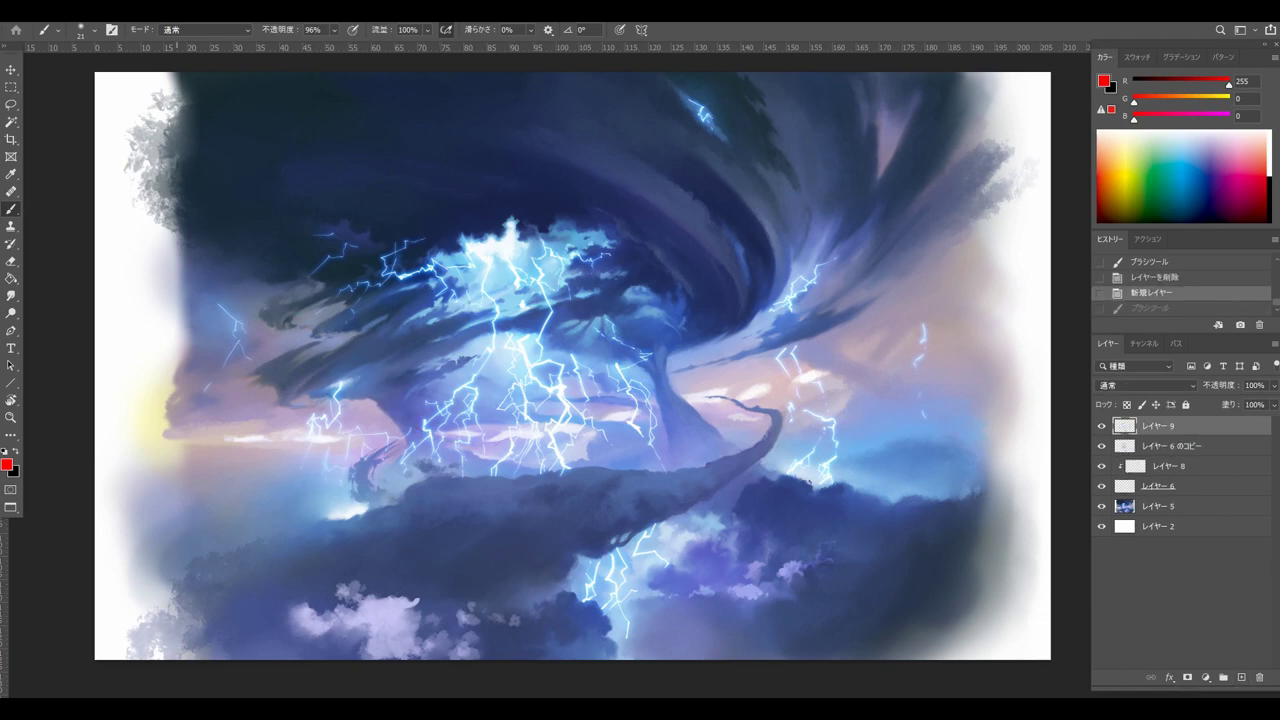
Step: Draw two red flow curves from the painting's left edge toward the base of the lightning, undoing unwanted strokes
{"action": "left_click_drag", "start_coordinate": [258, 272], "coordinate": [492, 377]}
{"action": "left_click_drag", "start_coordinate": [171, 275], "coordinate": [478, 409]}
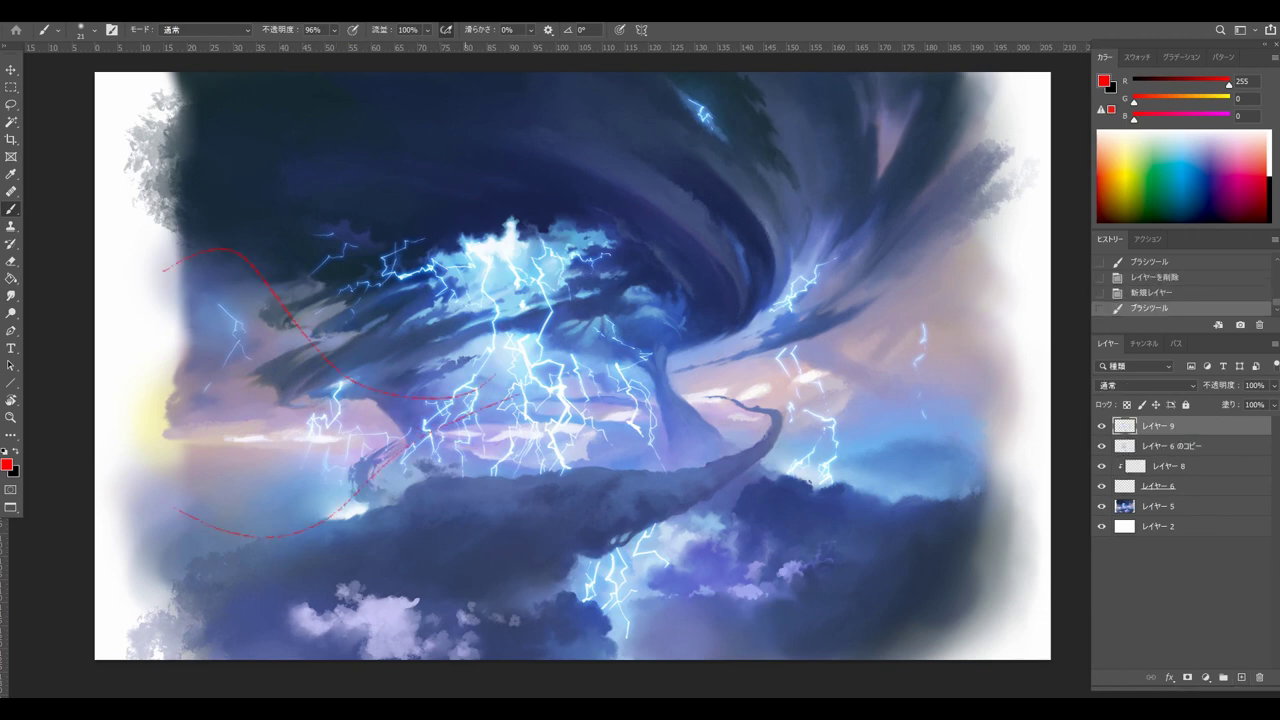
{"action": "key", "text": "ctrl+z"}
{"action": "left_click_drag", "start_coordinate": [125, 572], "coordinate": [600, 405]}
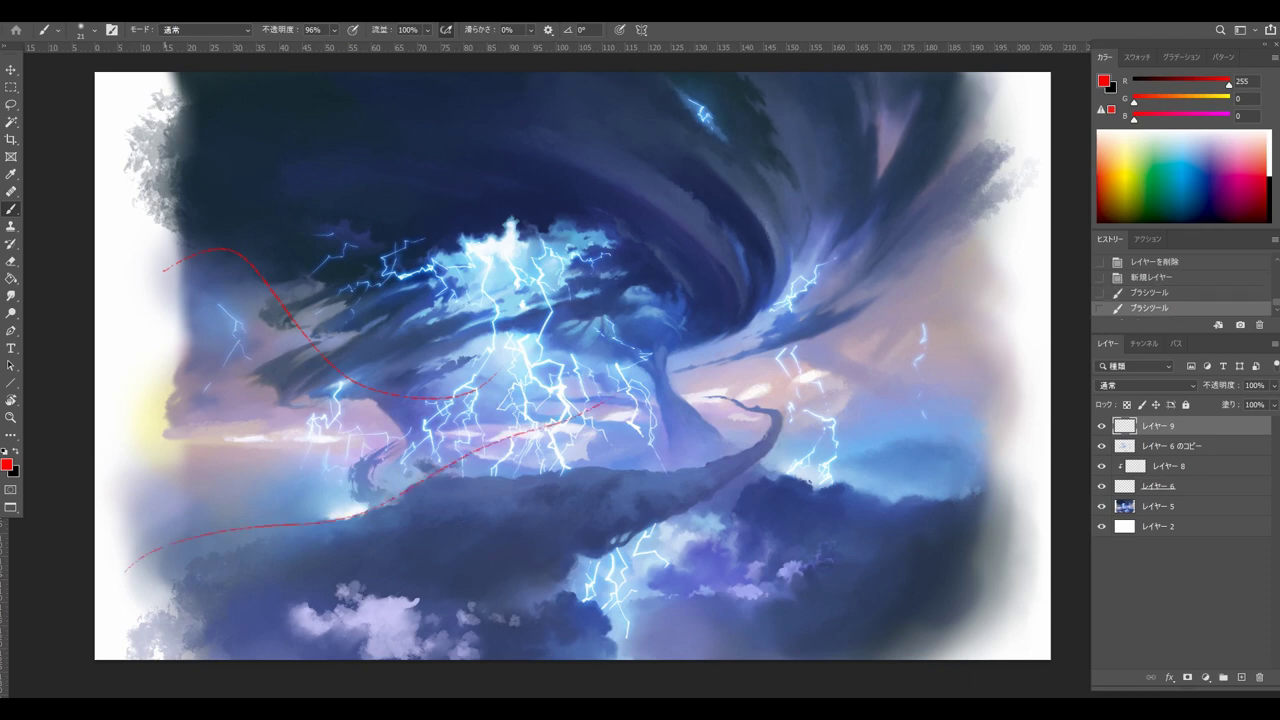
{"action": "left_click_drag", "start_coordinate": [141, 558], "coordinate": [604, 403]}
{"action": "key", "text": "ctrl+z"}
Step: Draw long red flow curves from the painting's right edge and lower-right clouds toward the centre
{"action": "mouse_move", "coordinate": [1003, 380]}
{"action": "left_mouse_down"}
{"action": "mouse_move", "coordinate": [795, 461]}
{"action": "mouse_move", "coordinate": [595, 458]}
{"action": "left_mouse_up"}
{"action": "left_click_drag", "start_coordinate": [860, 515], "coordinate": [1050, 578]}
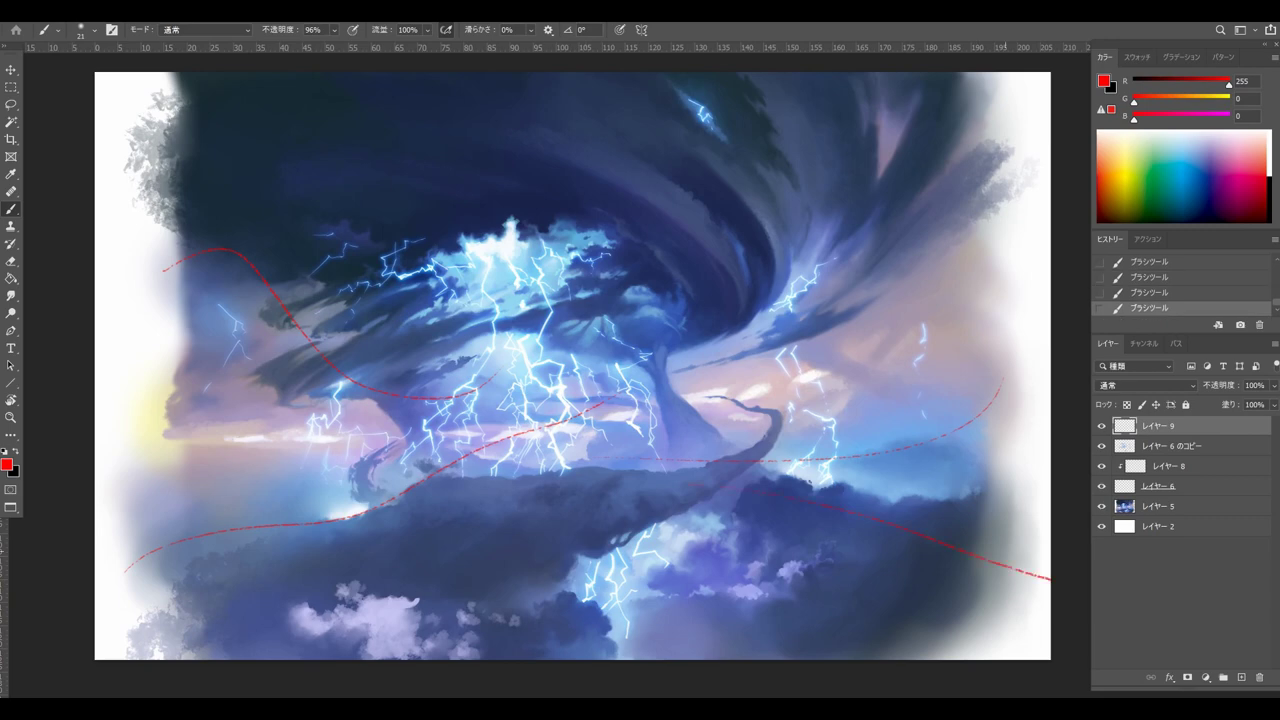
{"action": "left_click_drag", "start_coordinate": [915, 628], "coordinate": [452, 459]}
{"action": "mouse_move", "coordinate": [1020, 265]}
{"action": "left_mouse_down"}
{"action": "mouse_move", "coordinate": [920, 360]}
{"action": "mouse_move", "coordinate": [650, 440]}
{"action": "left_mouse_up"}
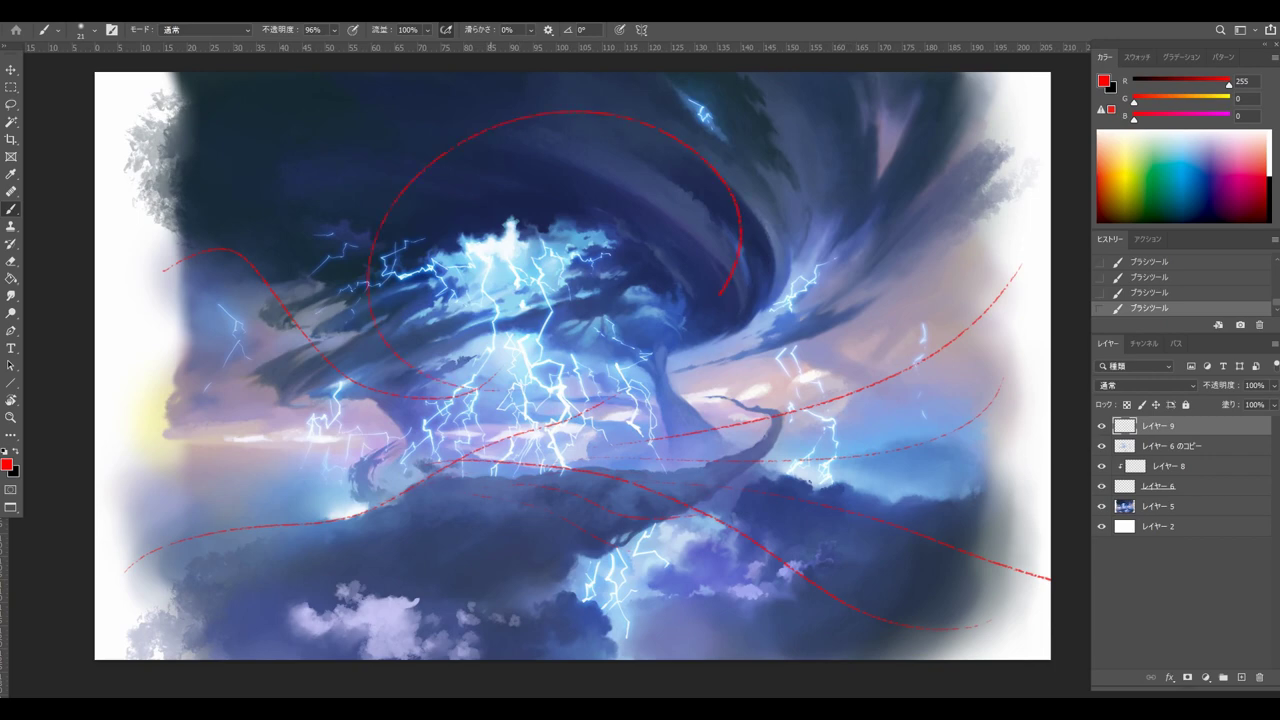
Step: Draw red circular guide curves around the glowing core and the lower cloud gap, and delete the guide layer
{"action": "key", "text": "ctrl+z"}
{"action": "key", "text": "ctrl+shift+z"}
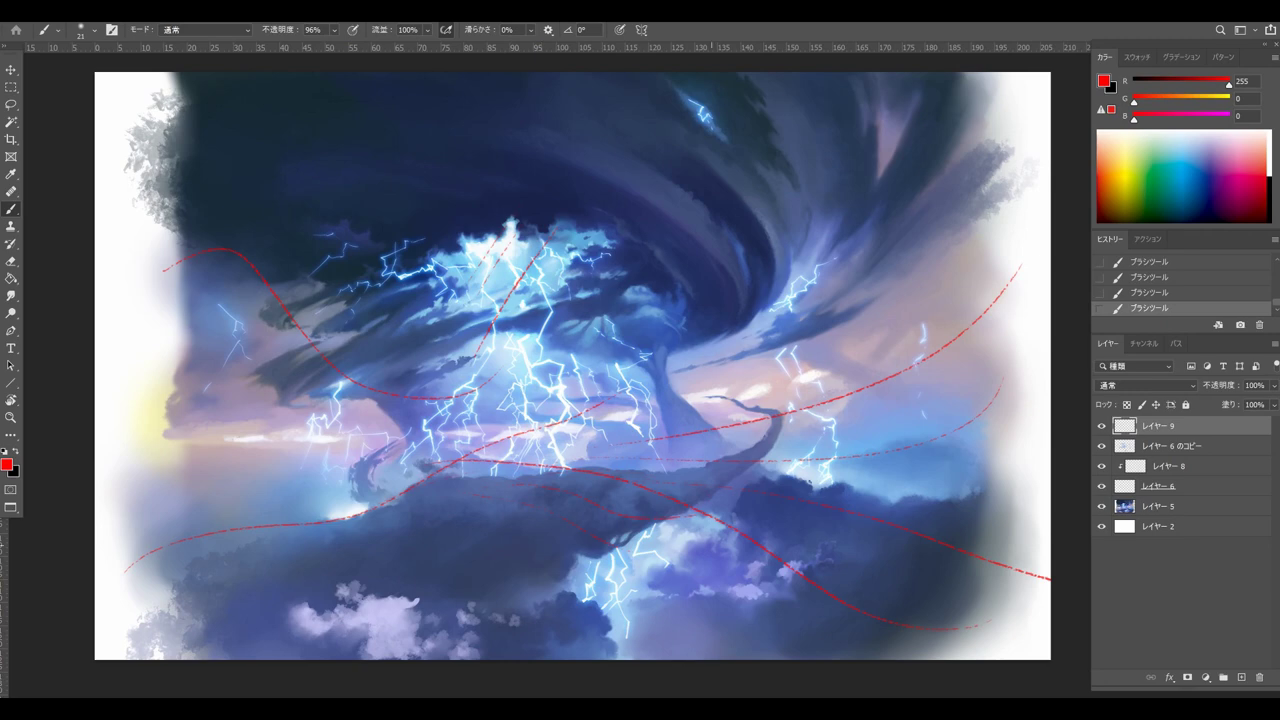
{"action": "mouse_move", "coordinate": [712, 545]}
{"action": "left_mouse_down"}
{"action": "mouse_move", "coordinate": [620, 640]}
{"action": "mouse_move", "coordinate": [465, 262]}
{"action": "mouse_move", "coordinate": [688, 420]}
{"action": "left_mouse_up"}
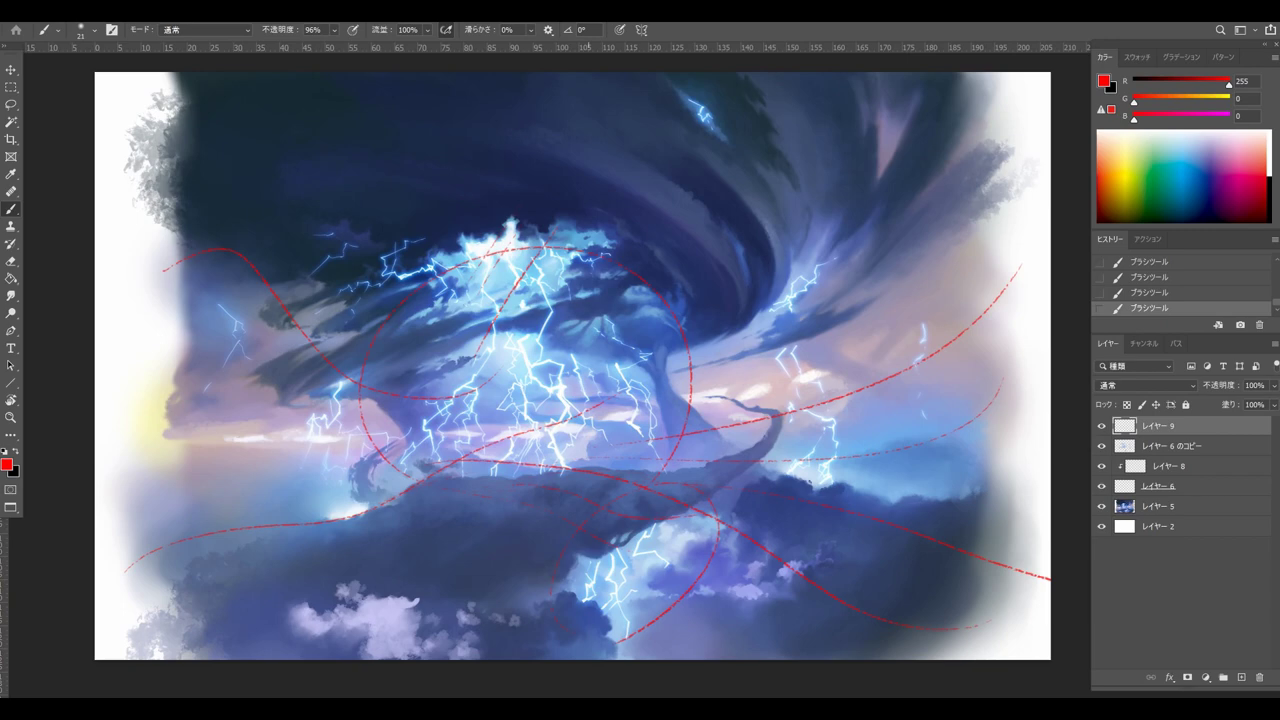
{"action": "left_click_drag", "start_coordinate": [1160, 426], "coordinate": [1155, 679]}
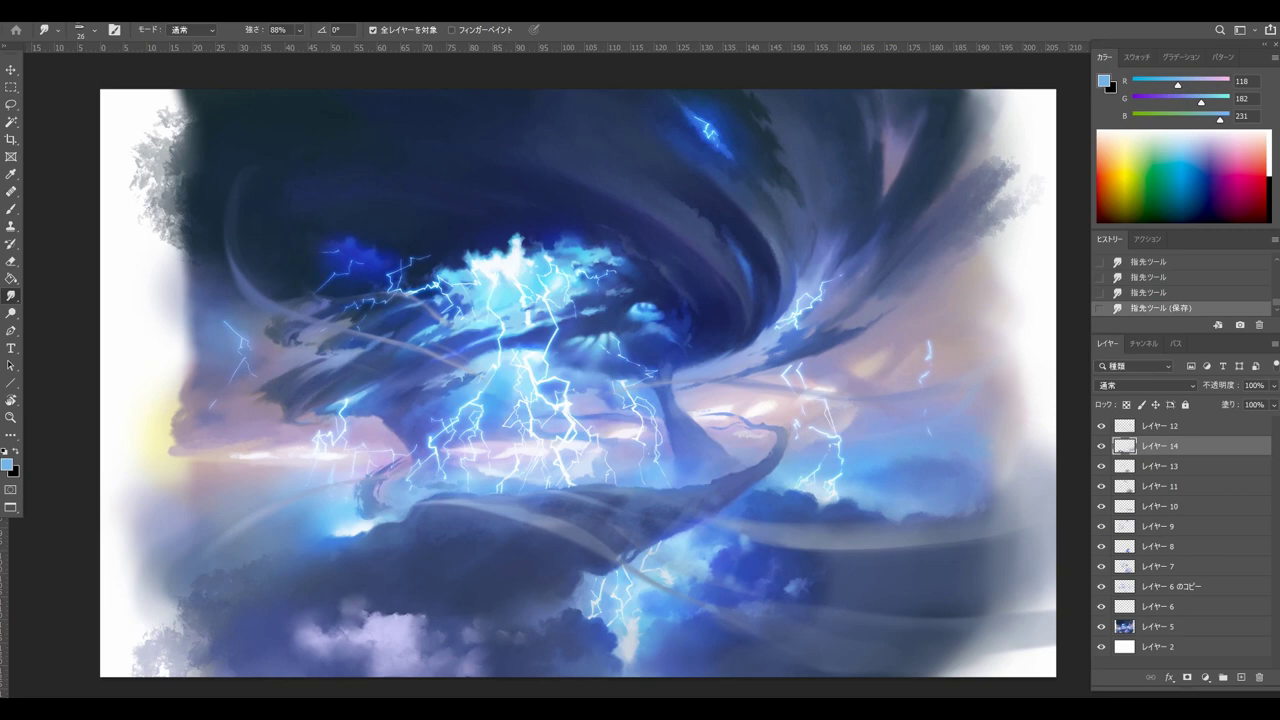
Step: Toggle the four topmost layers for comparison, and hide every layer from レイヤー 12 down to レイヤー 6
{"action": "left_click_drag", "start_coordinate": [1101, 426], "coordinate": [1101, 487]}
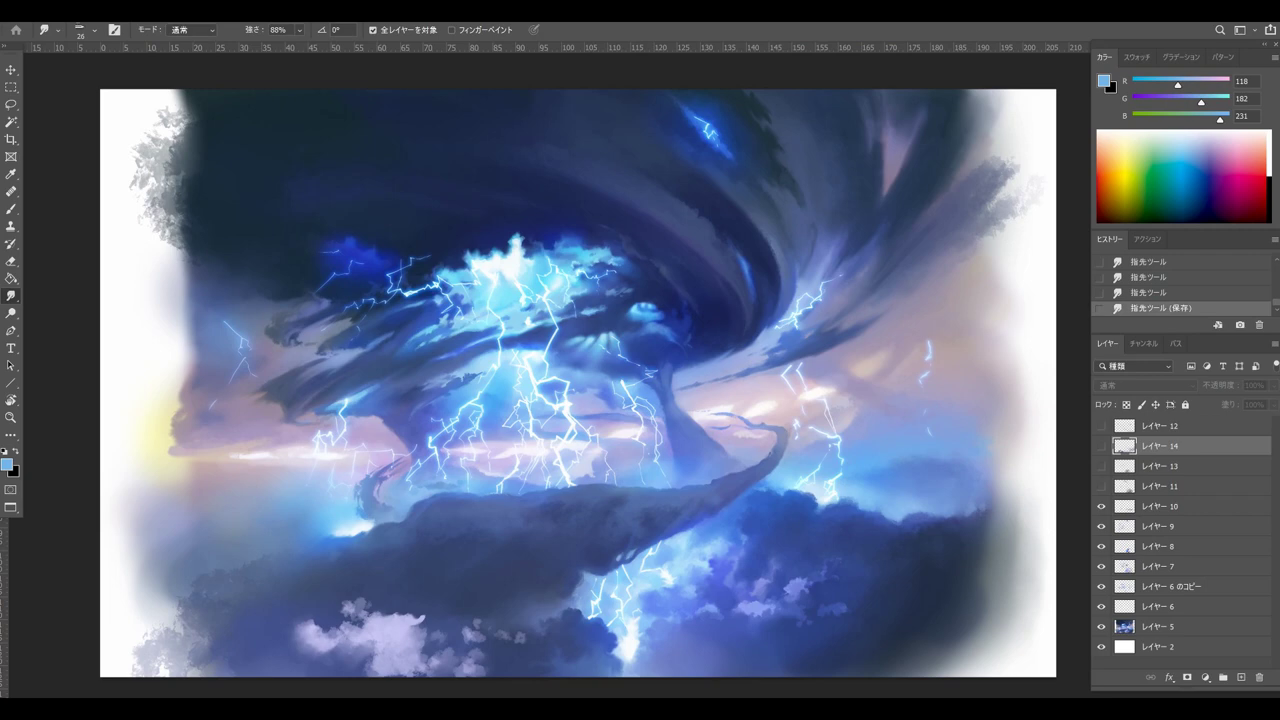
{"action": "left_click_drag", "start_coordinate": [1101, 487], "coordinate": [1101, 426]}
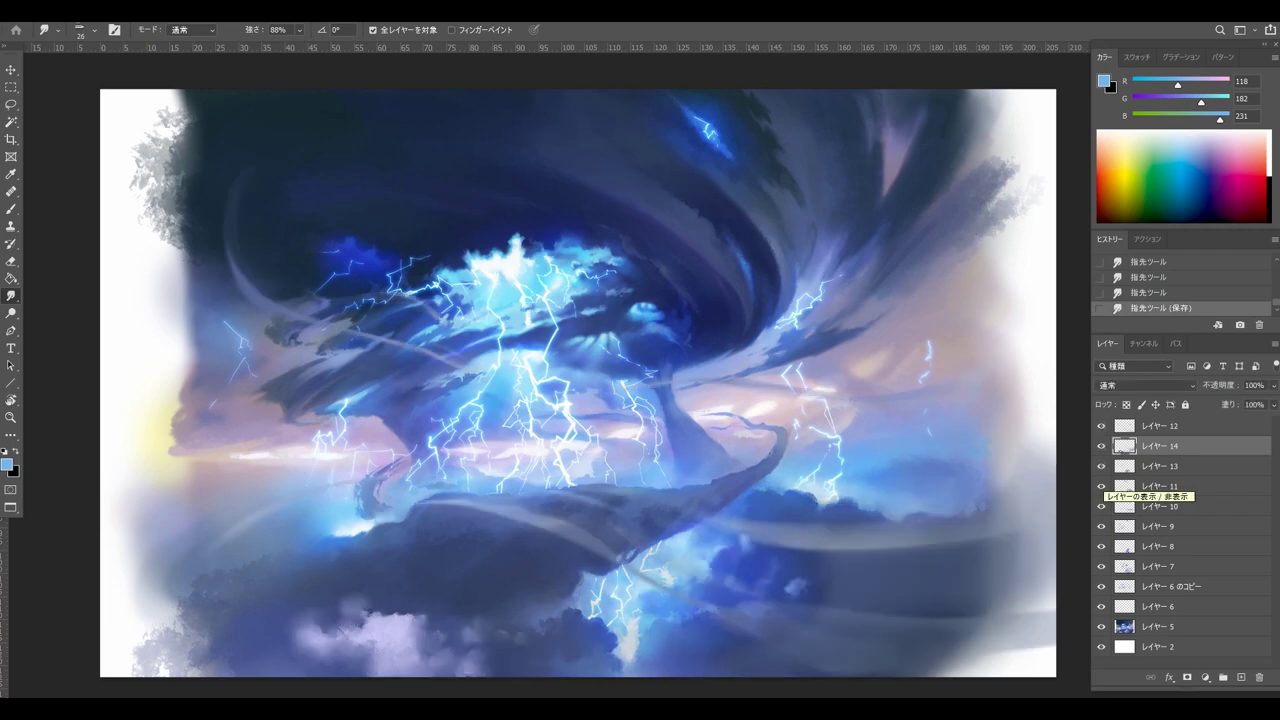
{"action": "mouse_move", "coordinate": [1101, 446]}
{"action": "left_mouse_down"}
{"action": "mouse_move", "coordinate": [1101, 426]}
{"action": "mouse_move", "coordinate": [1101, 606]}
{"action": "left_mouse_up"}
{"action": "key", "text": "ctrl+minus"}
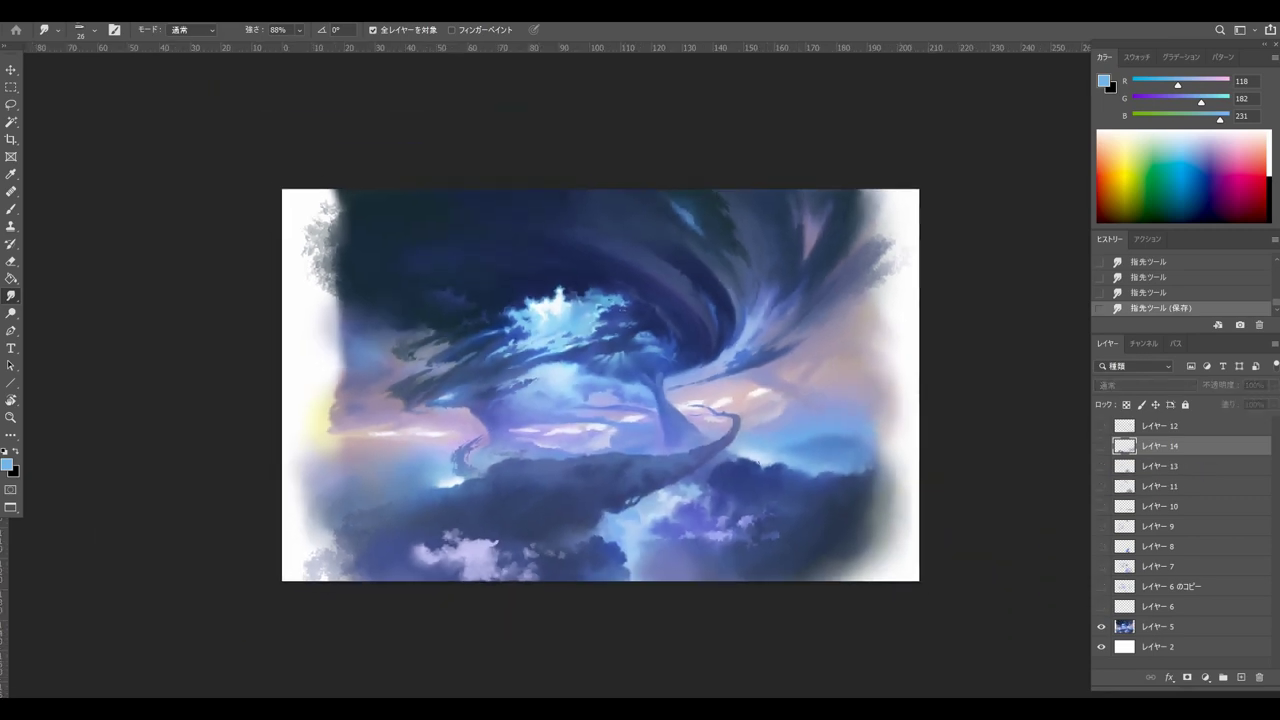
{"action": "key", "text": "ctrl+minus"}
{"action": "key", "text": "ctrl+plus"}
Step: Show レイヤー 6 and its copy, and reveal レイヤー 7, レイヤー 8 and レイヤー 9 one after another
{"action": "left_click", "coordinate": [1101, 587]}
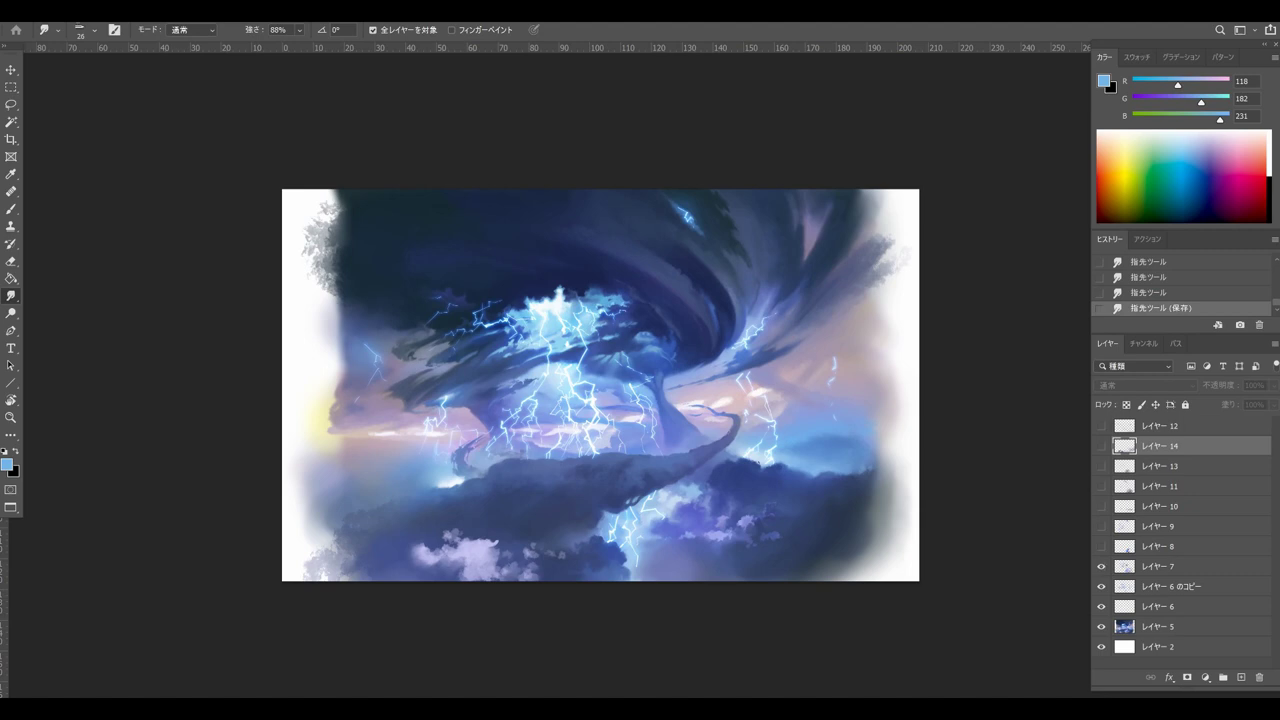
{"action": "left_click", "coordinate": [1101, 567]}
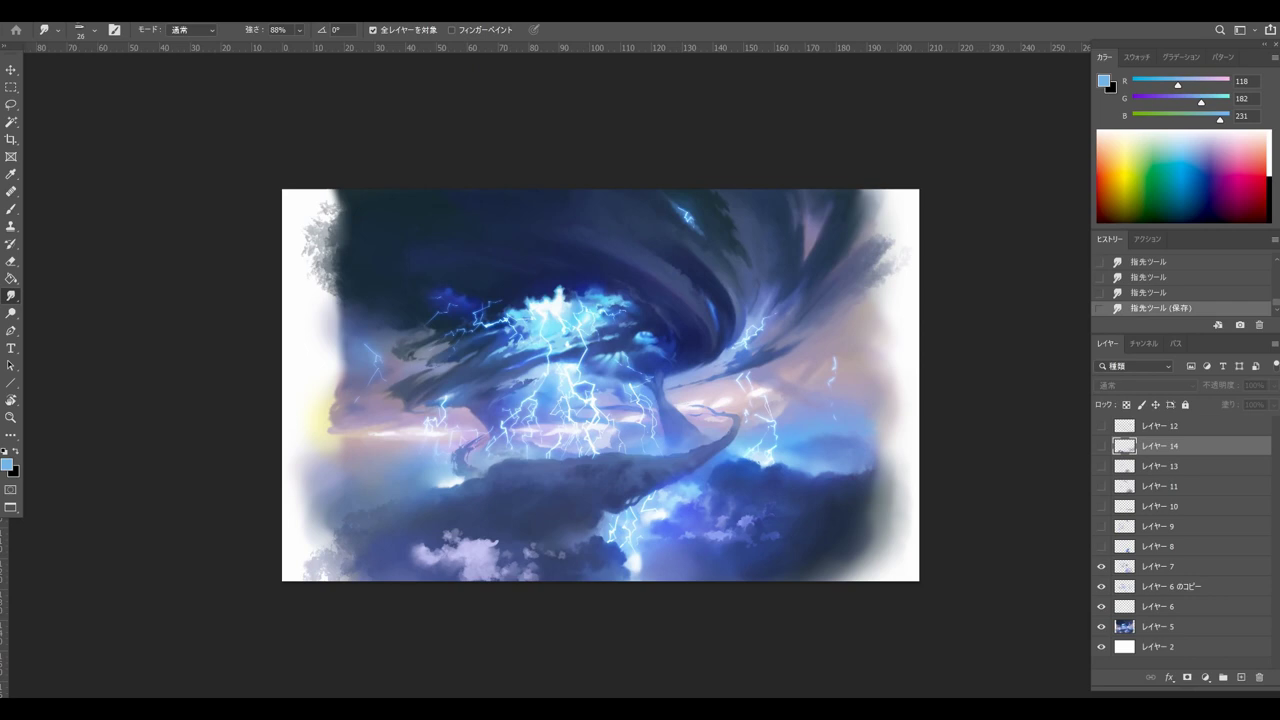
{"action": "left_click", "coordinate": [1101, 546]}
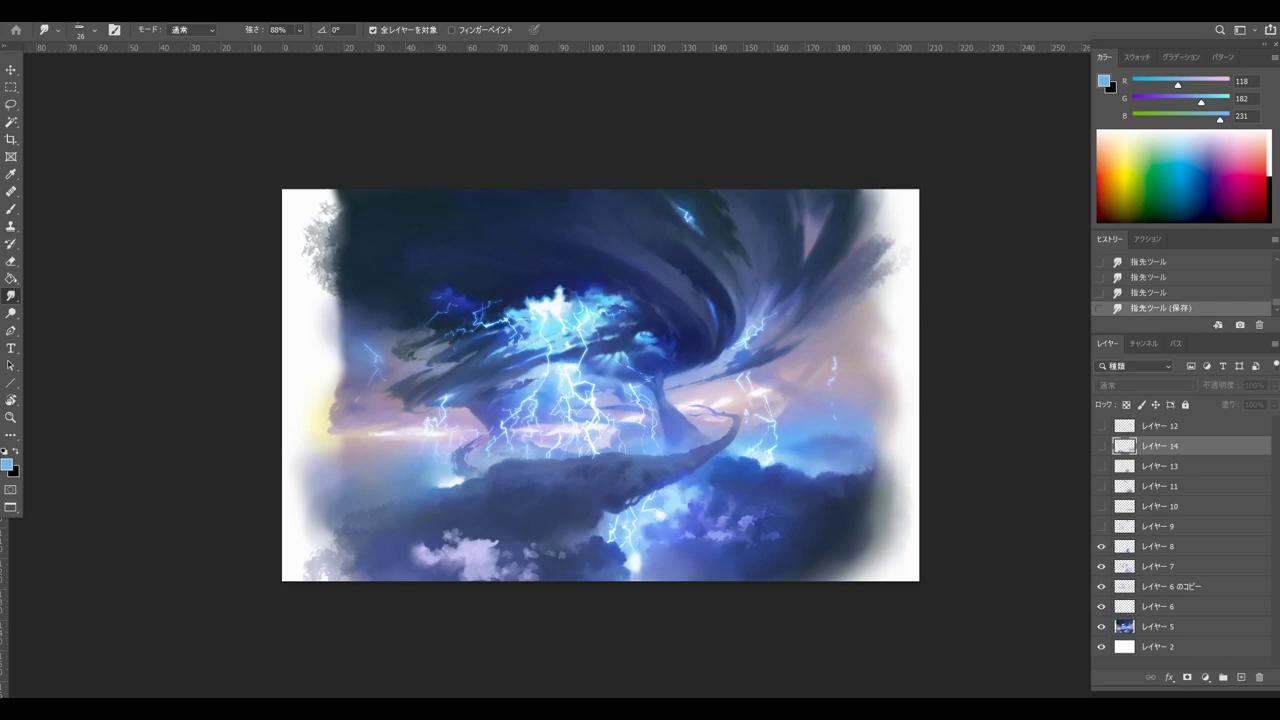
{"action": "left_click", "coordinate": [1101, 526]}
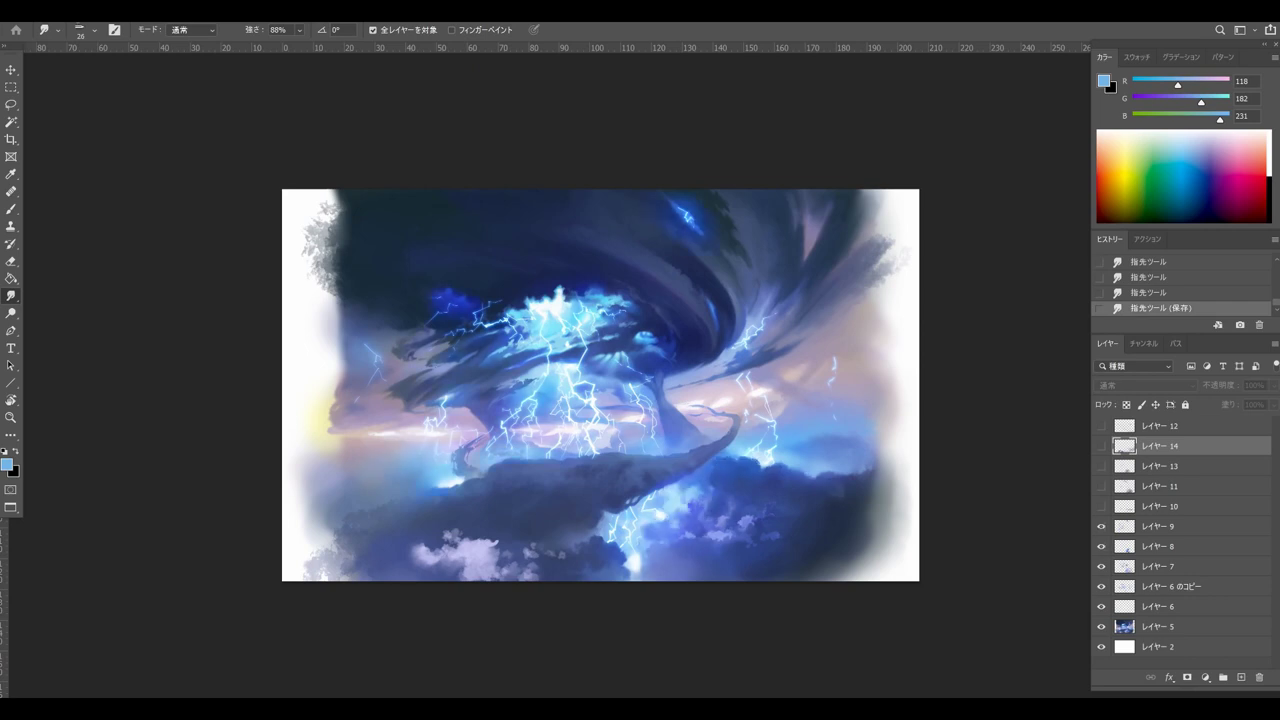
Step: Hide レイヤー 9 and レイヤー 8, and toggle レイヤー 7 off and on to compare its glow, leaving it shown
{"action": "left_click", "coordinate": [1101, 506]}
{"action": "left_click", "coordinate": [1101, 526]}
{"action": "left_click", "coordinate": [1101, 546]}
{"action": "left_click", "coordinate": [1101, 567]}
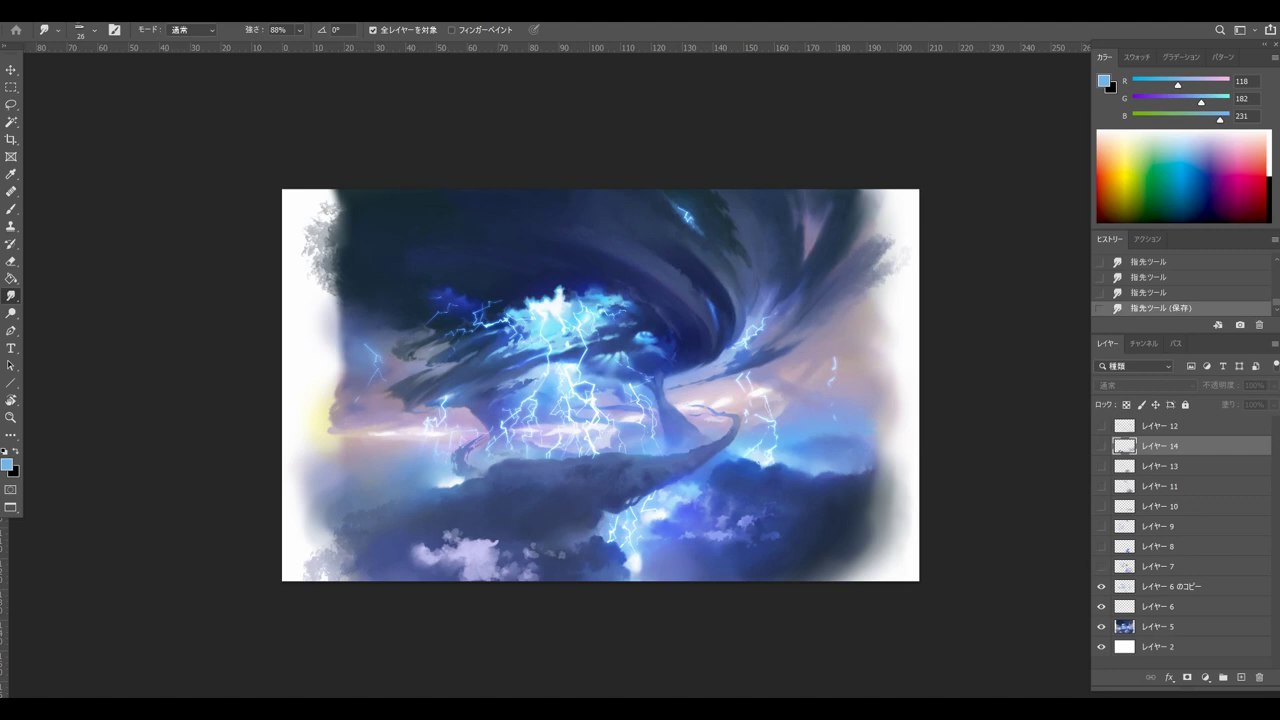
{"action": "left_click", "coordinate": [1101, 567]}
{"action": "left_click", "coordinate": [1101, 566]}
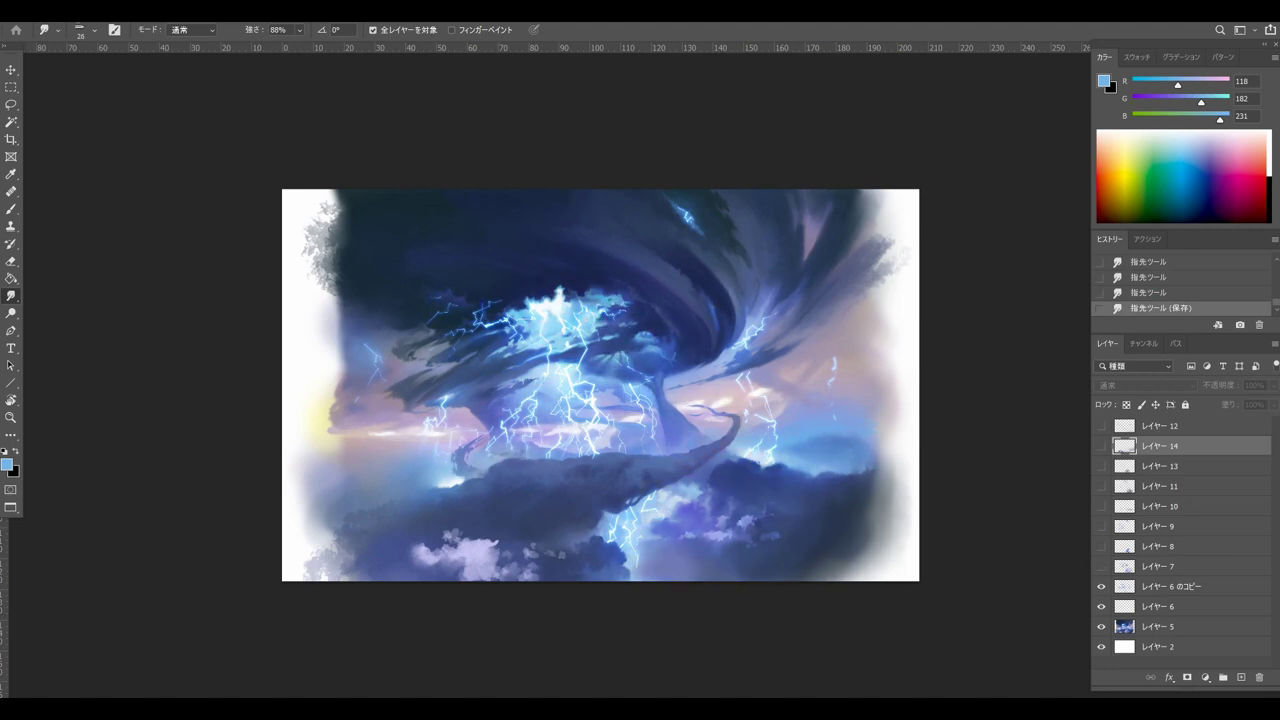
{"action": "left_click", "coordinate": [1101, 566]}
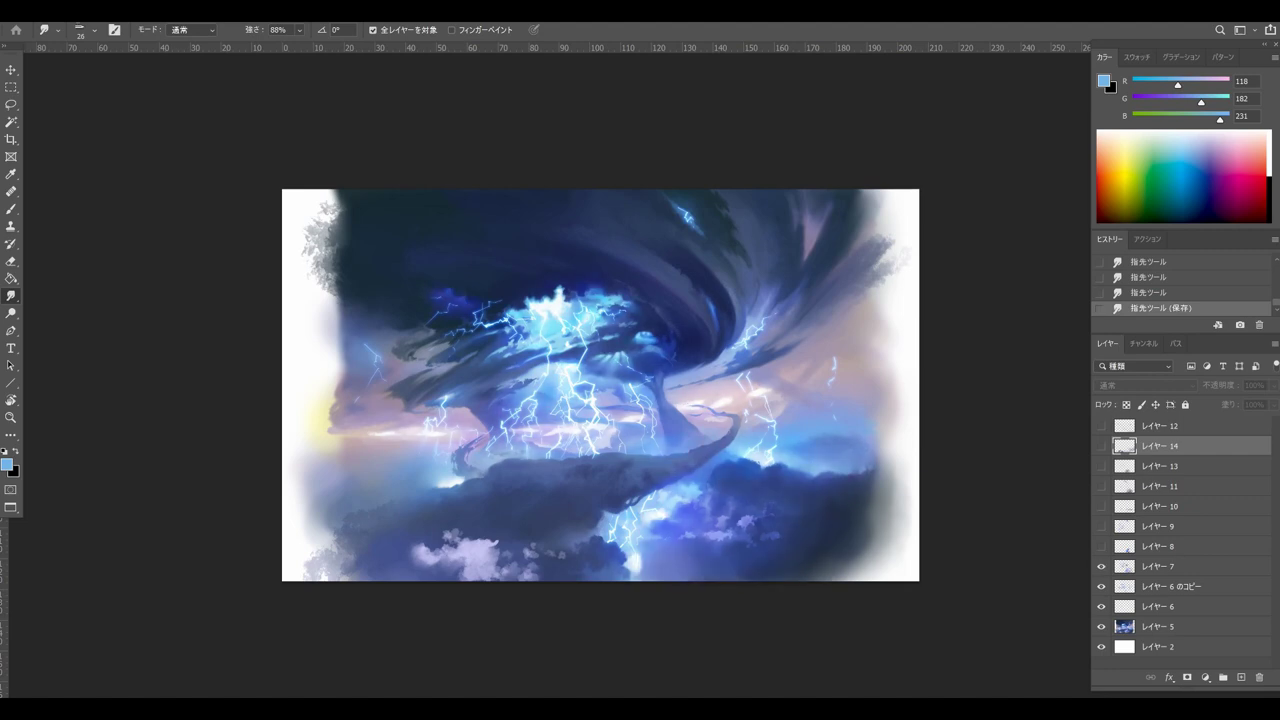
Step: Select レイヤー 7 and examine its glow around the lightning core up close
{"action": "left_click", "coordinate": [1160, 567]}
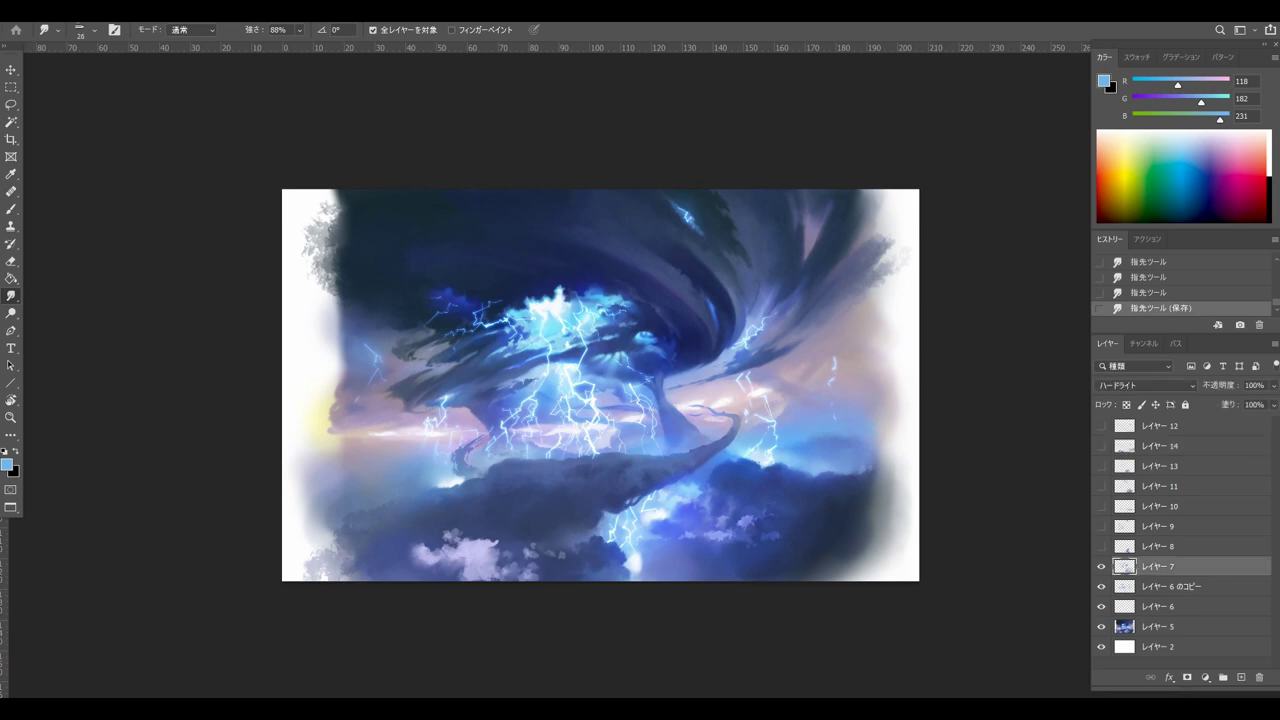
{"action": "key", "text": "ctrl+plus"}
{"action": "key", "text": "ctrl+plus"}
{"action": "key", "text": "ctrl+plus"}
Step: Add a new layer above レイヤー 12 and undo a stray smudge stroke near the glowing core
{"action": "left_click", "coordinate": [1160, 426]}
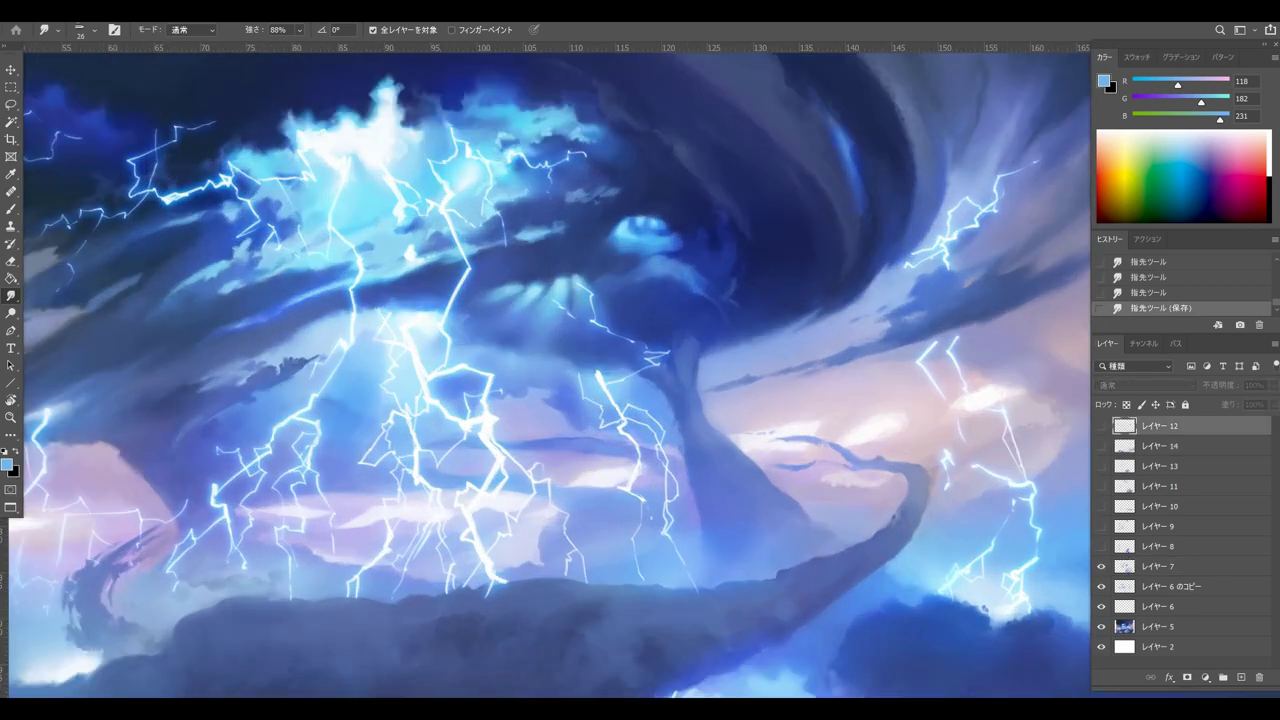
{"action": "scroll", "coordinate": [649, 391], "scroll_direction": "down", "scroll_amount": 2}
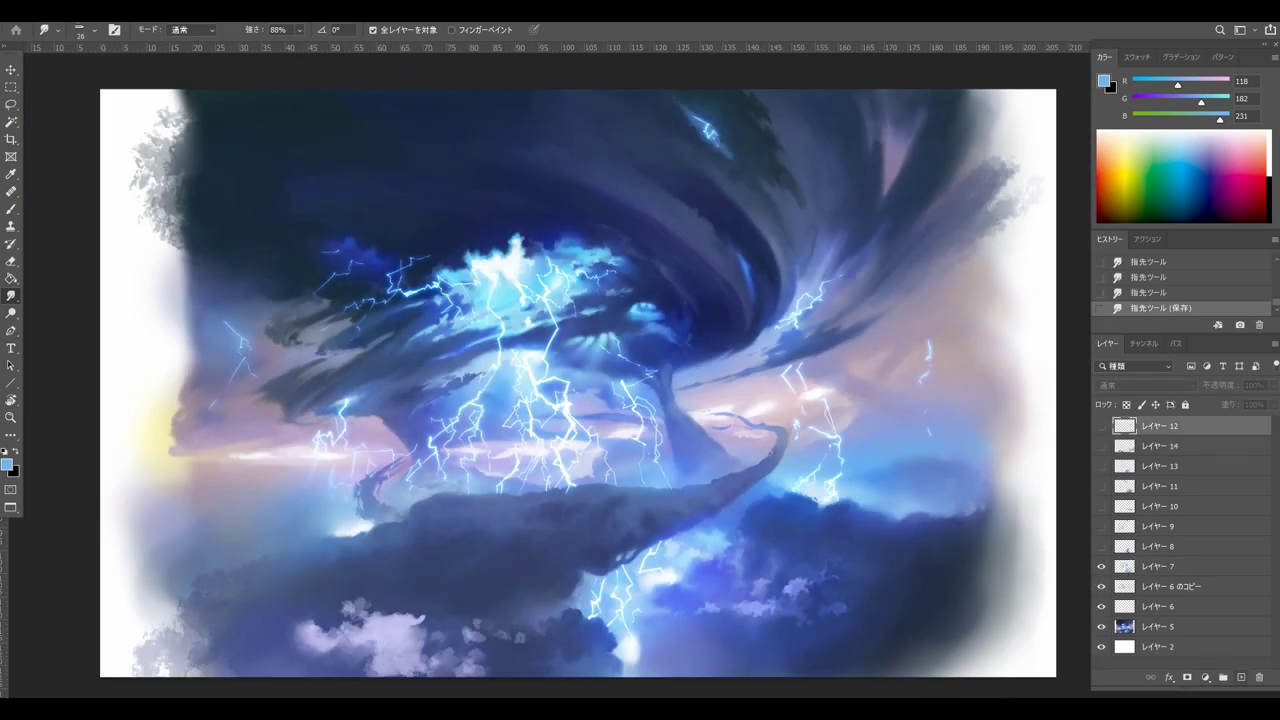
{"action": "left_click", "coordinate": [1241, 677]}
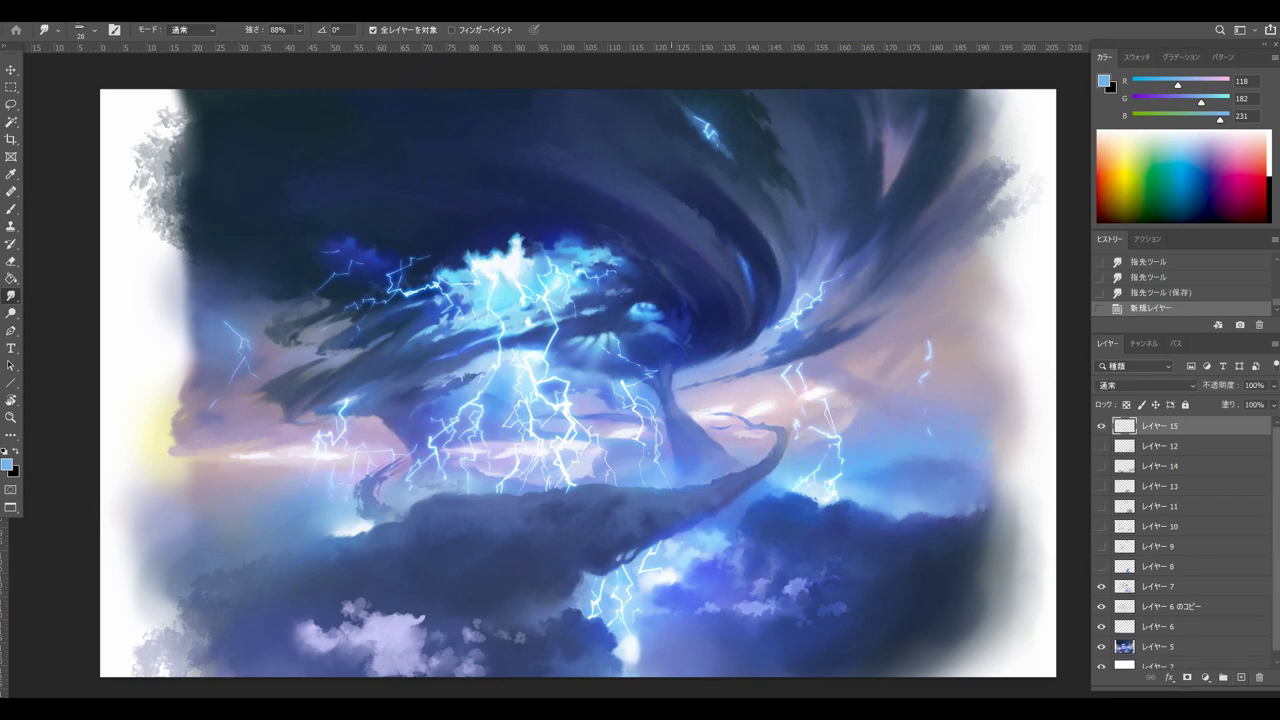
{"action": "left_click_drag", "start_coordinate": [438, 273], "coordinate": [416, 298]}
{"action": "key", "text": "ctrl+z"}
Step: Switch to the brush with colour e77676, try a circle around the glowing core, and undo it
{"action": "key", "text": "b"}
{"action": "left_click", "coordinate": [7, 465]}
{"action": "left_click_drag", "start_coordinate": [653, 289], "coordinate": [650, 216]}
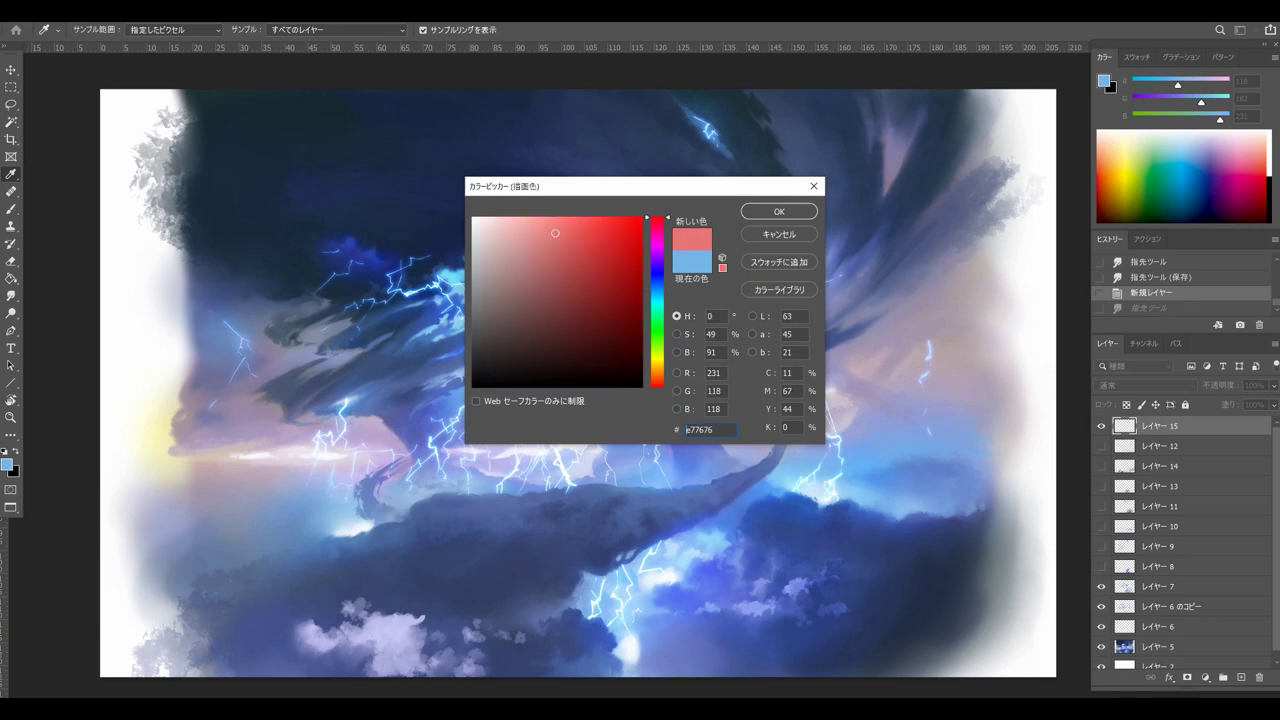
{"action": "key", "text": "Return"}
{"action": "mouse_move", "coordinate": [510, 362]}
{"action": "left_mouse_down"}
{"action": "mouse_move", "coordinate": [472, 360]}
{"action": "mouse_move", "coordinate": [600, 340]}
{"action": "left_mouse_up"}
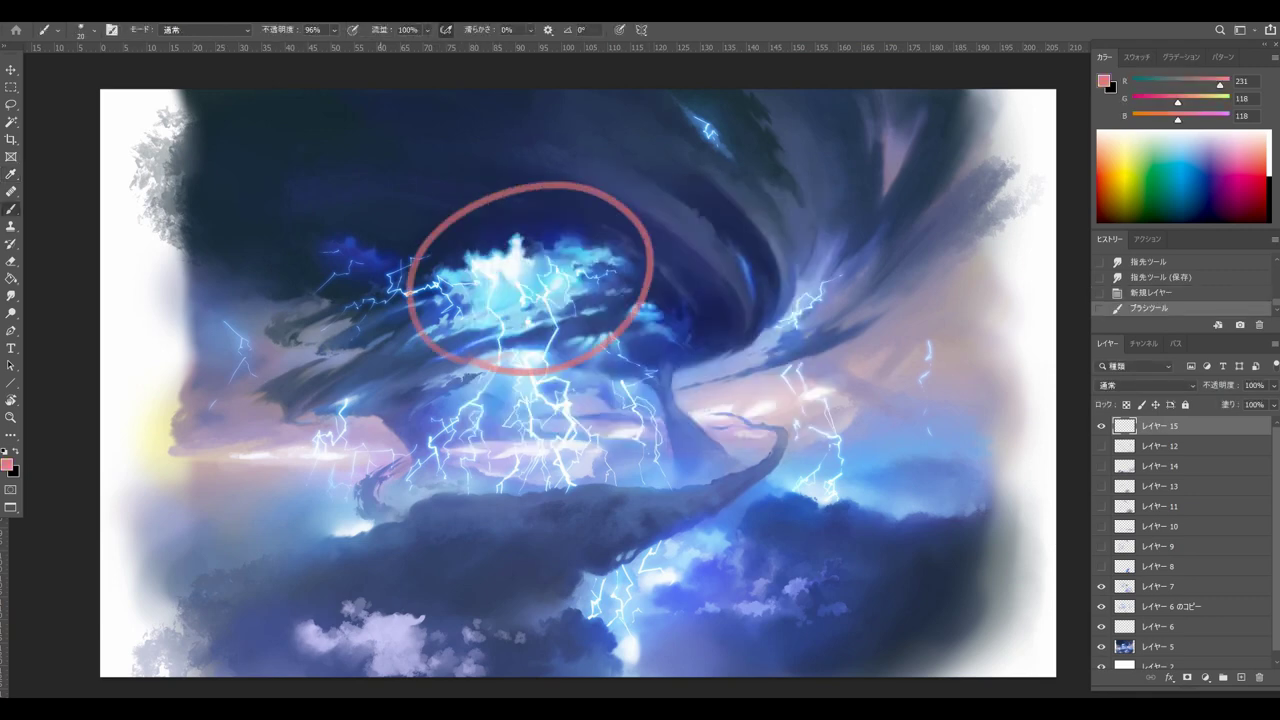
{"action": "key", "text": "ctrl+z"}
Step: Set the foreground colour to red, ff0000, circle the glowing core, and ring the small lit clouds on its right side
{"action": "left_click", "coordinate": [7, 465]}
{"action": "left_click", "coordinate": [642, 218]}
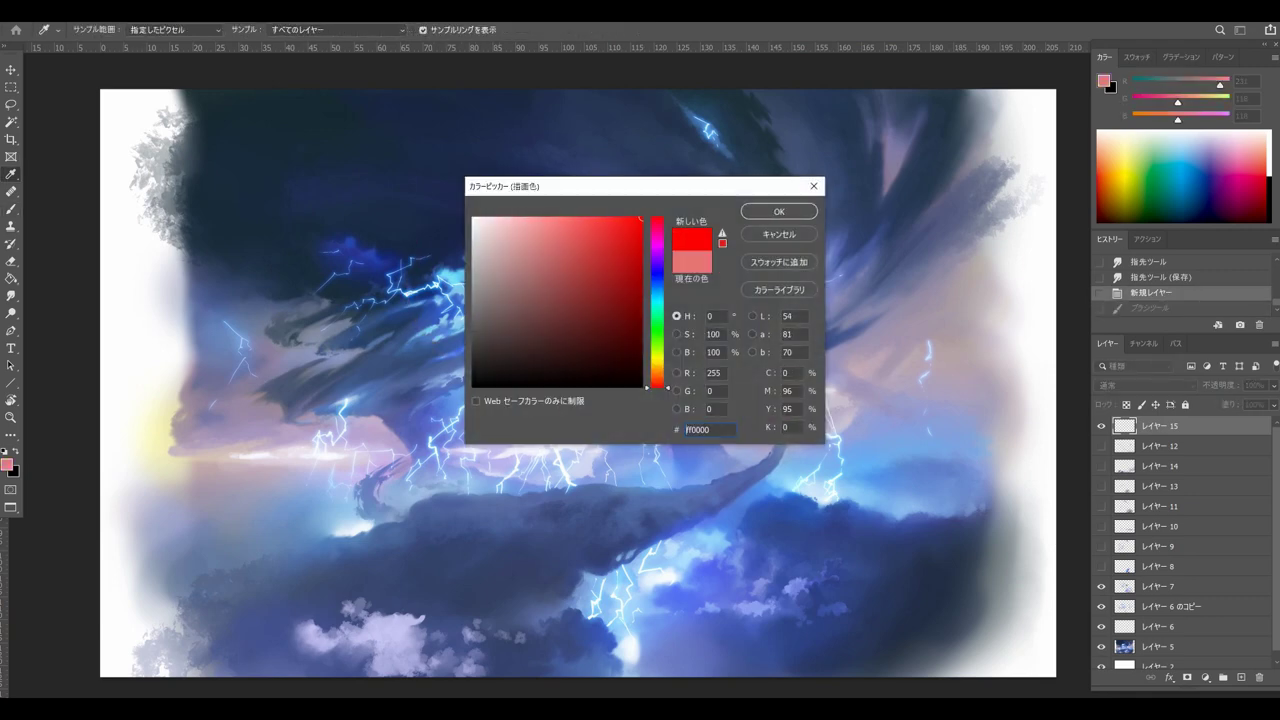
{"action": "key", "text": "Return"}
{"action": "mouse_move", "coordinate": [500, 440]}
{"action": "left_mouse_down"}
{"action": "mouse_move", "coordinate": [449, 191]}
{"action": "mouse_move", "coordinate": [622, 420]}
{"action": "mouse_move", "coordinate": [548, 462]}
{"action": "left_mouse_up"}
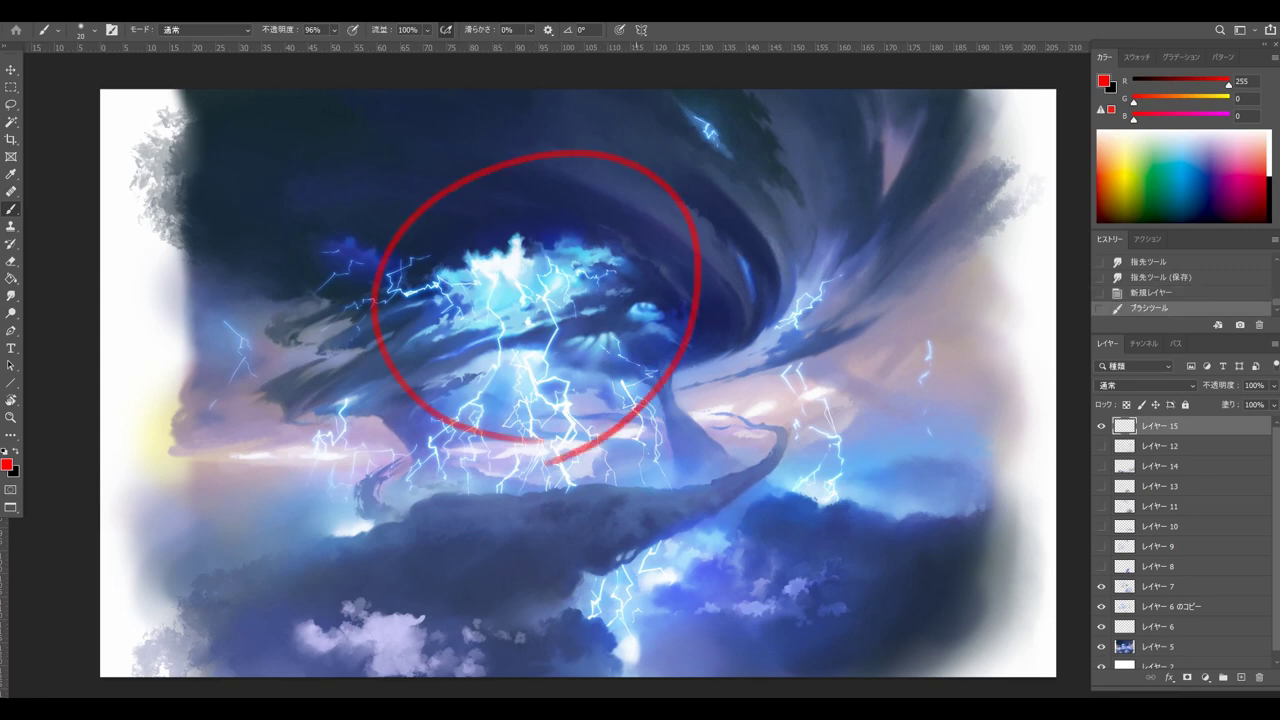
{"action": "mouse_move", "coordinate": [660, 292]}
{"action": "left_mouse_down"}
{"action": "mouse_move", "coordinate": [614, 316]}
{"action": "mouse_move", "coordinate": [585, 282]}
{"action": "mouse_move", "coordinate": [636, 272]}
{"action": "left_mouse_up"}
{"action": "mouse_move", "coordinate": [545, 305]}
{"action": "left_mouse_down"}
{"action": "mouse_move", "coordinate": [556, 273]}
{"action": "mouse_move", "coordinate": [600, 312]}
{"action": "left_mouse_up"}
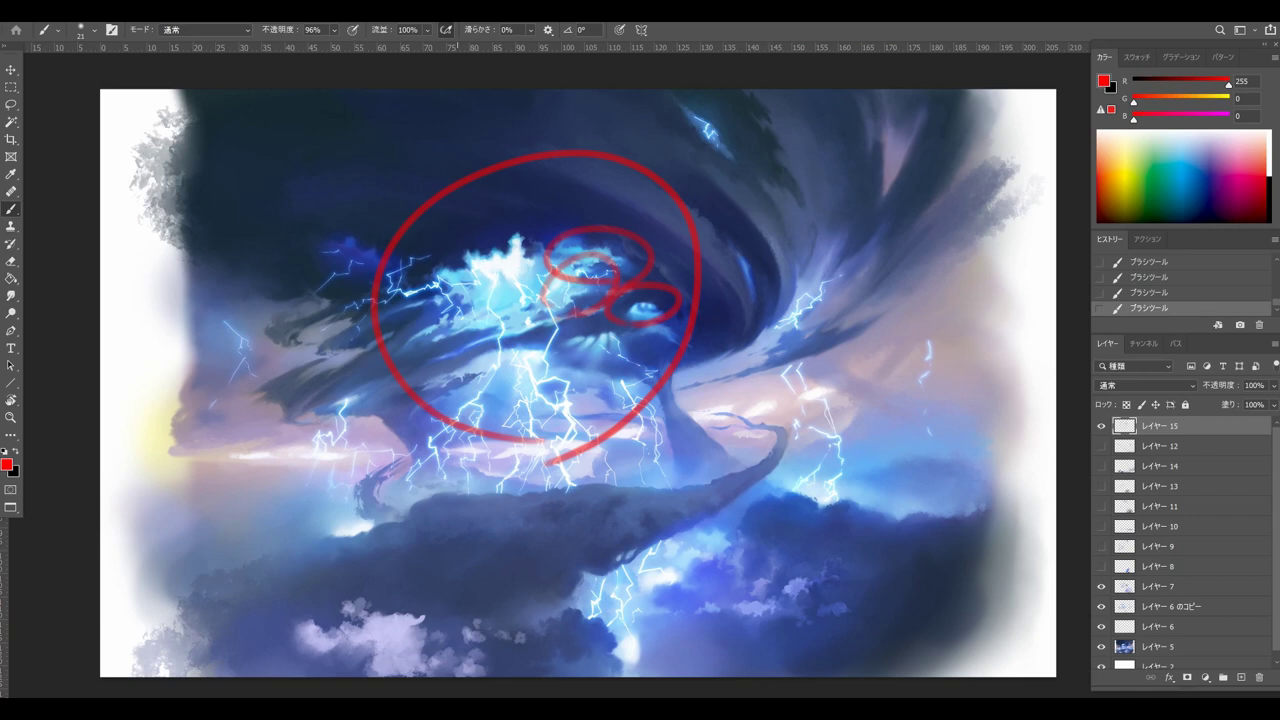
Step: Draw further red marks below the ringed clouds and undo them
{"action": "mouse_move", "coordinate": [602, 317]}
{"action": "left_mouse_down"}
{"action": "mouse_move", "coordinate": [592, 401]}
{"action": "mouse_move", "coordinate": [606, 314]}
{"action": "mouse_move", "coordinate": [545, 354]}
{"action": "mouse_move", "coordinate": [575, 358]}
{"action": "mouse_move", "coordinate": [586, 382]}
{"action": "mouse_move", "coordinate": [621, 399]}
{"action": "left_mouse_up"}
{"action": "key", "text": "ctrl+z"}
{"action": "key", "text": "ctrl+z"}
{"action": "key", "text": "ctrl+z"}
{"action": "key", "text": "ctrl+z"}
{"action": "key", "text": "ctrl+z"}
{"action": "key", "text": "ctrl+z"}
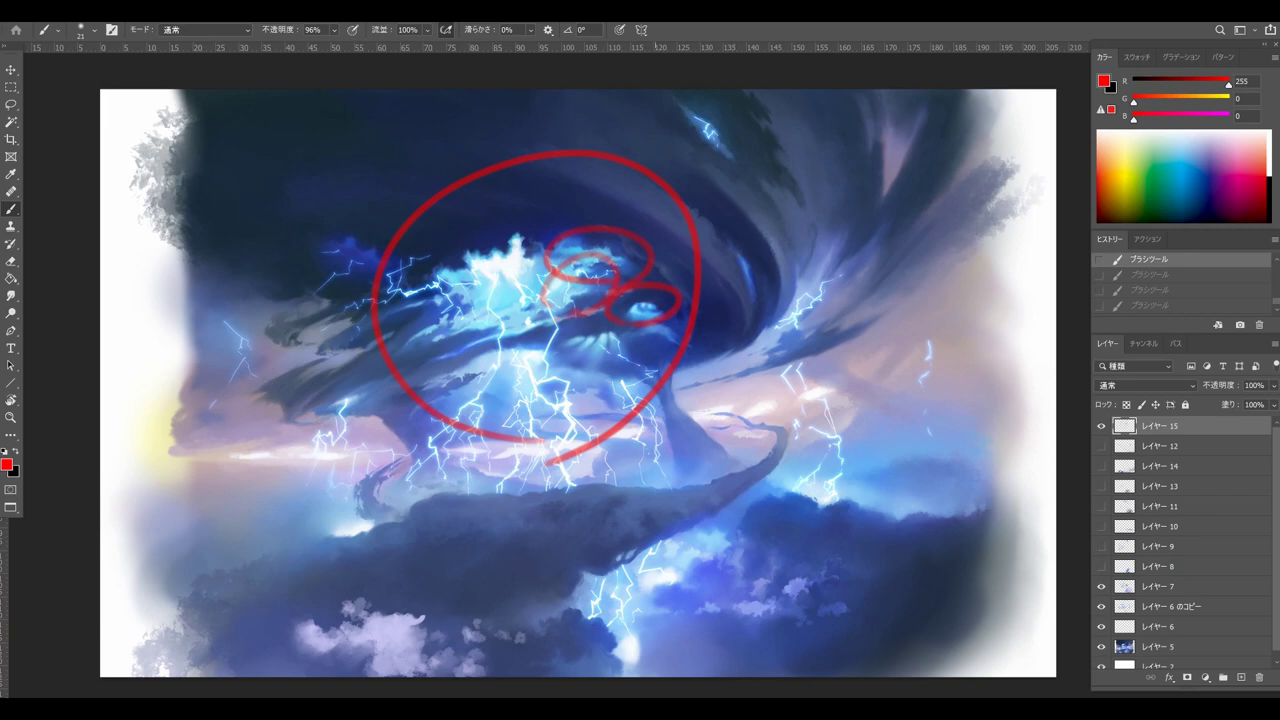
Step: Try red marks over the central lightning and the lower-right cloud edge, undoing each
{"action": "key", "text": "ctrl+shift+z"}
{"action": "key", "text": "ctrl+shift+z"}
{"action": "left_click_drag", "start_coordinate": [511, 460], "coordinate": [490, 351]}
{"action": "key", "text": "ctrl+z"}
{"action": "mouse_move", "coordinate": [765, 513]}
{"action": "left_mouse_down"}
{"action": "mouse_move", "coordinate": [636, 531]}
{"action": "mouse_move", "coordinate": [771, 531]}
{"action": "left_mouse_up"}
{"action": "key", "text": "ctrl+z"}
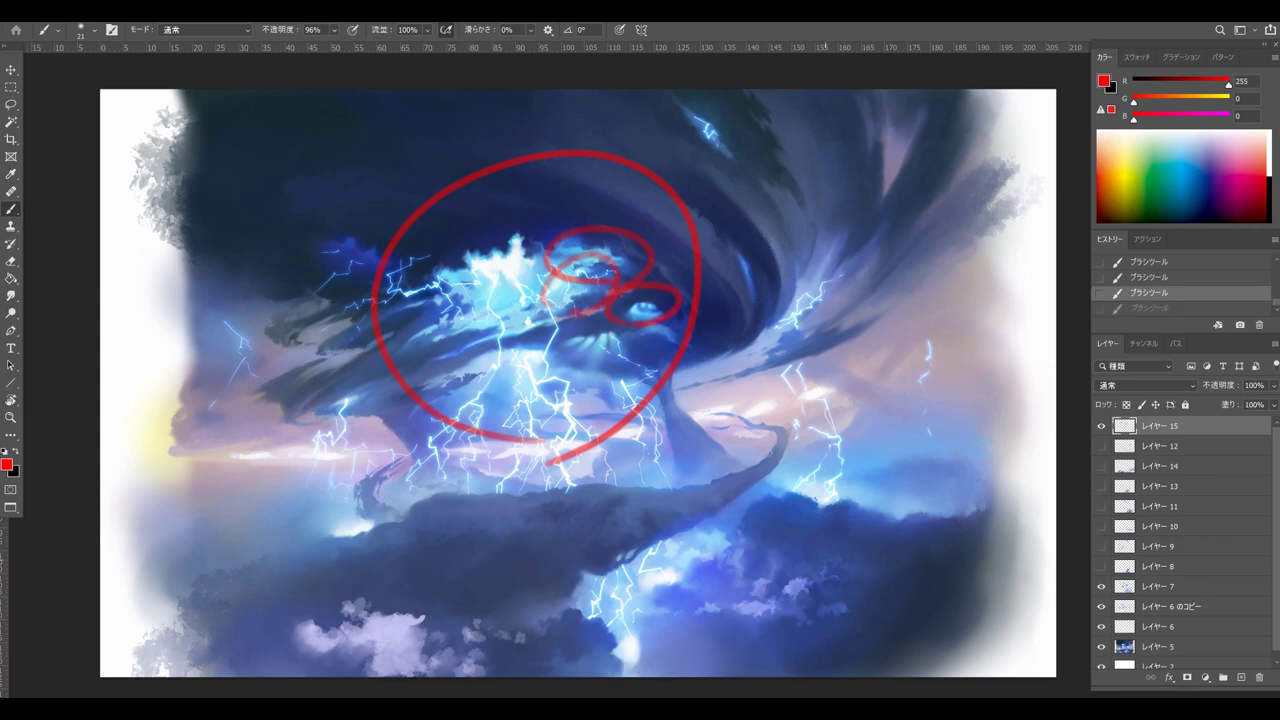
Step: Delete the layer holding the red marks and add a new empty layer at the top of the stack
{"action": "left_click_drag", "start_coordinate": [1235, 428], "coordinate": [1259, 678]}
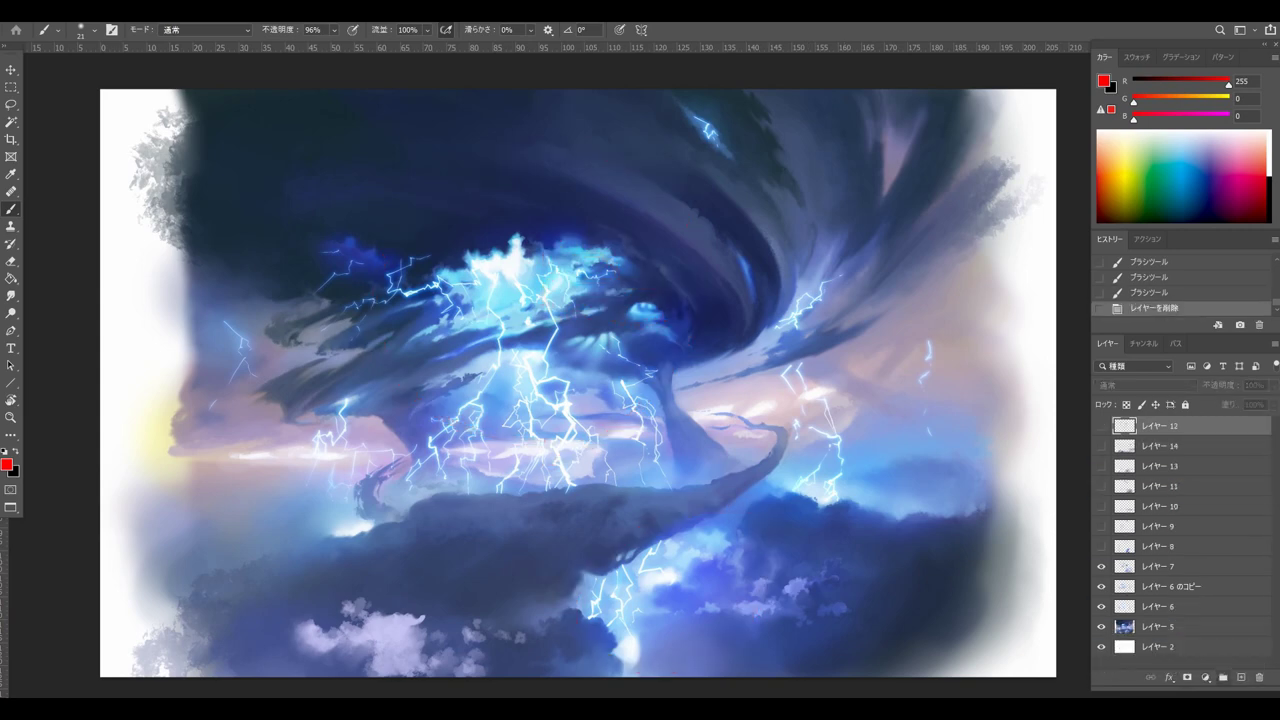
{"action": "left_click", "coordinate": [1241, 677]}
Step: Compare the painting with レイヤー 7 and レイヤー 6 のコピー hidden and shown
{"action": "left_click", "coordinate": [1101, 587]}
{"action": "left_click", "coordinate": [1101, 587]}
{"action": "left_click", "coordinate": [1101, 587]}
{"action": "left_click", "coordinate": [1101, 607]}
{"action": "left_click", "coordinate": [1101, 606]}
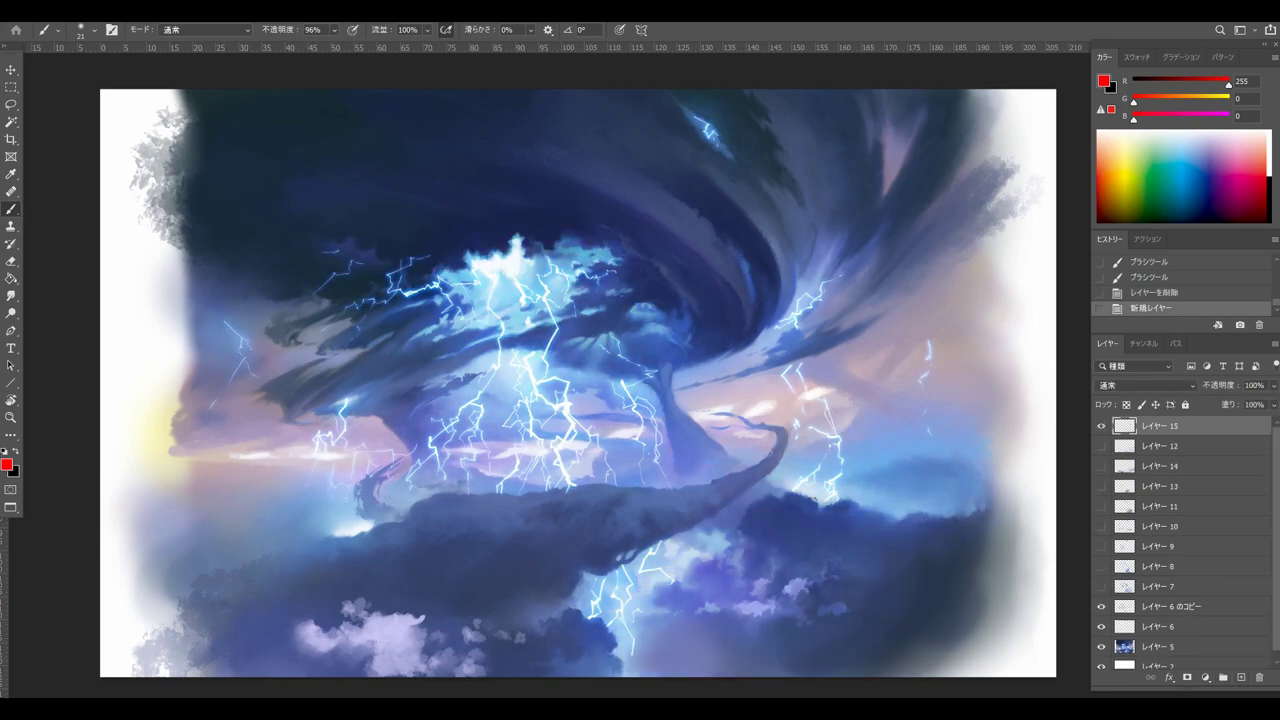
{"action": "left_click", "coordinate": [1101, 587]}
Step: Show レイヤー 8, comparing it on and off, and preview the glow on レイヤー 9
{"action": "left_click", "coordinate": [1101, 567]}
{"action": "left_click", "coordinate": [1101, 567]}
{"action": "left_click", "coordinate": [1101, 567]}
{"action": "left_click", "coordinate": [1101, 546]}
{"action": "left_click", "coordinate": [1101, 546]}
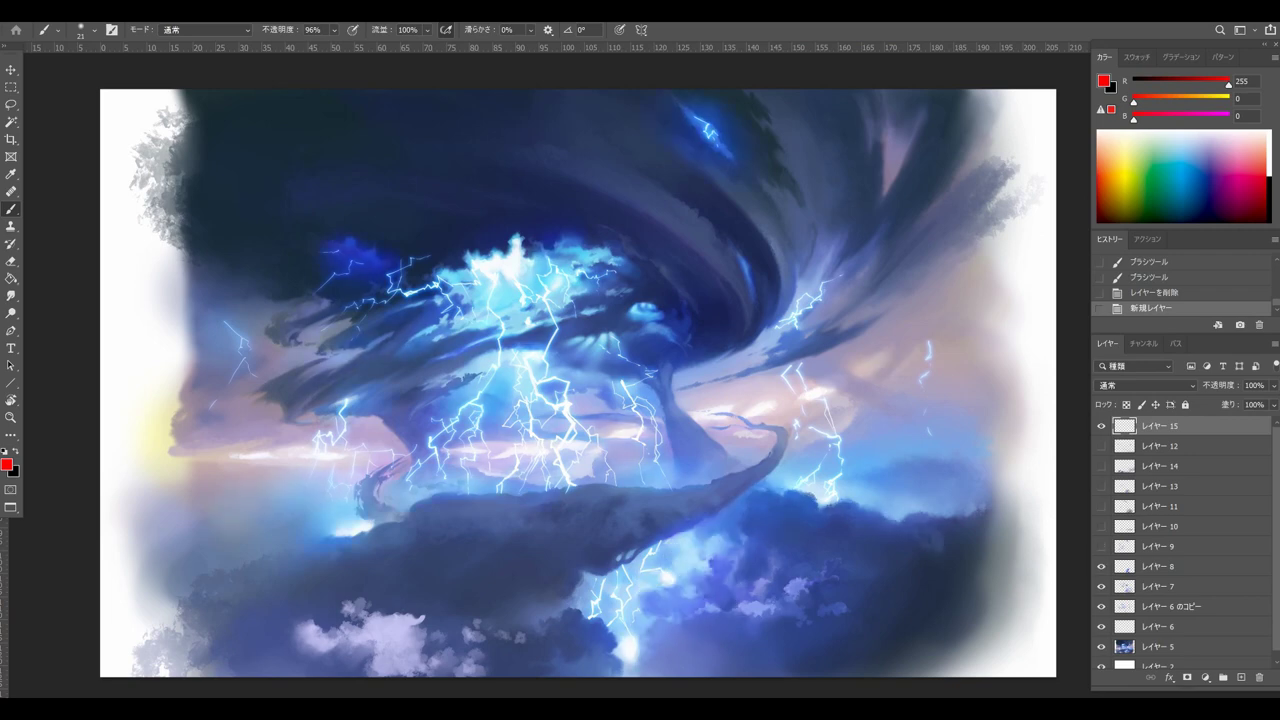
{"action": "left_click", "coordinate": [1101, 546]}
{"action": "left_click", "coordinate": [1101, 546]}
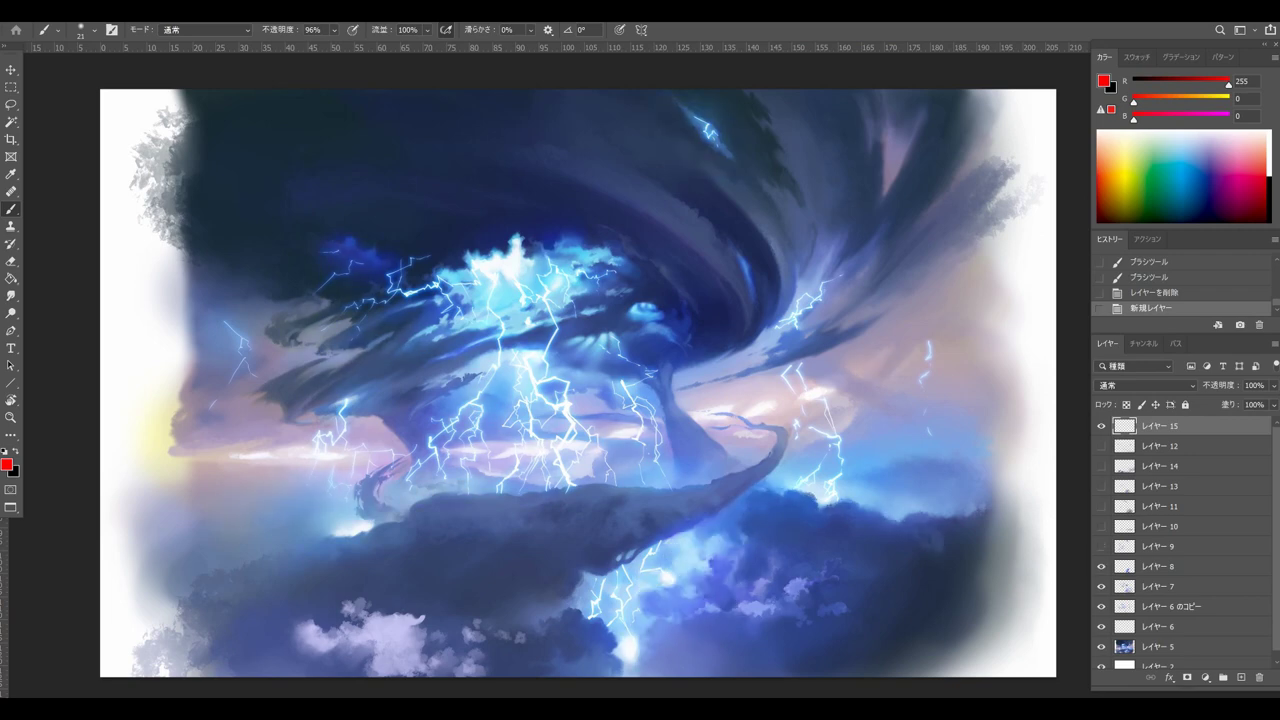
Step: Select the overlay layer レイヤー 9 and make レイヤー 7, レイヤー 8 and レイヤー 9 visible
{"action": "left_click", "coordinate": [1160, 547]}
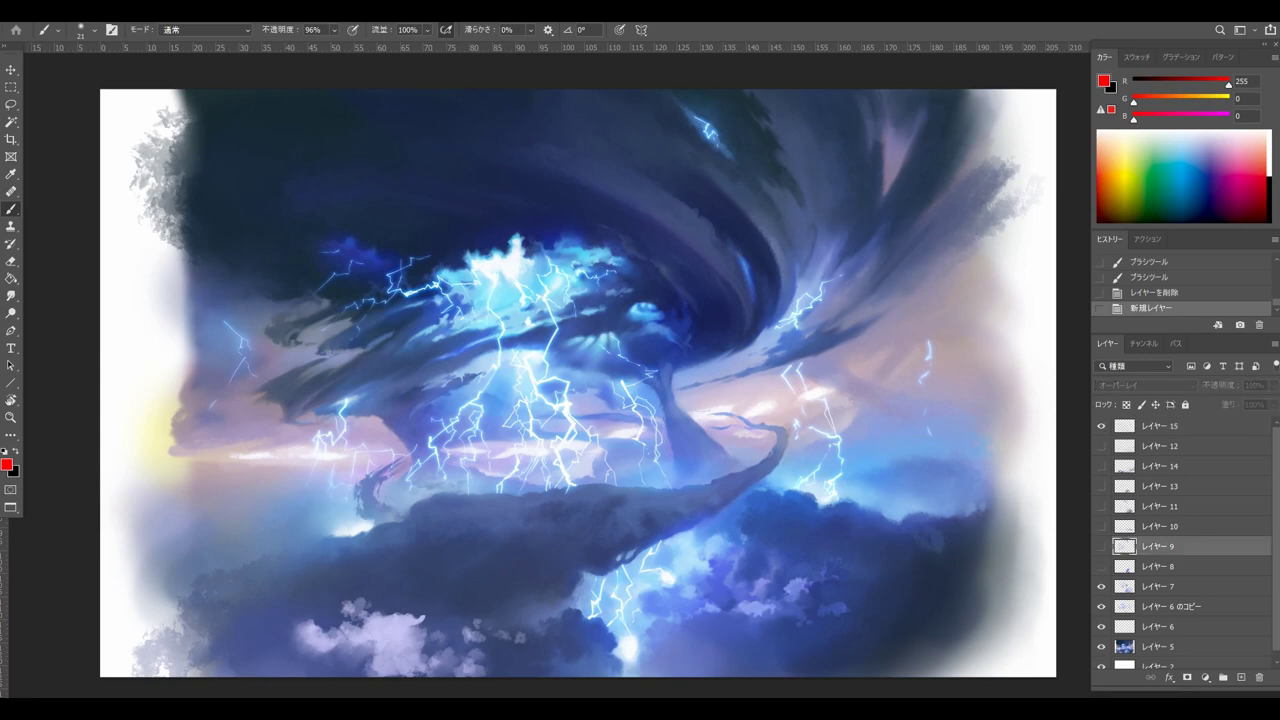
{"action": "left_click", "coordinate": [1101, 566]}
{"action": "left_click", "coordinate": [1101, 546]}
{"action": "left_click", "coordinate": [1101, 546]}
{"action": "left_click", "coordinate": [1101, 546]}
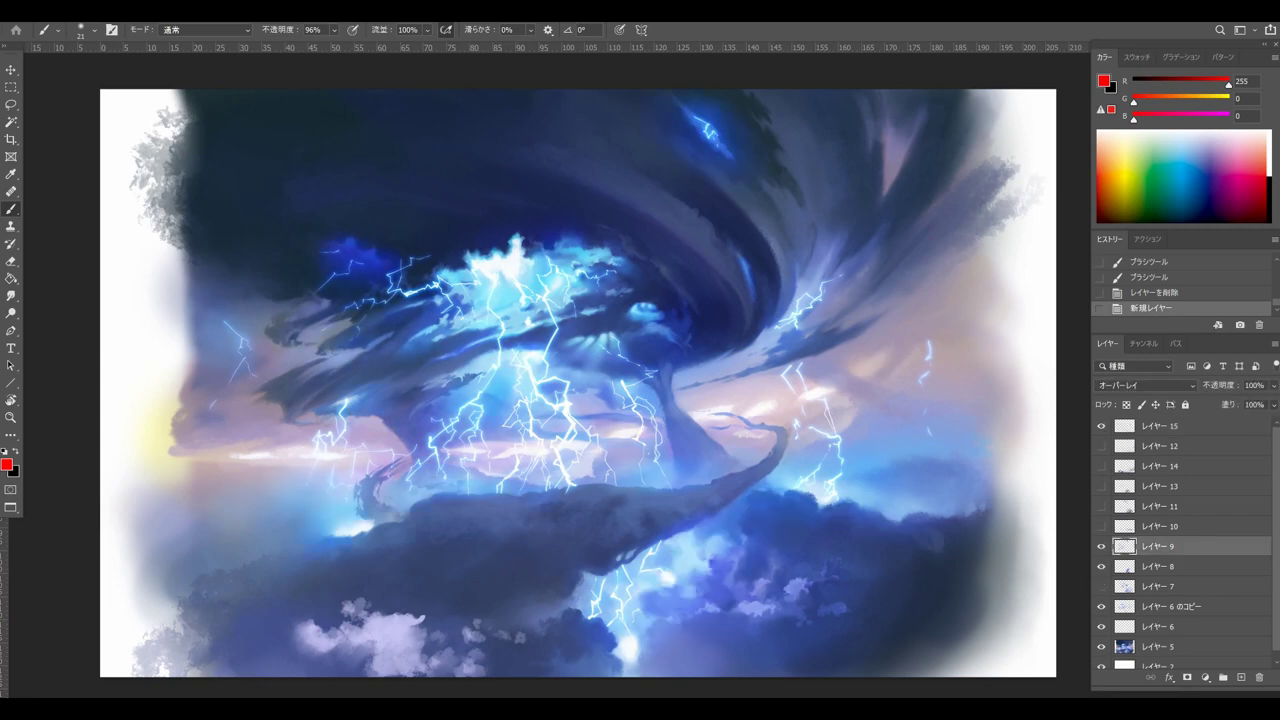
{"action": "left_click", "coordinate": [1101, 586]}
Step: Examine how レイヤー 9 and レイヤー 10 change the lightning glow by hiding and showing each
{"action": "left_click", "coordinate": [1101, 546]}
{"action": "left_click", "coordinate": [1101, 546]}
{"action": "left_click", "coordinate": [1101, 546]}
{"action": "left_click", "coordinate": [1101, 546]}
{"action": "left_click", "coordinate": [1101, 546]}
{"action": "left_click", "coordinate": [1101, 546]}
{"action": "left_click", "coordinate": [1101, 526]}
{"action": "left_click", "coordinate": [1101, 526]}
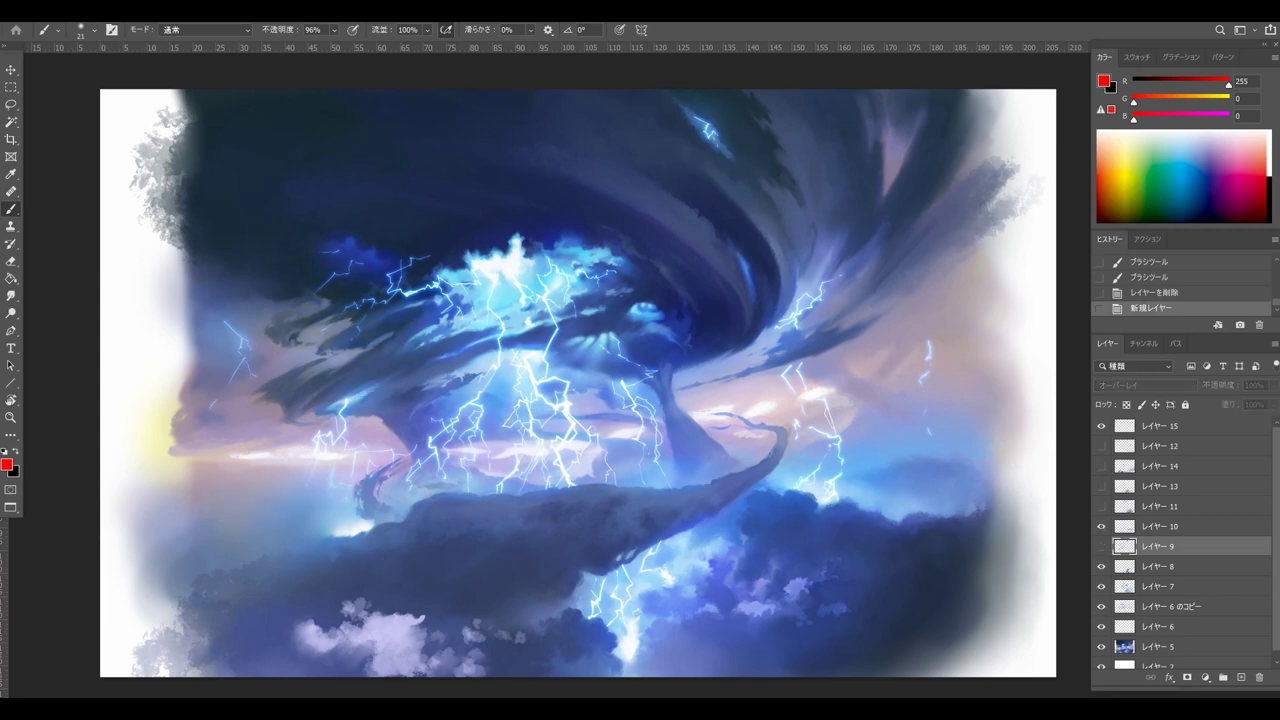
{"action": "left_click", "coordinate": [1101, 546]}
{"action": "left_click", "coordinate": [1101, 546]}
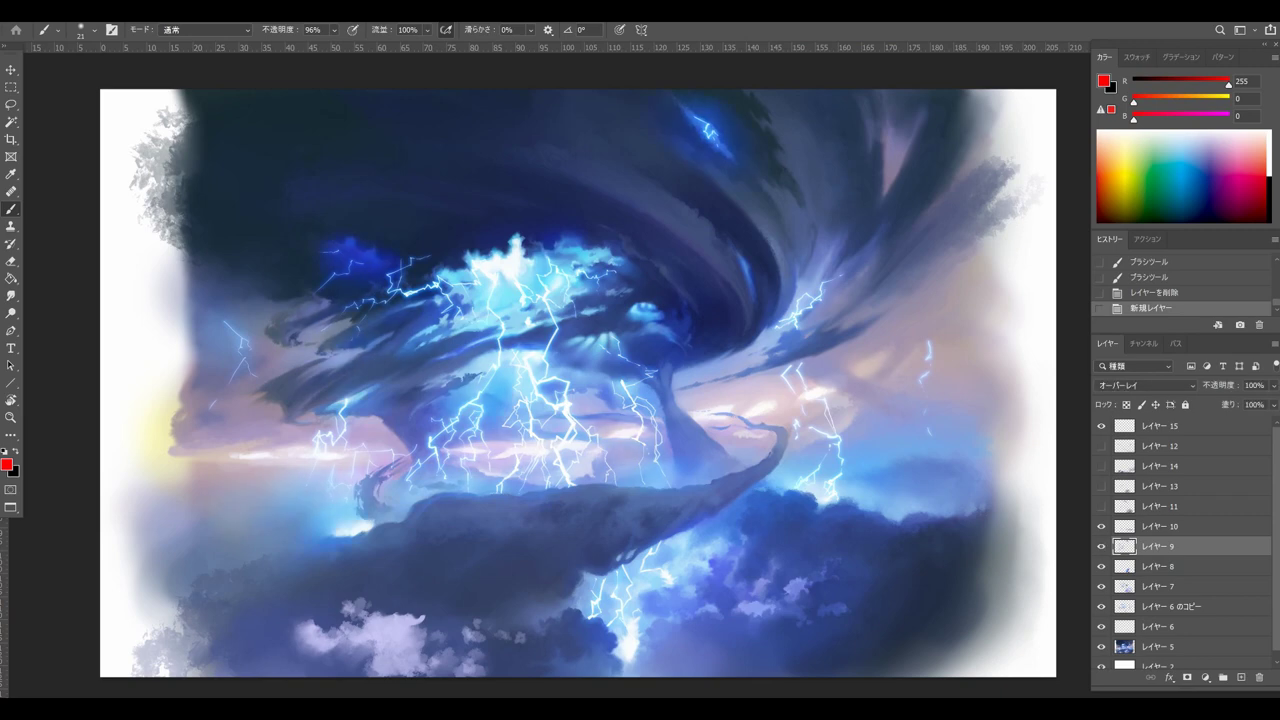
{"action": "left_click", "coordinate": [1101, 526]}
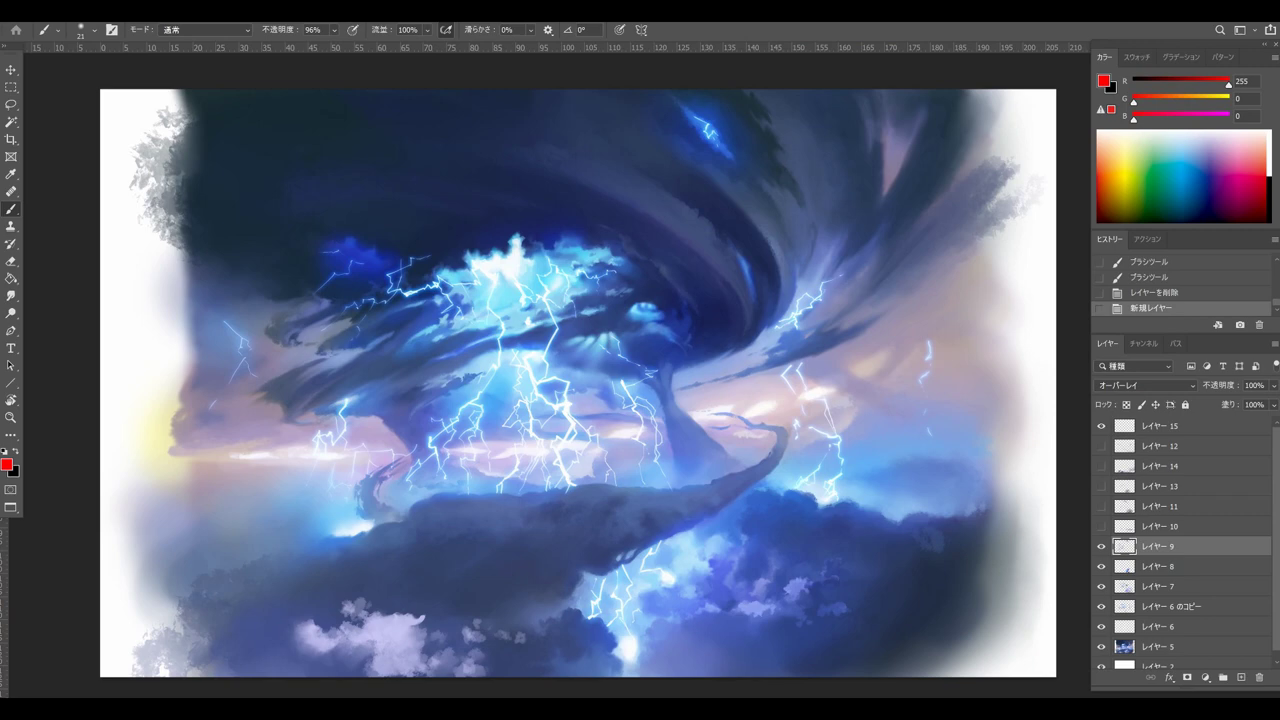
Step: Compare the glow around the lower lightning with and without レイヤー 10, leaving that layer visible and selected
{"action": "left_click", "coordinate": [1101, 547]}
{"action": "left_click", "coordinate": [1101, 547]}
{"action": "left_click", "coordinate": [1101, 527]}
{"action": "left_click", "coordinate": [1101, 527]}
{"action": "left_click", "coordinate": [1101, 527]}
{"action": "left_click", "coordinate": [1101, 526]}
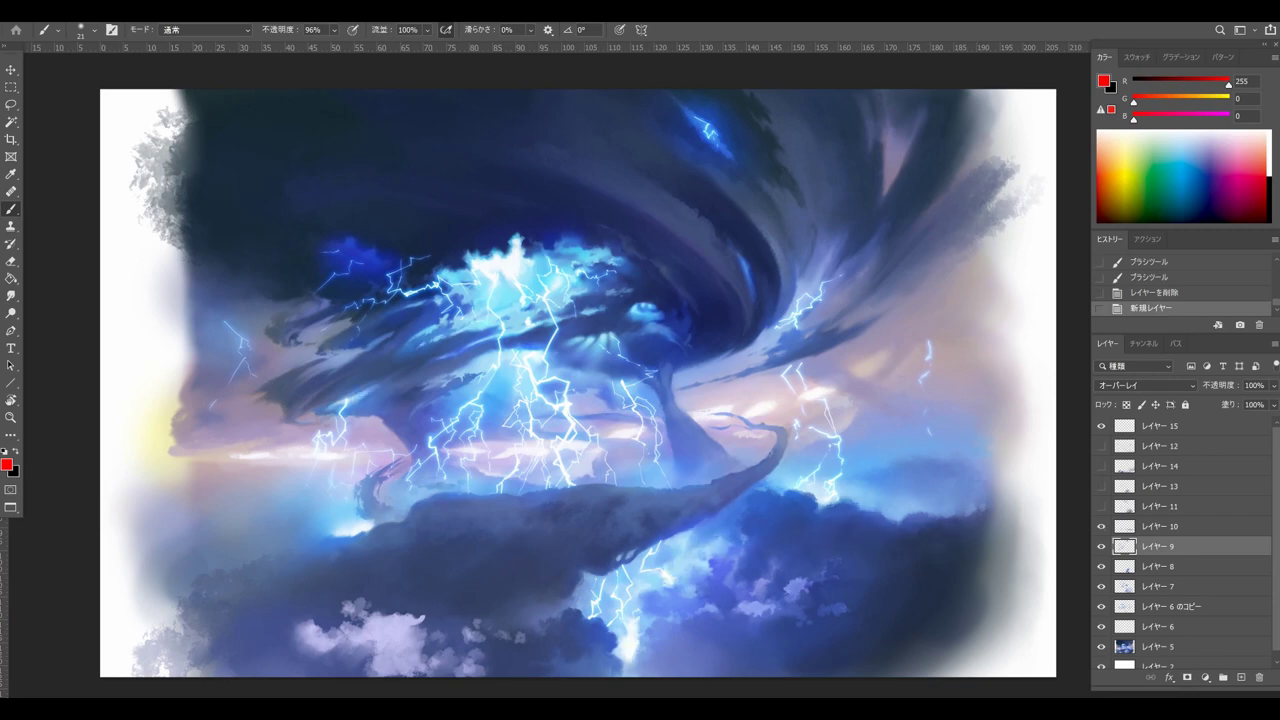
{"action": "left_click", "coordinate": [1101, 526]}
{"action": "left_click", "coordinate": [1101, 526]}
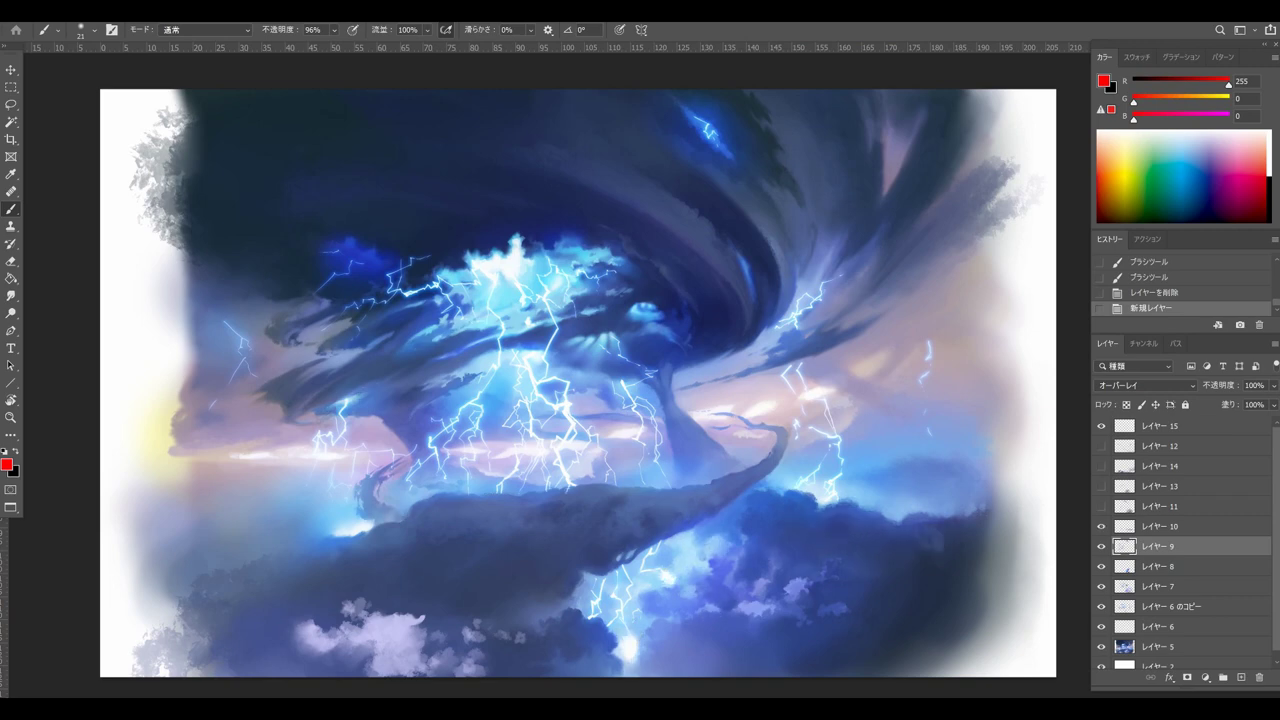
{"action": "left_click", "coordinate": [1101, 526]}
{"action": "left_click", "coordinate": [1101, 526]}
{"action": "left_click", "coordinate": [1101, 526]}
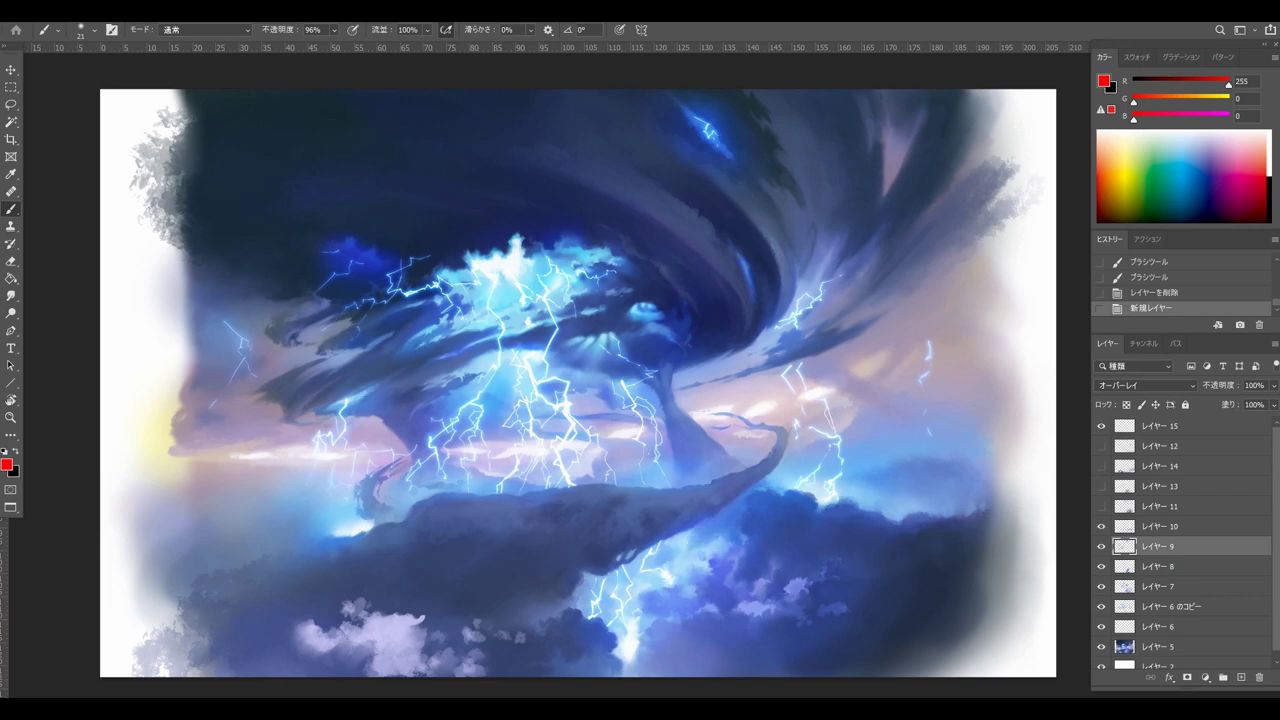
{"action": "left_click", "coordinate": [1101, 526]}
{"action": "left_click", "coordinate": [1101, 527]}
{"action": "left_click", "coordinate": [1101, 527]}
{"action": "left_click", "coordinate": [1101, 526]}
{"action": "left_click", "coordinate": [1101, 526]}
{"action": "left_click", "coordinate": [1162, 527]}
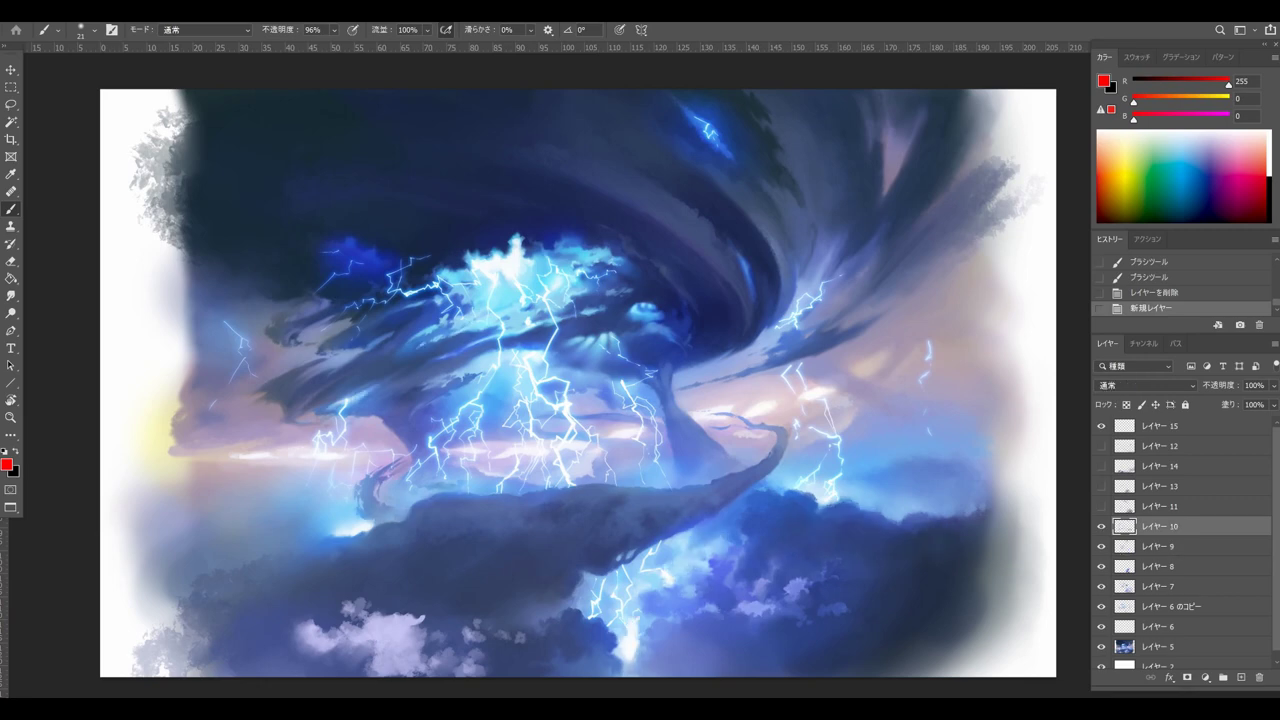
Step: On レイヤー 15, try red circles around the lower lightning's base and the lit cloud beside it, and undo them
{"action": "left_click", "coordinate": [1101, 426]}
{"action": "left_click", "coordinate": [1101, 426]}
{"action": "left_click", "coordinate": [1160, 426]}
{"action": "mouse_move", "coordinate": [617, 655]}
{"action": "left_mouse_down"}
{"action": "mouse_move", "coordinate": [595, 655]}
{"action": "mouse_move", "coordinate": [624, 675]}
{"action": "left_mouse_up"}
{"action": "key", "text": "ctrl+z"}
{"action": "mouse_move", "coordinate": [672, 618]}
{"action": "left_mouse_down"}
{"action": "mouse_move", "coordinate": [666, 537]}
{"action": "mouse_move", "coordinate": [676, 620]}
{"action": "left_mouse_up"}
{"action": "left_click_drag", "start_coordinate": [628, 664], "coordinate": [668, 640]}
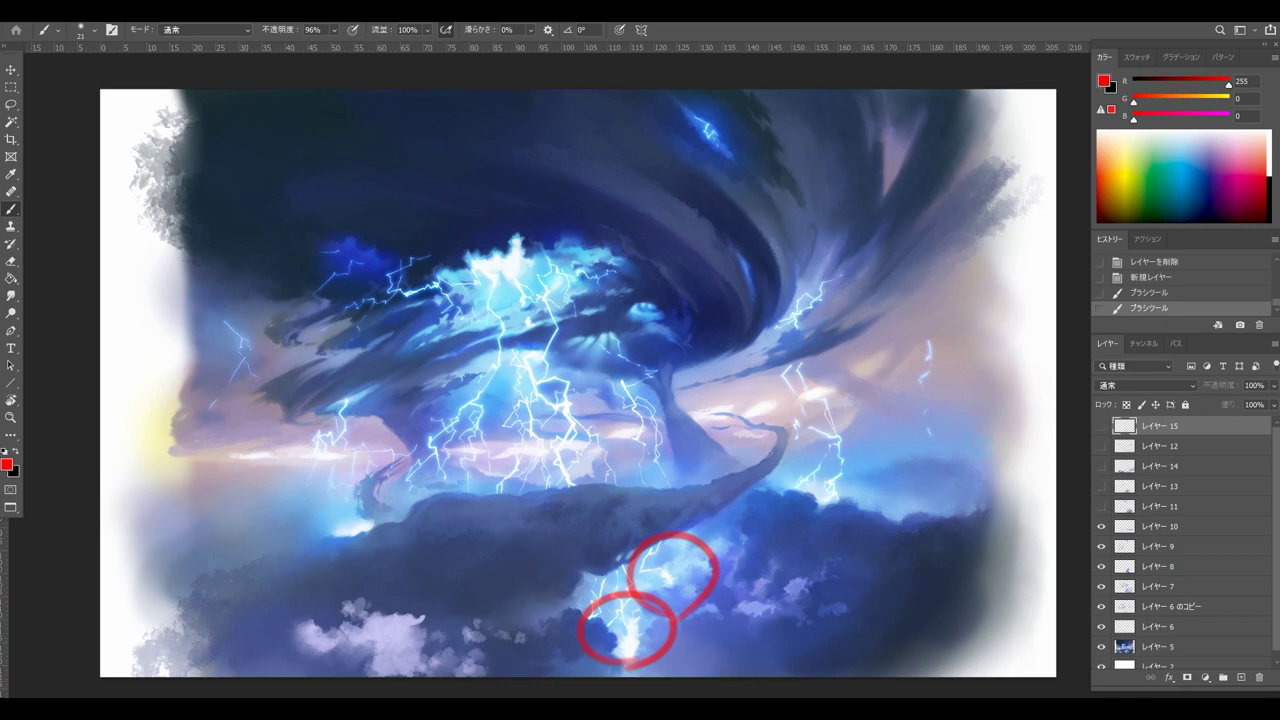
{"action": "key", "text": "ctrl+z"}
{"action": "key", "text": "ctrl+z"}
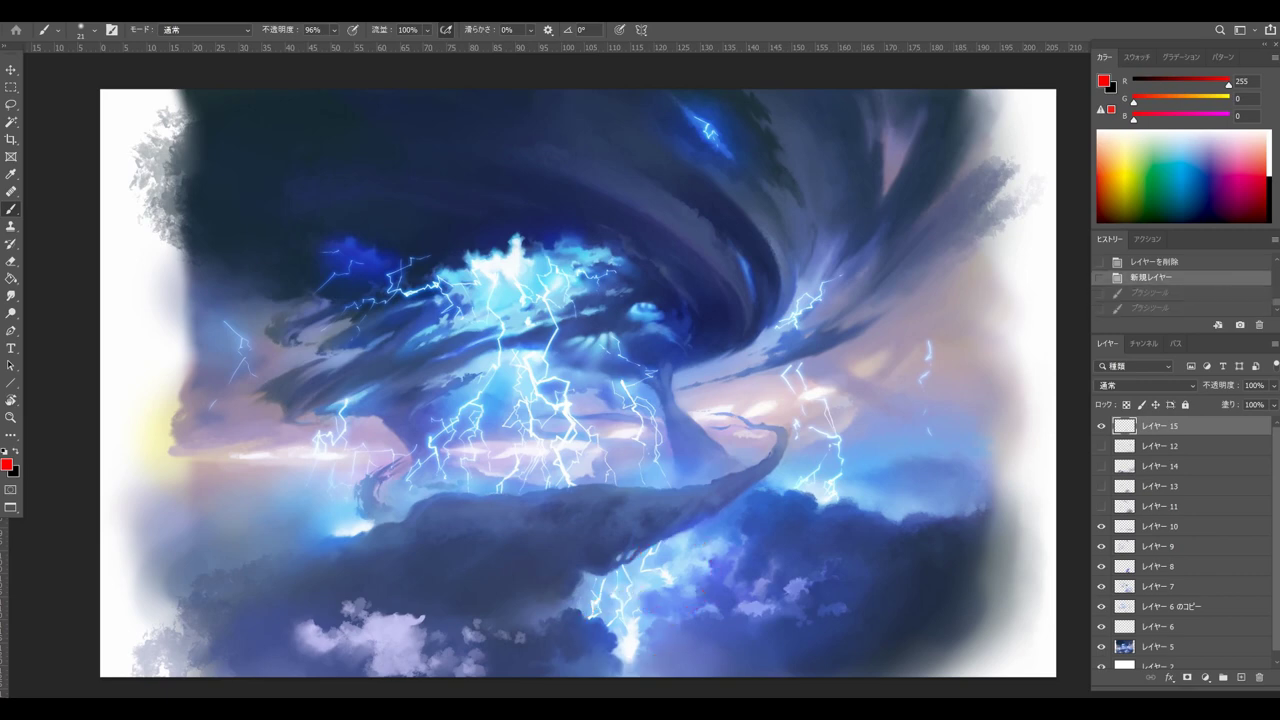
Step: Compare the cloud shading with and without レイヤー 11, leaving that layer visible and selected
{"action": "left_click", "coordinate": [1101, 507]}
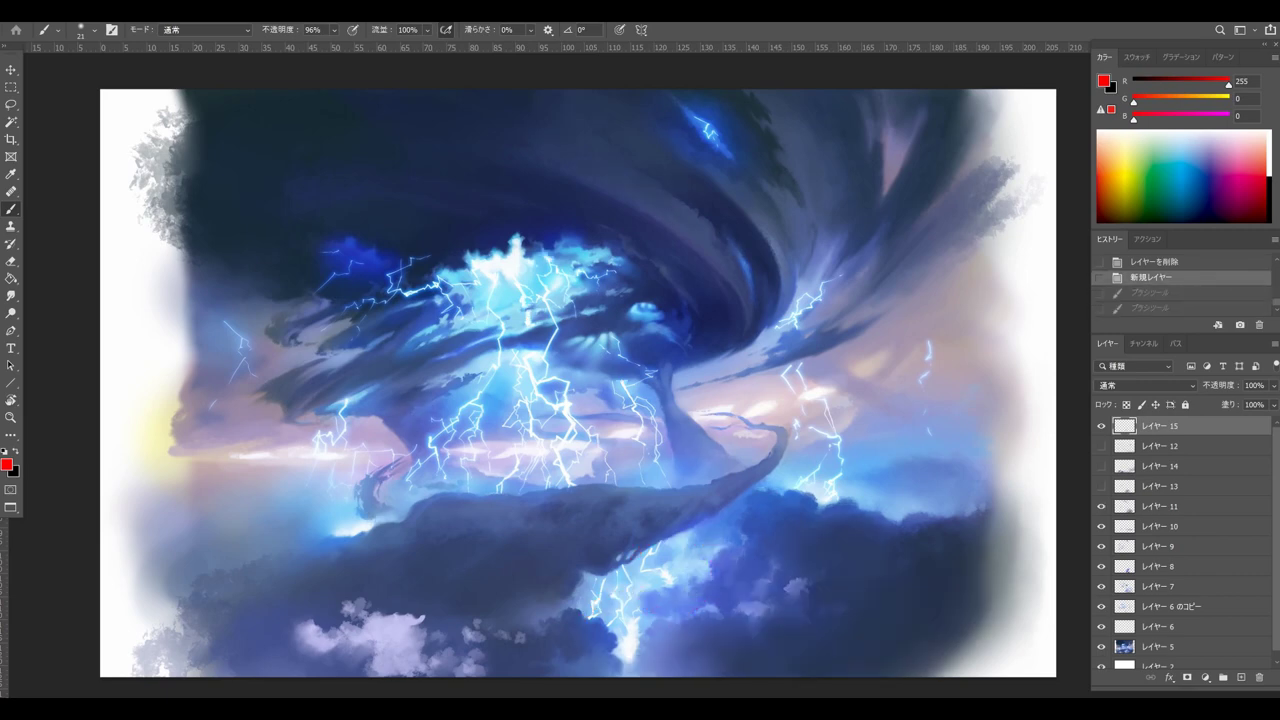
{"action": "left_click", "coordinate": [1101, 506]}
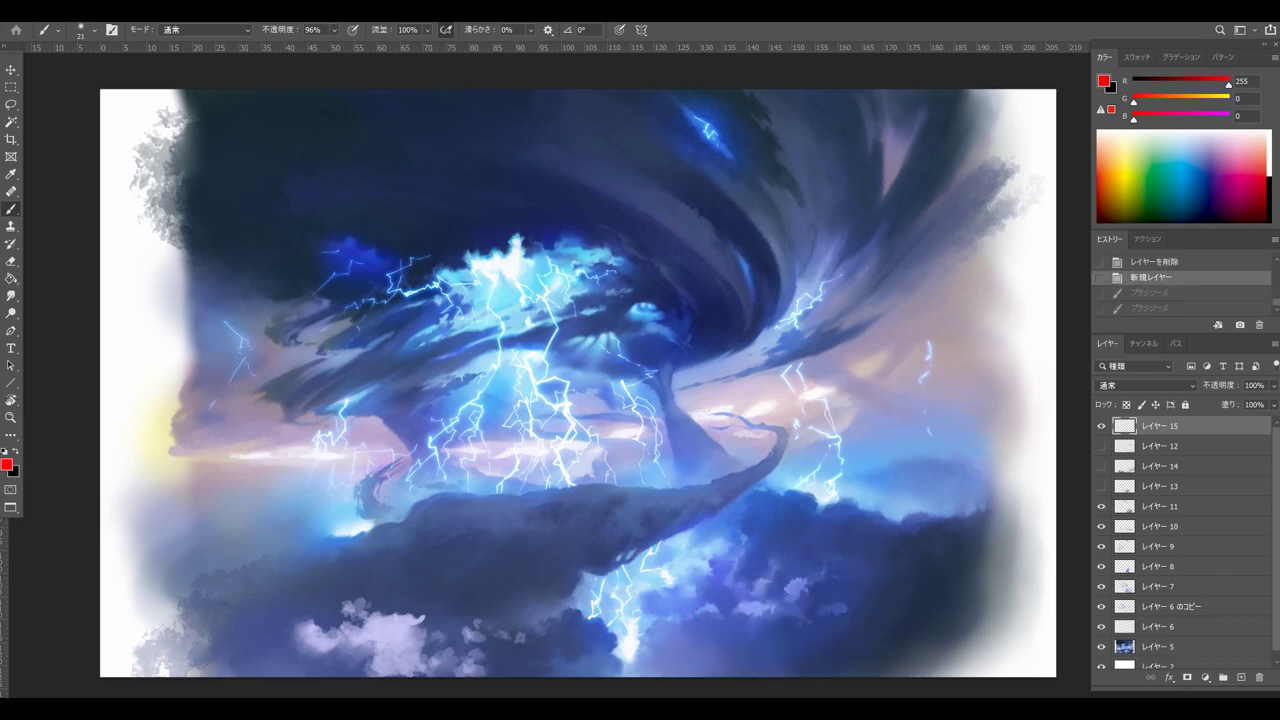
{"action": "left_click", "coordinate": [1101, 506]}
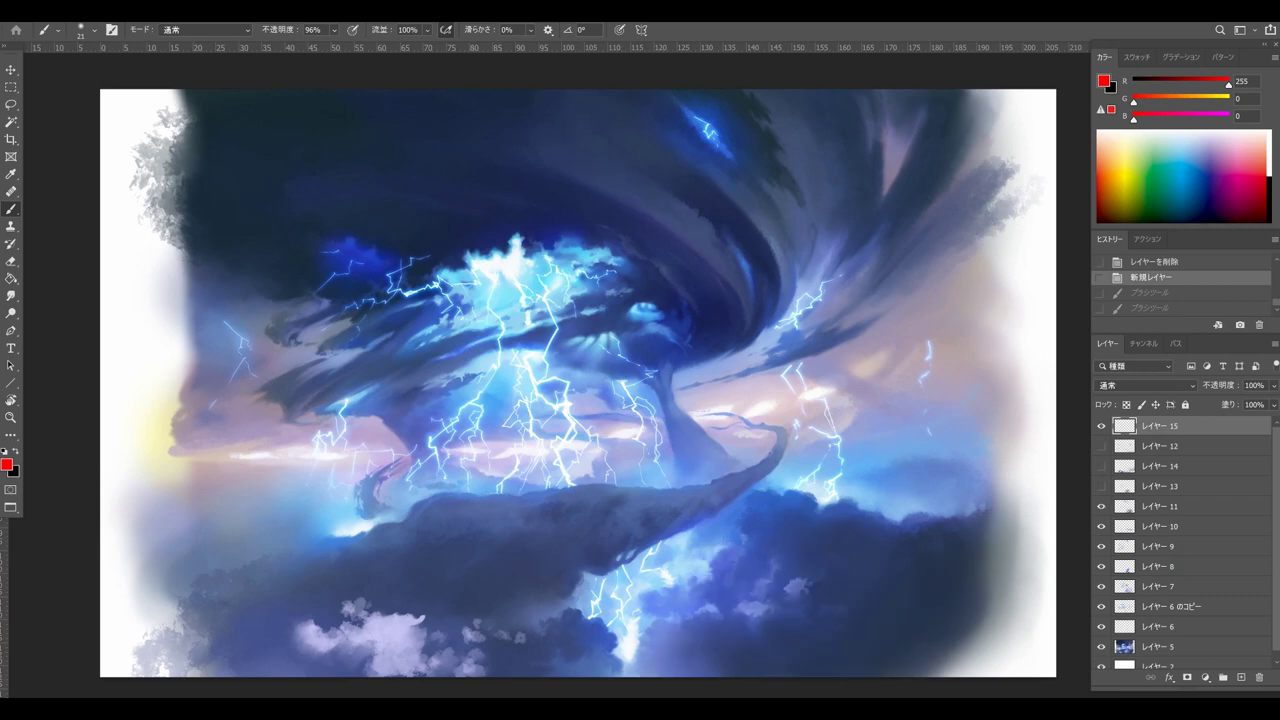
{"action": "left_click", "coordinate": [1101, 506]}
{"action": "left_click", "coordinate": [1101, 507]}
{"action": "left_click", "coordinate": [1101, 507]}
{"action": "left_click", "coordinate": [1101, 506]}
{"action": "left_click", "coordinate": [1101, 506]}
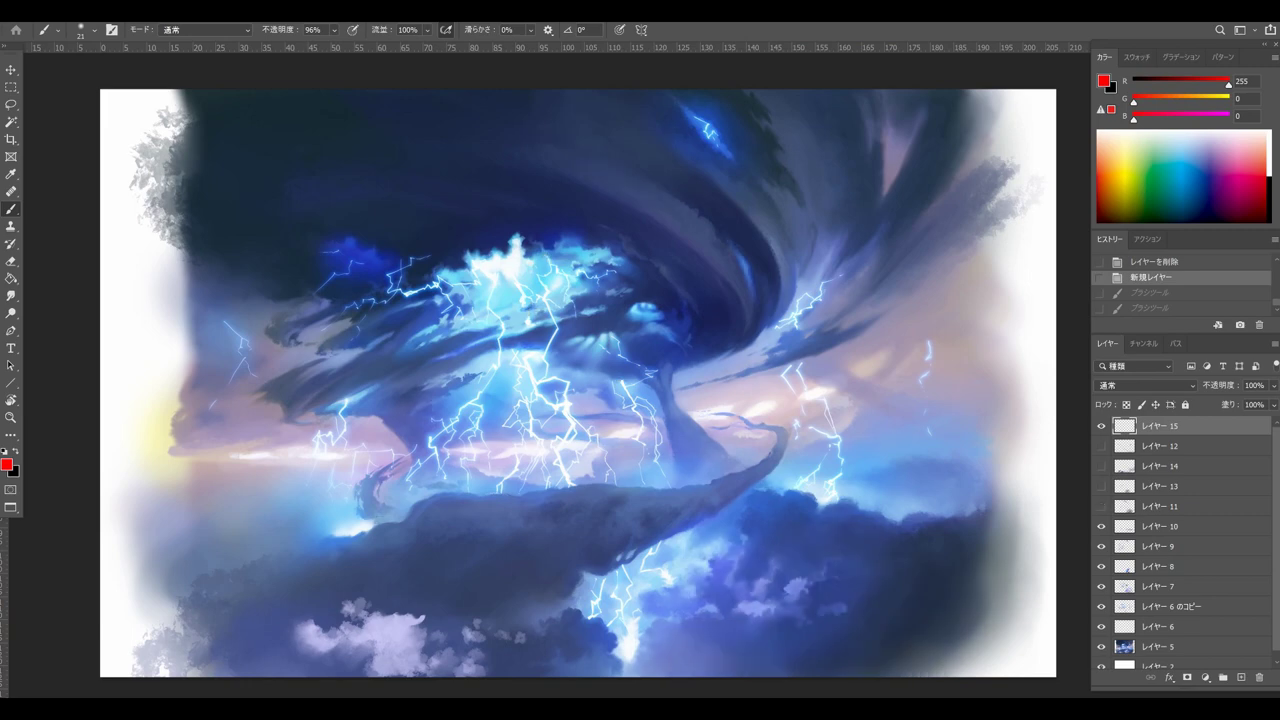
{"action": "left_click", "coordinate": [1101, 506]}
{"action": "left_click", "coordinate": [1160, 506]}
{"action": "left_click", "coordinate": [1101, 506]}
{"action": "left_click", "coordinate": [1101, 506]}
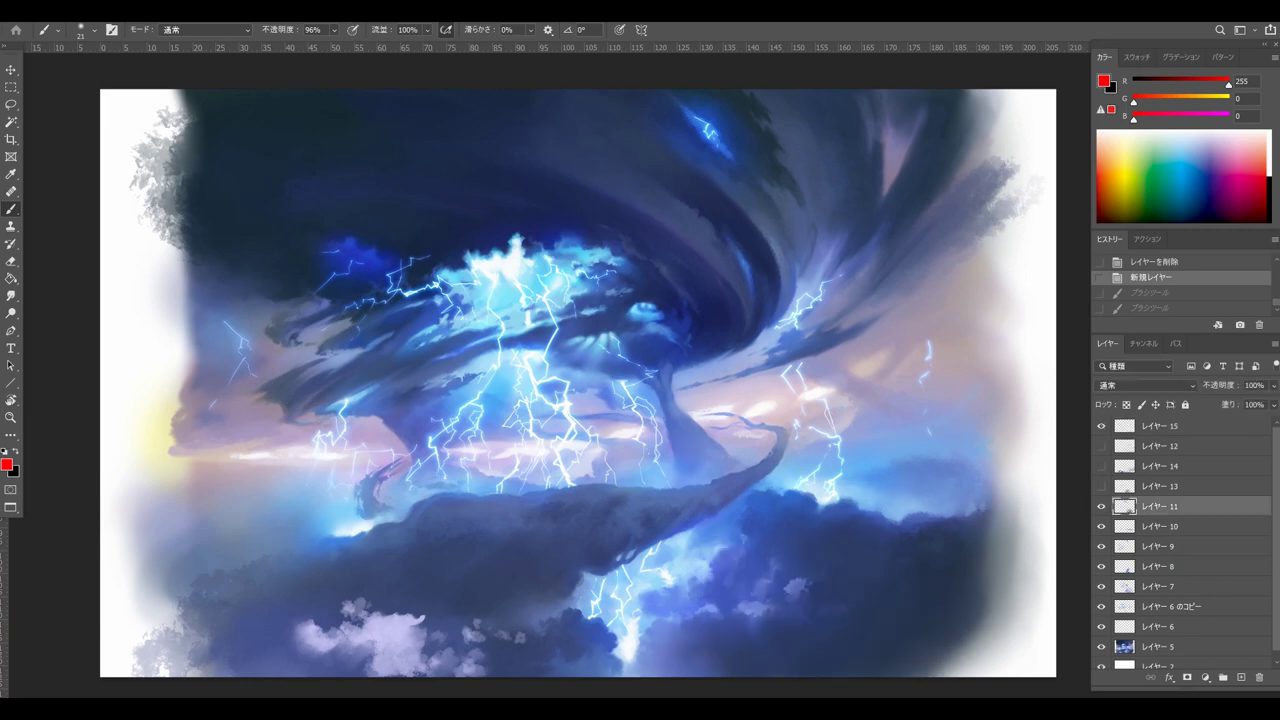
{"action": "left_click", "coordinate": [1101, 506]}
{"action": "left_click", "coordinate": [1101, 506]}
Step: On レイヤー 15, ring in red the cloud gap beside the glowing core, the swirl's inner right edge and the upper dark cloud
{"action": "left_click", "coordinate": [1160, 426]}
{"action": "left_click_drag", "start_coordinate": [531, 243], "coordinate": [534, 236]}
{"action": "left_click_drag", "start_coordinate": [573, 280], "coordinate": [563, 280]}
{"action": "left_click", "coordinate": [543, 261]}
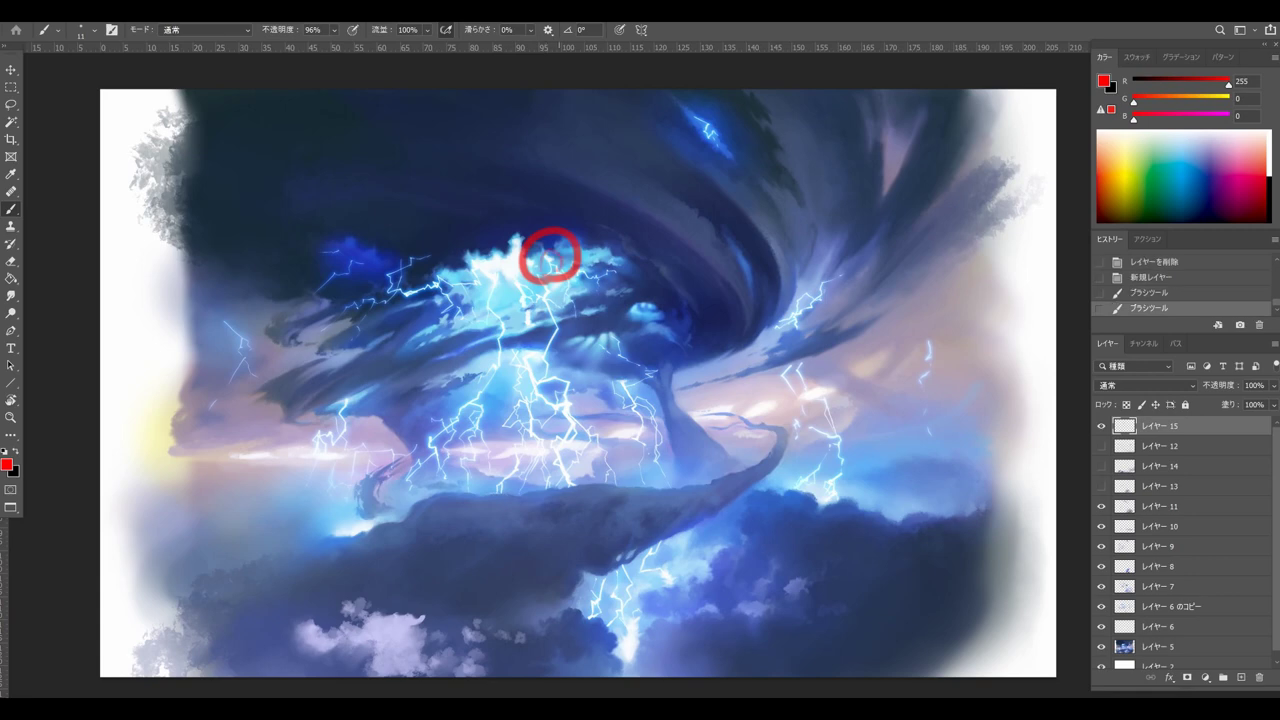
{"action": "key", "text": "ctrl+z"}
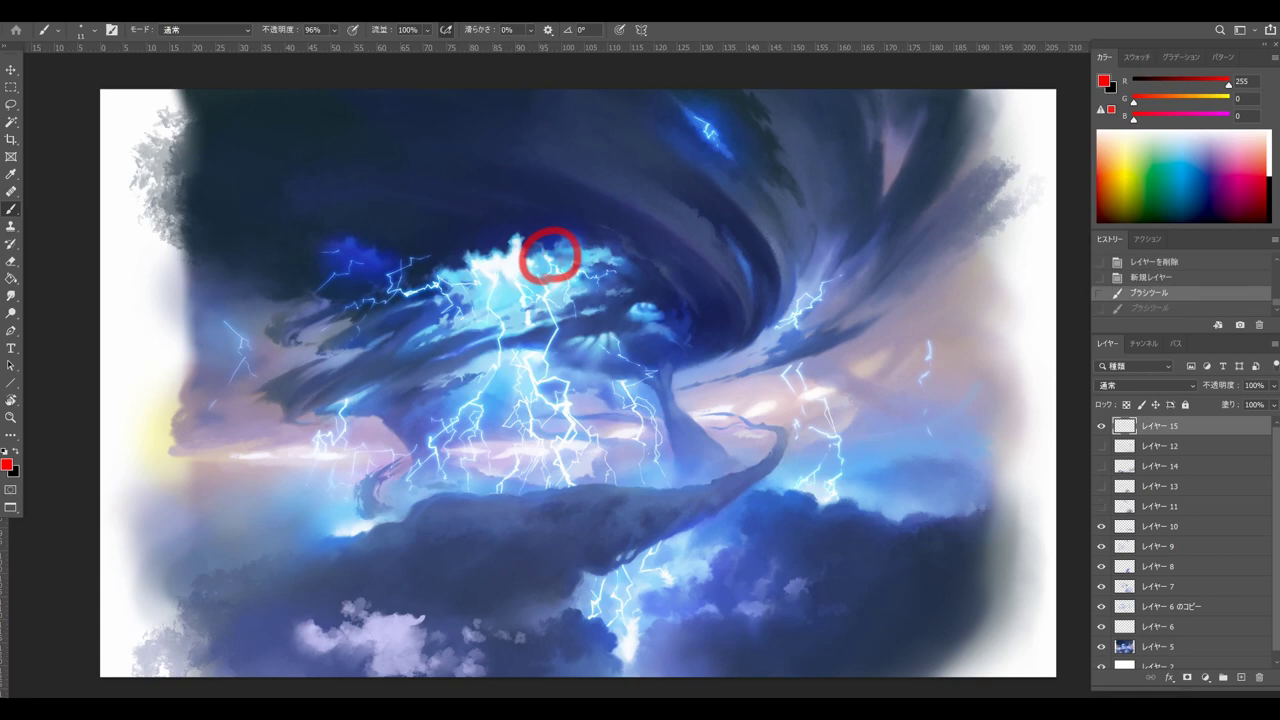
{"action": "mouse_move", "coordinate": [725, 320]}
{"action": "left_mouse_down"}
{"action": "mouse_move", "coordinate": [760, 218]}
{"action": "mouse_move", "coordinate": [775, 345]}
{"action": "left_mouse_up"}
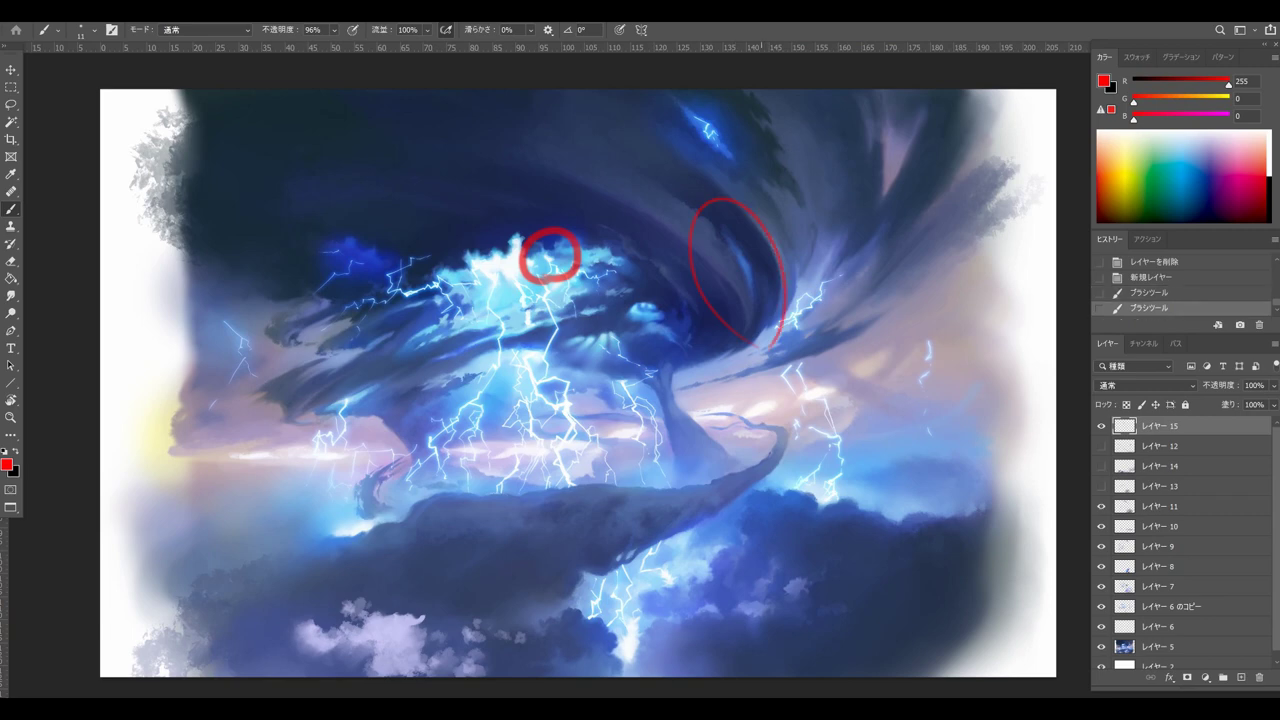
{"action": "mouse_move", "coordinate": [720, 205]}
{"action": "left_mouse_down"}
{"action": "mouse_move", "coordinate": [475, 100]}
{"action": "mouse_move", "coordinate": [750, 160]}
{"action": "left_mouse_up"}
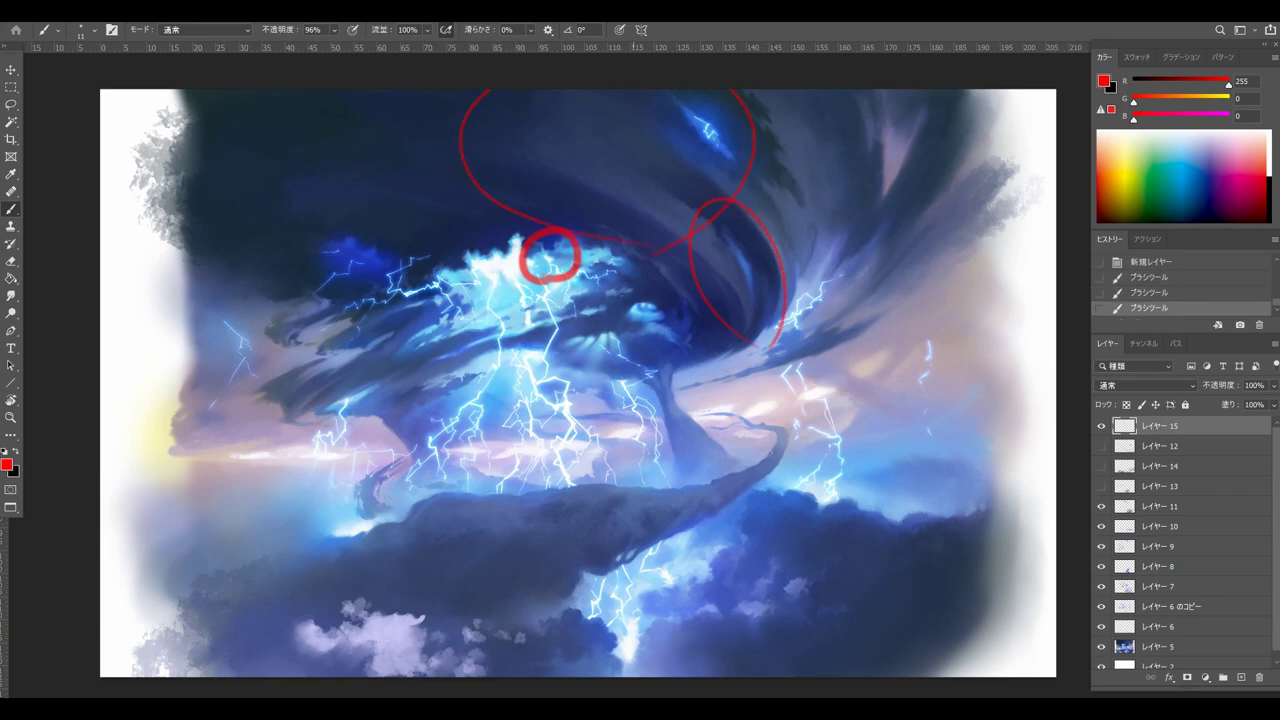
Step: Ring the small cloud column left of the central lightning in red, and compare the painting with and without レイヤー 11
{"action": "left_click", "coordinate": [1101, 506]}
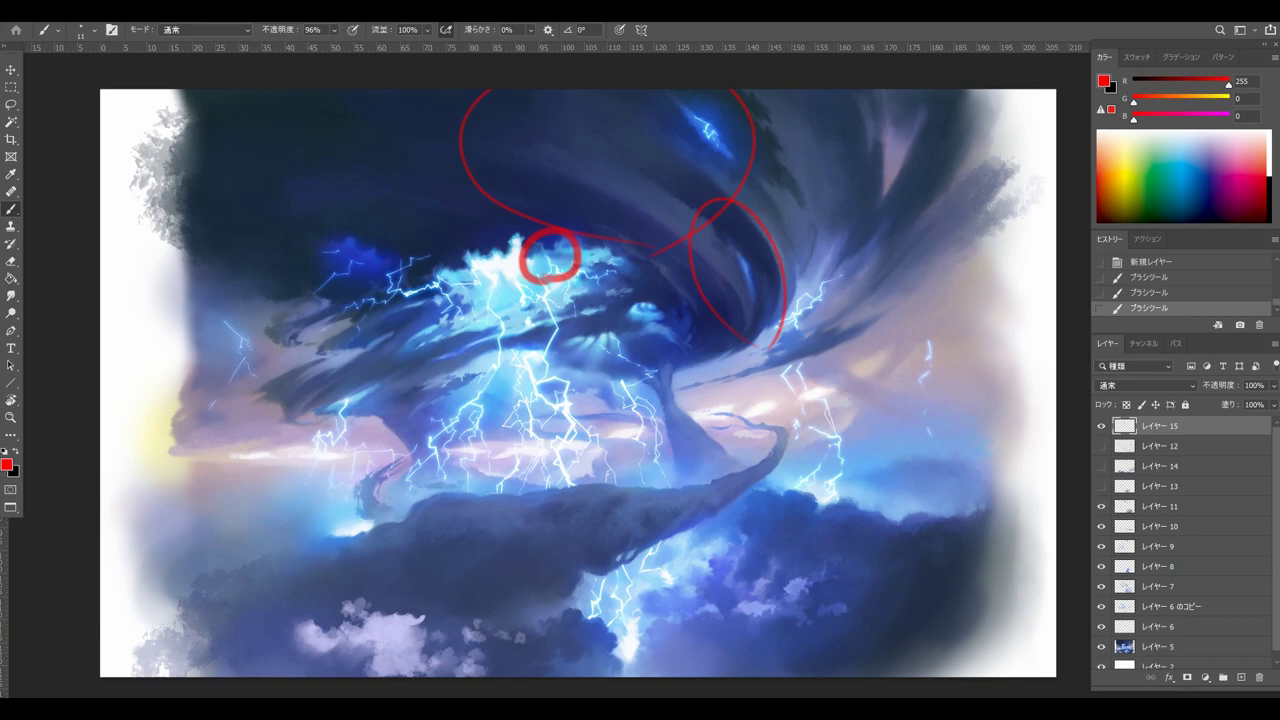
{"action": "left_click", "coordinate": [1101, 506]}
{"action": "mouse_move", "coordinate": [406, 436]}
{"action": "left_mouse_down"}
{"action": "mouse_move", "coordinate": [439, 393]}
{"action": "mouse_move", "coordinate": [416, 438]}
{"action": "left_mouse_up"}
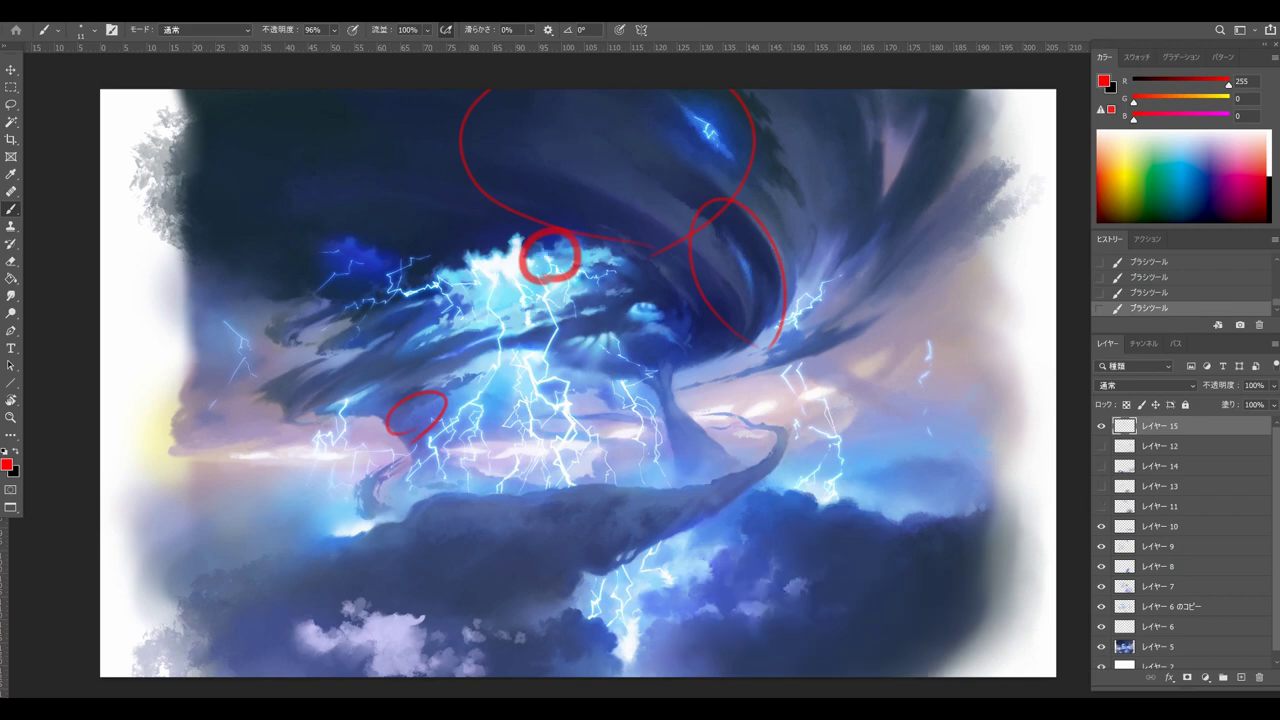
{"action": "left_click", "coordinate": [1101, 507]}
{"action": "left_click", "coordinate": [1101, 506]}
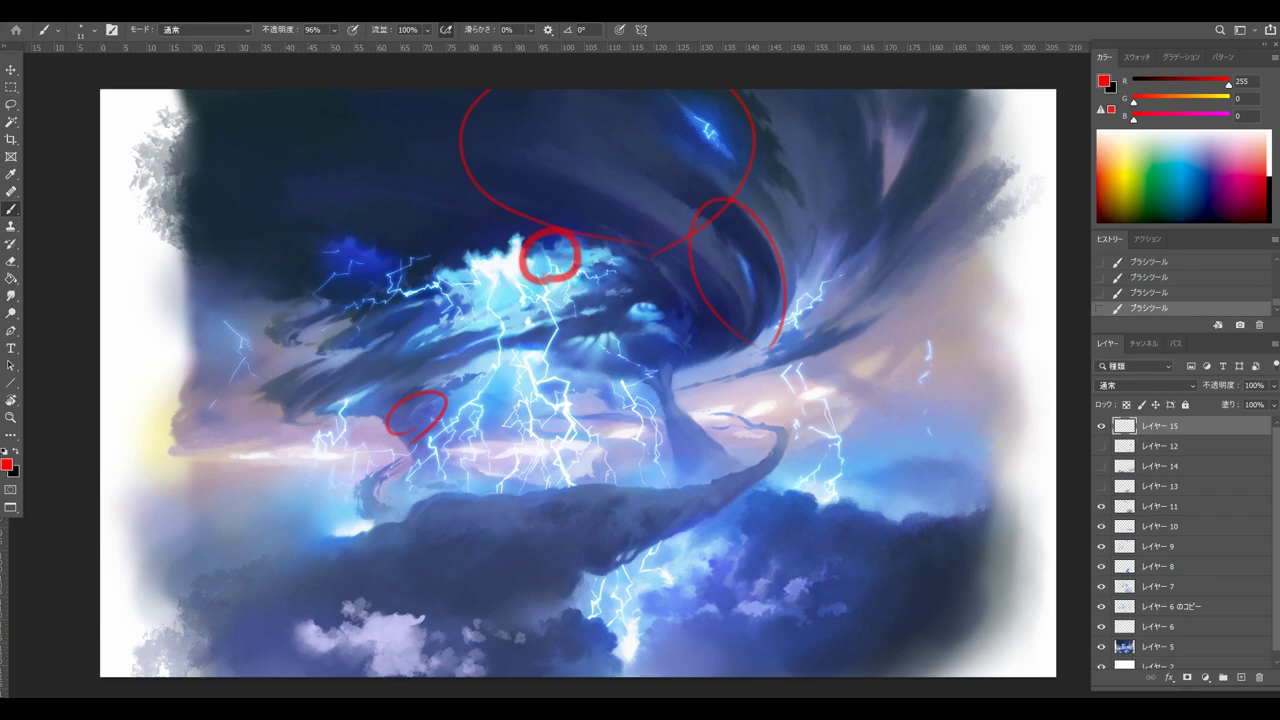
{"action": "left_click", "coordinate": [1101, 506]}
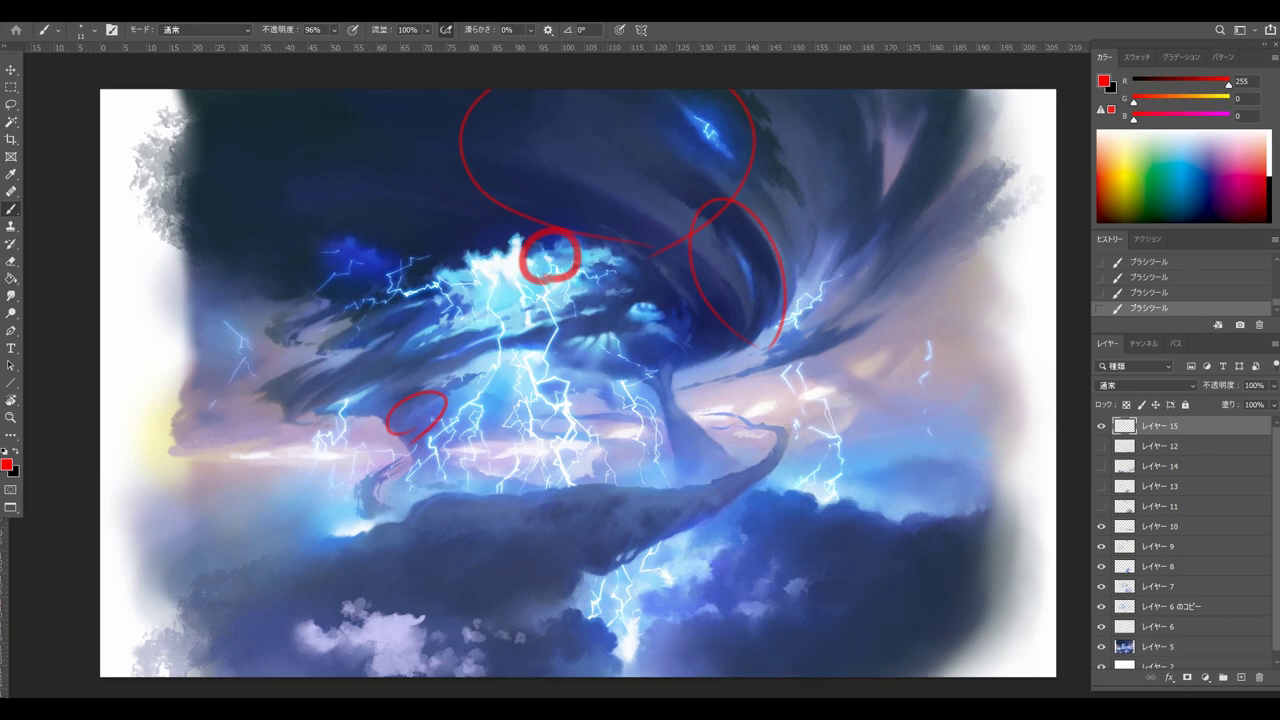
{"action": "left_click", "coordinate": [1101, 506]}
{"action": "left_click", "coordinate": [1101, 506]}
{"action": "left_click", "coordinate": [1101, 506]}
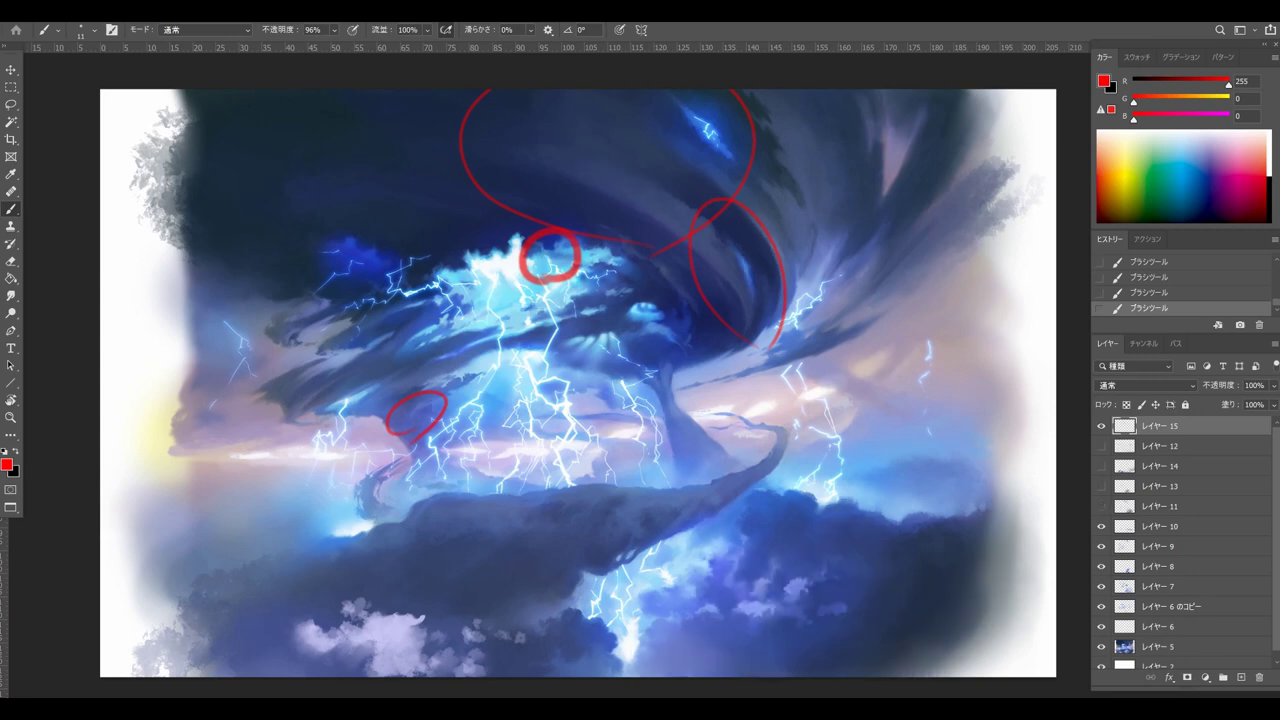
Step: Circle the lower-right cloud mass in red, ring its lightning, and hatch the dark clouds to the right with diagonal strokes
{"action": "mouse_move", "coordinate": [470, 640]}
{"action": "left_mouse_down"}
{"action": "mouse_move", "coordinate": [728, 465]}
{"action": "mouse_move", "coordinate": [994, 517]}
{"action": "mouse_move", "coordinate": [880, 662]}
{"action": "mouse_move", "coordinate": [580, 481]}
{"action": "mouse_move", "coordinate": [922, 463]}
{"action": "left_mouse_up"}
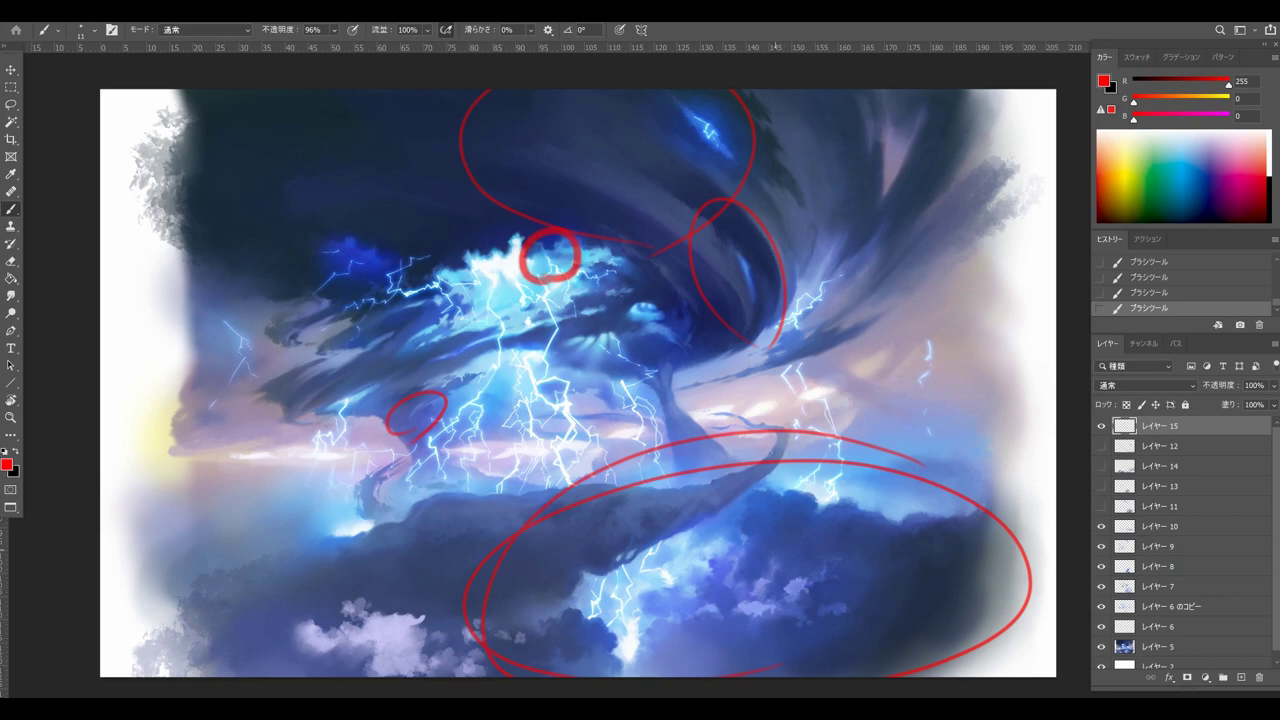
{"action": "mouse_move", "coordinate": [720, 518]}
{"action": "left_mouse_down"}
{"action": "mouse_move", "coordinate": [600, 645]}
{"action": "mouse_move", "coordinate": [725, 560]}
{"action": "mouse_move", "coordinate": [700, 582]}
{"action": "left_mouse_up"}
{"action": "mouse_move", "coordinate": [640, 668]}
{"action": "left_mouse_down"}
{"action": "mouse_move", "coordinate": [894, 500]}
{"action": "mouse_move", "coordinate": [1008, 620]}
{"action": "left_mouse_up"}
{"action": "key", "text": "ctrl+z"}
{"action": "left_click_drag", "start_coordinate": [741, 558], "coordinate": [816, 505]}
{"action": "left_click_drag", "start_coordinate": [772, 580], "coordinate": [871, 508]}
{"action": "left_click_drag", "start_coordinate": [775, 630], "coordinate": [920, 527]}
{"action": "left_click_drag", "start_coordinate": [888, 615], "coordinate": [985, 548]}
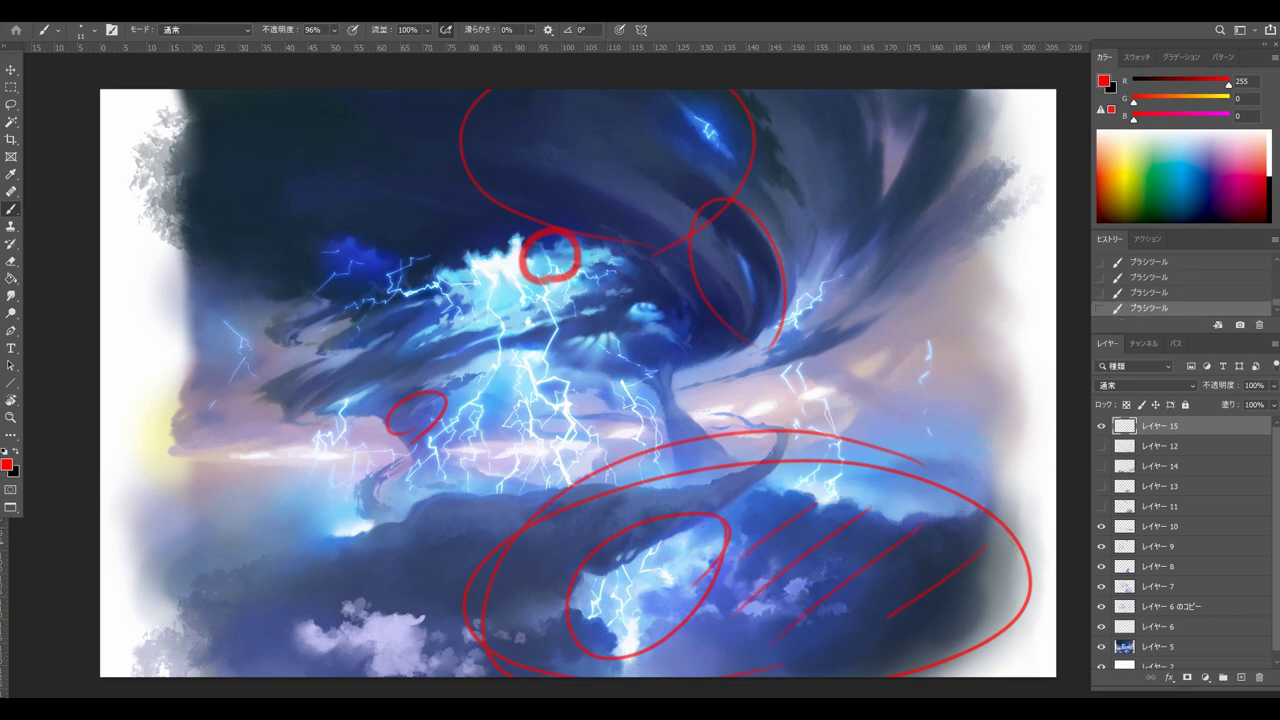
{"action": "left_click_drag", "start_coordinate": [656, 672], "coordinate": [704, 642]}
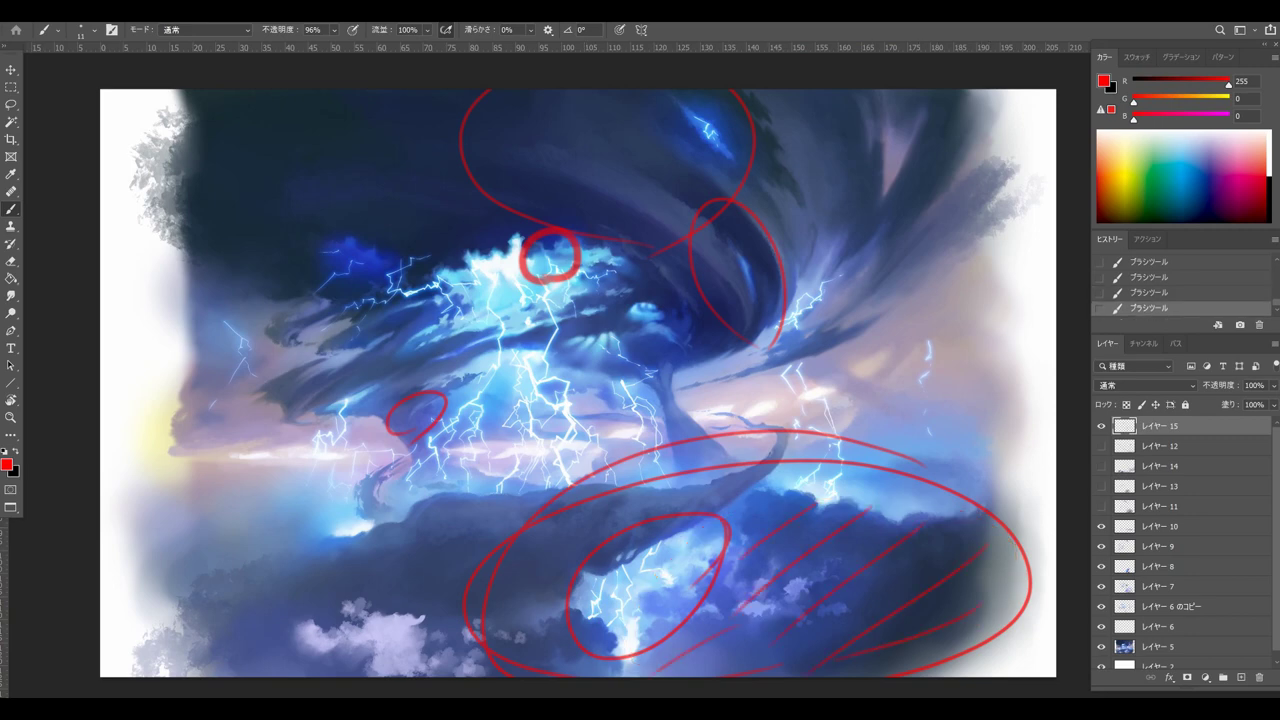
Step: Show レイヤー 11, check the painting without the red marks, and add red rings around the lower lightning and hatched dark clouds
{"action": "left_click", "coordinate": [1101, 506]}
{"action": "left_click", "coordinate": [1101, 426]}
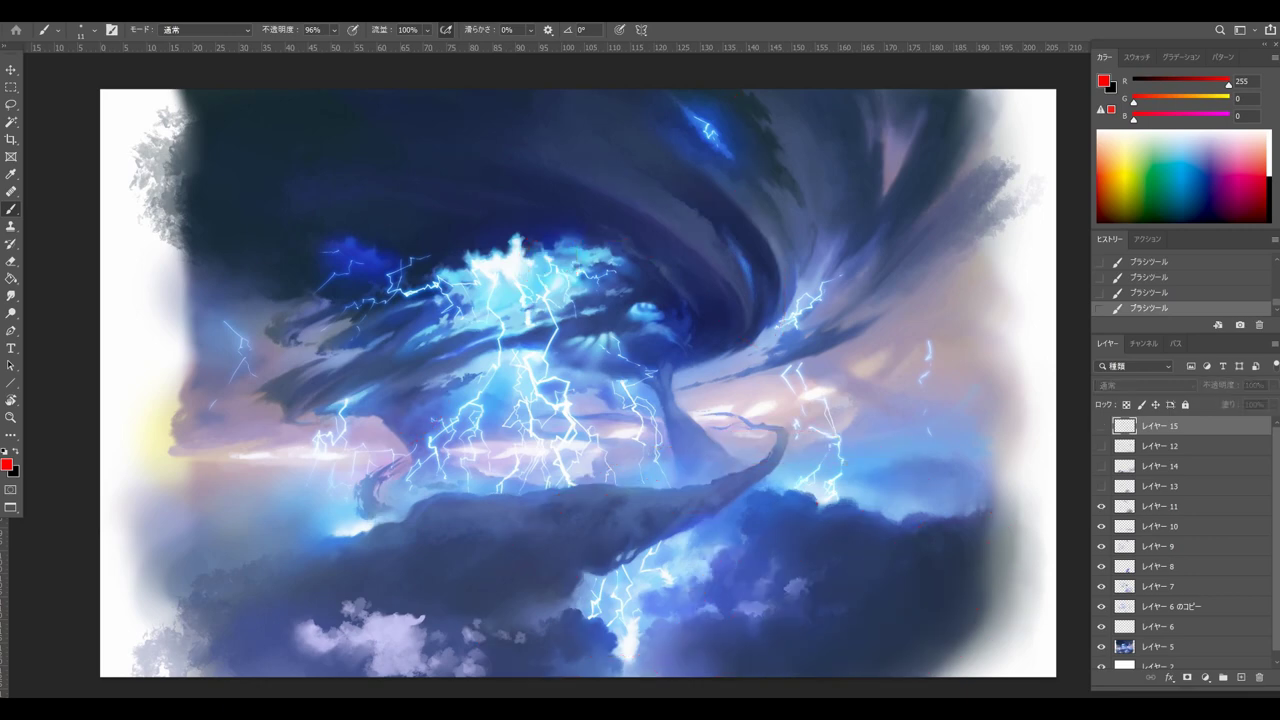
{"action": "left_click", "coordinate": [1101, 426]}
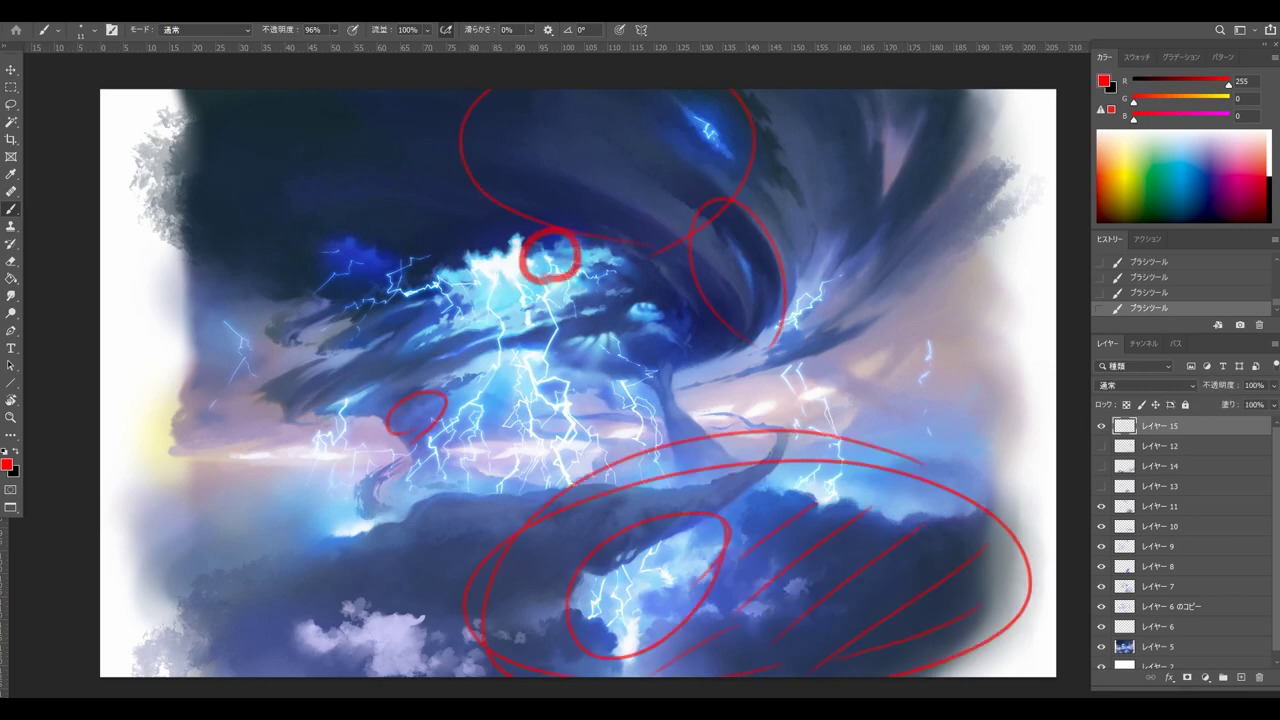
{"action": "mouse_move", "coordinate": [705, 625]}
{"action": "left_mouse_down"}
{"action": "mouse_move", "coordinate": [950, 515]}
{"action": "mouse_move", "coordinate": [675, 655]}
{"action": "mouse_move", "coordinate": [680, 630]}
{"action": "mouse_move", "coordinate": [547, 605]}
{"action": "left_mouse_up"}
{"action": "left_click_drag", "start_coordinate": [712, 524], "coordinate": [622, 636]}
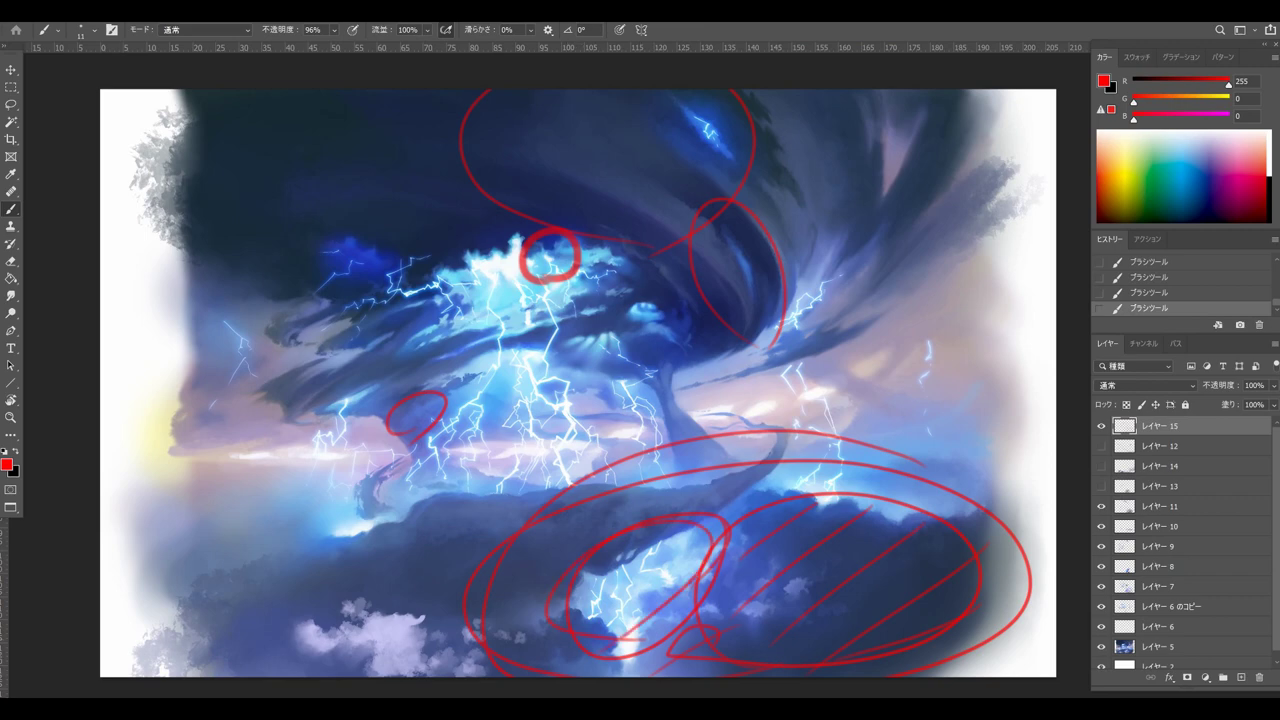
Step: Compare the painting with and without the red guides, and delete レイヤー 15
{"action": "left_click", "coordinate": [1101, 426]}
{"action": "left_click", "coordinate": [1101, 426]}
{"action": "left_click", "coordinate": [1101, 426]}
{"action": "mouse_move", "coordinate": [1150, 426]}
{"action": "left_mouse_down"}
{"action": "mouse_move", "coordinate": [1155, 658]}
{"action": "mouse_move", "coordinate": [1259, 677]}
{"action": "left_mouse_up"}
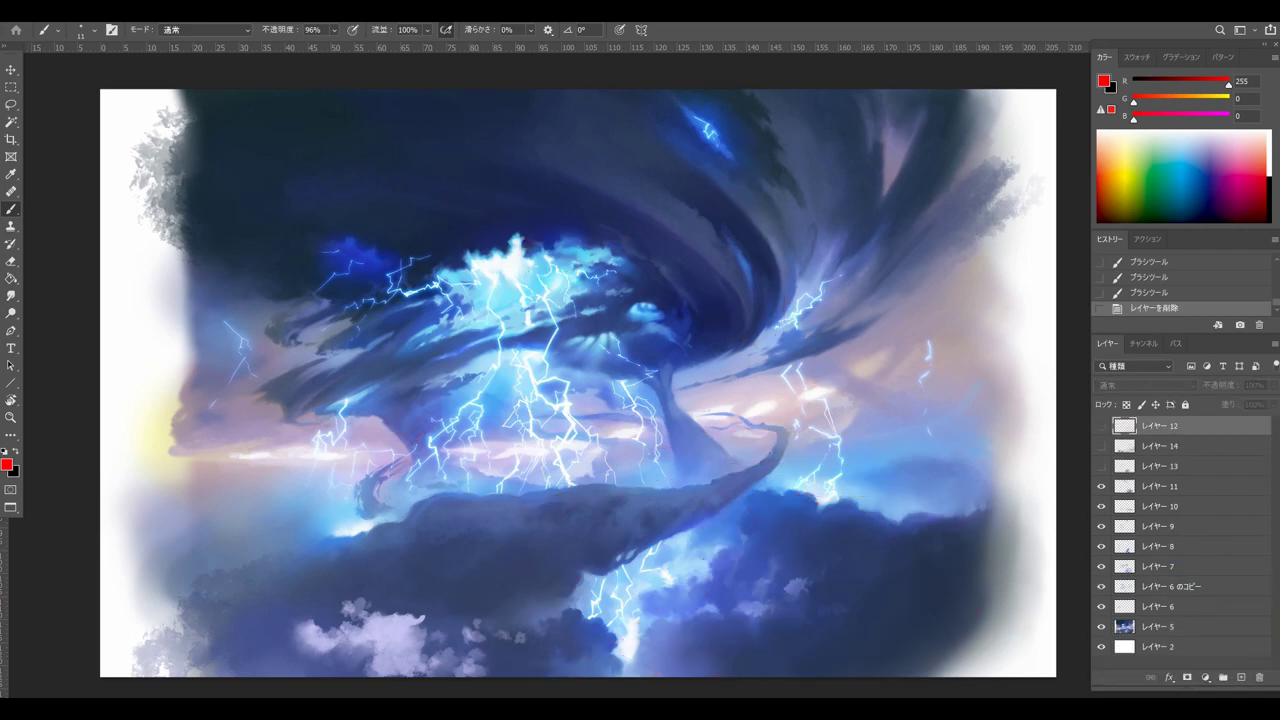
Step: Show レイヤー 13 and compare the painting with and without it and レイヤー 11
{"action": "left_click", "coordinate": [1101, 466]}
{"action": "left_click", "coordinate": [1101, 466]}
{"action": "left_click", "coordinate": [1101, 466]}
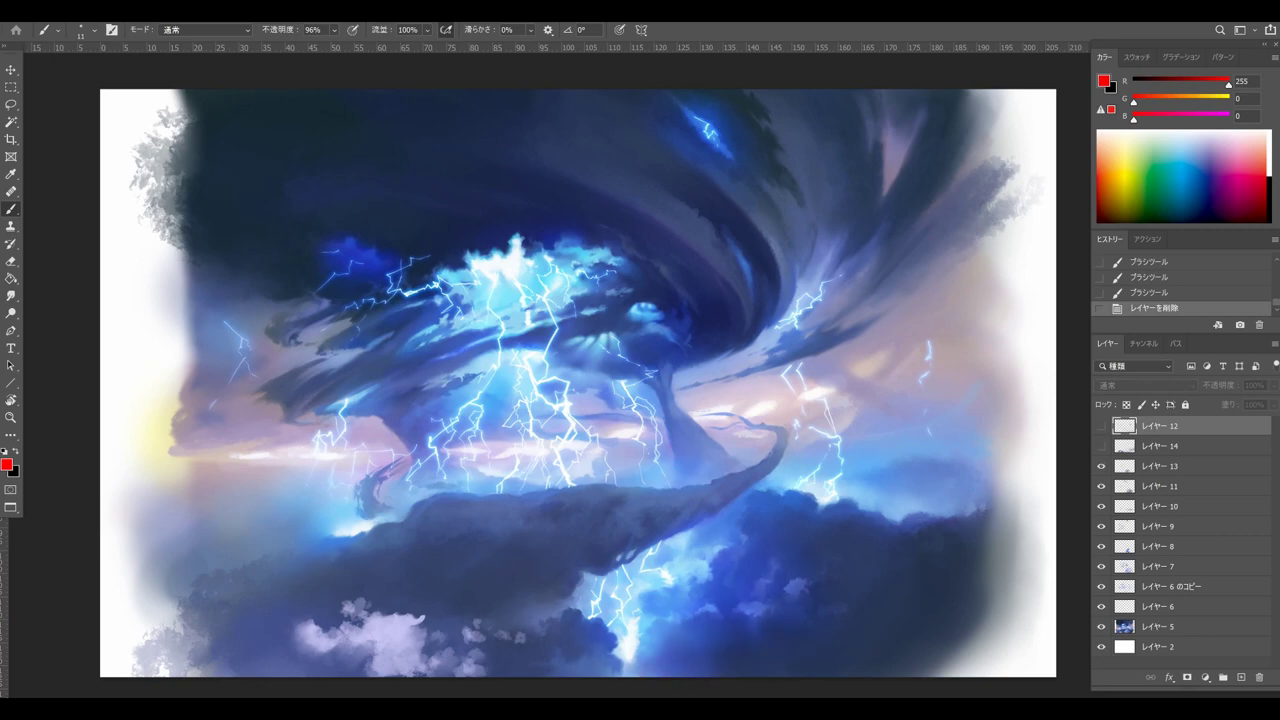
{"action": "left_click", "coordinate": [1101, 466]}
{"action": "left_click", "coordinate": [1101, 486]}
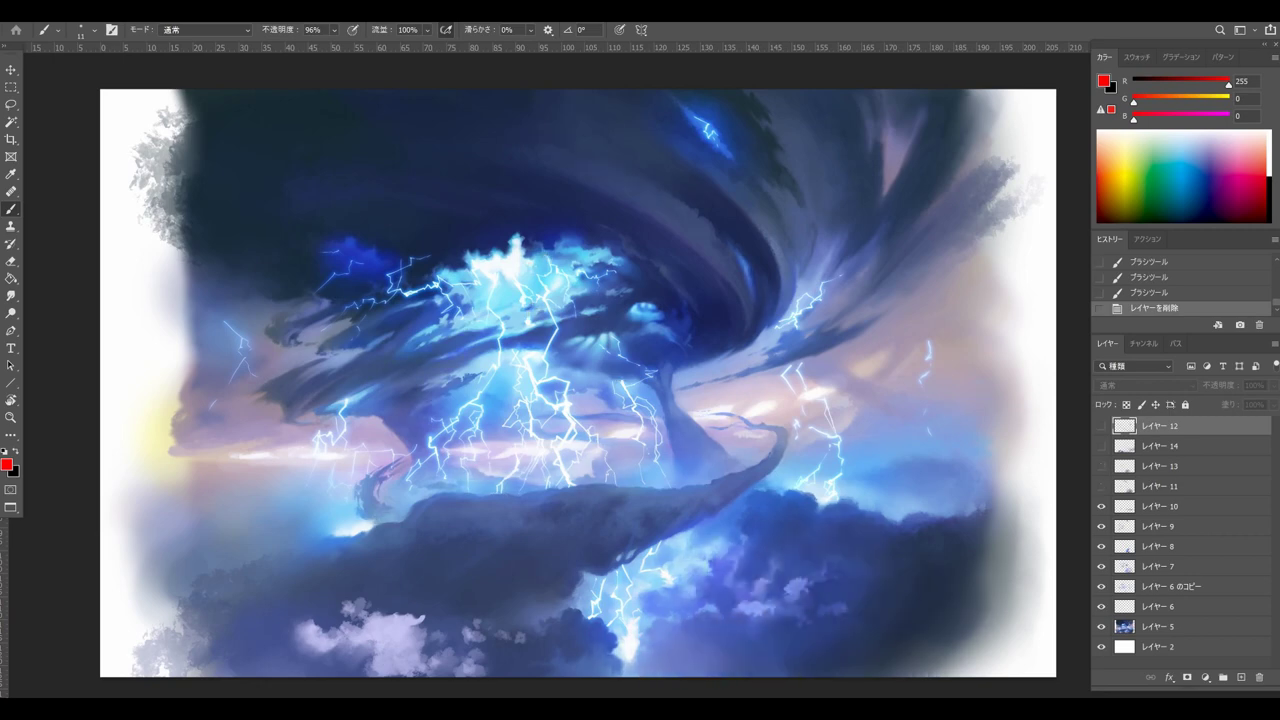
{"action": "left_click", "coordinate": [1101, 486]}
{"action": "left_click", "coordinate": [1101, 466]}
{"action": "left_click", "coordinate": [1101, 466]}
{"action": "left_click", "coordinate": [1101, 466]}
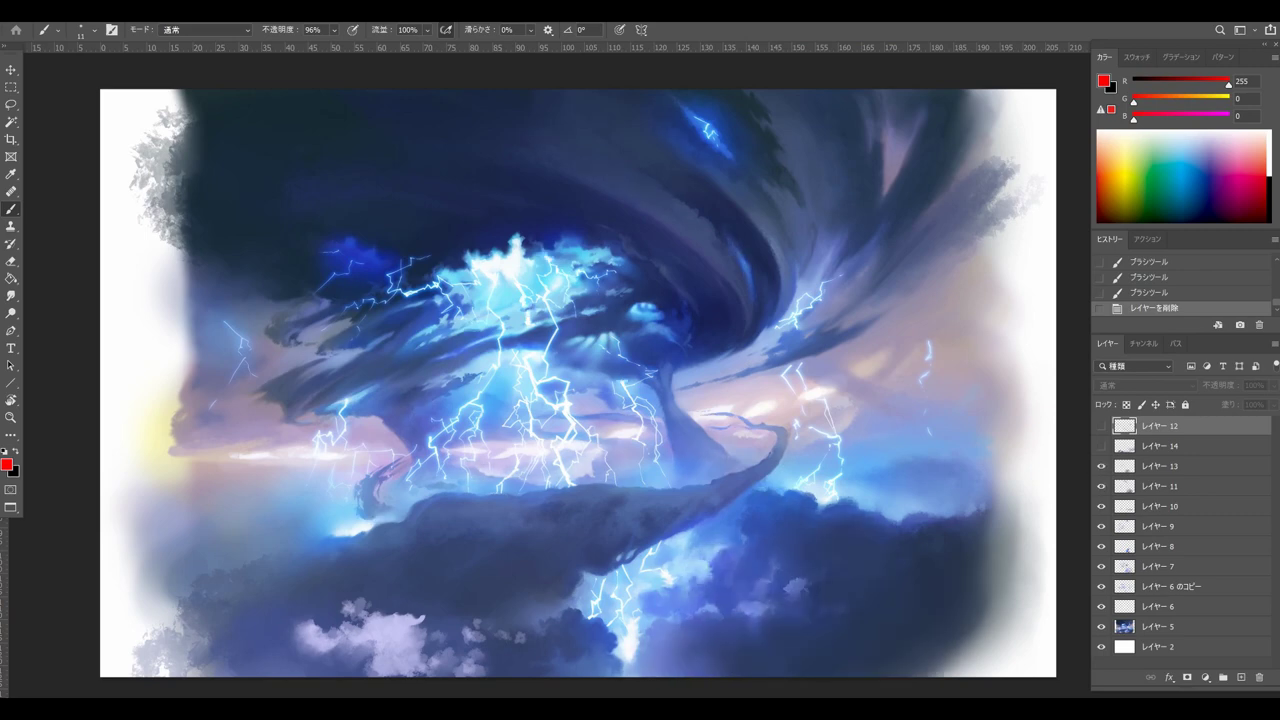
Step: On a new layer above レイヤー 12, ring the cloud bank and lower lightning in red, undo the last ring, and hide the layer
{"action": "left_click", "coordinate": [1162, 466]}
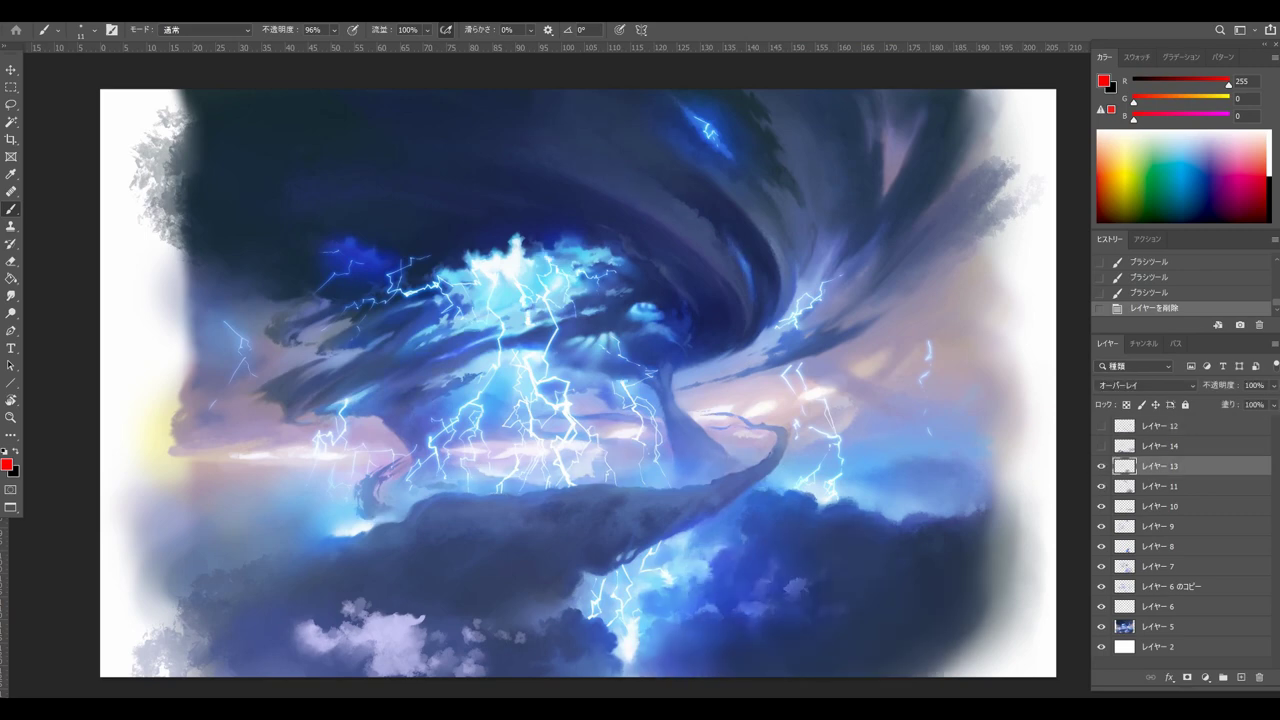
{"action": "left_click", "coordinate": [1160, 426]}
{"action": "left_click", "coordinate": [1241, 677]}
{"action": "mouse_move", "coordinate": [531, 556]}
{"action": "left_mouse_down"}
{"action": "mouse_move", "coordinate": [638, 628]}
{"action": "mouse_move", "coordinate": [585, 572]}
{"action": "left_mouse_up"}
{"action": "mouse_move", "coordinate": [425, 577]}
{"action": "left_mouse_down"}
{"action": "mouse_move", "coordinate": [368, 505]}
{"action": "mouse_move", "coordinate": [660, 505]}
{"action": "left_mouse_up"}
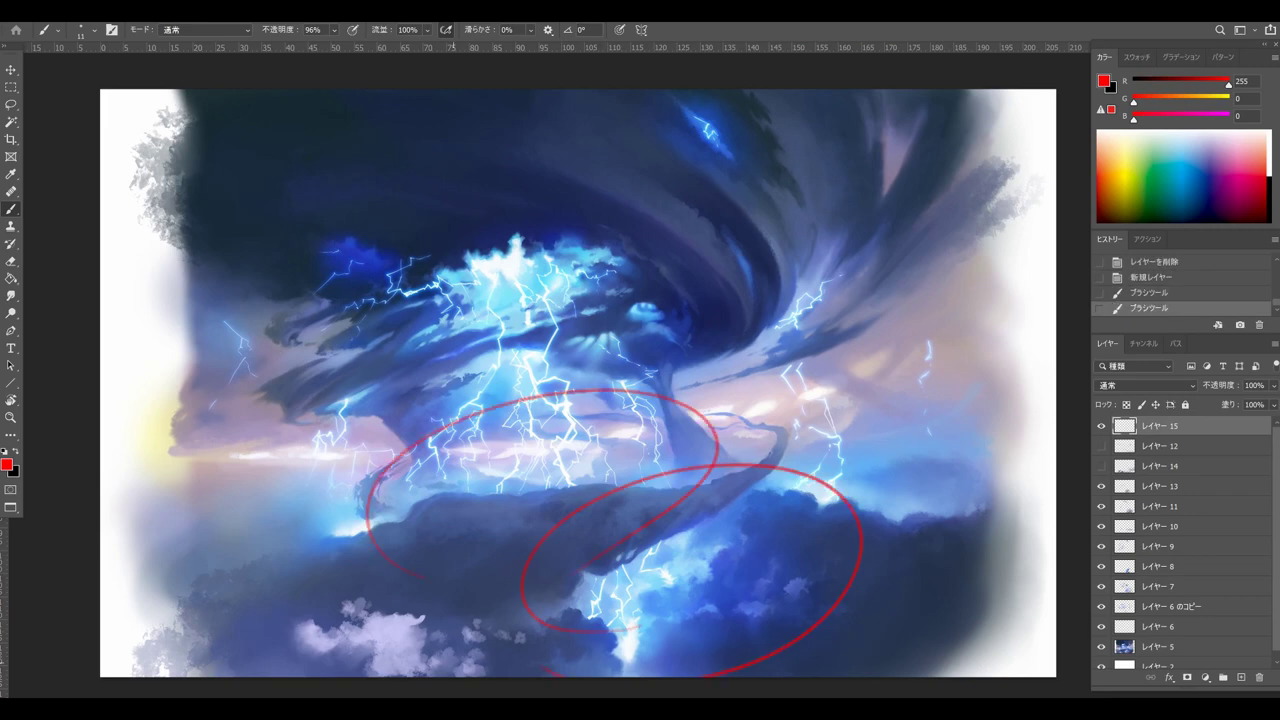
{"action": "key", "text": "ctrl+z"}
{"action": "left_click", "coordinate": [1101, 426]}
Step: Check the effect of レイヤー 13, and show レイヤー 14 while comparing the lower clouds with and without it
{"action": "left_click", "coordinate": [1101, 486]}
{"action": "left_click", "coordinate": [1101, 486]}
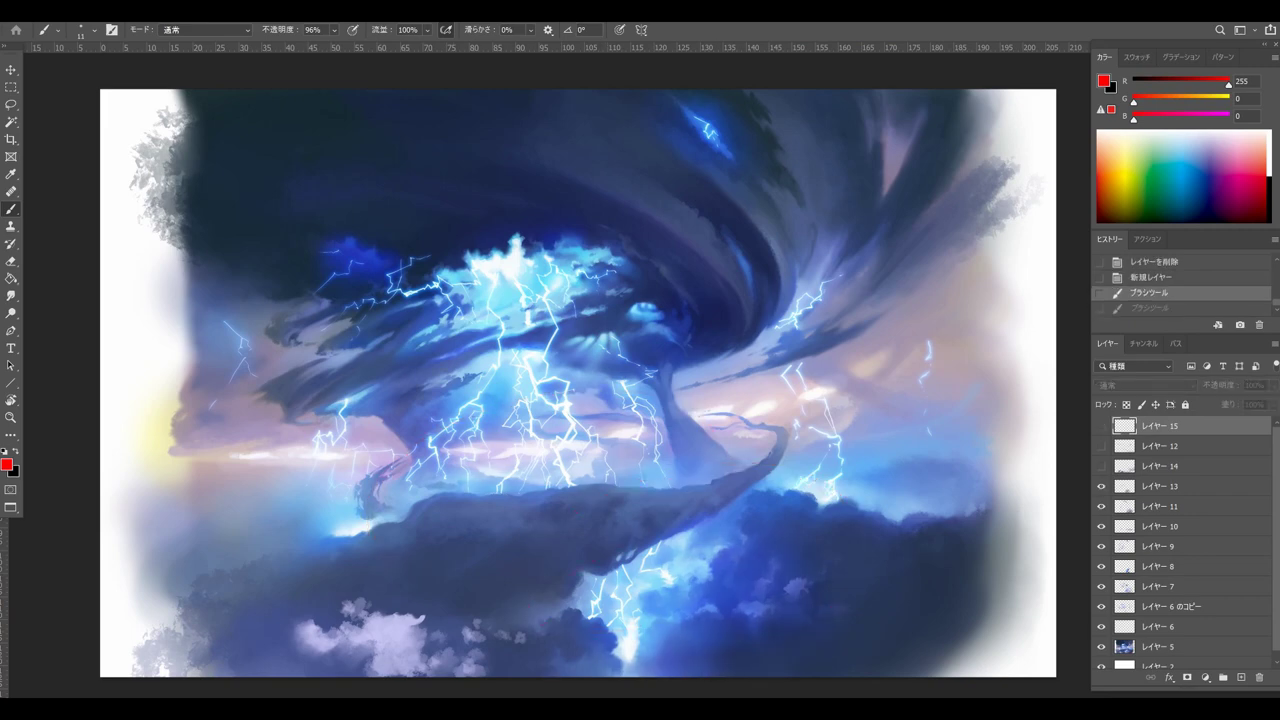
{"action": "left_click", "coordinate": [1101, 466]}
{"action": "left_click", "coordinate": [1101, 466]}
{"action": "left_click", "coordinate": [1101, 466]}
{"action": "left_click", "coordinate": [1101, 466]}
{"action": "left_click", "coordinate": [1101, 466]}
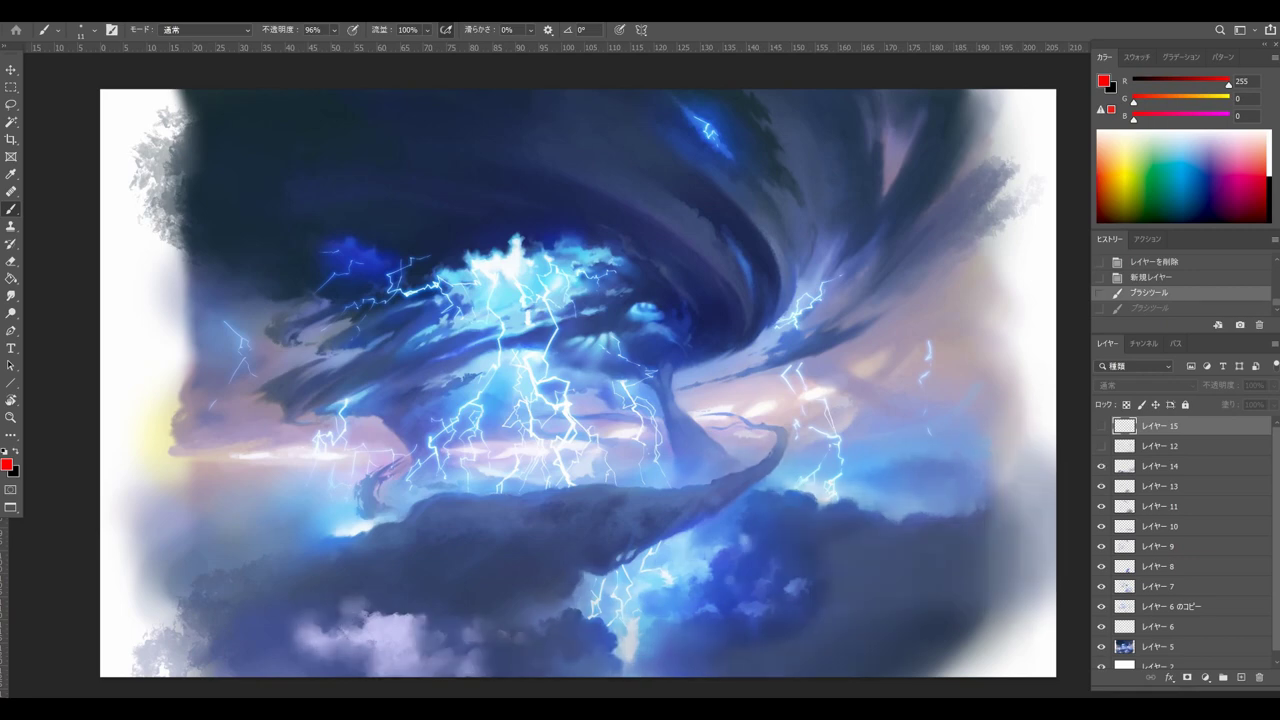
{"action": "left_click", "coordinate": [1101, 466]}
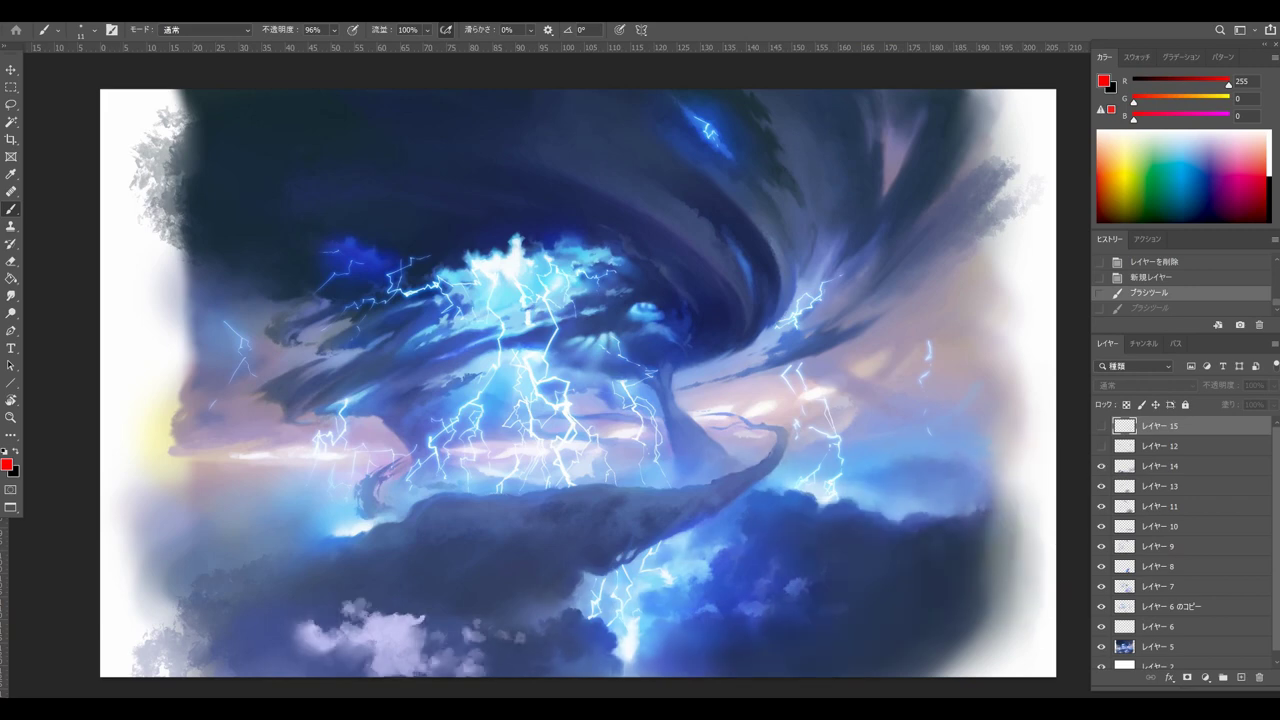
{"action": "left_click", "coordinate": [1101, 466]}
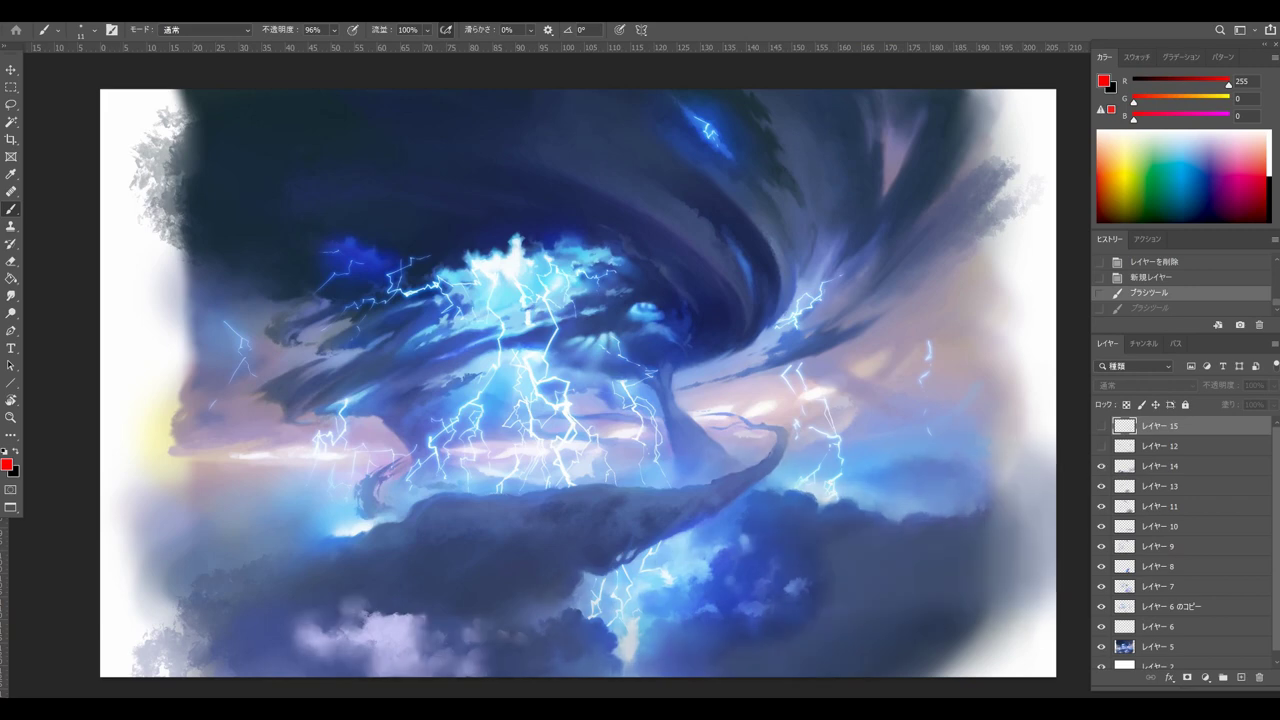
Step: Select レイヤー 14 and turn off sampling of all layers for the Smudge tool
{"action": "key", "text": "e"}
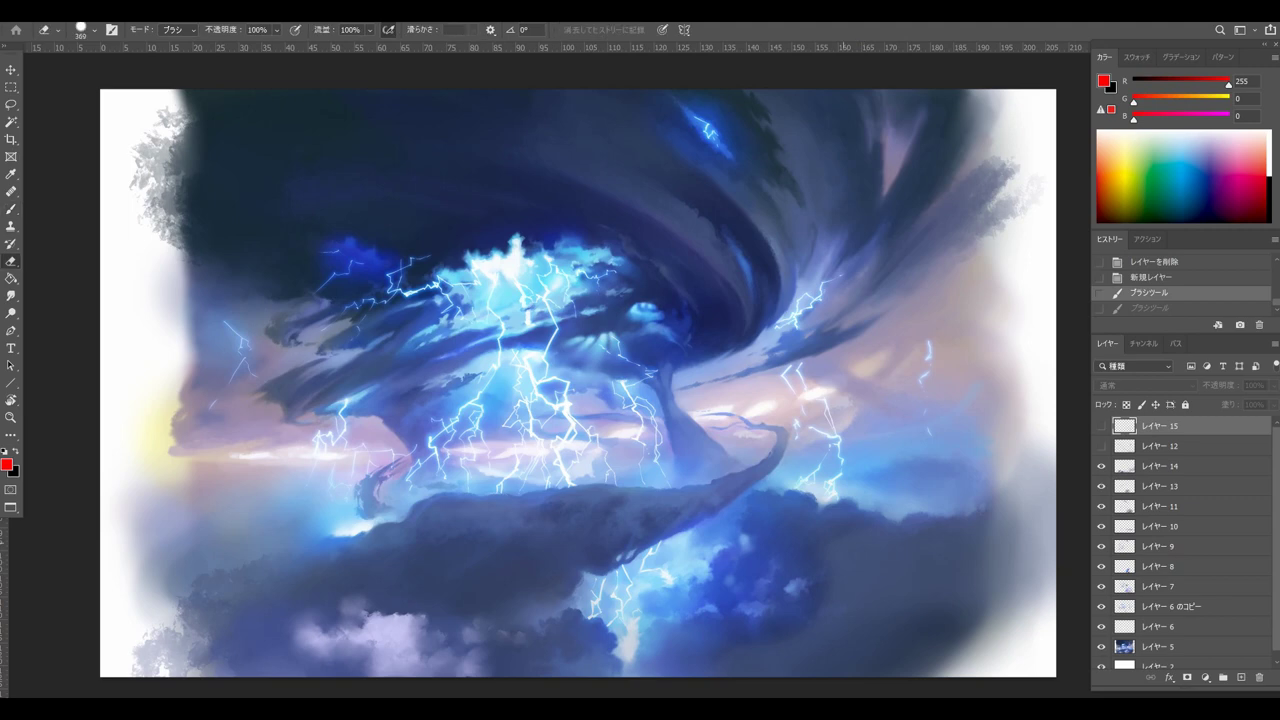
{"action": "left_click", "coordinate": [1160, 466]}
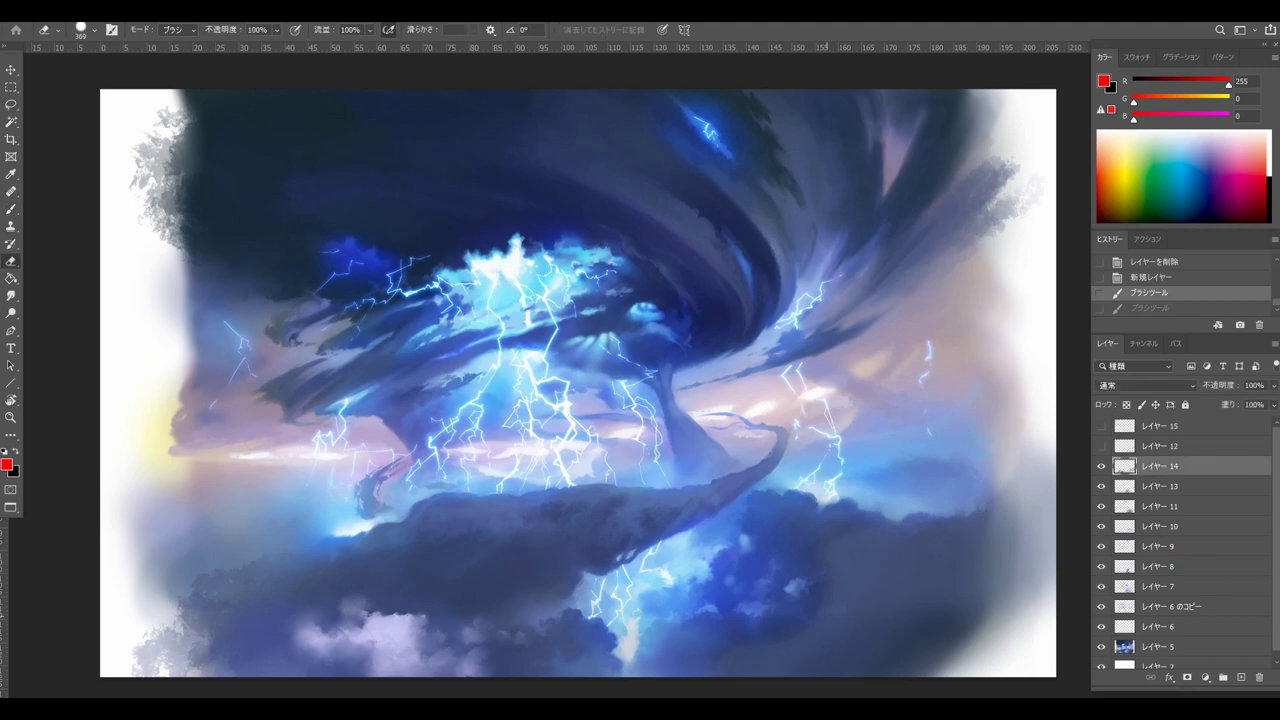
{"action": "key", "text": "r"}
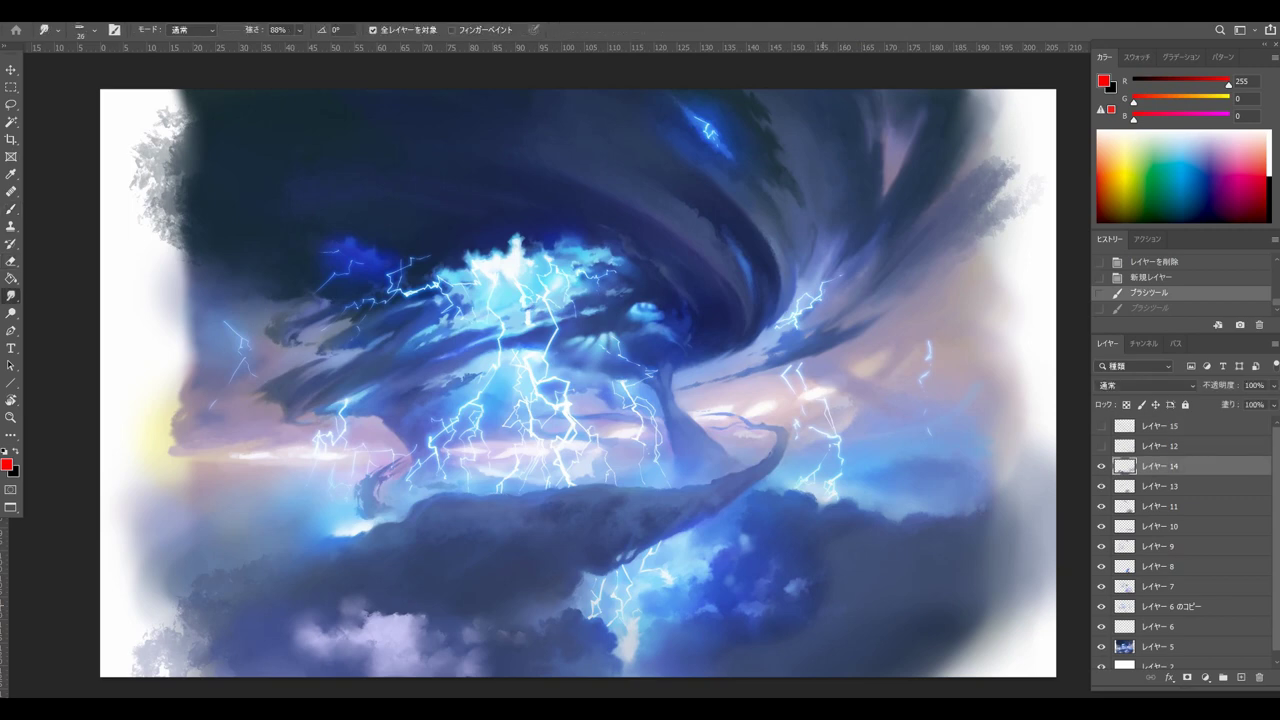
{"action": "left_click_drag", "start_coordinate": [793, 641], "coordinate": [826, 582]}
{"action": "key", "text": "ctrl+z"}
{"action": "left_click", "coordinate": [373, 30]}
Step: Try a smudge across the blue clouds beside the lower lightning, and undo back past the red ring on レイヤー 15
{"action": "left_click_drag", "start_coordinate": [753, 545], "coordinate": [693, 563]}
{"action": "key", "text": "ctrl+alt+z"}
{"action": "key", "text": "ctrl+alt+z"}
{"action": "key", "text": "ctrl+alt+z"}
{"action": "key", "text": "ctrl+alt+z"}
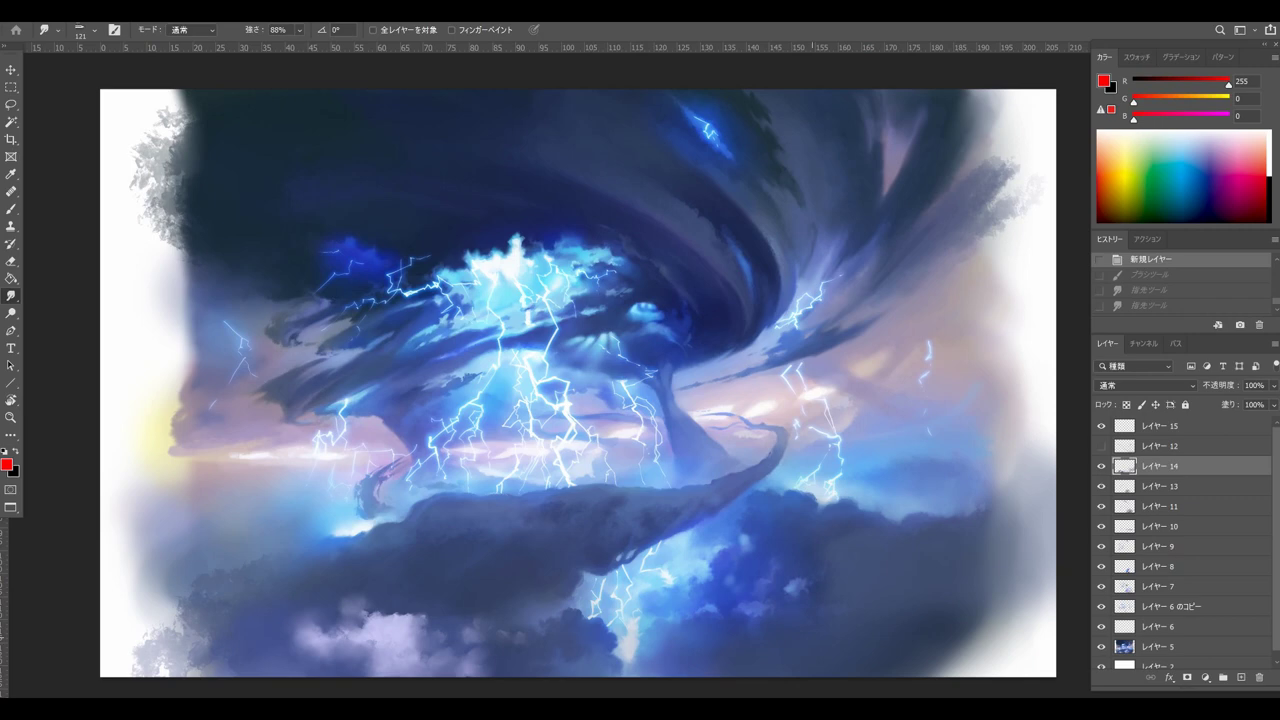
Step: Smudge the haze over the lower-right clouds on レイヤー 14 at 90% strength, and compare the painting with and without that layer
{"action": "mouse_move", "coordinate": [854, 555]}
{"action": "left_mouse_down"}
{"action": "mouse_move", "coordinate": [868, 551]}
{"action": "mouse_move", "coordinate": [868, 569]}
{"action": "left_mouse_up"}
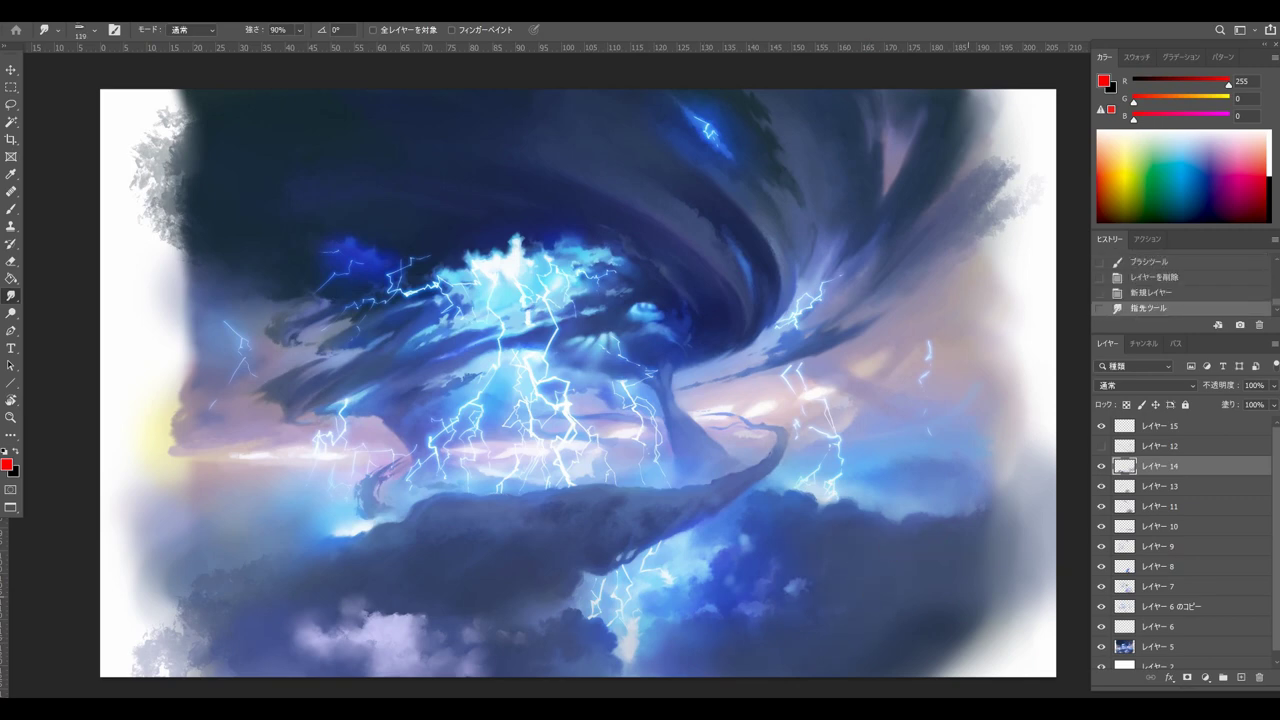
{"action": "left_click_drag", "start_coordinate": [937, 628], "coordinate": [977, 625]}
{"action": "left_click", "coordinate": [1101, 466]}
{"action": "left_click", "coordinate": [1101, 466]}
{"action": "key", "text": "ctrl+z"}
{"action": "key", "text": "ctrl+shift+z"}
{"action": "left_click_drag", "start_coordinate": [284, 636], "coordinate": [326, 643]}
{"action": "key", "text": "ctrl+z"}
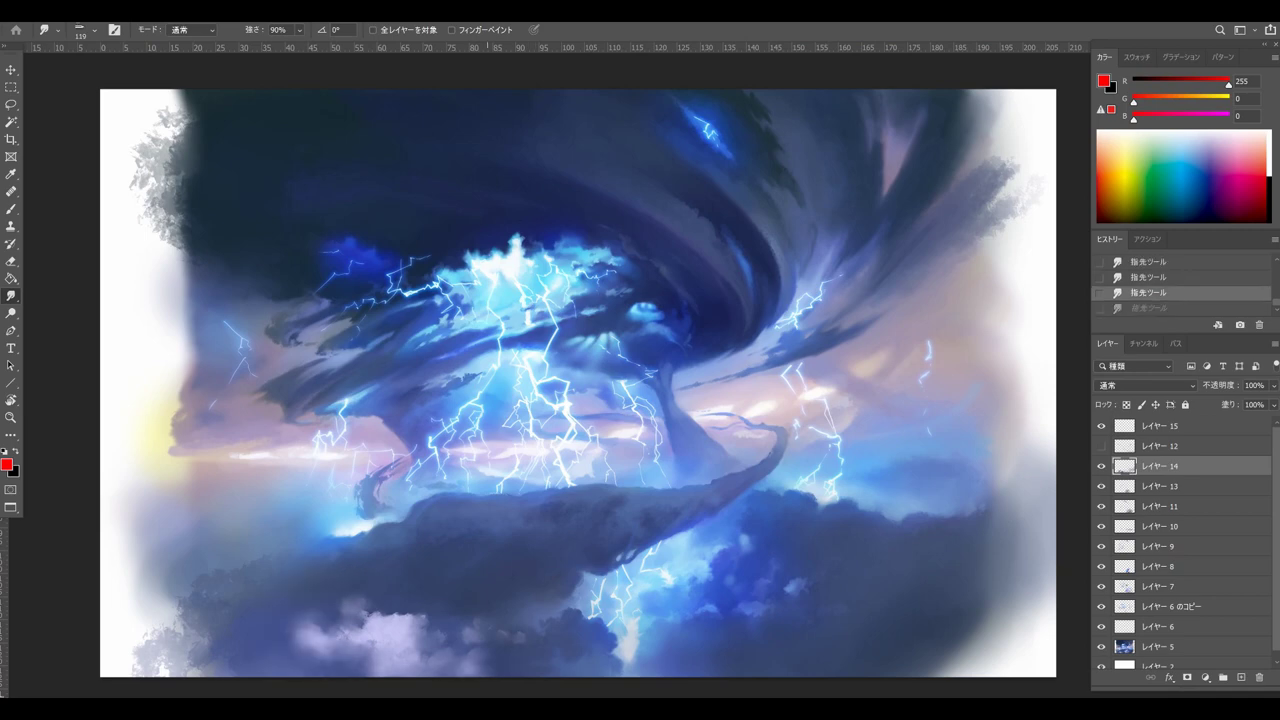
Step: Show レイヤー 12, hide レイヤー 15, and compare the painting with and without the pale wind streaks
{"action": "left_click", "coordinate": [1101, 446]}
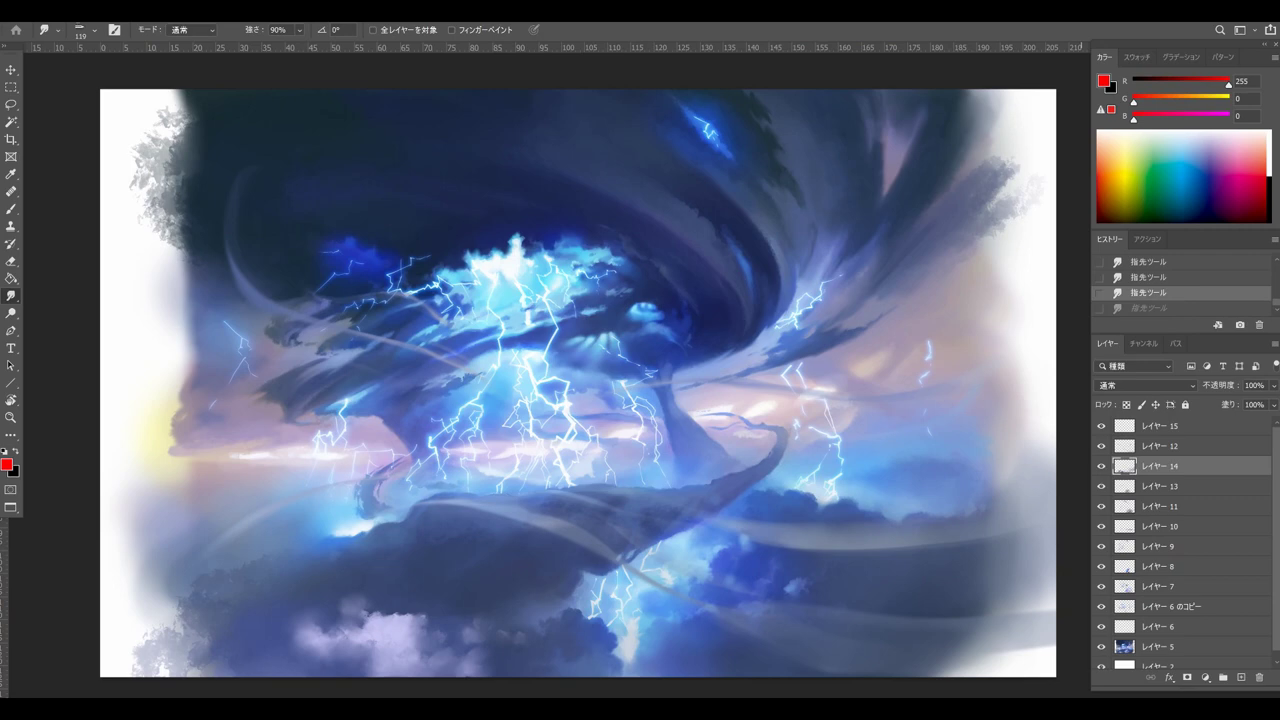
{"action": "left_click", "coordinate": [1101, 446]}
{"action": "left_click", "coordinate": [1101, 446]}
{"action": "left_click", "coordinate": [1101, 426]}
{"action": "left_click", "coordinate": [1101, 446]}
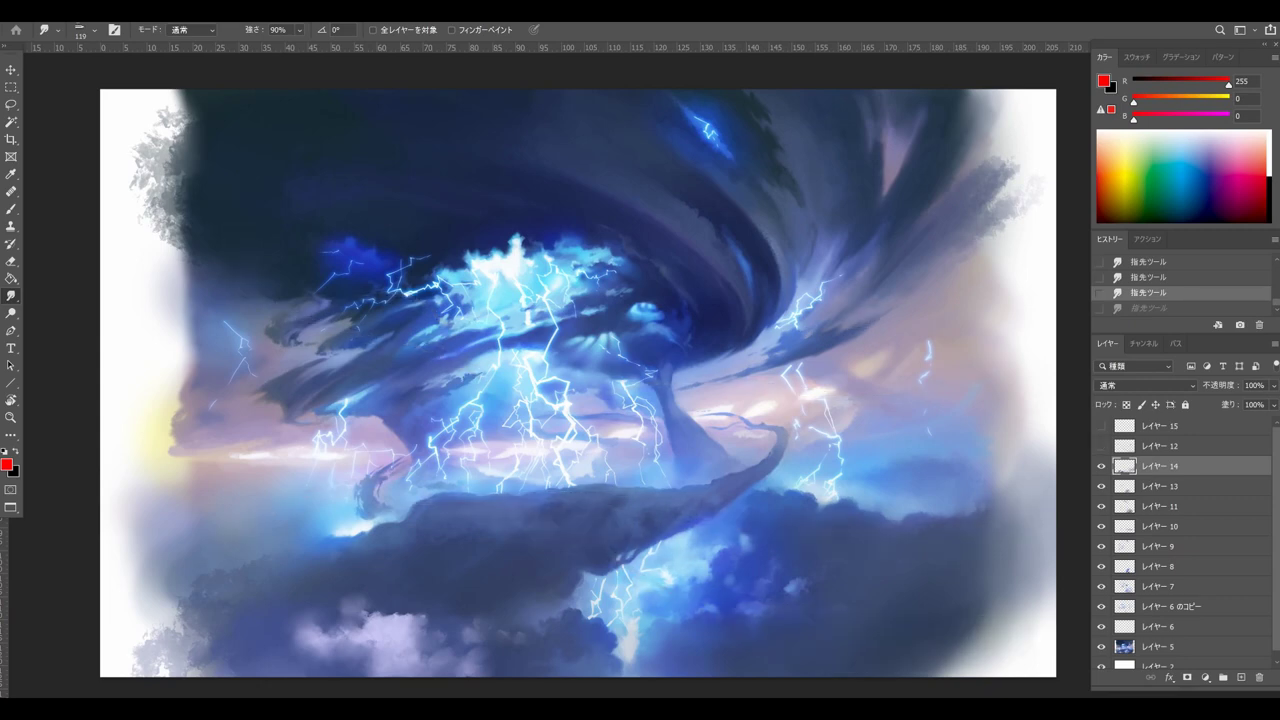
{"action": "left_click", "coordinate": [1101, 446]}
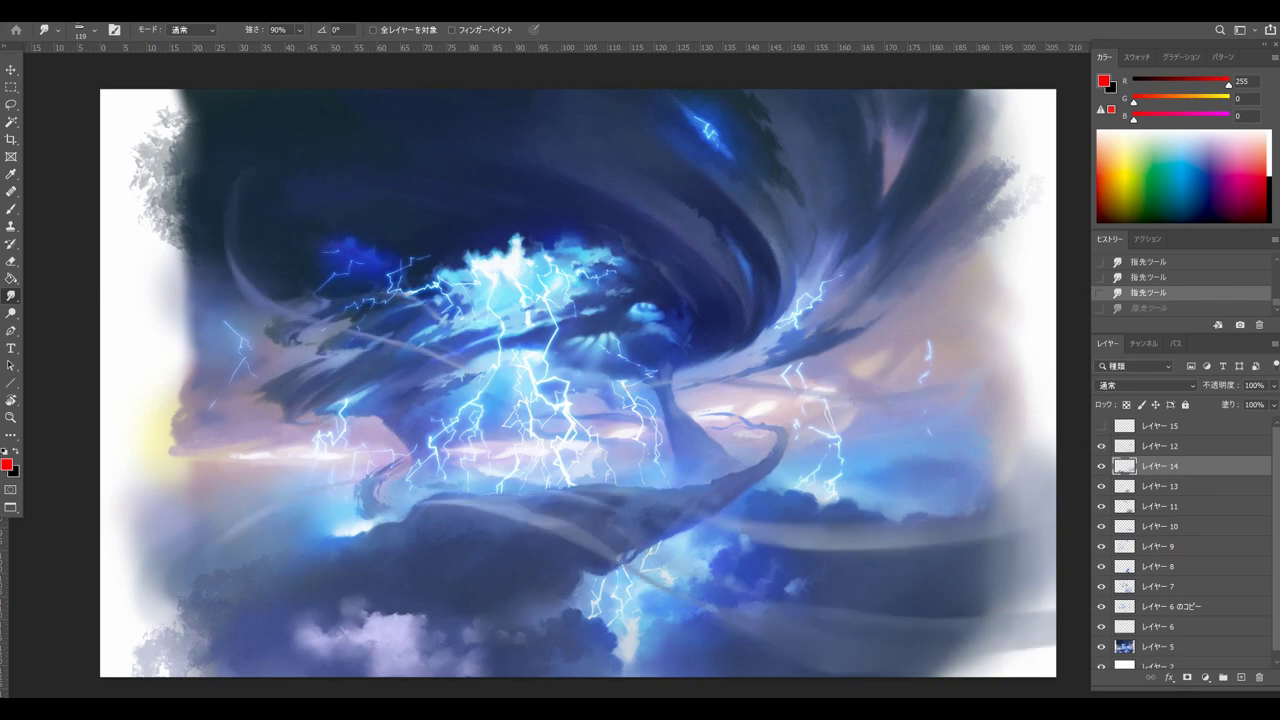
{"action": "left_click", "coordinate": [1101, 446]}
{"action": "left_click", "coordinate": [1101, 446]}
{"action": "left_click", "coordinate": [1101, 446]}
{"action": "left_click", "coordinate": [1101, 446]}
{"action": "left_click", "coordinate": [1101, 446]}
{"action": "left_click", "coordinate": [1101, 446]}
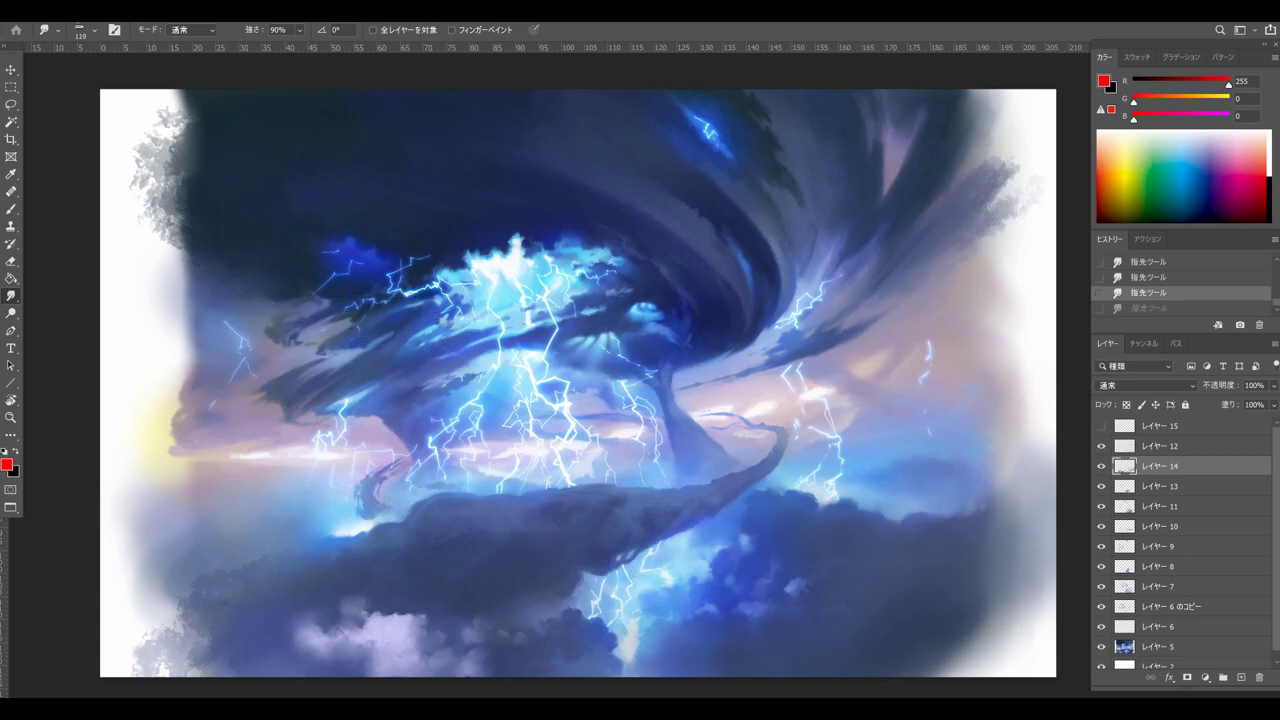
Step: Select レイヤー 12, and give the Brush a flattened tip with scattering turned off
{"action": "left_click", "coordinate": [1125, 446]}
{"action": "left_click_drag", "start_coordinate": [923, 500], "coordinate": [906, 500]}
{"action": "key", "text": "F5"}
{"action": "key", "text": "F5"}
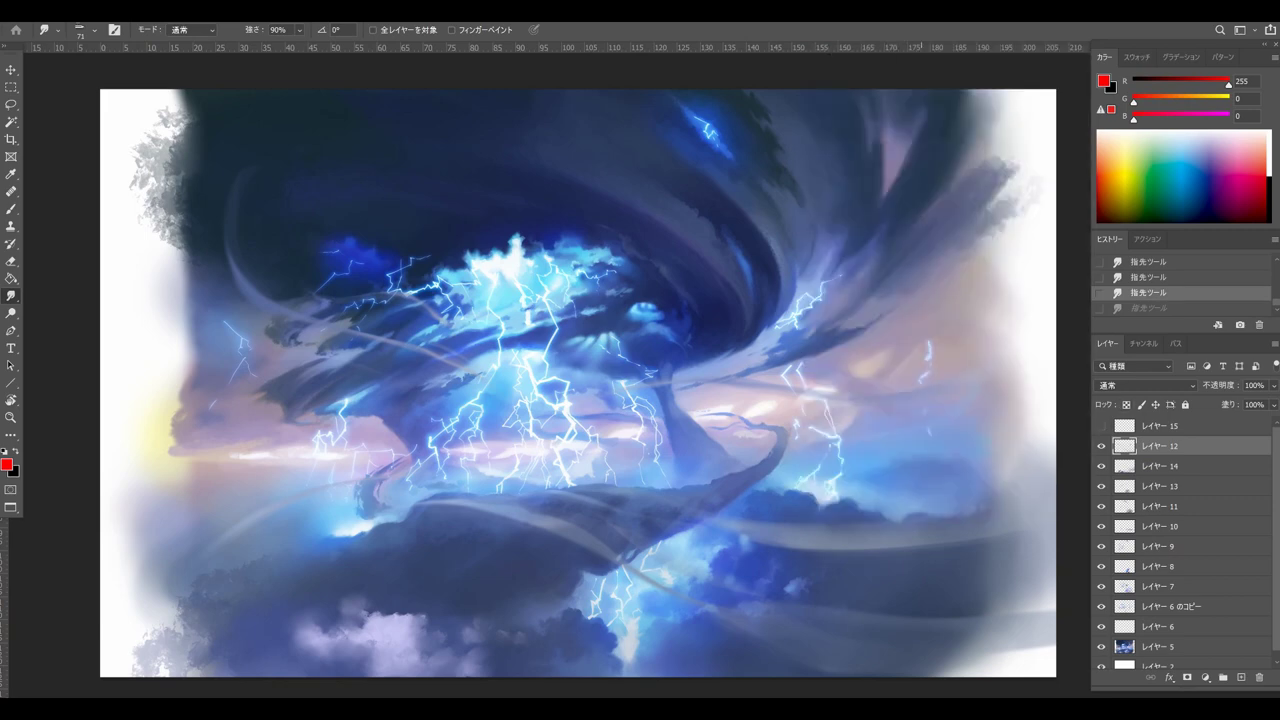
{"action": "key", "text": "b"}
{"action": "left_click_drag", "start_coordinate": [874, 346], "coordinate": [892, 346]}
{"action": "key", "text": "F5"}
{"action": "left_click", "coordinate": [823, 140]}
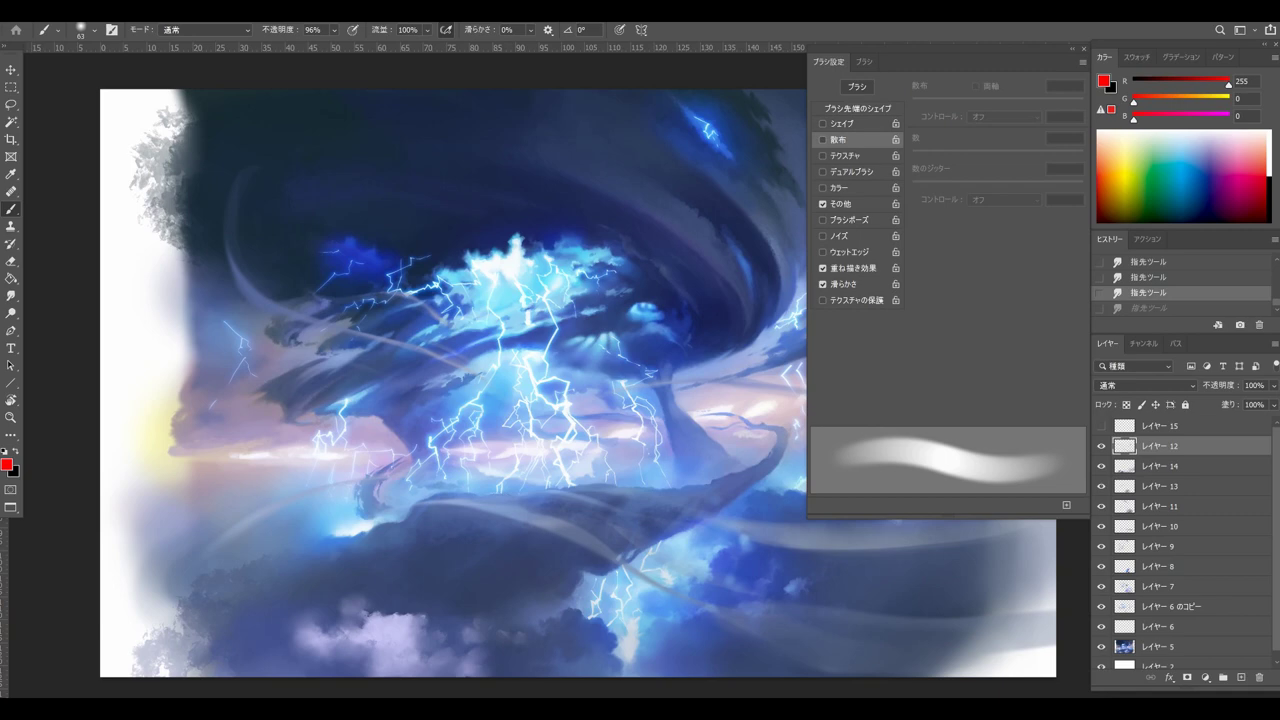
{"action": "left_click", "coordinate": [858, 108]}
{"action": "left_click_drag", "start_coordinate": [1060, 285], "coordinate": [1060, 297]}
{"action": "key", "text": "F5"}
Step: Add a new layer above レイヤー 12 and set the brush colour to grey, RGB 162, 169, 174
{"action": "key", "text": "ctrl+alt+shift+n"}
{"action": "mouse_move", "coordinate": [940, 471]}
{"action": "left_mouse_down"}
{"action": "mouse_move", "coordinate": [914, 489]}
{"action": "mouse_move", "coordinate": [686, 474]}
{"action": "mouse_move", "coordinate": [428, 540]}
{"action": "left_mouse_up"}
{"action": "key", "text": "ctrl+z"}
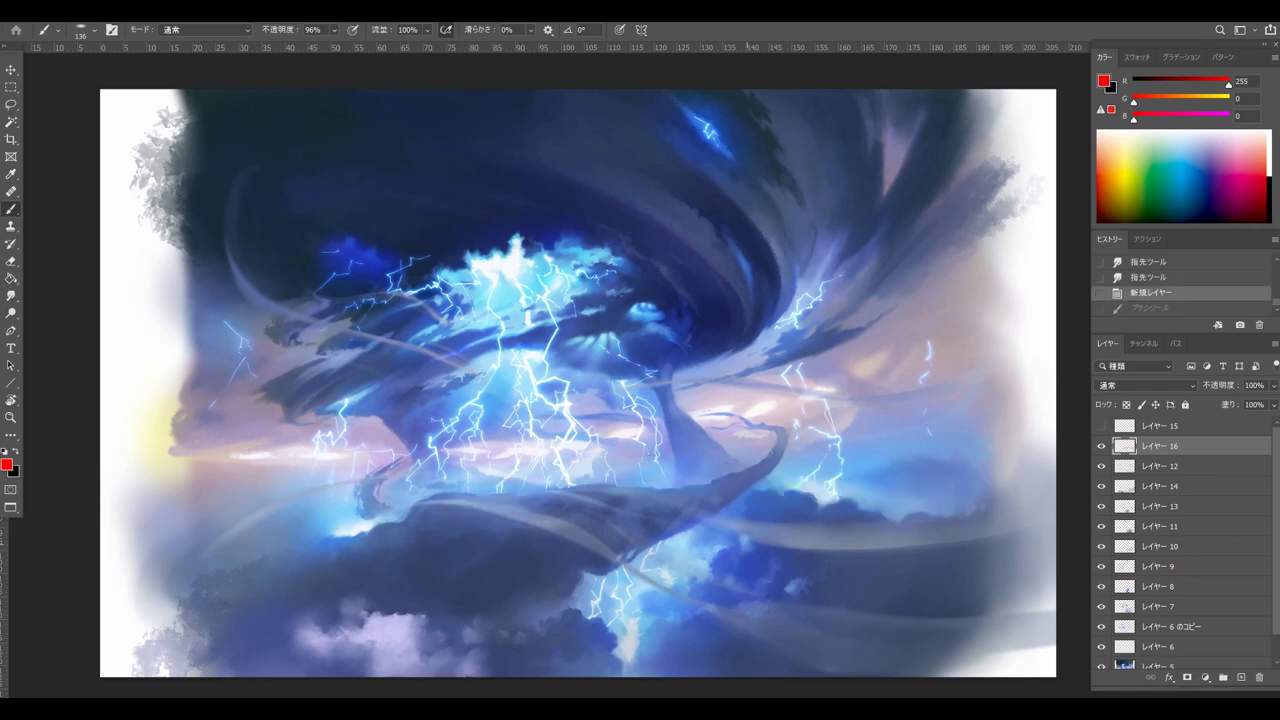
{"action": "left_click", "coordinate": [7, 464]}
{"action": "left_click_drag", "start_coordinate": [510, 244], "coordinate": [517, 222]}
{"action": "mouse_move", "coordinate": [657, 303]}
{"action": "left_mouse_down"}
{"action": "mouse_move", "coordinate": [657, 279]}
{"action": "mouse_move", "coordinate": [657, 290]}
{"action": "left_mouse_up"}
{"action": "left_click_drag", "start_coordinate": [522, 296], "coordinate": [484, 272]}
{"action": "left_click", "coordinate": [779, 211]}
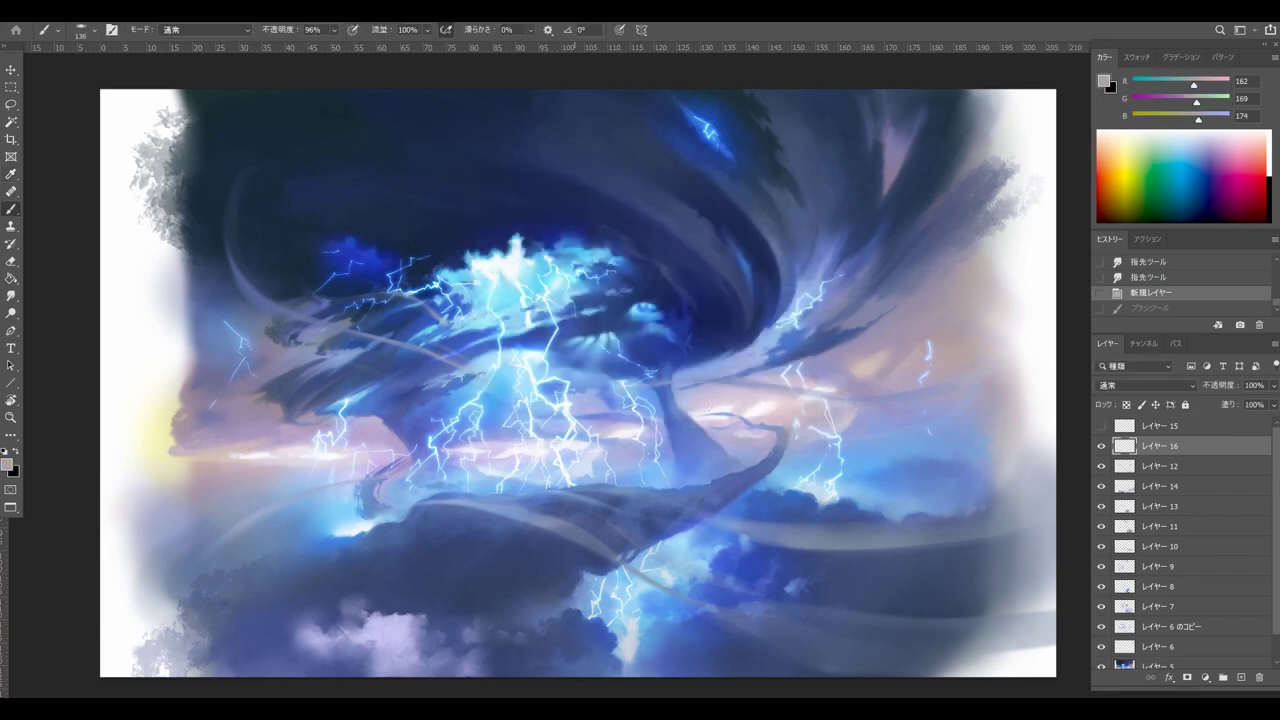
Step: Sample near-white from the lightning, and paint a translucent S-shaped wind streak from the upper-right swirl down past the centre
{"action": "mouse_move", "coordinate": [943, 292]}
{"action": "left_mouse_down"}
{"action": "mouse_move", "coordinate": [843, 368]}
{"action": "mouse_move", "coordinate": [884, 401]}
{"action": "mouse_move", "coordinate": [876, 423]}
{"action": "left_mouse_up"}
{"action": "key", "text": "ctrl+z"}
{"action": "left_click", "coordinate": [572, 422], "text": "alt"}
{"action": "left_click_drag", "start_coordinate": [902, 194], "coordinate": [909, 203]}
{"action": "left_click_drag", "start_coordinate": [856, 138], "coordinate": [715, 280]}
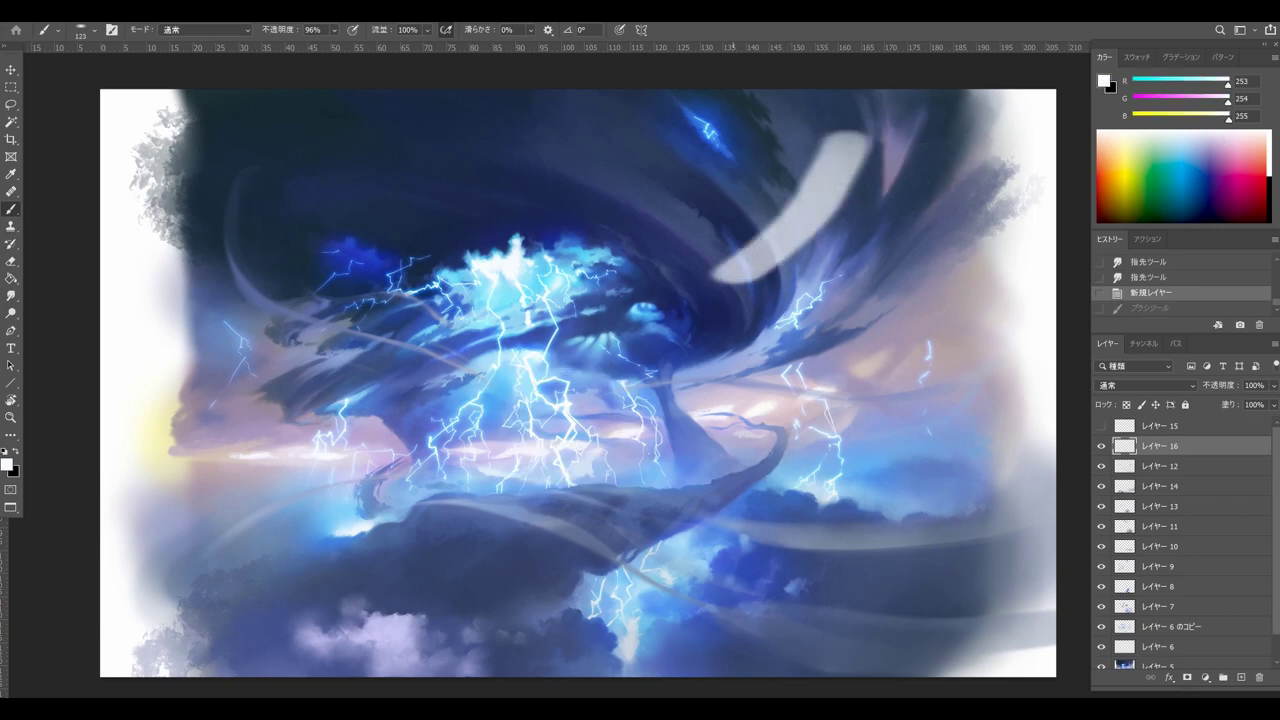
{"action": "key", "text": "ctrl+z"}
{"action": "mouse_move", "coordinate": [858, 140]}
{"action": "left_mouse_down"}
{"action": "mouse_move", "coordinate": [730, 285]}
{"action": "mouse_move", "coordinate": [612, 362]}
{"action": "mouse_move", "coordinate": [578, 405]}
{"action": "left_mouse_up"}
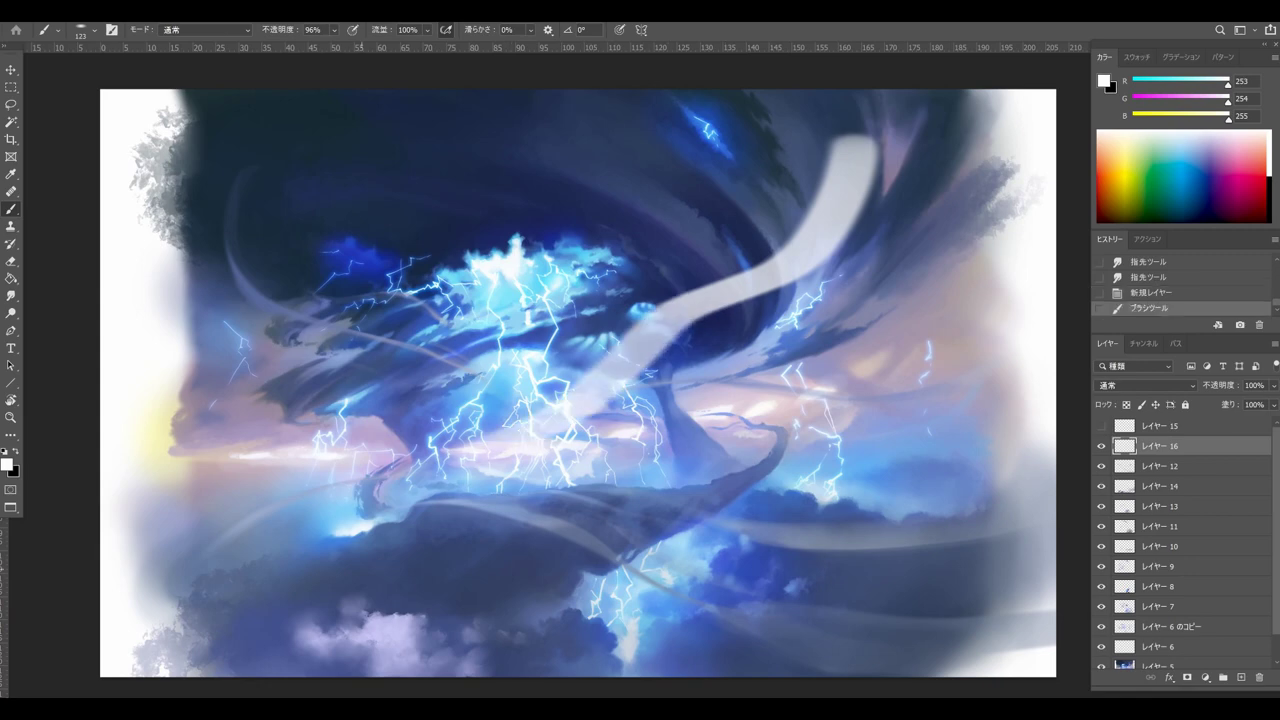
{"action": "key", "text": "ctrl+z"}
{"action": "left_click_drag", "start_coordinate": [852, 138], "coordinate": [705, 235]}
{"action": "key", "text": "ctrl+z"}
{"action": "mouse_move", "coordinate": [700, 138]}
{"action": "left_mouse_down"}
{"action": "mouse_move", "coordinate": [760, 138]}
{"action": "mouse_move", "coordinate": [810, 310]}
{"action": "mouse_move", "coordinate": [445, 425]}
{"action": "left_mouse_up"}
{"action": "key", "text": "ctrl+z"}
{"action": "mouse_move", "coordinate": [885, 135]}
{"action": "left_mouse_down"}
{"action": "mouse_move", "coordinate": [870, 245]}
{"action": "mouse_move", "coordinate": [632, 358]}
{"action": "mouse_move", "coordinate": [460, 396]}
{"action": "mouse_move", "coordinate": [533, 436]}
{"action": "left_mouse_up"}
Step: Set the Eraser's hardness to 54%, and trim the white streak's lower edge and upper end into tapered curves
{"action": "key", "text": "e"}
{"action": "key", "text": "F5"}
{"action": "left_click_drag", "start_coordinate": [1037, 356], "coordinate": [1010, 356]}
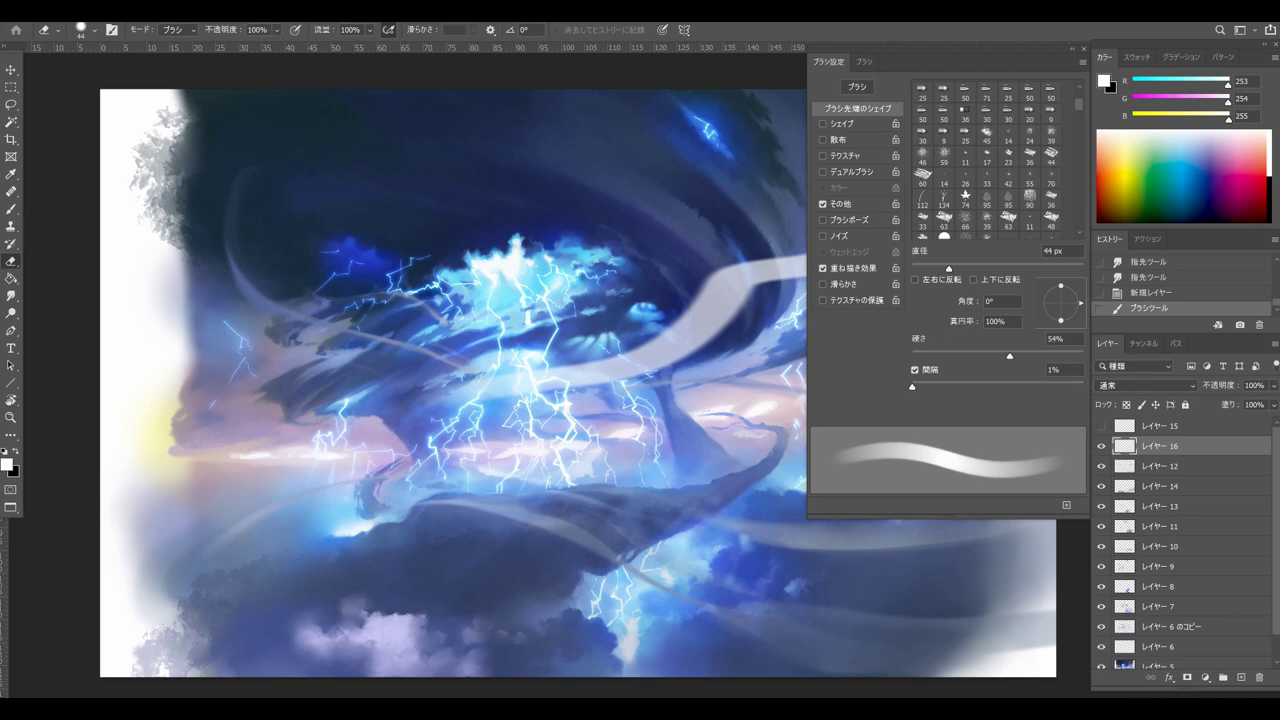
{"action": "key", "text": "F5"}
{"action": "left_click_drag", "start_coordinate": [432, 401], "coordinate": [441, 401]}
{"action": "left_click_drag", "start_coordinate": [440, 403], "coordinate": [646, 386]}
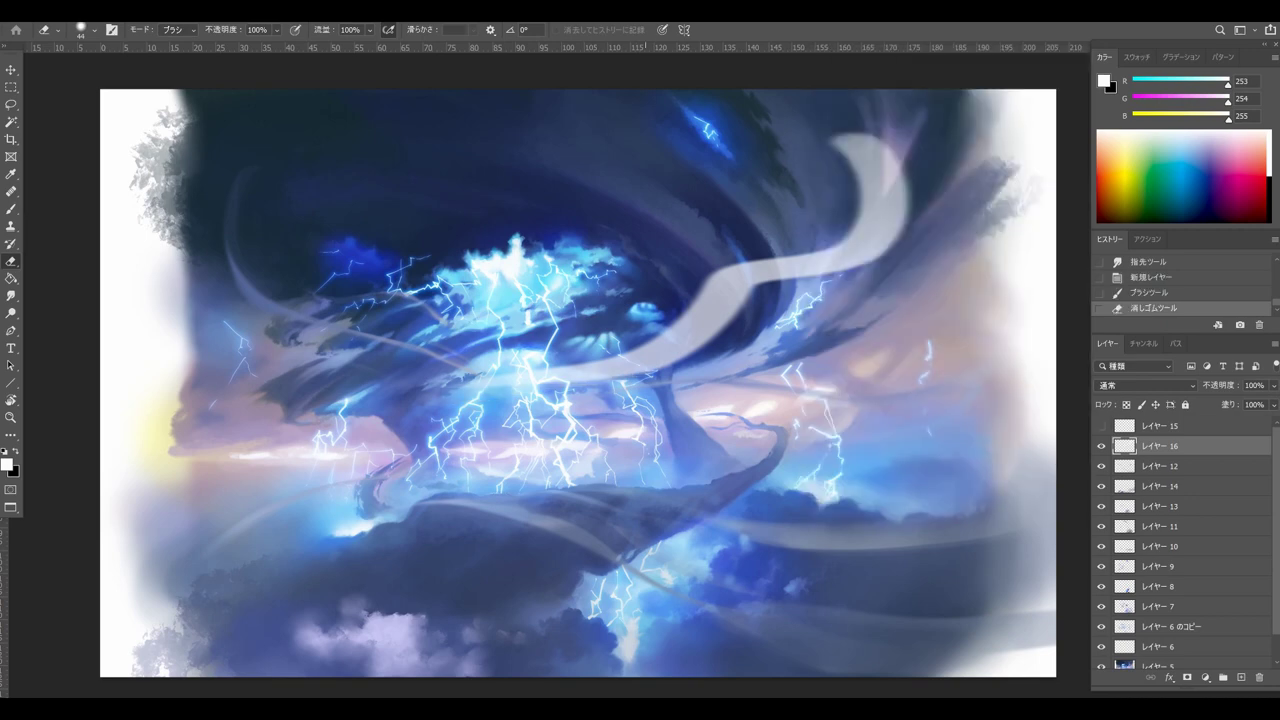
{"action": "mouse_move", "coordinate": [448, 390]}
{"action": "left_mouse_down"}
{"action": "mouse_move", "coordinate": [560, 380]}
{"action": "mouse_move", "coordinate": [770, 284]}
{"action": "mouse_move", "coordinate": [714, 332]}
{"action": "mouse_move", "coordinate": [462, 388]}
{"action": "mouse_move", "coordinate": [664, 354]}
{"action": "mouse_move", "coordinate": [728, 268]}
{"action": "mouse_move", "coordinate": [800, 256]}
{"action": "mouse_move", "coordinate": [875, 138]}
{"action": "mouse_move", "coordinate": [885, 225]}
{"action": "left_mouse_up"}
{"action": "key", "text": "ctrl+z"}
{"action": "mouse_move", "coordinate": [881, 148]}
{"action": "left_mouse_down"}
{"action": "mouse_move", "coordinate": [868, 148]}
{"action": "mouse_move", "coordinate": [884, 195]}
{"action": "mouse_move", "coordinate": [814, 256]}
{"action": "mouse_move", "coordinate": [848, 277]}
{"action": "left_mouse_up"}
Step: Try extending the white streak toward the painting's upper-right edge with broad brush strokes, and undo them
{"action": "key", "text": "b"}
{"action": "mouse_move", "coordinate": [728, 284]}
{"action": "left_mouse_down"}
{"action": "mouse_move", "coordinate": [785, 286]}
{"action": "mouse_move", "coordinate": [990, 175]}
{"action": "left_mouse_up"}
{"action": "left_click_drag", "start_coordinate": [920, 206], "coordinate": [1002, 163]}
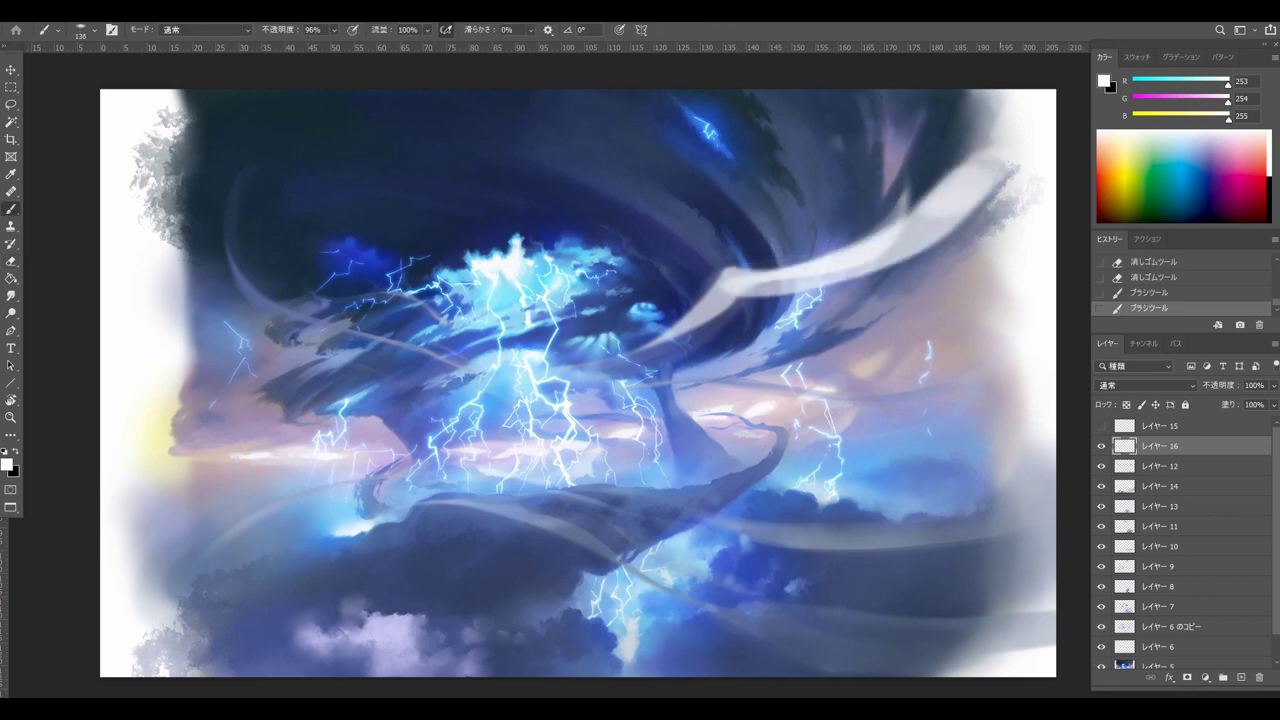
{"action": "key", "text": "ctrl+z"}
{"action": "key", "text": "ctrl+z"}
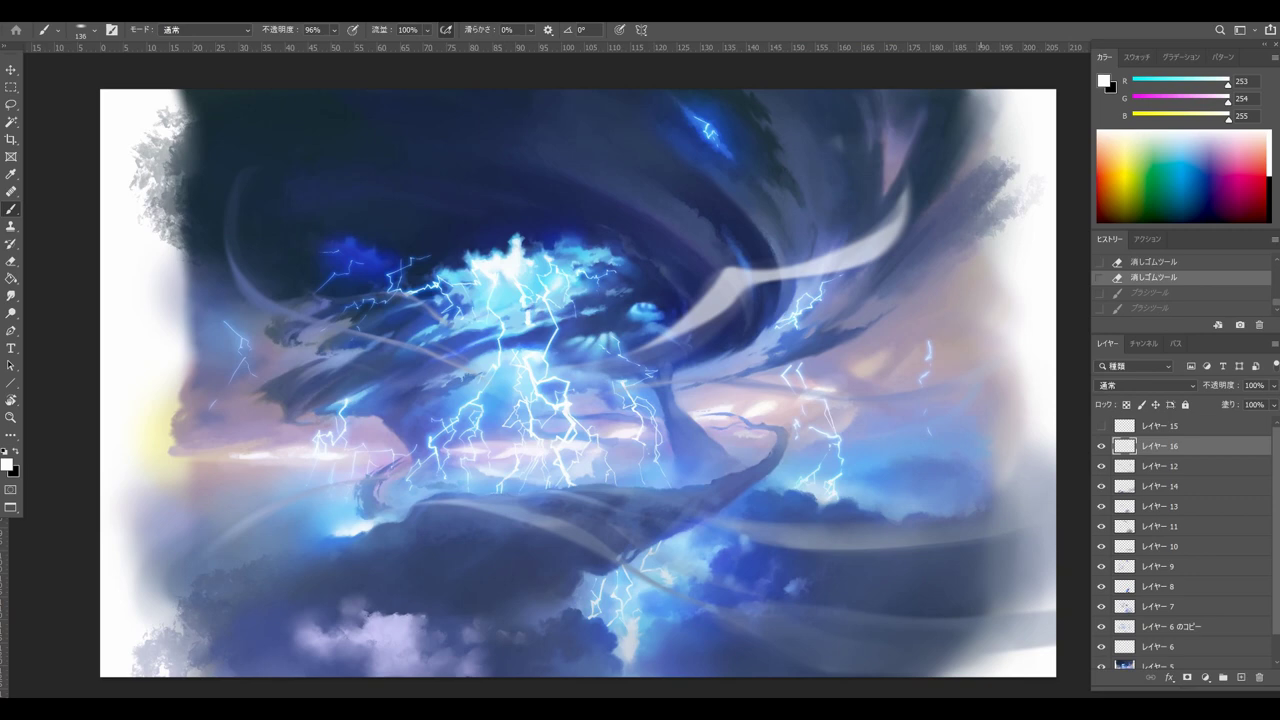
Step: Fade the white streak with a large soft eraser, and delete レイヤー 16
{"action": "key", "text": "e"}
{"action": "left_click_drag", "start_coordinate": [906, 196], "coordinate": [622, 358]}
{"action": "mouse_move", "coordinate": [758, 276]}
{"action": "left_mouse_down"}
{"action": "mouse_move", "coordinate": [636, 348]}
{"action": "mouse_move", "coordinate": [905, 190]}
{"action": "left_mouse_up"}
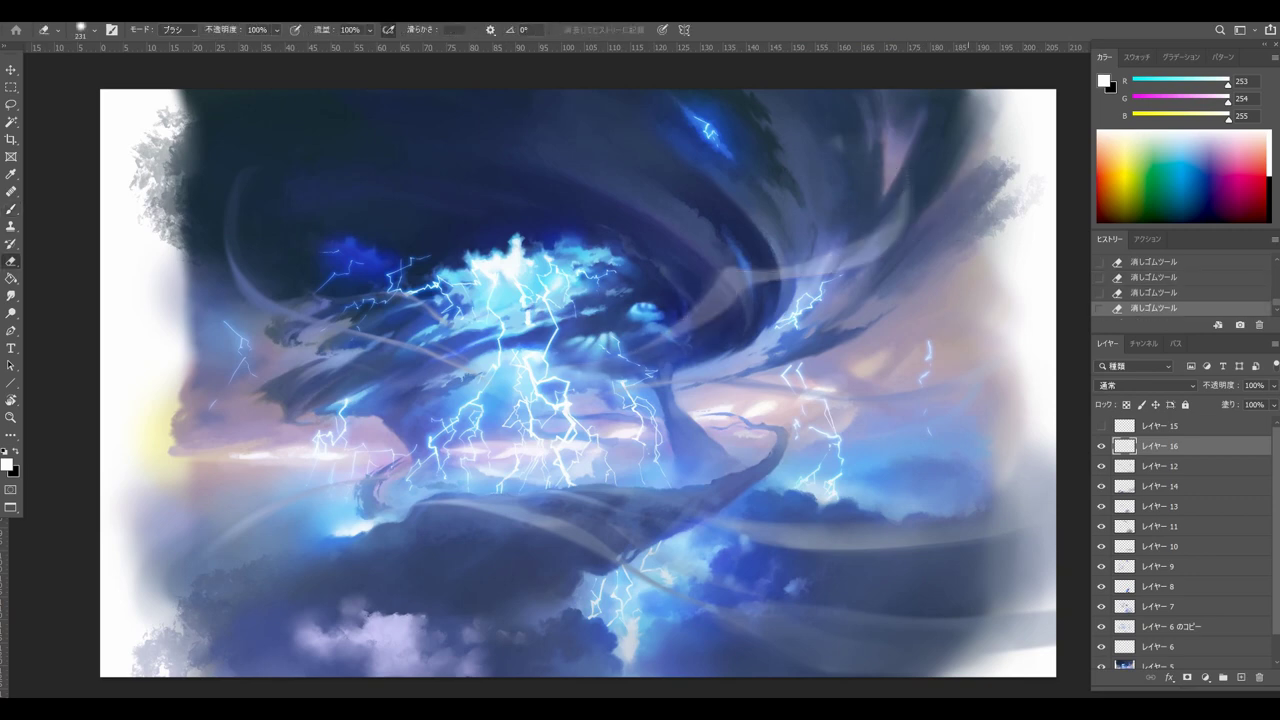
{"action": "left_click_drag", "start_coordinate": [1200, 446], "coordinate": [1259, 677]}
Step: Compare the painting with and without レイヤー 15, and select that layer with the Brush at 125 px
{"action": "left_click", "coordinate": [1101, 426]}
{"action": "left_click", "coordinate": [1101, 426]}
{"action": "left_click", "coordinate": [1101, 426]}
{"action": "left_click", "coordinate": [1101, 426]}
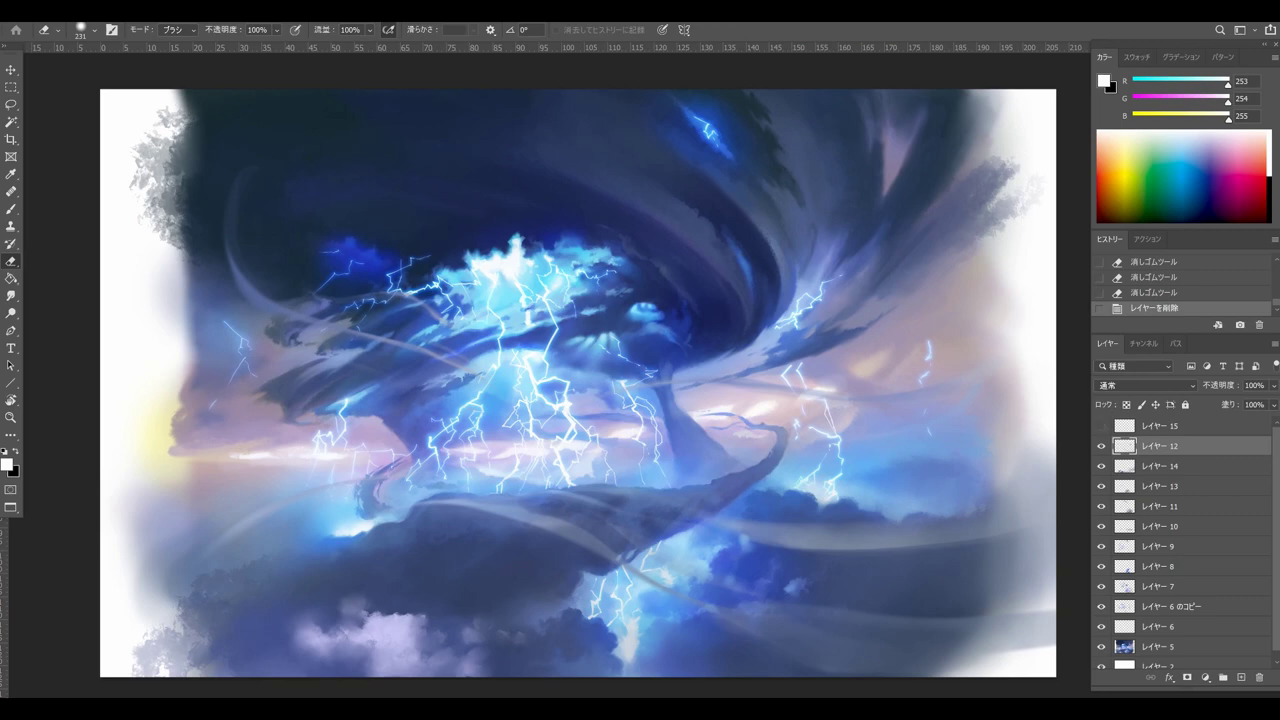
{"action": "left_click", "coordinate": [1160, 426]}
{"action": "key", "text": "b"}
{"action": "left_click_drag", "start_coordinate": [883, 357], "coordinate": [874, 357]}
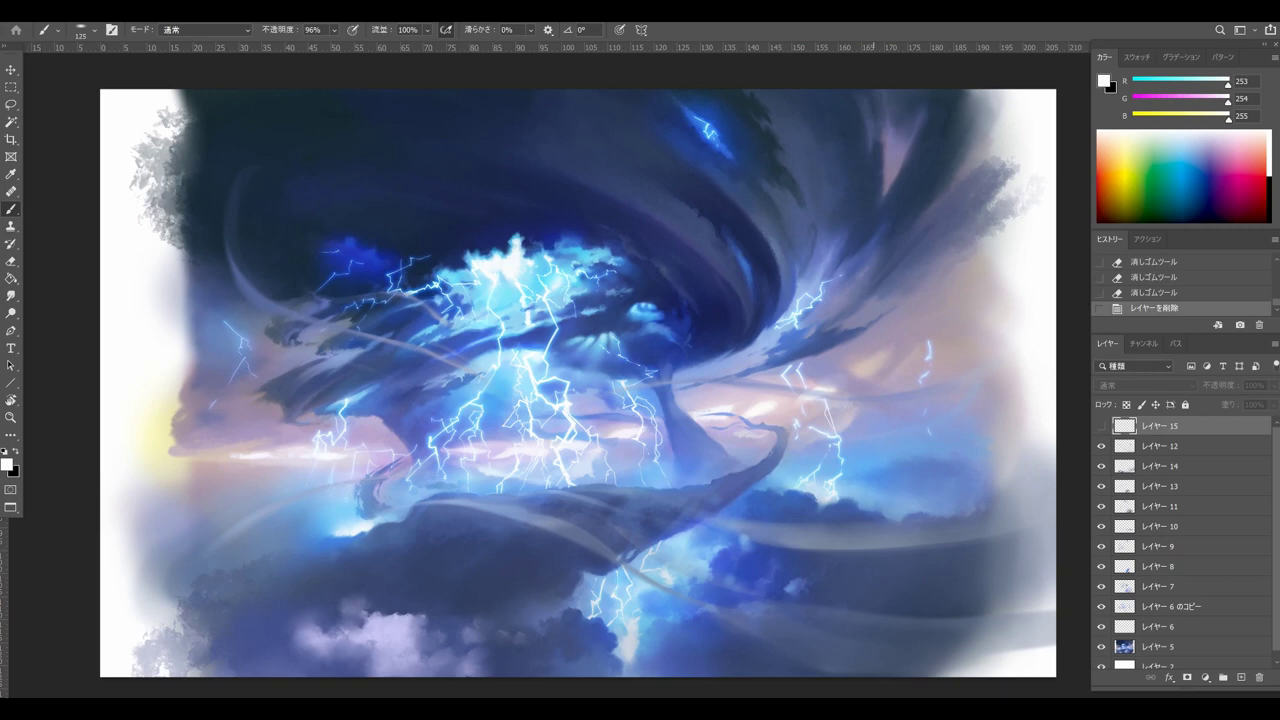
{"action": "key", "text": "ctrl+minus"}
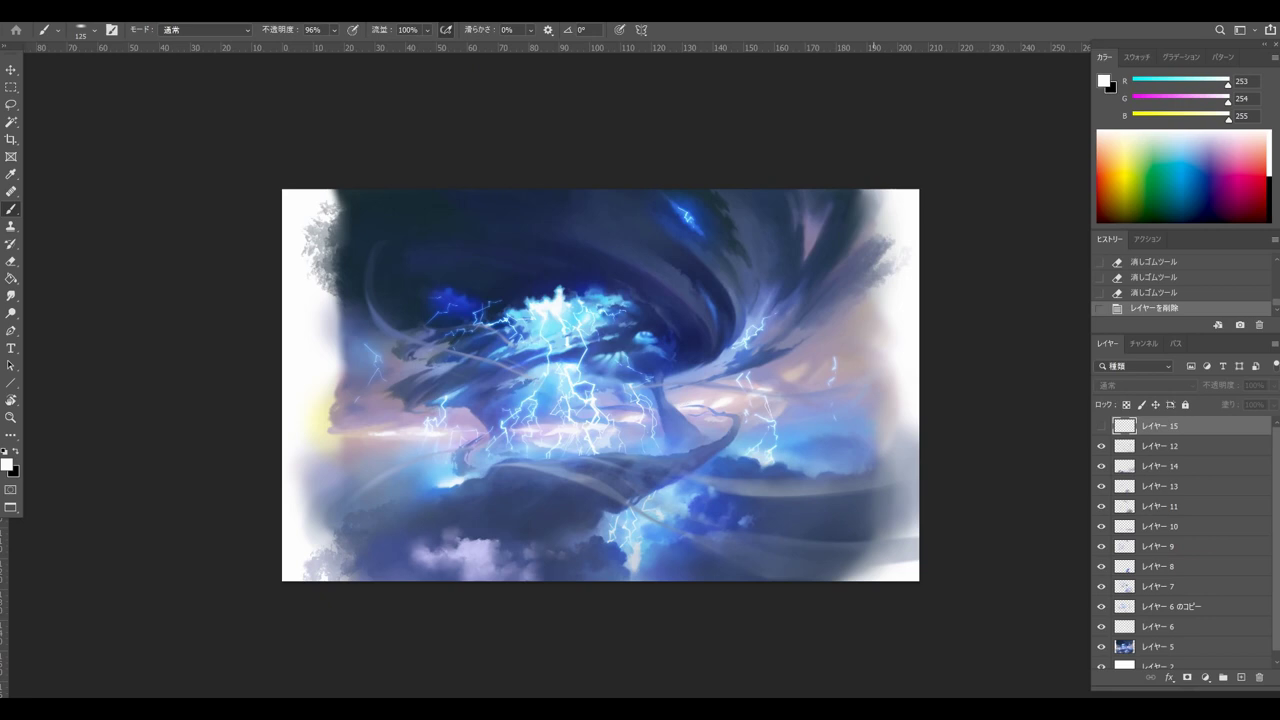
{"action": "key", "text": "ctrl+plus"}
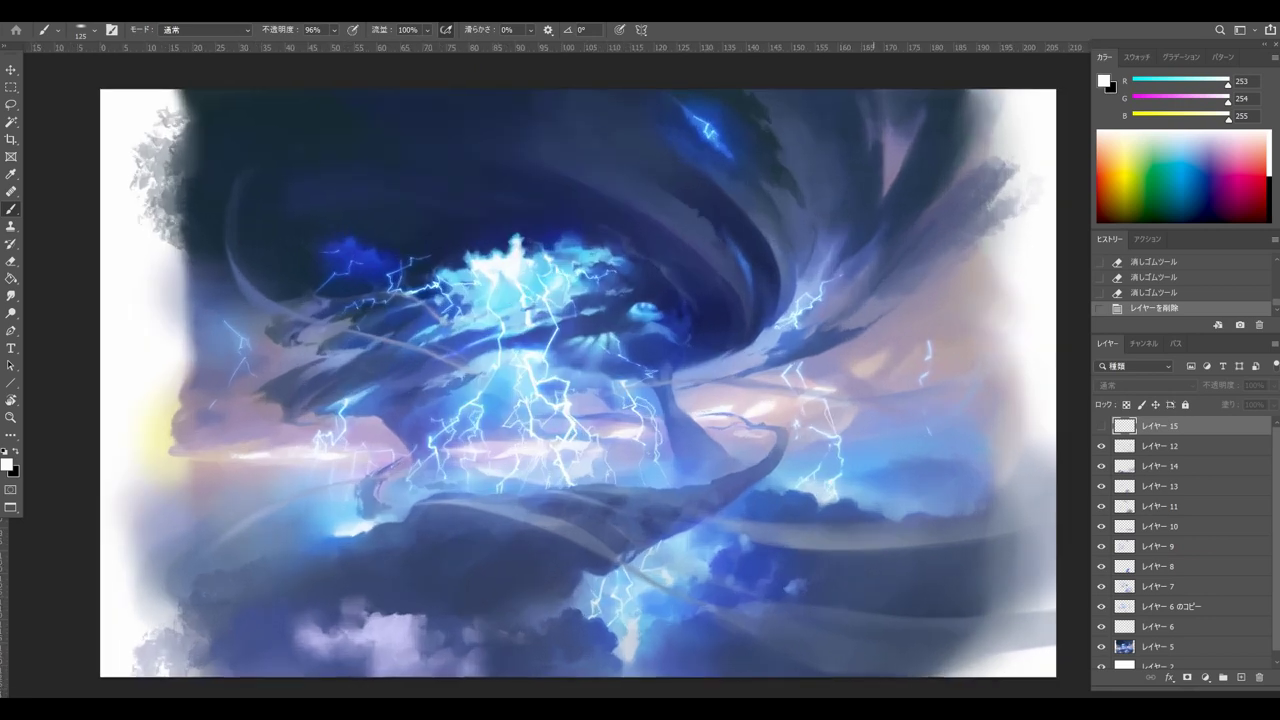